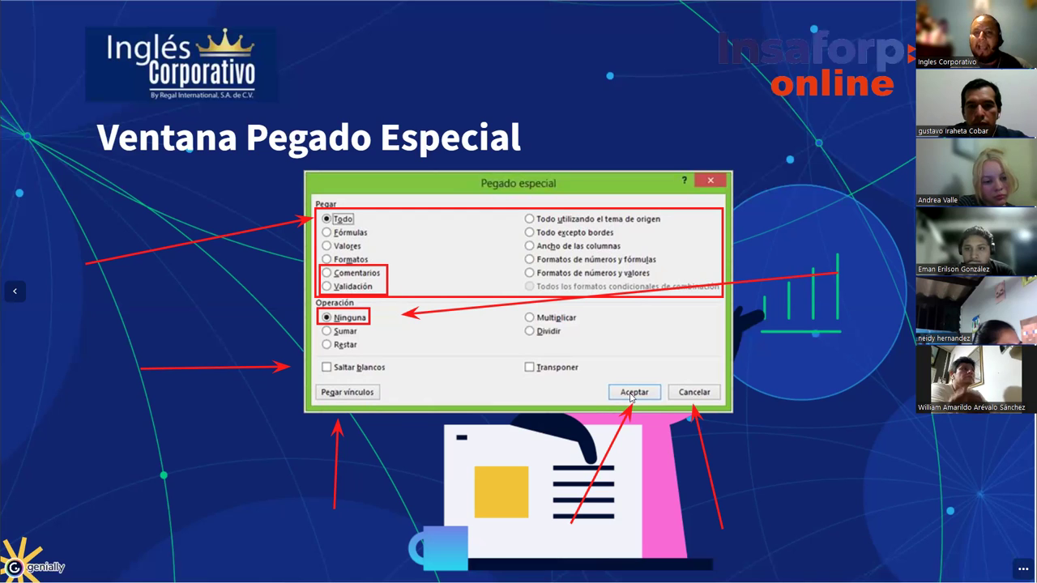
pyautogui.press('Right')
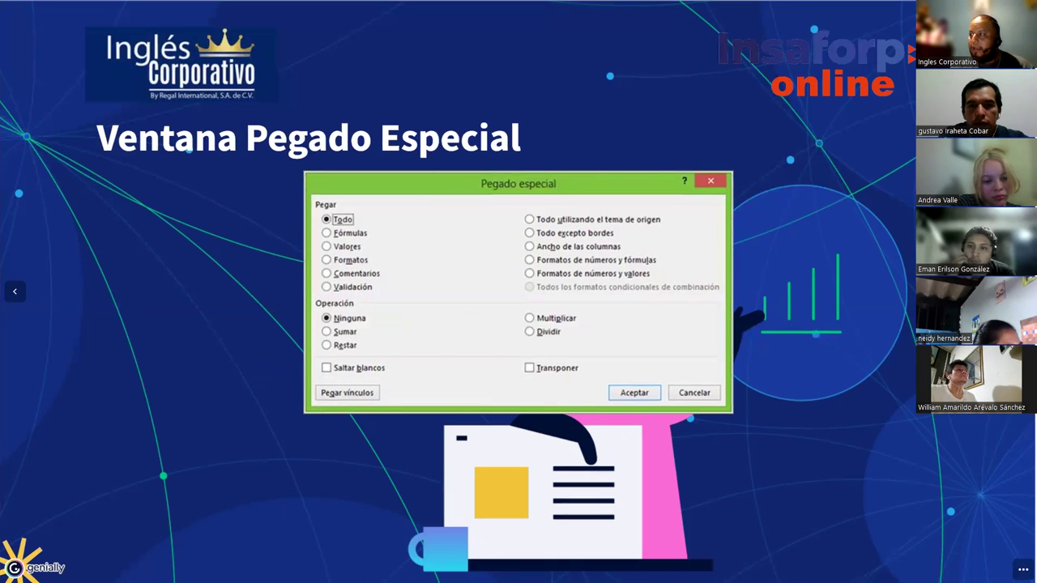
pyautogui.press('Right')
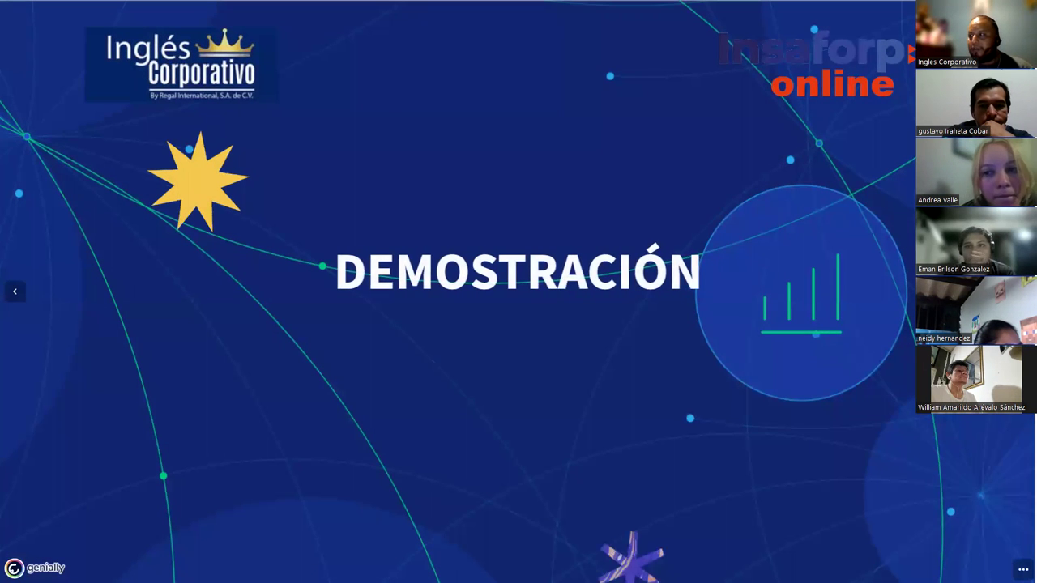
pyautogui.press('Right')
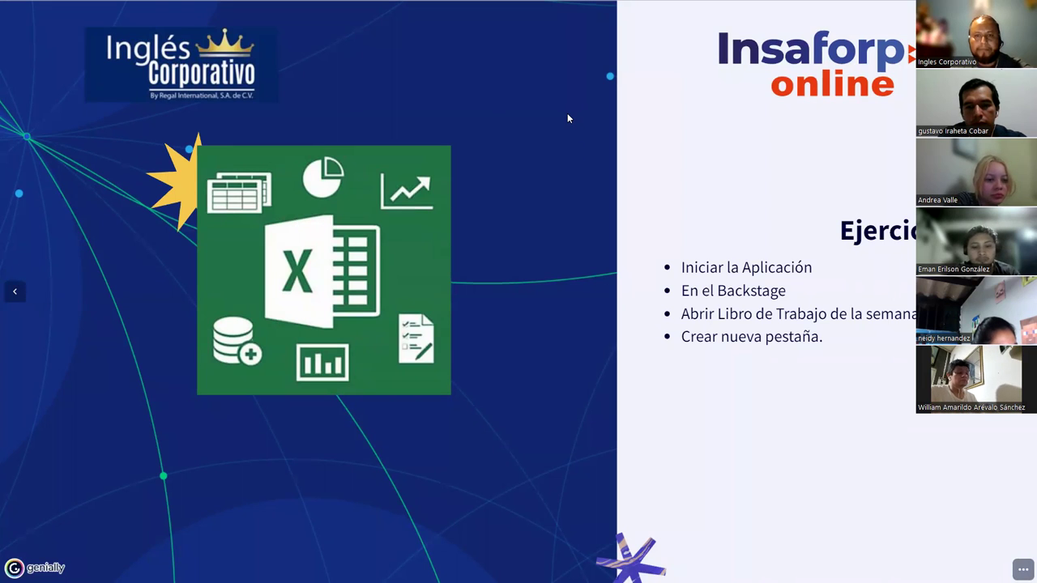
# Switch to the Excel workbook 1.4 Portapapeles, add a new sheet after Demo and name it Demo2.
pyautogui.hotkey('alt', 'Tab')
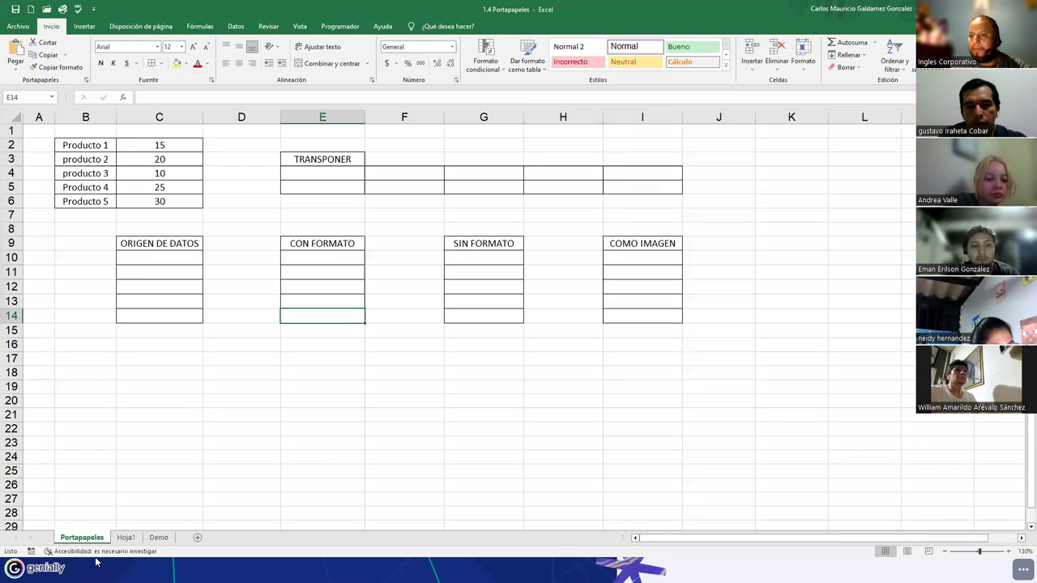
pyautogui.click(158, 538)
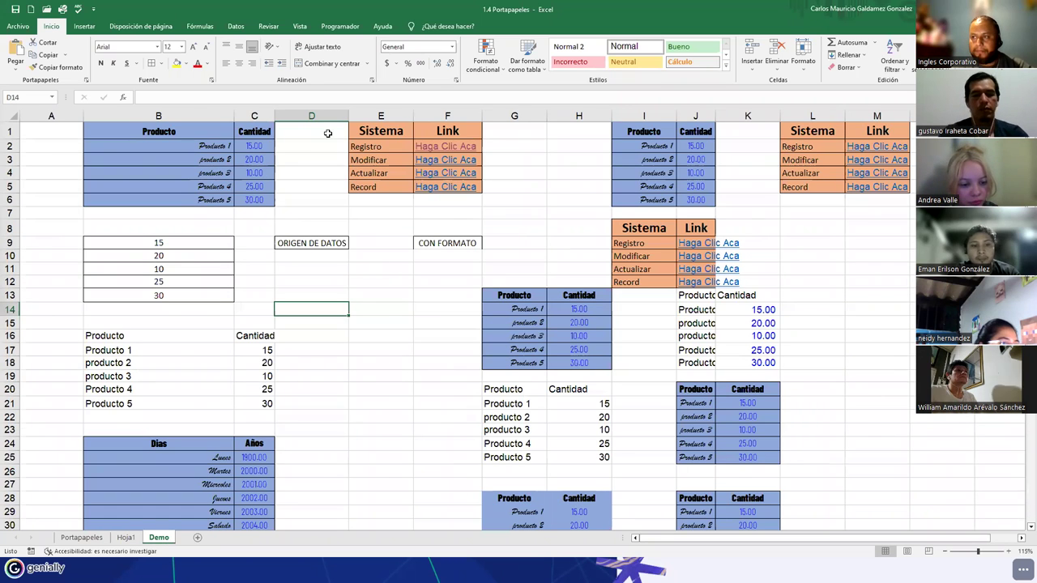
pyautogui.click(195, 538)
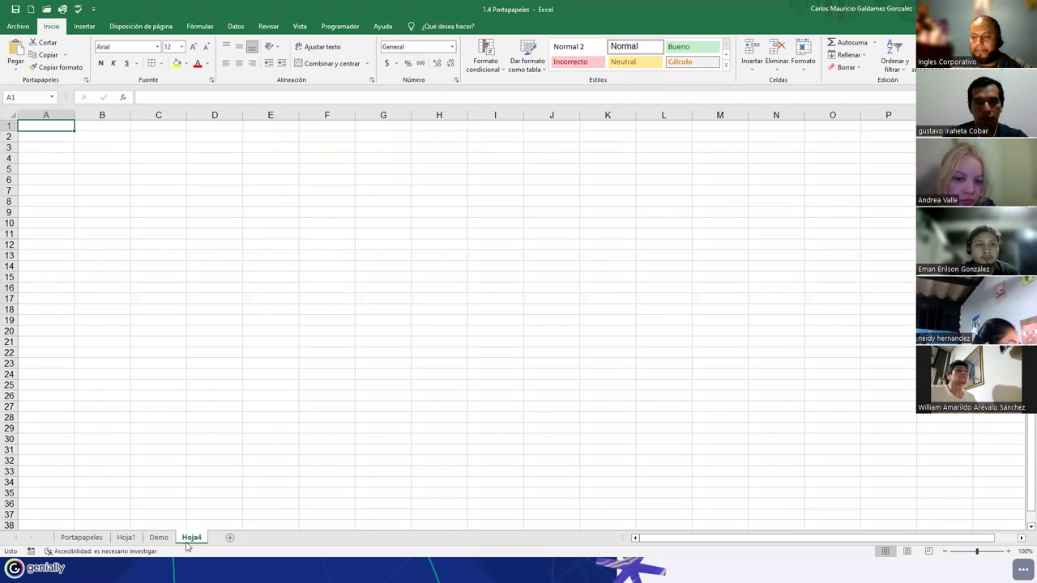
pyautogui.click(160, 538)
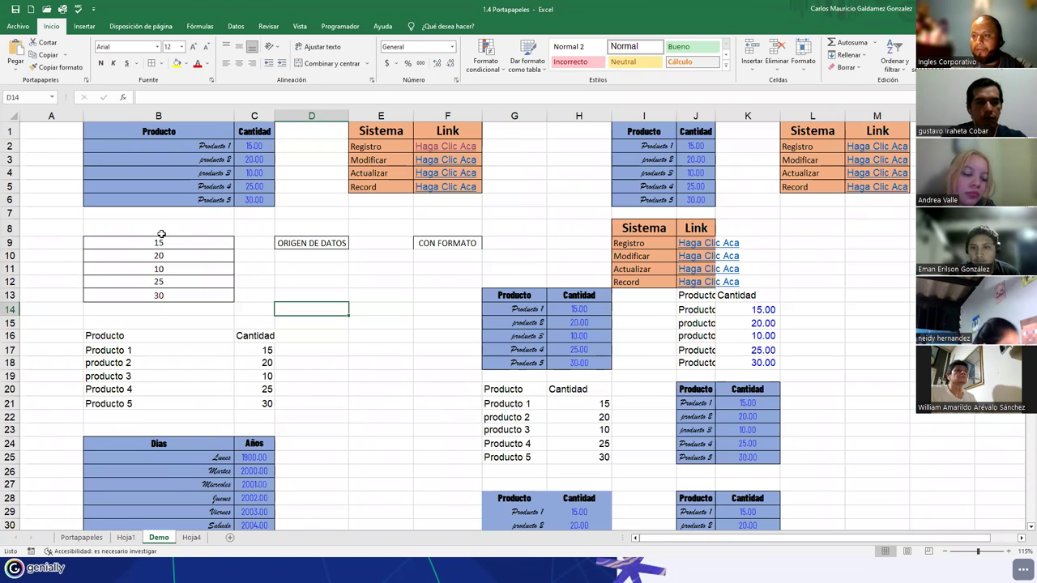
pyautogui.click(192, 538)
pyautogui.write('Demo2')
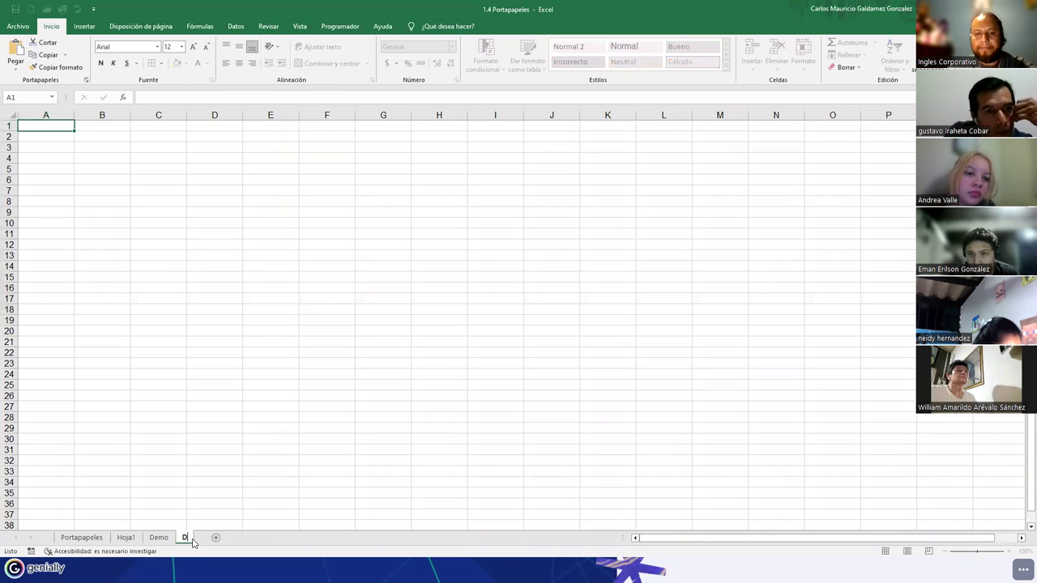
pyautogui.press('Return')
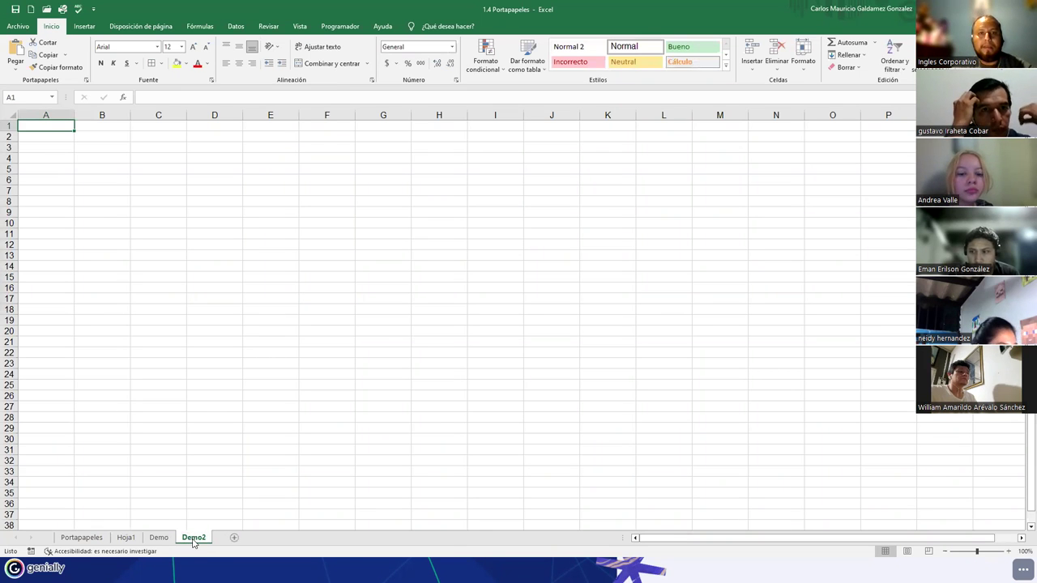
# Copy the unformatted Producto/Cantidad table in B16:C21 of the Demo sheet to cell B2 of Demo2.
pyautogui.click(159, 538)
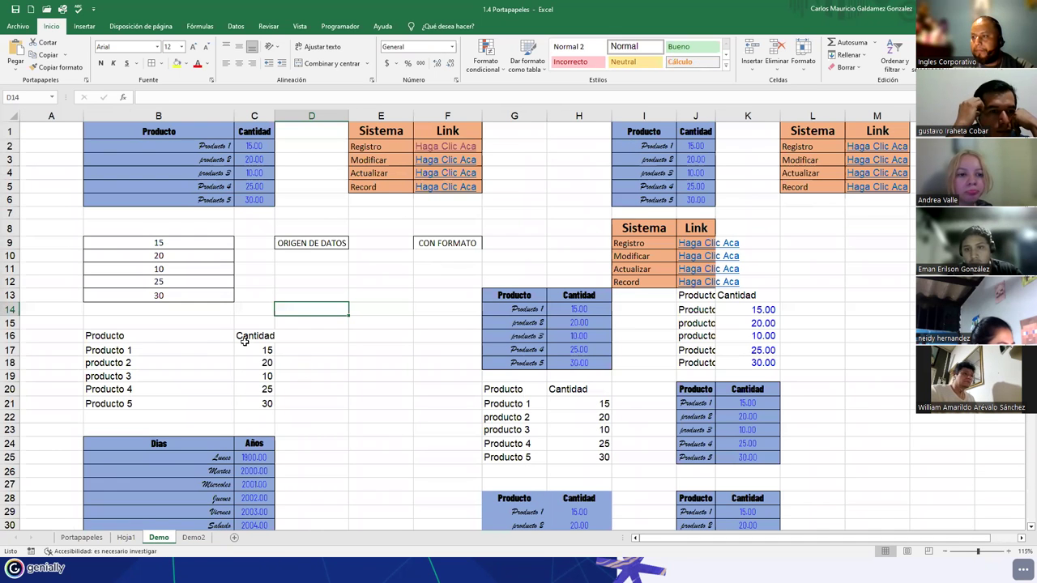
pyautogui.moveTo(142, 331); pyautogui.dragTo(261, 402)
pyautogui.hotkey('ctrl', 'c')
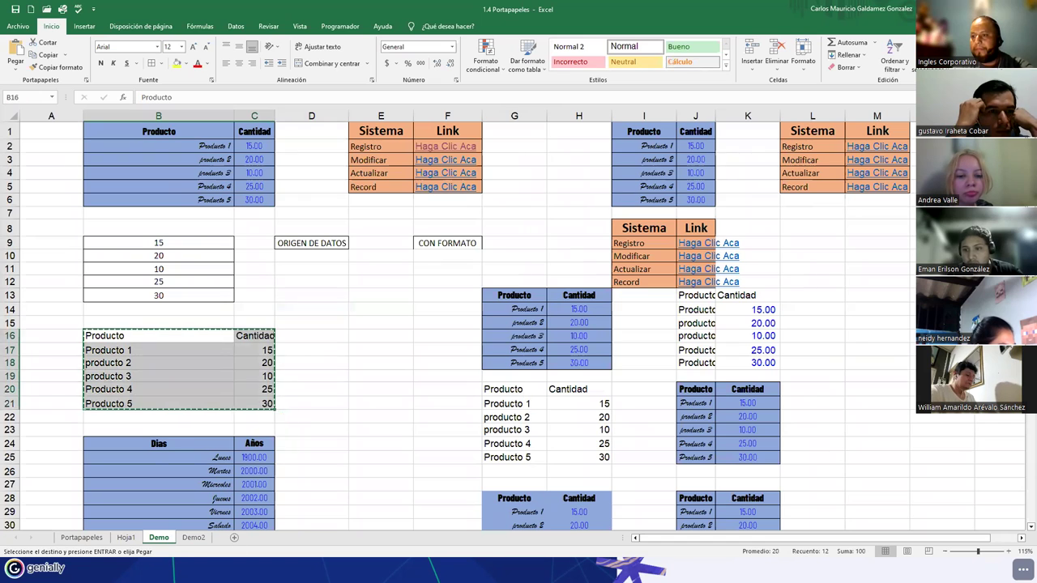
pyautogui.click(193, 538)
pyautogui.click(99, 138)
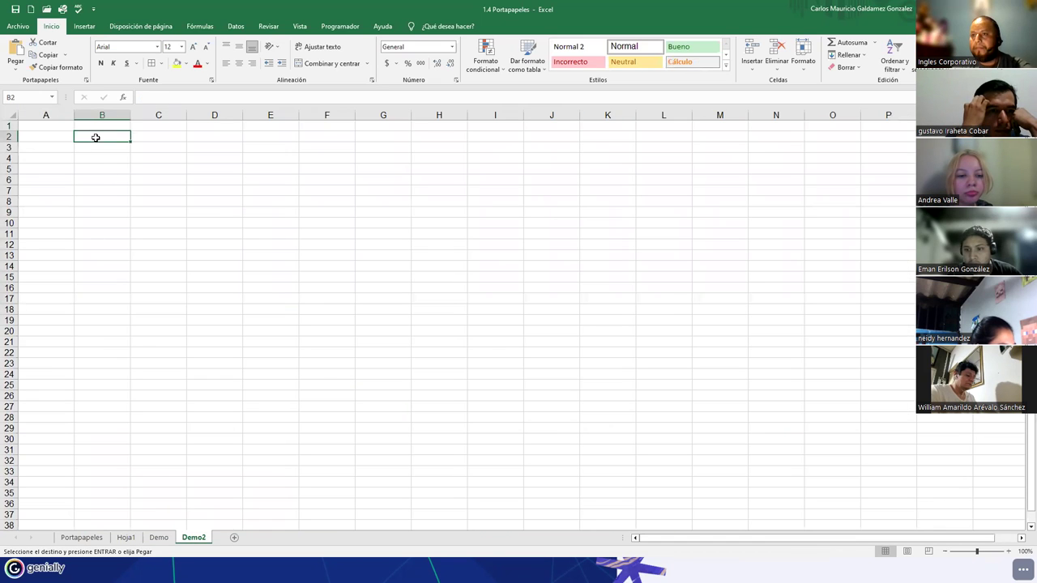
pyautogui.hotkey('ctrl', 'v')
pyautogui.press('Escape')
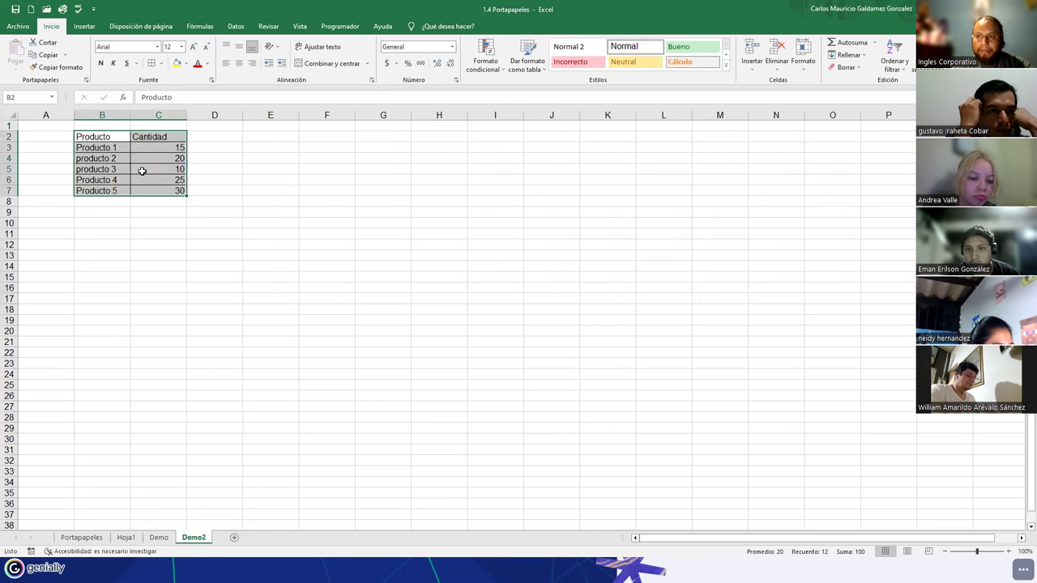
# Copy the product table B2:C7 and examine the available paste options and the Paste Special settings without pasting.
pyautogui.click(141, 168)
pyautogui.moveTo(102, 138); pyautogui.dragTo(158, 190)
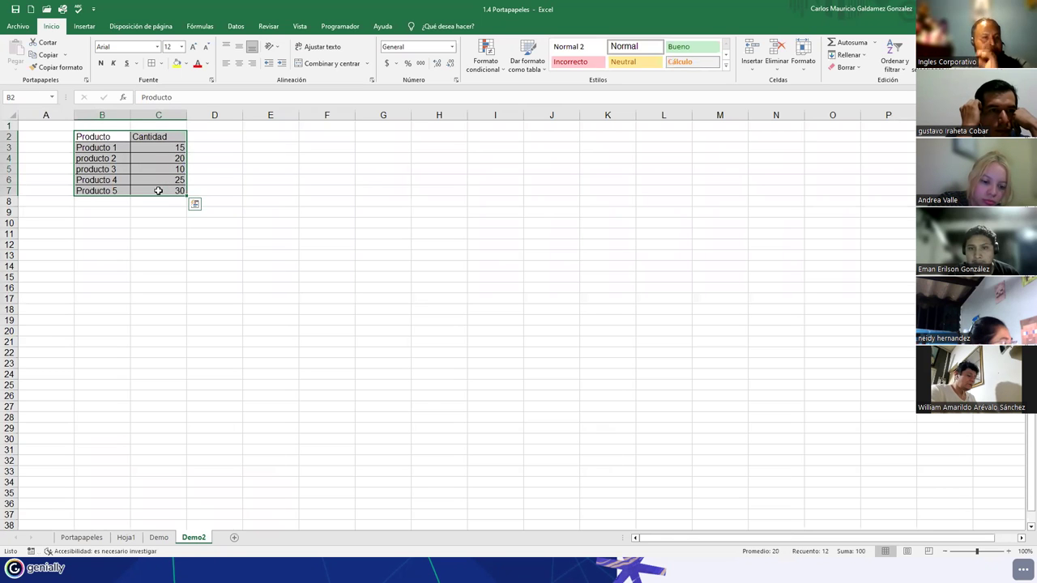
pyautogui.scroll(5, 162, 271)
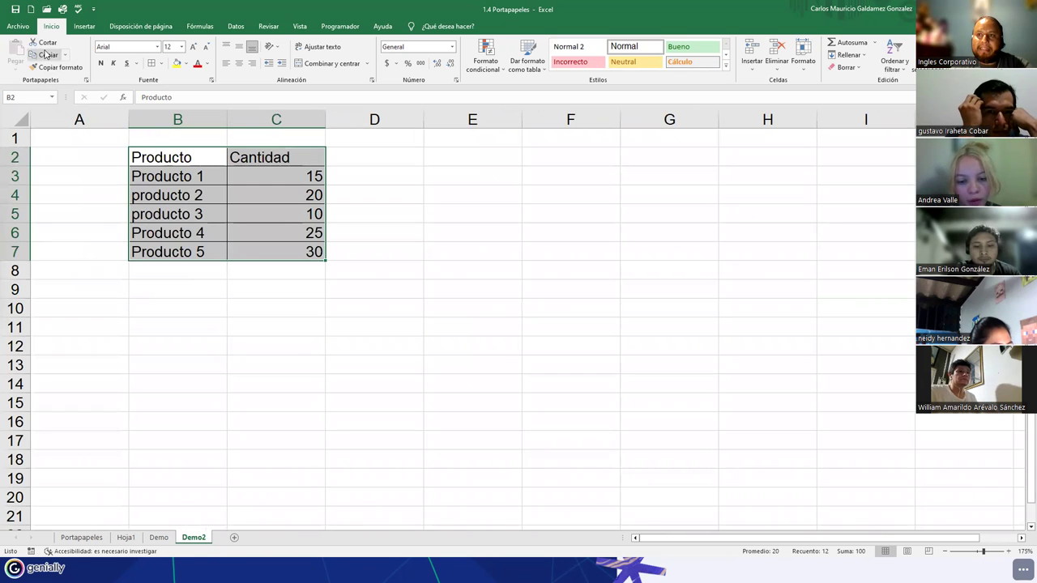
pyautogui.hotkey('ctrl', 'c')
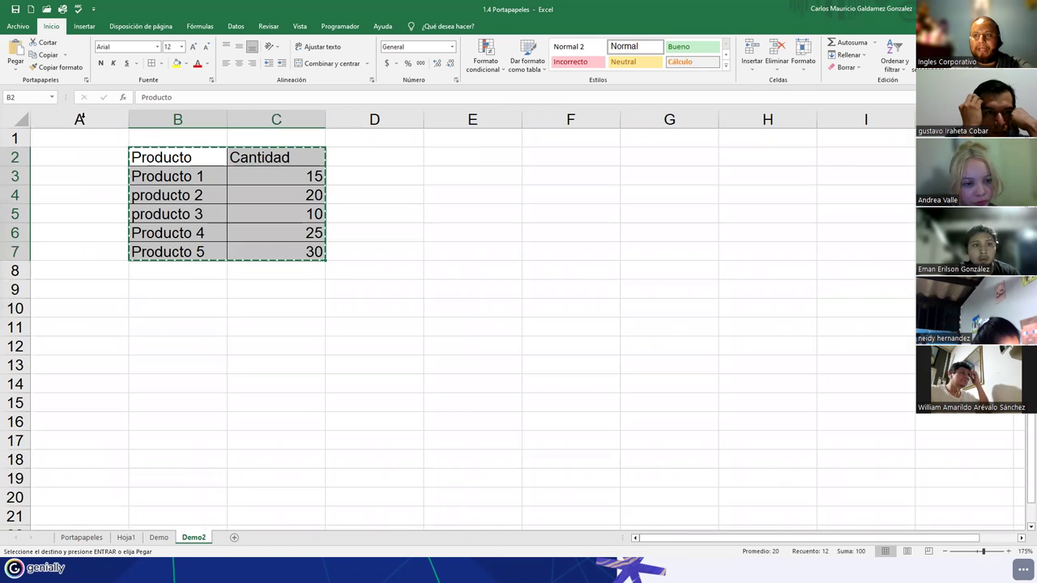
pyautogui.click(16, 71)
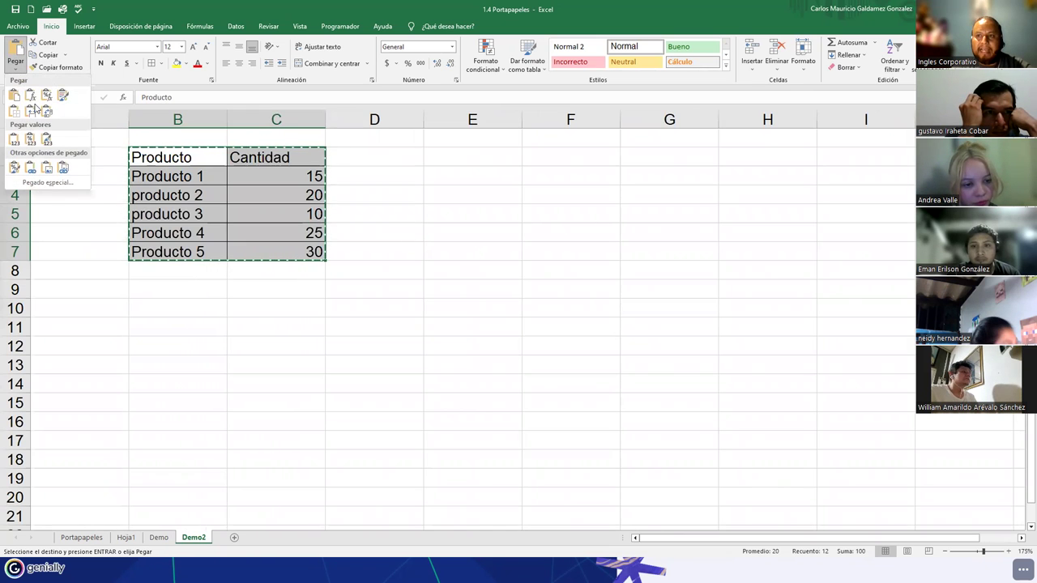
pyautogui.click(61, 182)
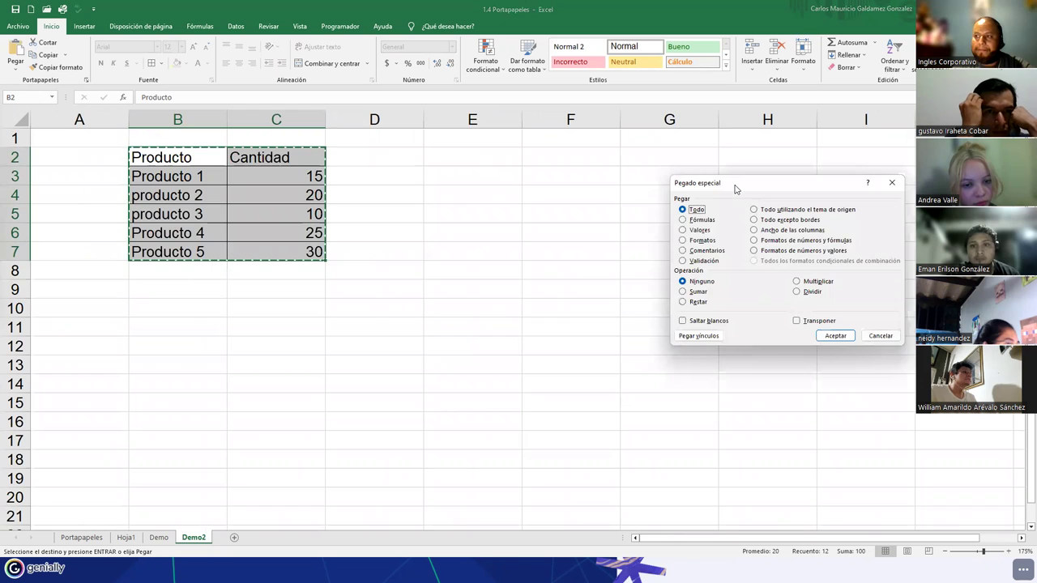
pyautogui.moveTo(736, 192); pyautogui.dragTo(452, 204)
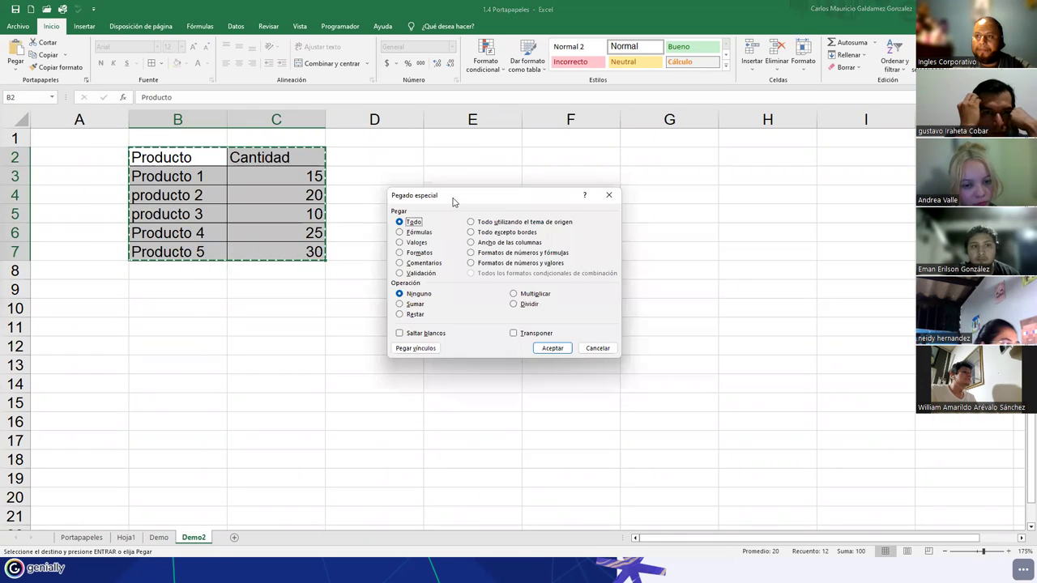
pyautogui.click(598, 348)
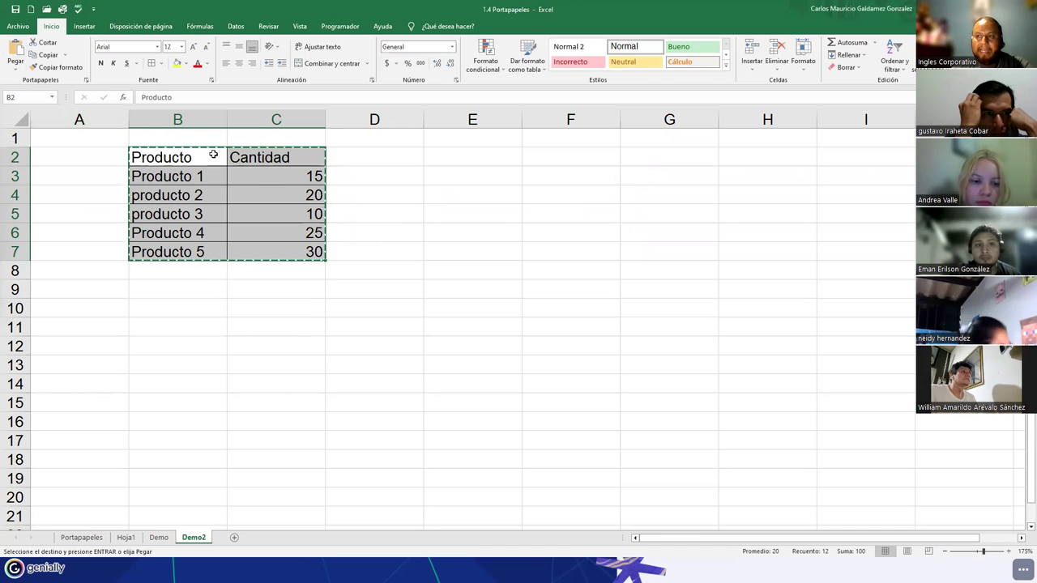
pyautogui.click(15, 72)
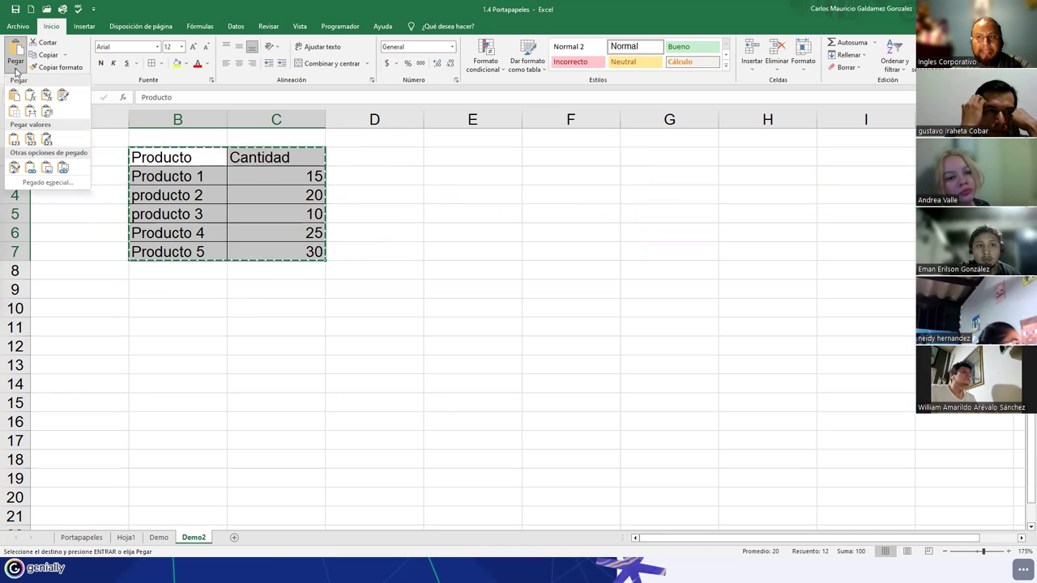
pyautogui.click(78, 184)
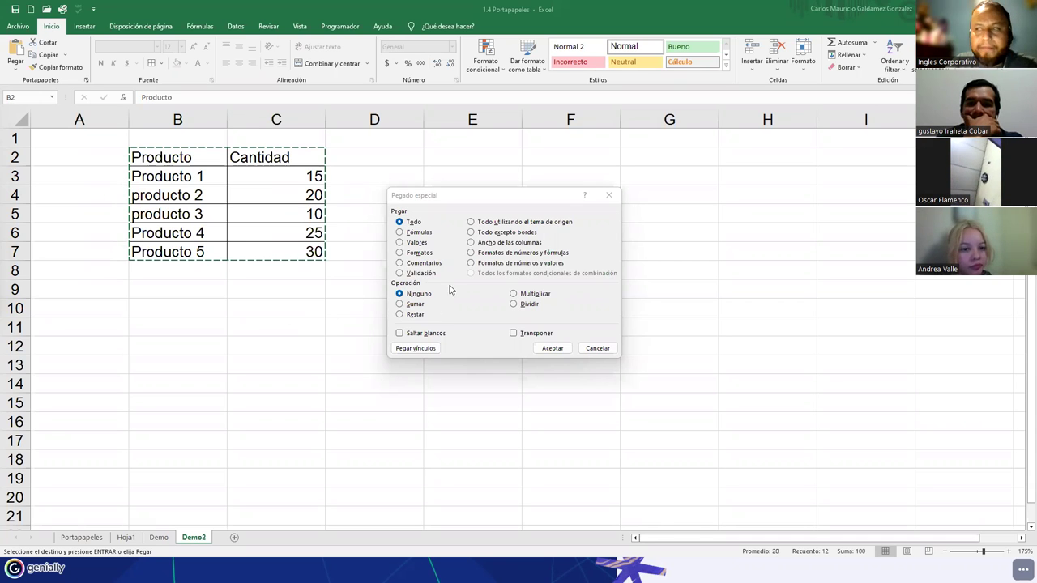
pyautogui.click(609, 195)
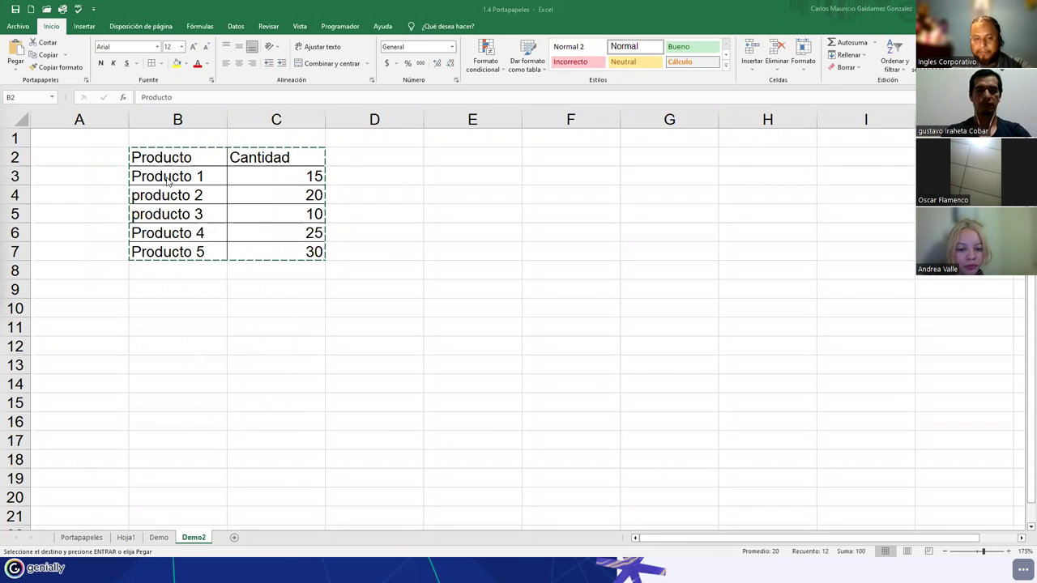
# Cancel the pending copy and center the Producto and Cantidad headings in B2:C2.
pyautogui.press('Escape')
pyautogui.moveTo(162, 160); pyautogui.dragTo(275, 251)
pyautogui.moveTo(209, 153); pyautogui.dragTo(271, 158)
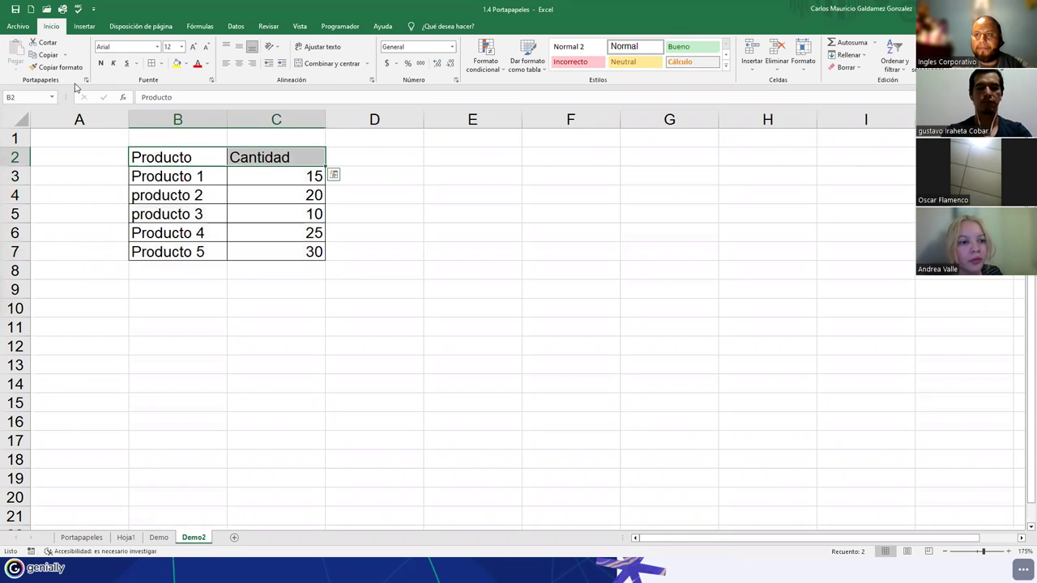
pyautogui.click(240, 64)
pyautogui.click(232, 209)
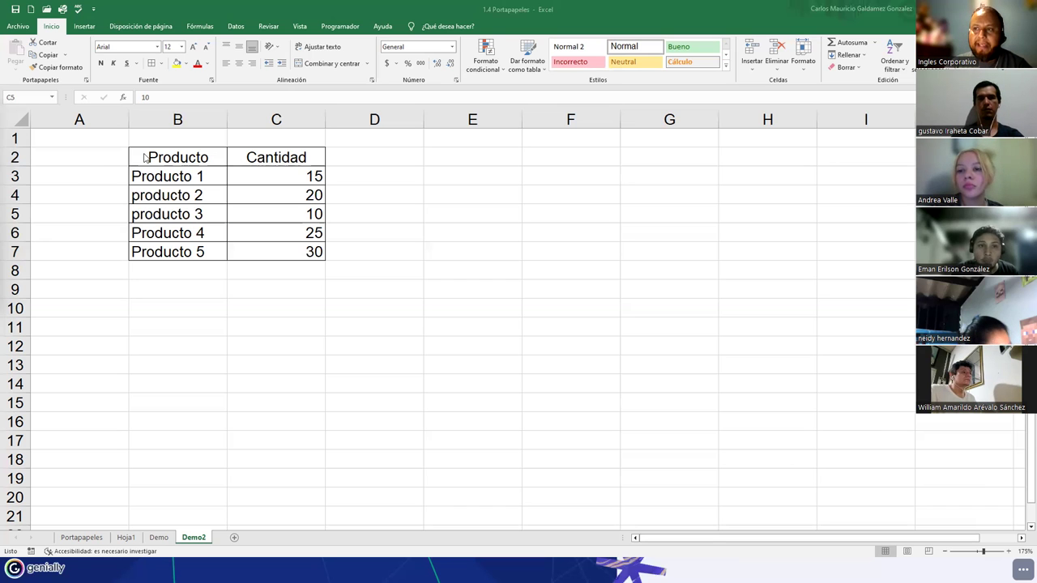
# Copy the table B2:C7 with its centered headings and review the paste options and the items collected on the clipboard.
pyautogui.moveTo(151, 157)
pyautogui.mouseDown()
pyautogui.moveTo(276, 219)
pyautogui.moveTo(280, 260)
pyautogui.moveTo(280, 252)
pyautogui.mouseUp()
pyautogui.hotkey('ctrl', 'c')
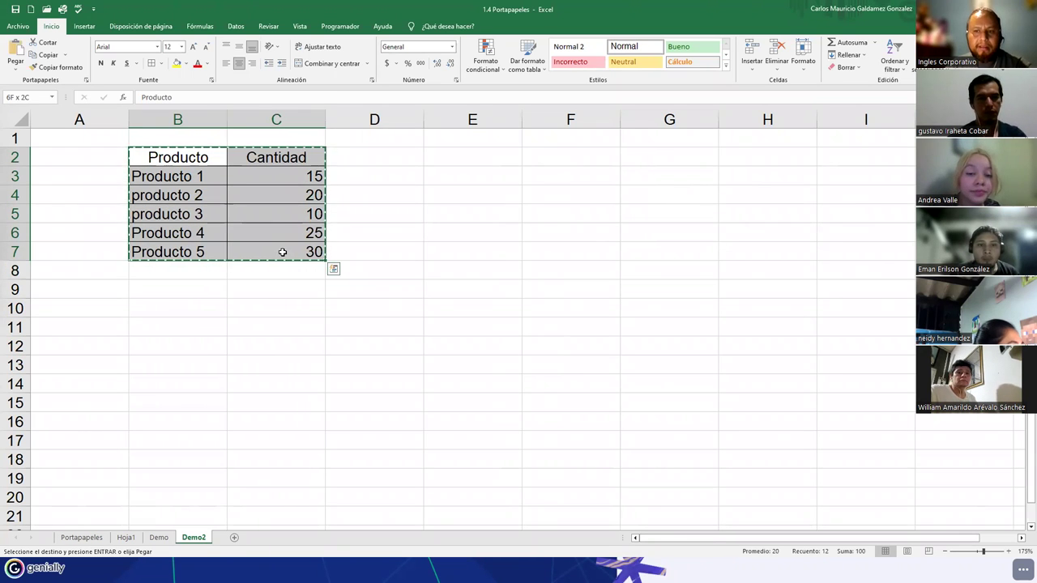
pyautogui.click(16, 65)
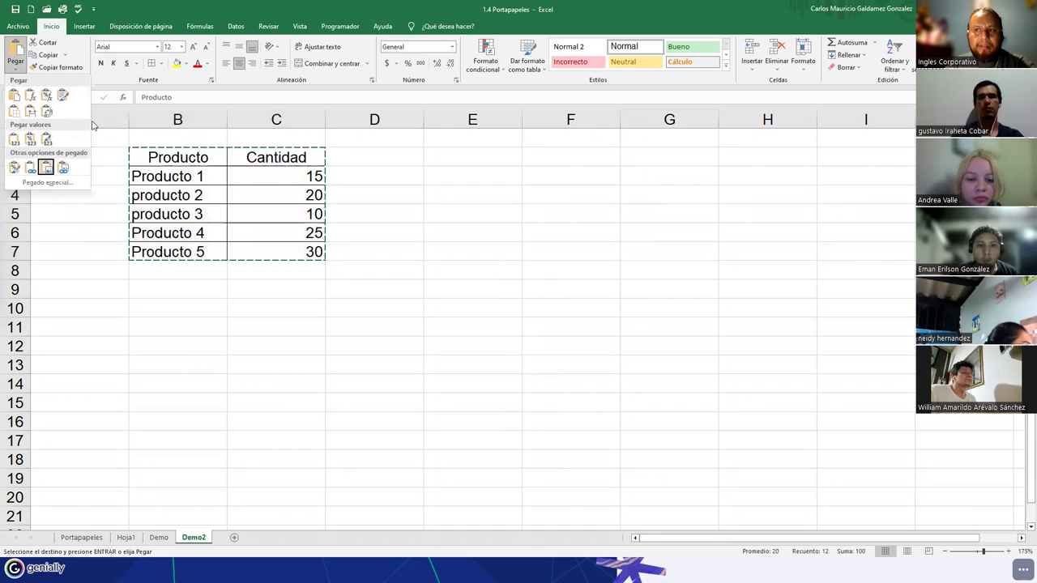
pyautogui.click(114, 84)
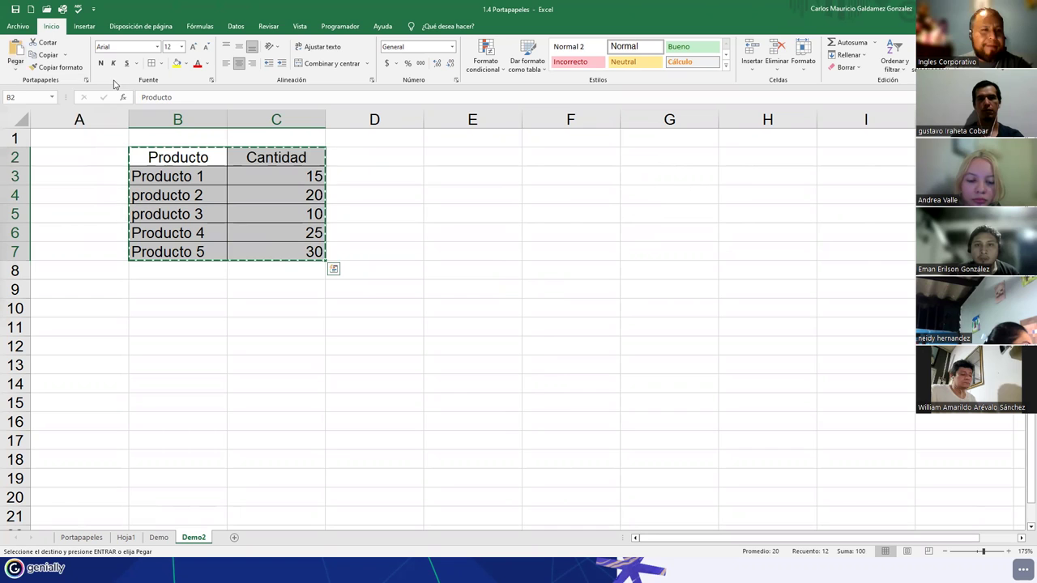
pyautogui.click(85, 83)
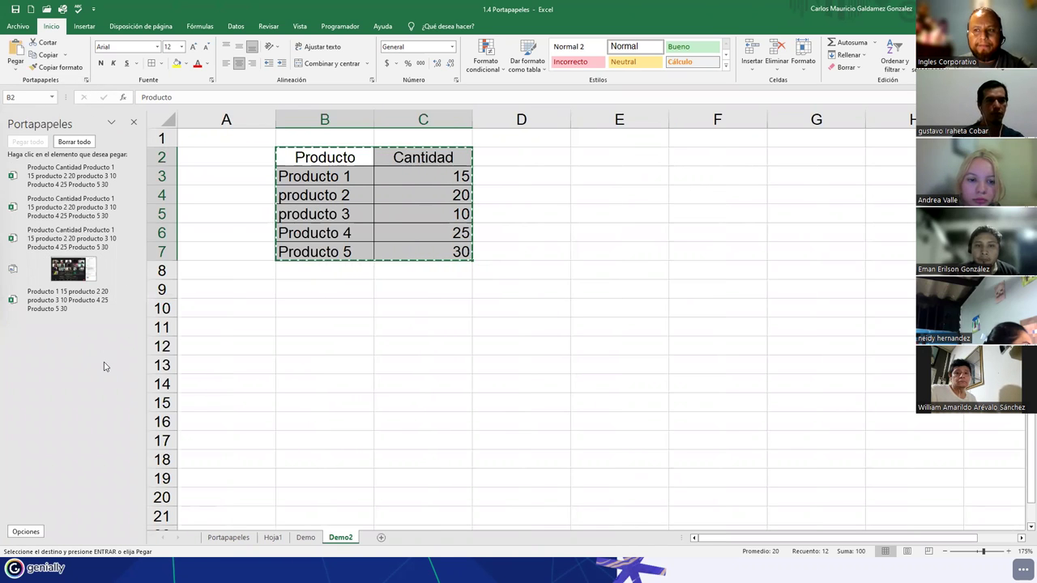
pyautogui.click(134, 123)
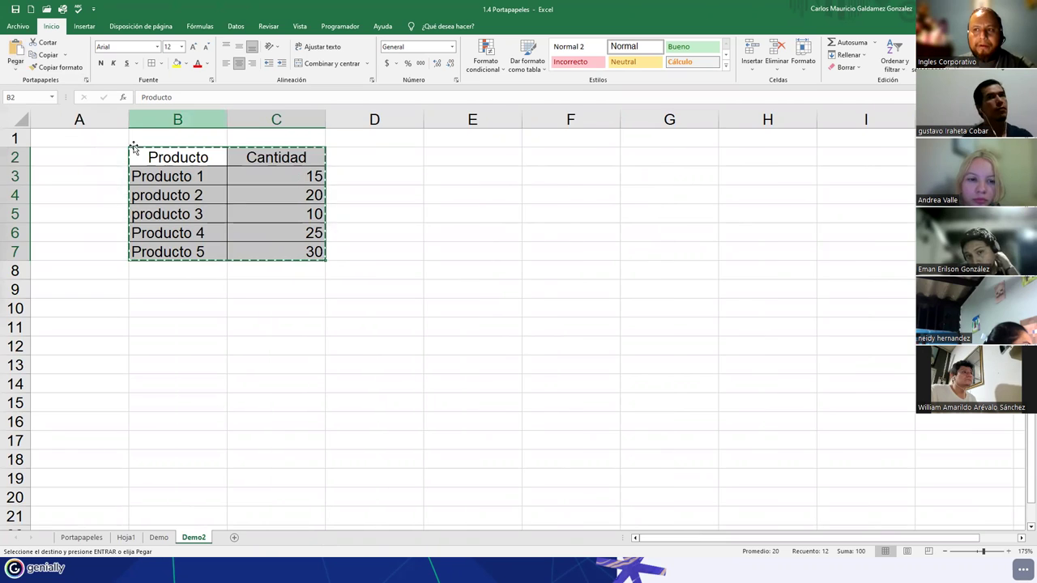
# Clear all collected items from the Office clipboard and keep its contents list displayed beside the sheet.
pyautogui.click(86, 82)
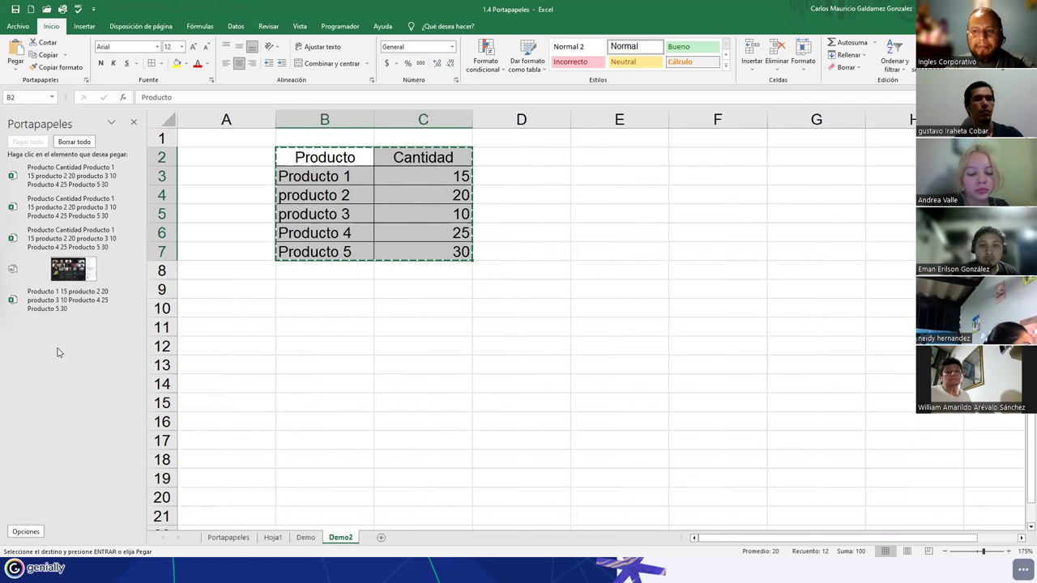
pyautogui.click(71, 142)
pyautogui.click(369, 196)
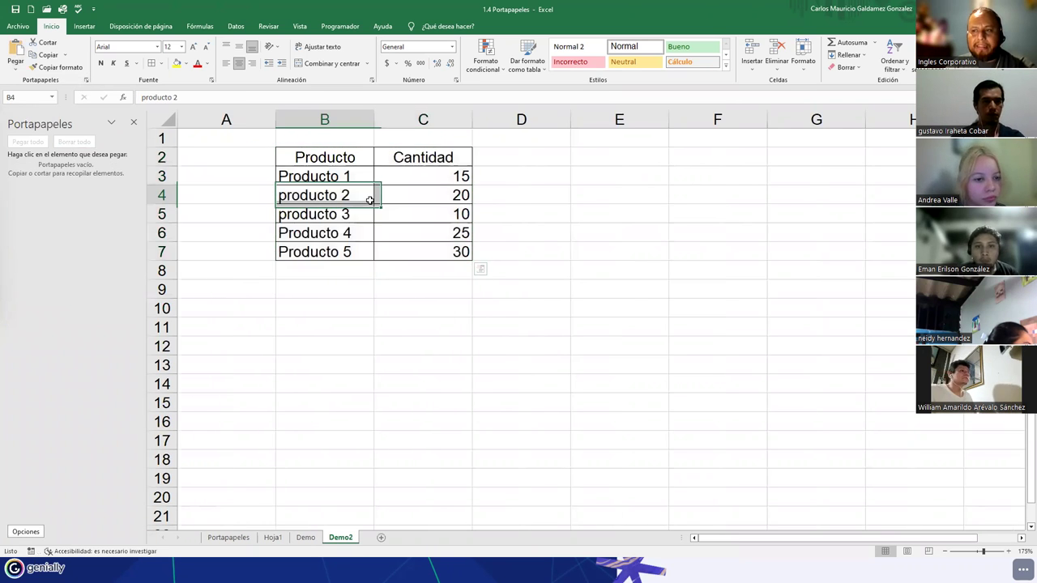
pyautogui.click(85, 82)
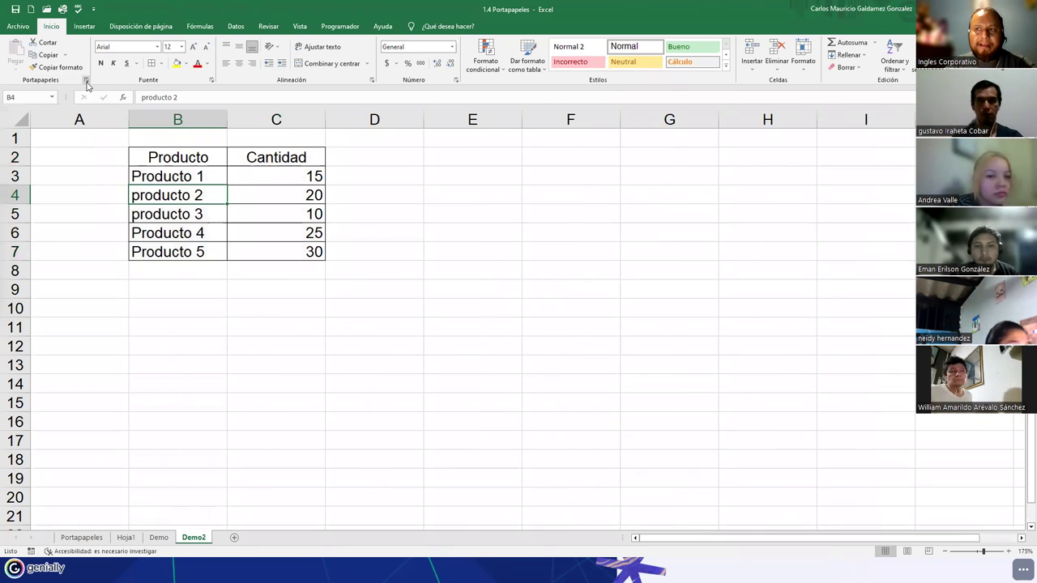
pyautogui.click(86, 82)
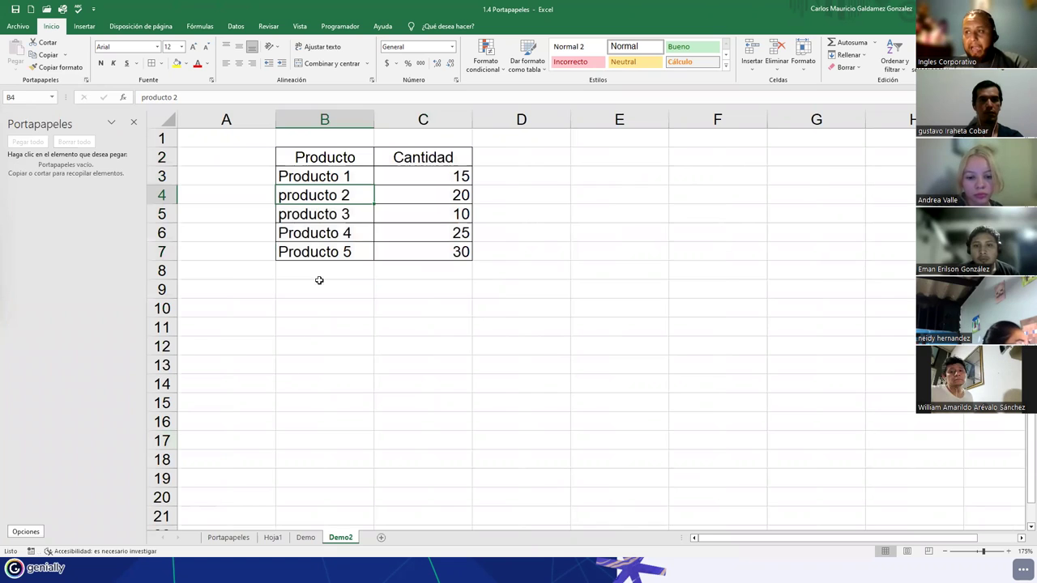
# Copy the product table B2:C7 and paste copies of it starting at B11, F11 and H3.
pyautogui.moveTo(301, 157); pyautogui.dragTo(410, 257)
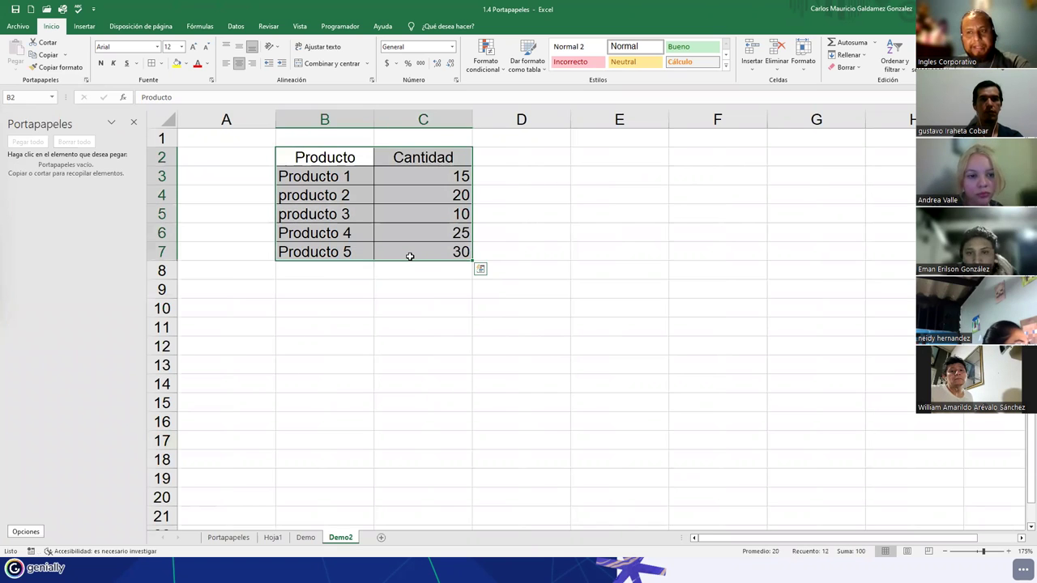
pyautogui.hotkey('ctrl', 'c')
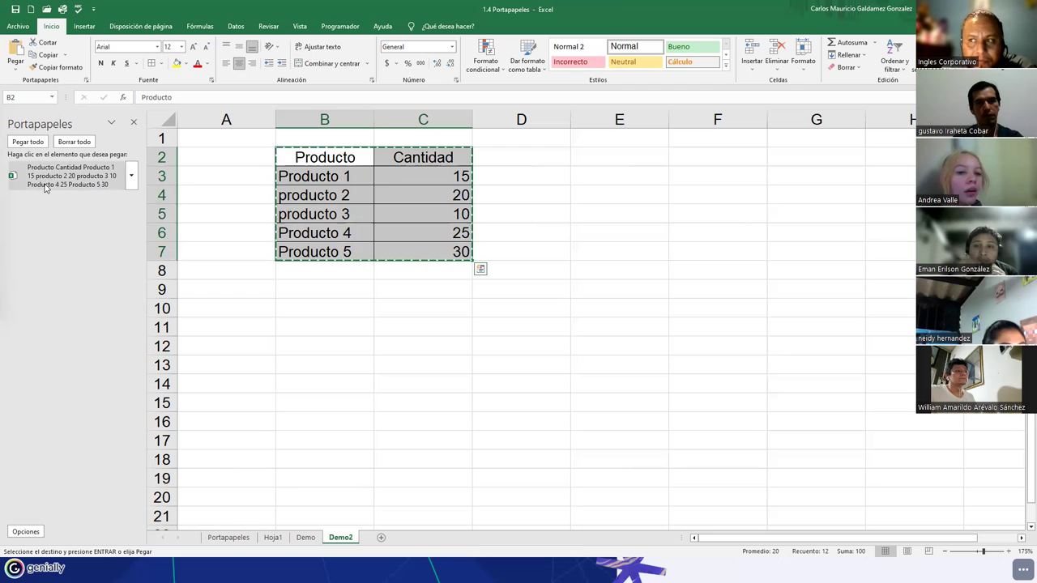
pyautogui.click(327, 331)
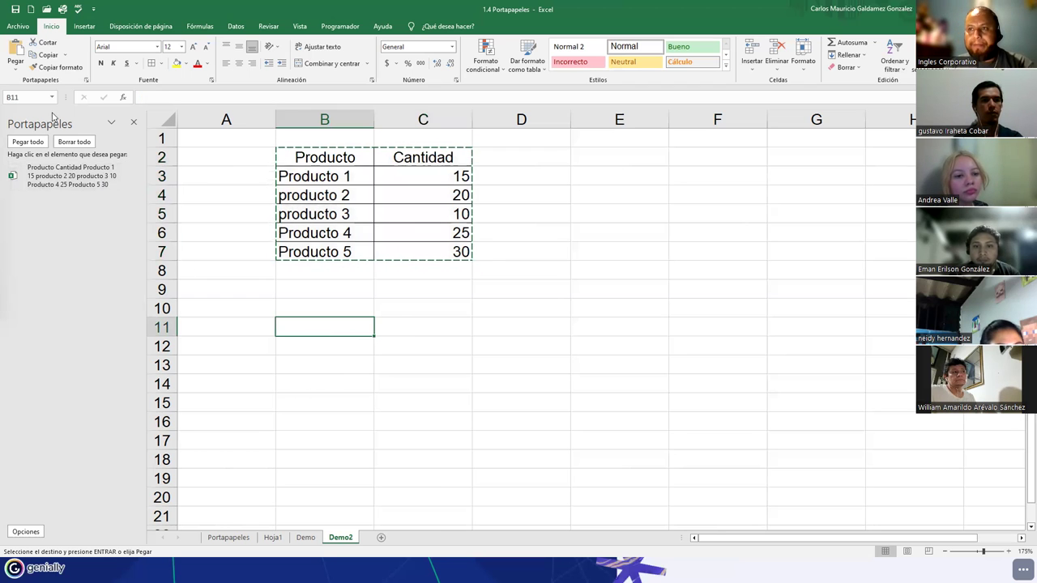
pyautogui.click(14, 53)
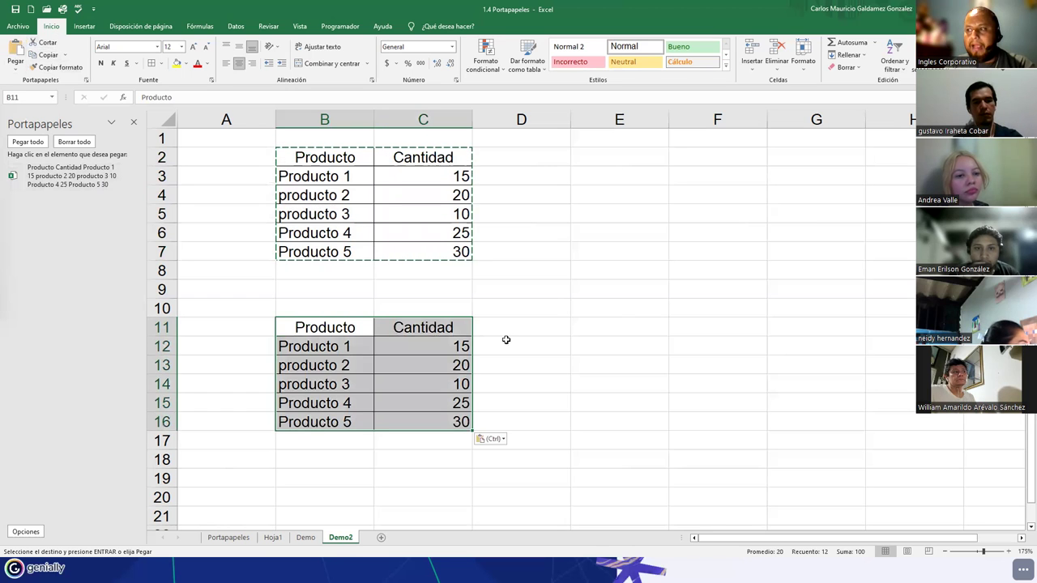
pyautogui.click(713, 321)
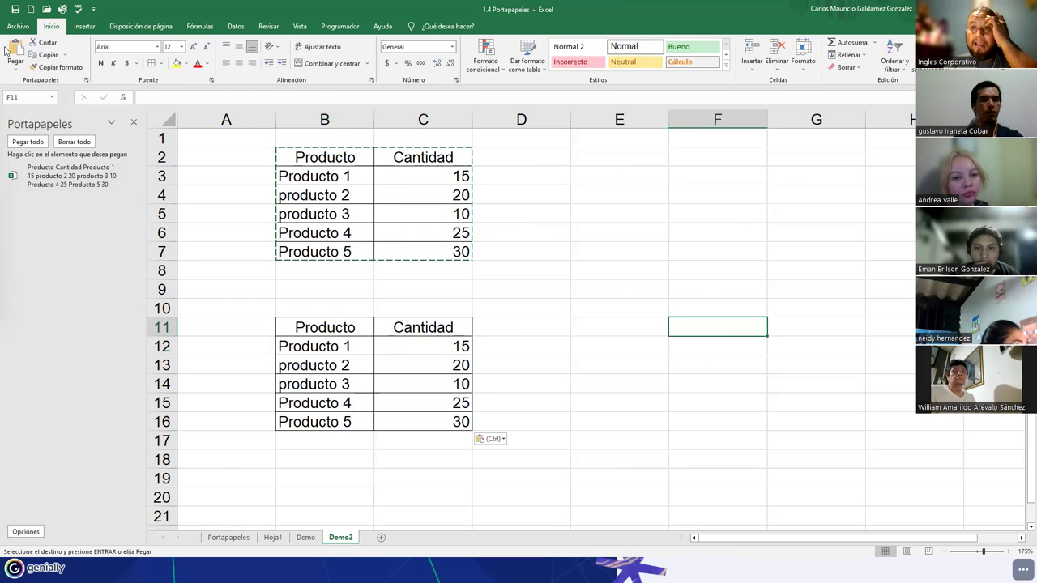
pyautogui.hotkey('ctrl', 'v')
pyautogui.click(887, 172)
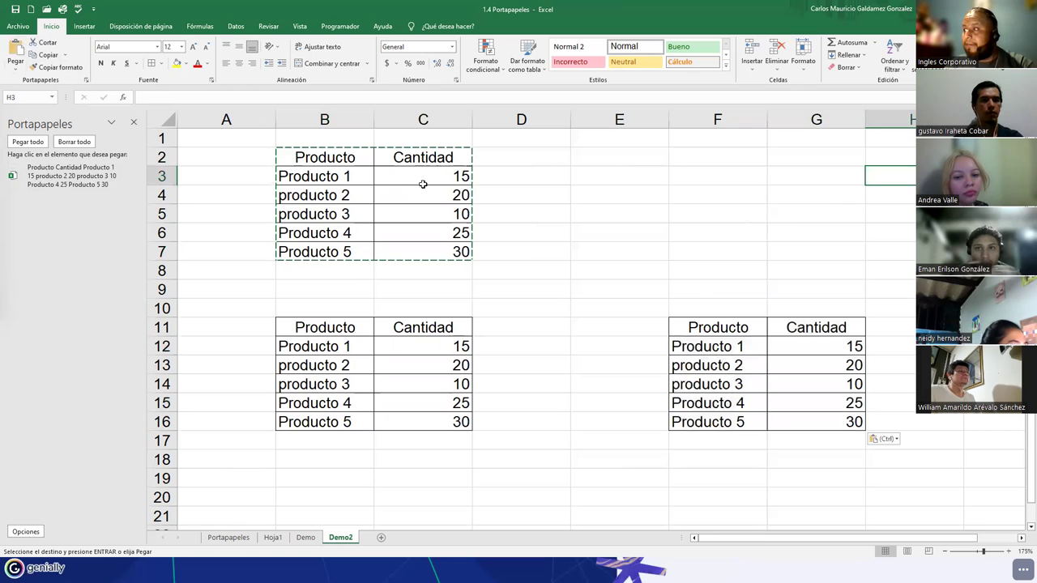
pyautogui.click(14, 46)
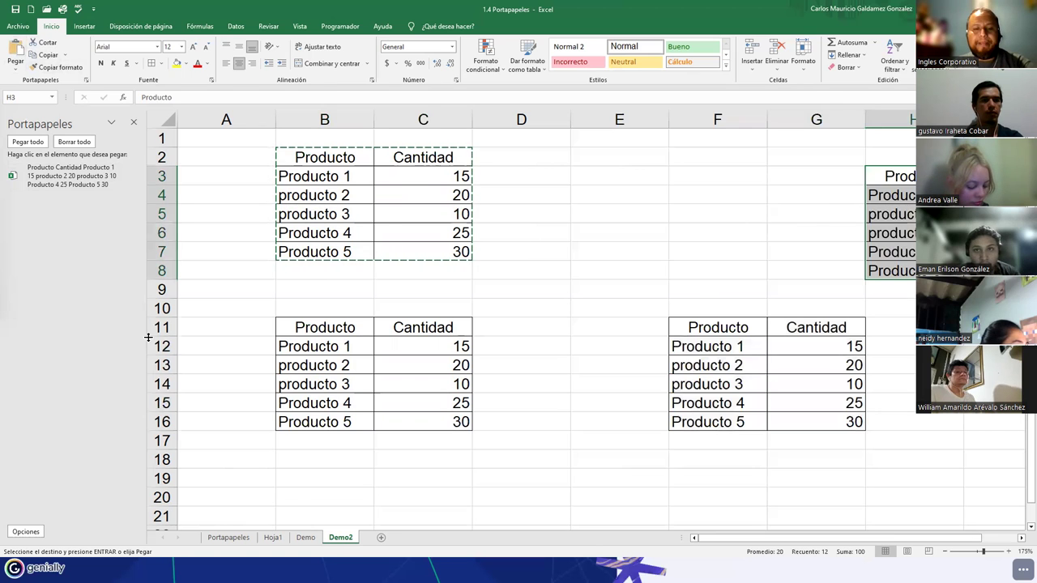
# Undo the three pasted copies of the product table.
pyautogui.hotkey('ctrl', 'z')
pyautogui.hotkey('ctrl', 'z')
pyautogui.hotkey('ctrl', 'z')
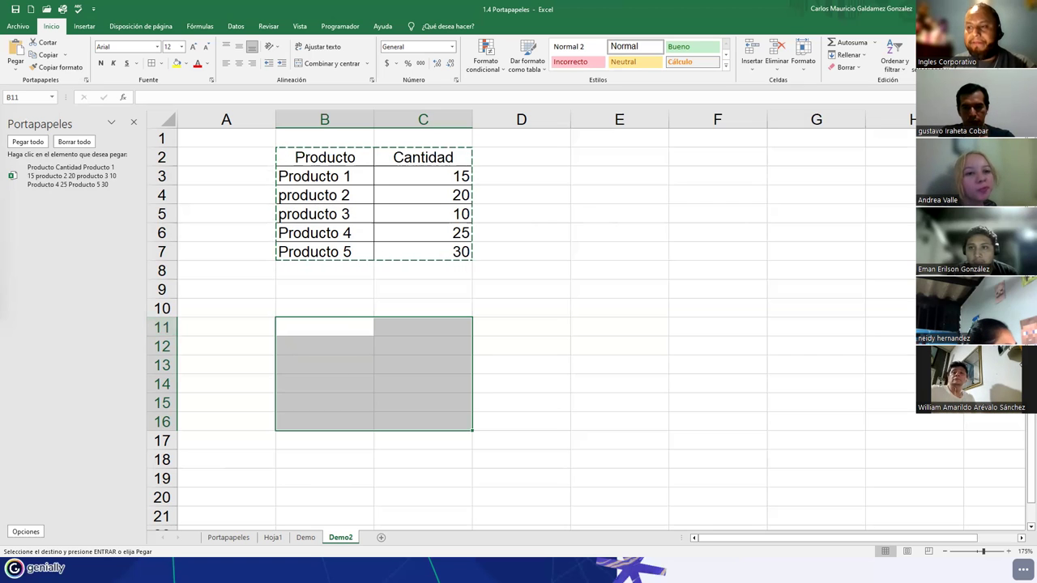
pyautogui.click(337, 340)
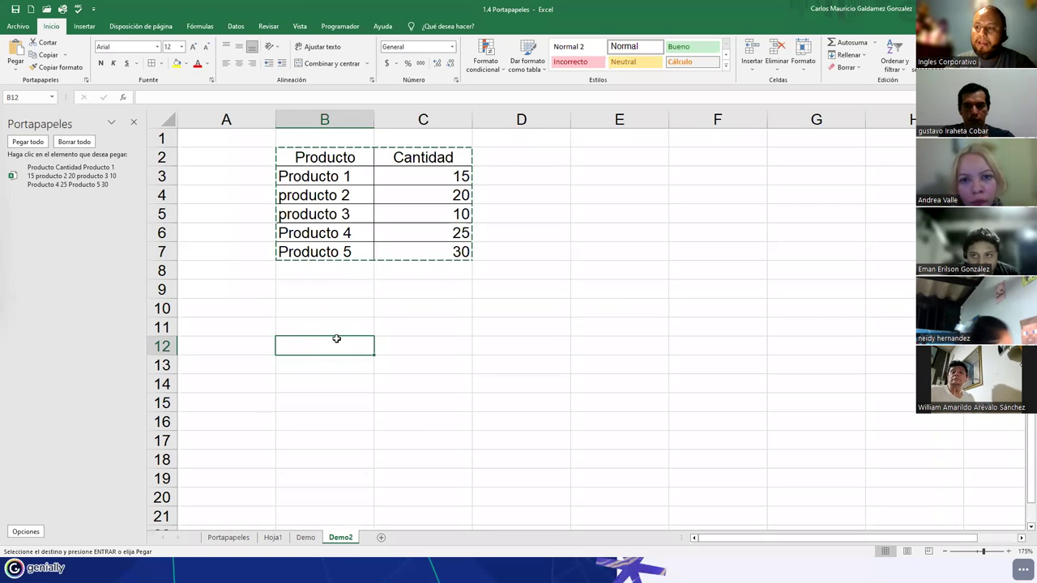
# Replace the table at B2 of Demo2 with the formatted table copied from I1:J6 of the Demo sheet, and clear the Office clipboard.
pyautogui.click(305, 537)
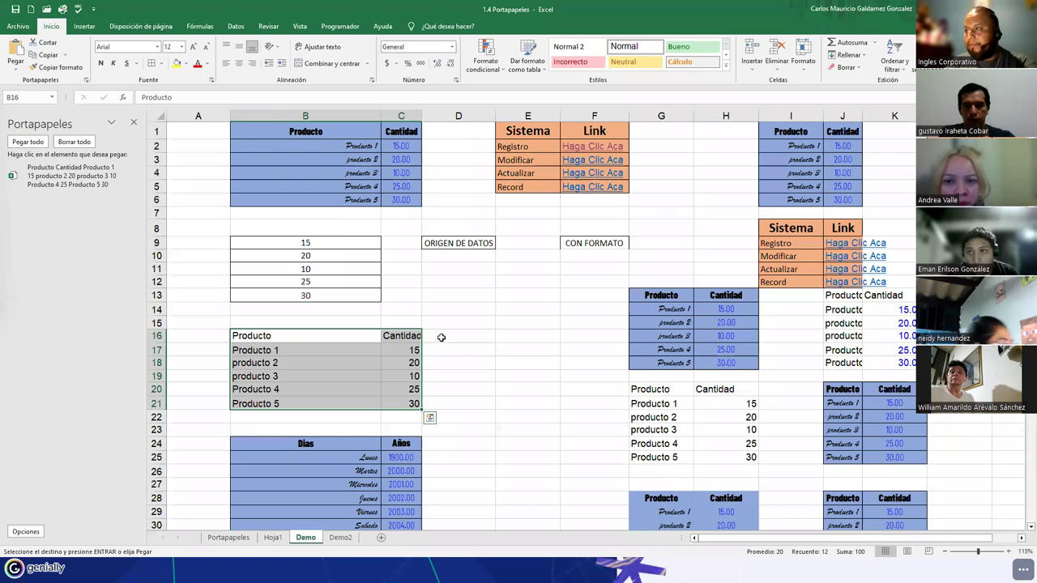
pyautogui.moveTo(782, 133); pyautogui.dragTo(848, 199)
pyautogui.hotkey('ctrl', 'c')
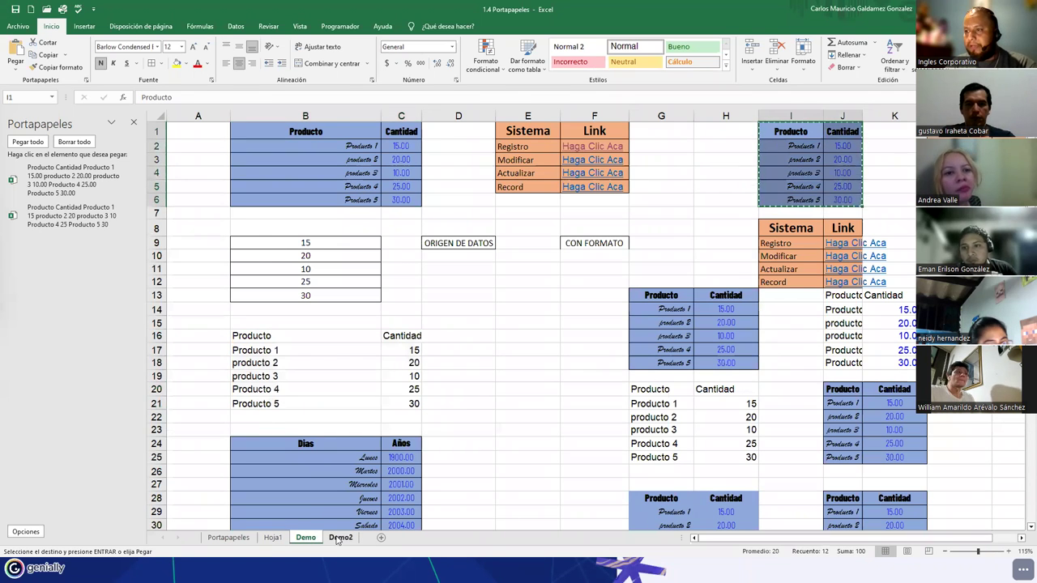
pyautogui.click(340, 537)
pyautogui.click(320, 158)
pyautogui.hotkey('ctrl', 'v')
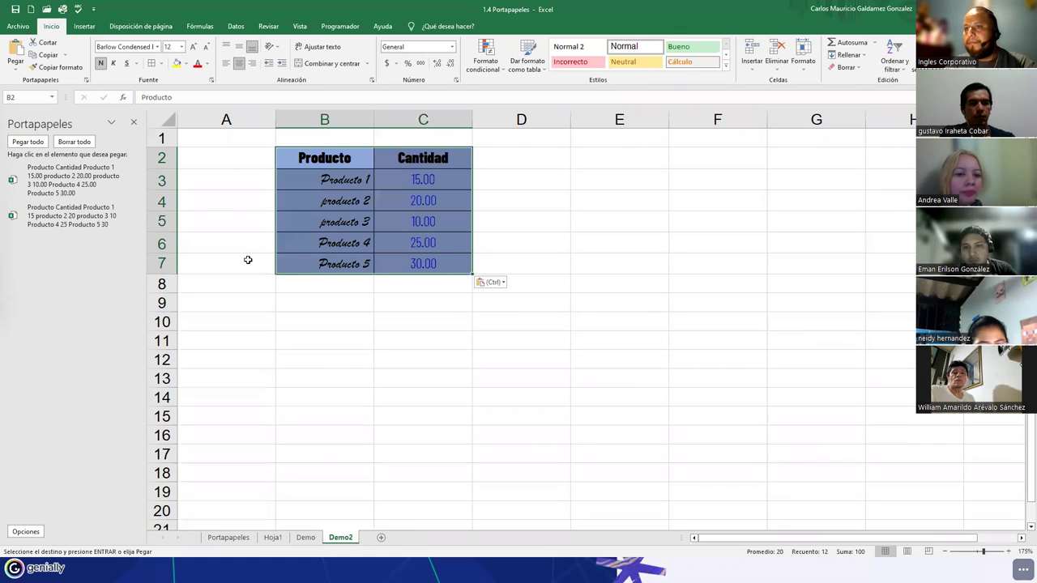
pyautogui.click(74, 141)
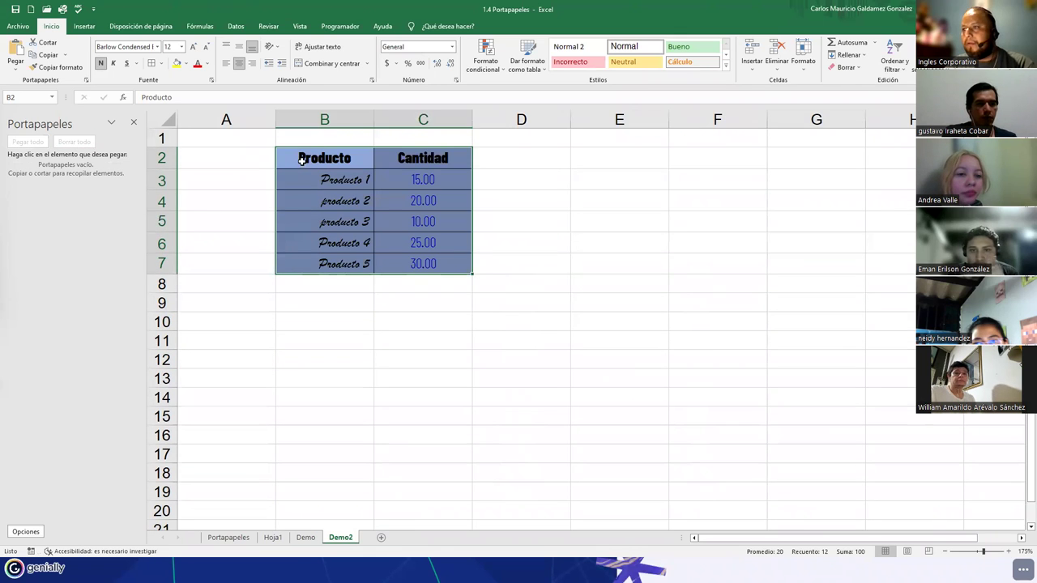
# Examine the font formatting of the table's headings, product names and quantities.
pyautogui.click(301, 160)
pyautogui.moveTo(316, 159); pyautogui.dragTo(408, 160)
pyautogui.moveTo(353, 185); pyautogui.dragTo(353, 267)
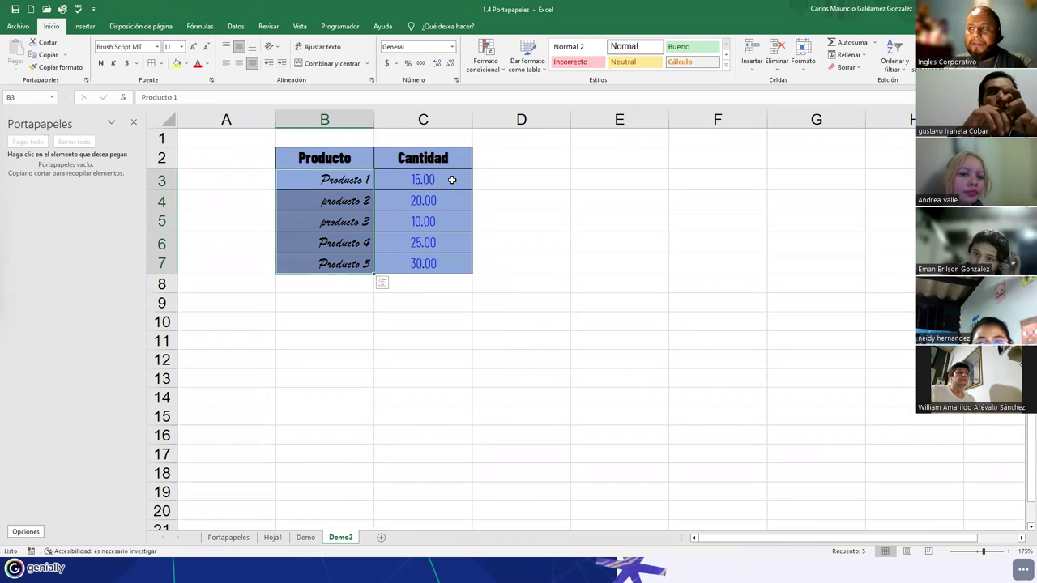
pyautogui.moveTo(452, 180); pyautogui.dragTo(453, 266)
pyautogui.moveTo(324, 187); pyautogui.dragTo(328, 262)
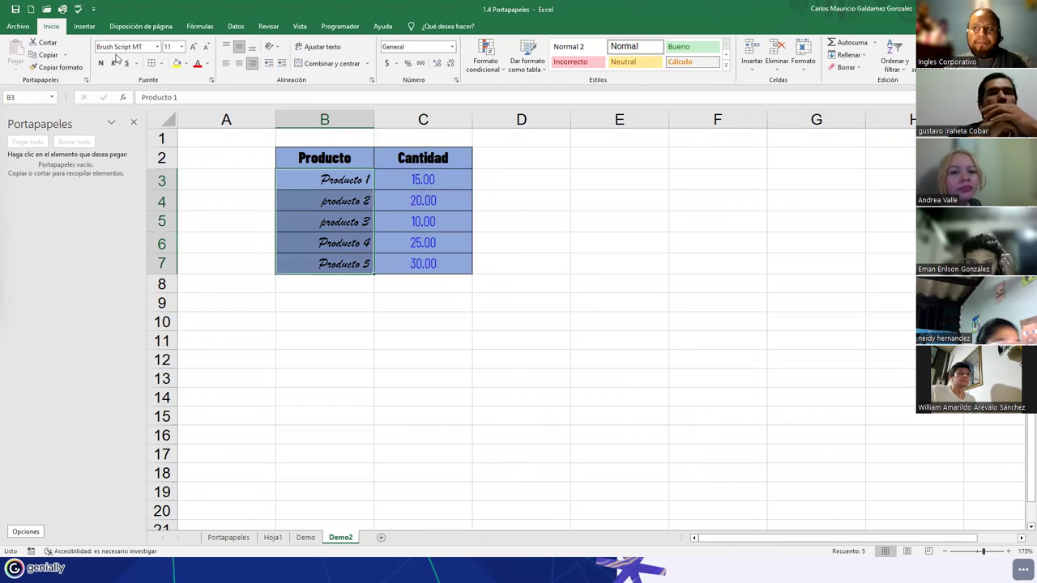
pyautogui.moveTo(337, 155); pyautogui.dragTo(438, 158)
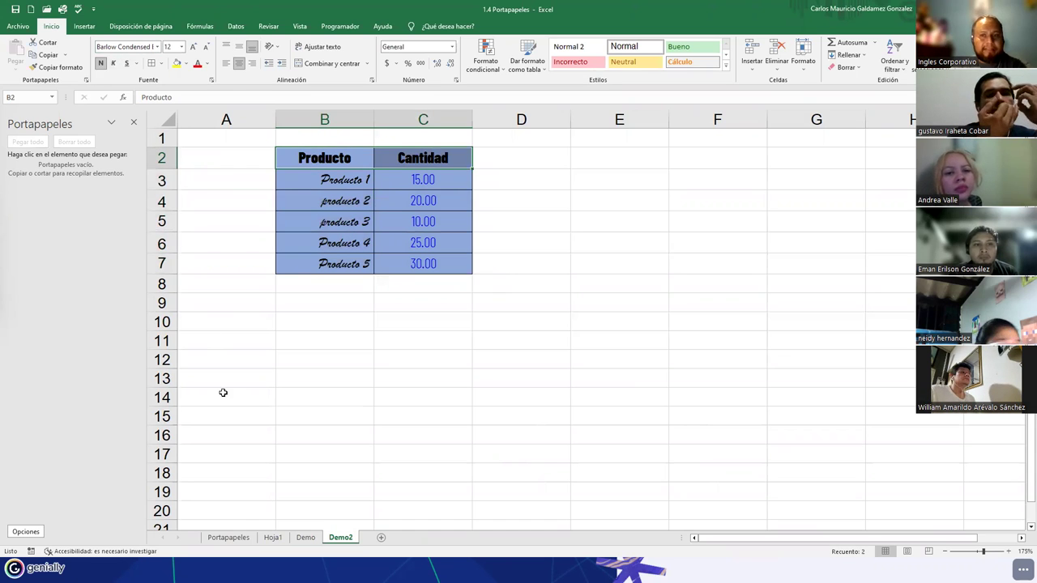
# Examine each part of the custom number format code applied to the quantities C3:C7, and leave the cell format settings without changes.
pyautogui.moveTo(395, 185); pyautogui.dragTo(405, 271)
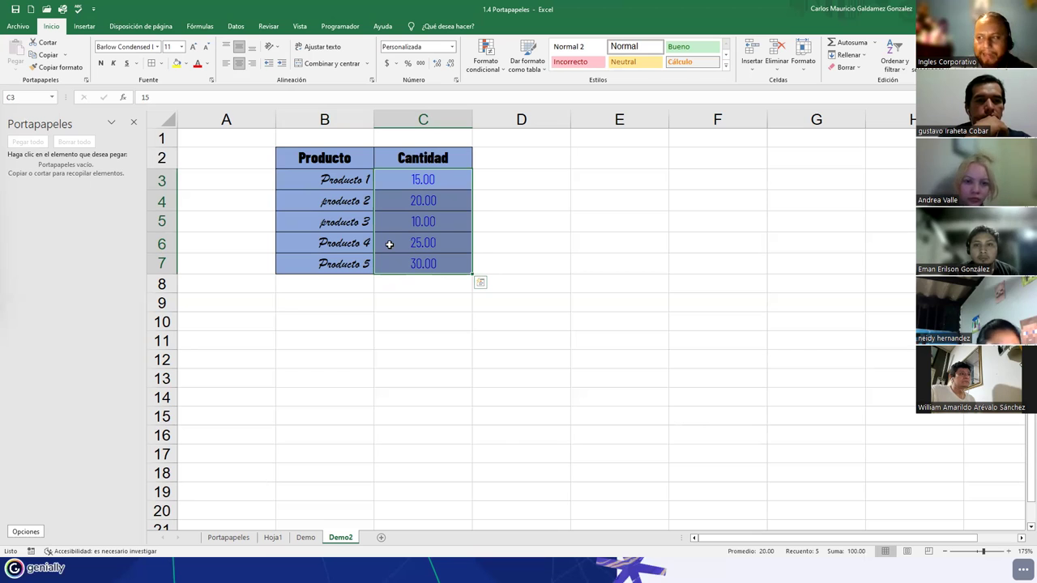
pyautogui.rightClick(389, 243)
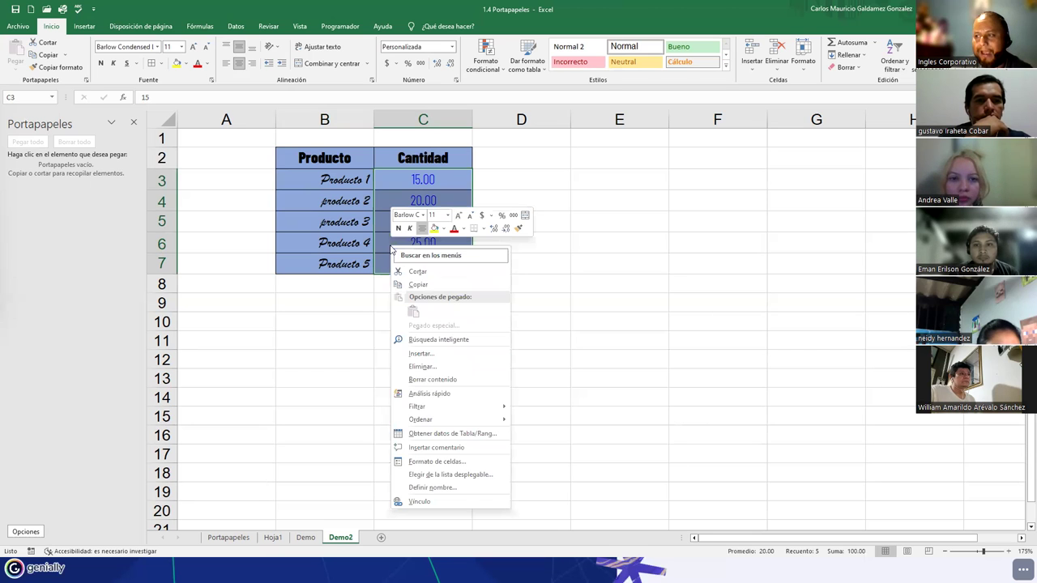
pyautogui.click(469, 466)
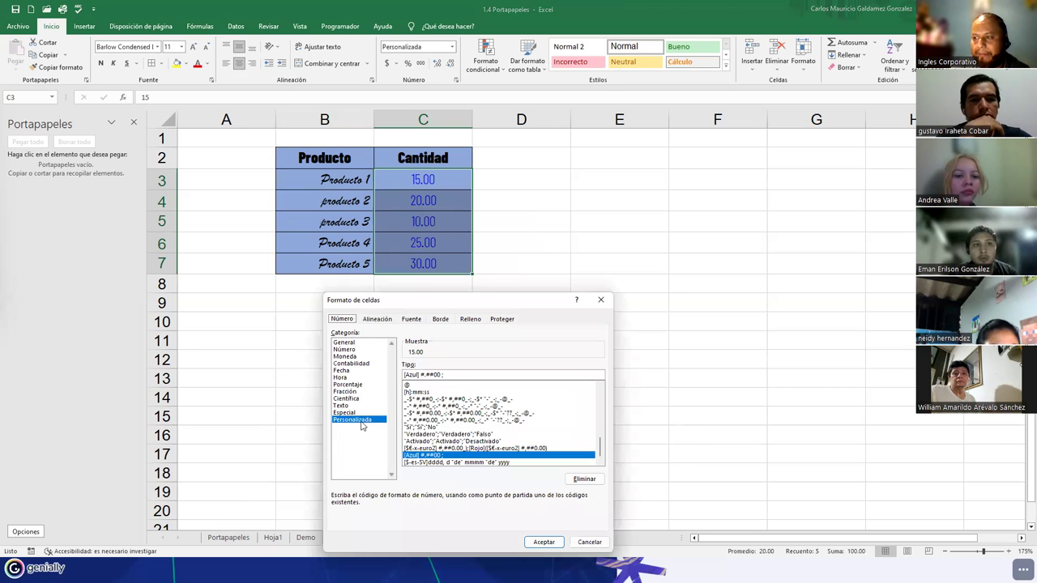
pyautogui.moveTo(476, 299); pyautogui.dragTo(412, 288)
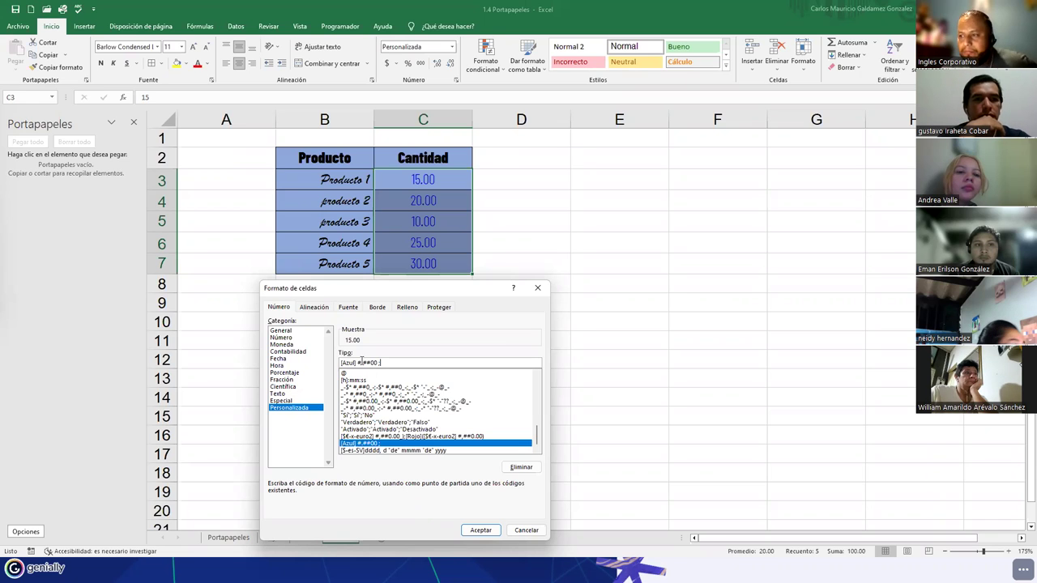
pyautogui.moveTo(357, 363); pyautogui.dragTo(363, 363)
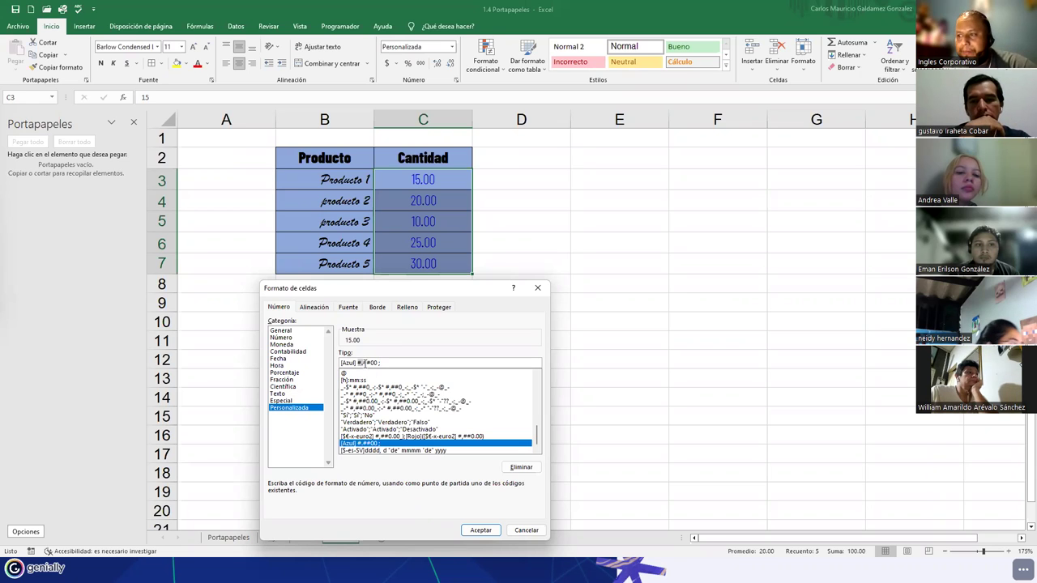
pyautogui.click(363, 363)
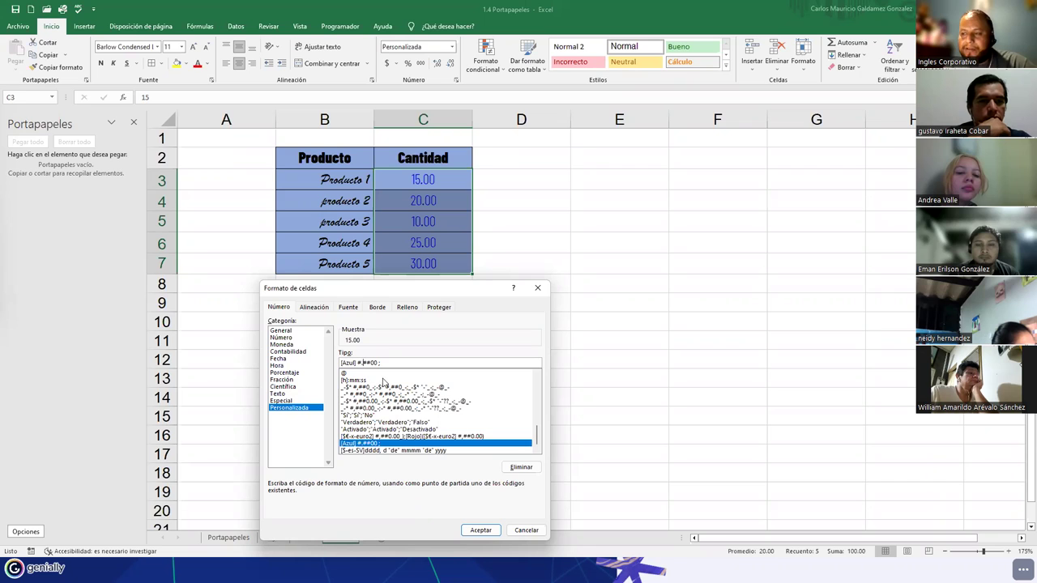
pyautogui.moveTo(370, 363); pyautogui.dragTo(379, 363)
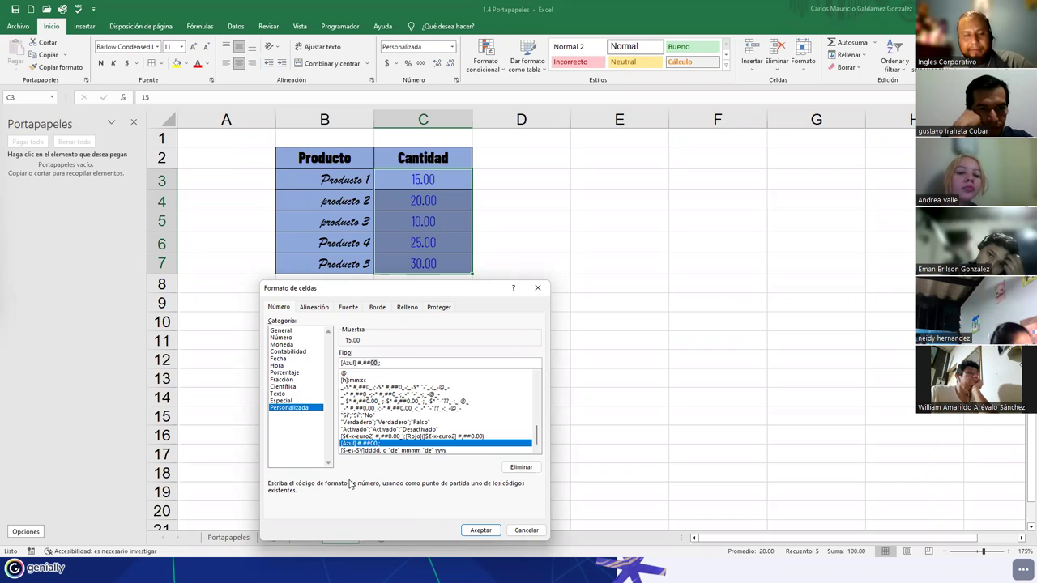
pyautogui.click(344, 363)
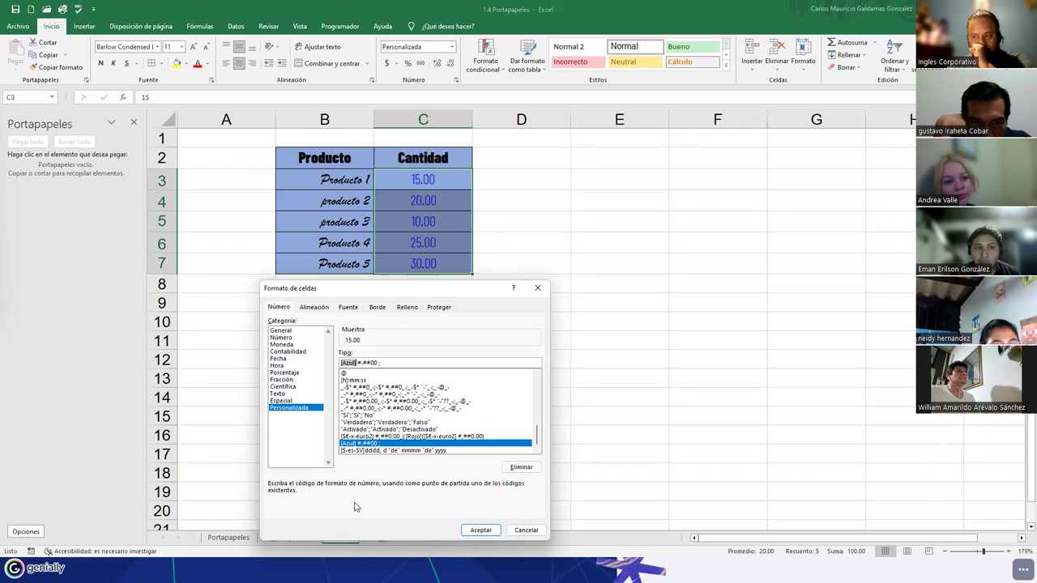
pyautogui.click(508, 534)
# Copy the formatted table B2:C7 and paste it at E2 using the standard Pegar option.
pyautogui.moveTo(312, 162); pyautogui.dragTo(411, 257)
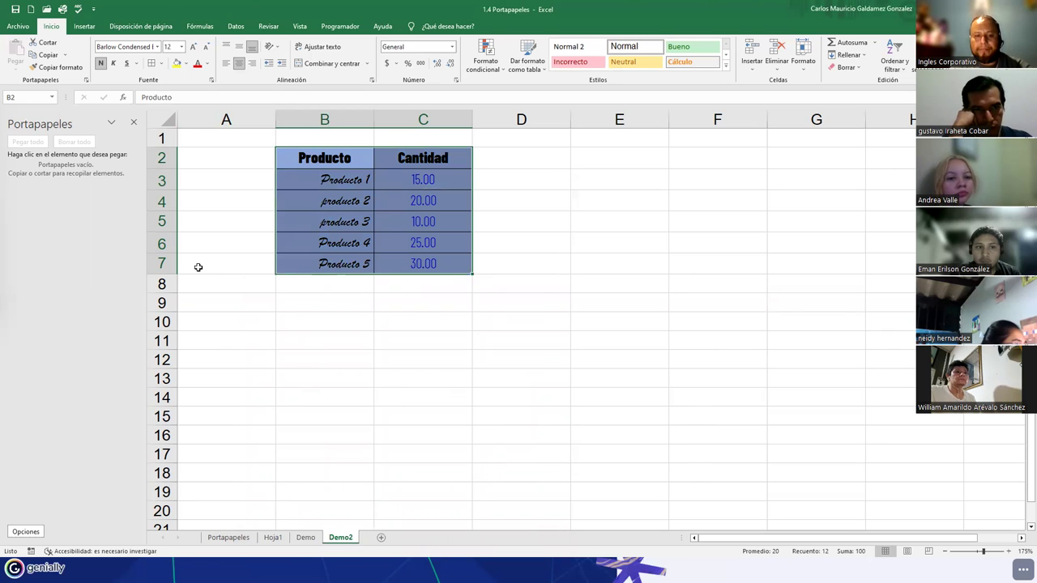
pyautogui.hotkey('ctrl', 'c')
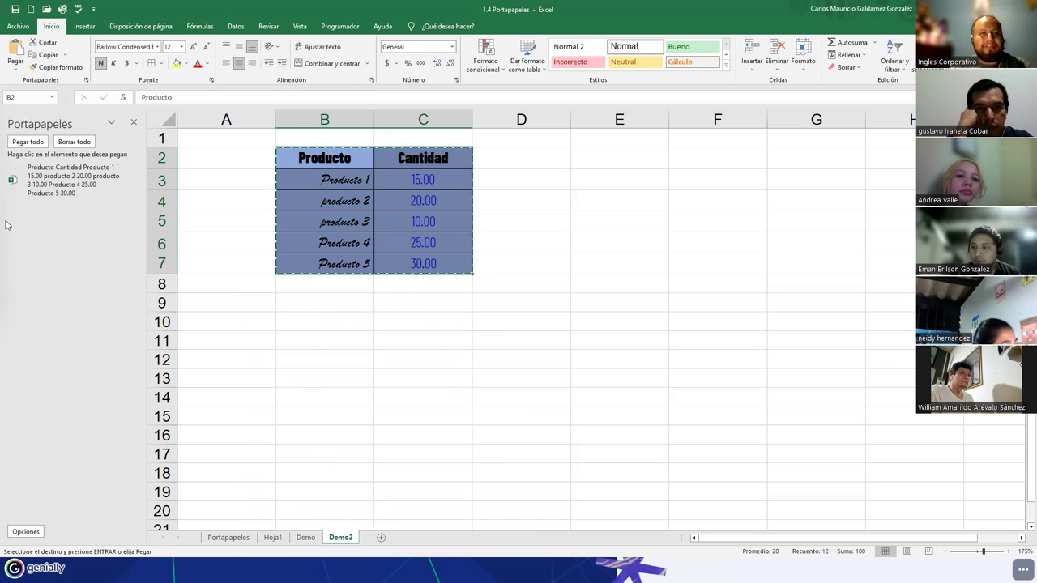
pyautogui.click(579, 157)
pyautogui.scroll(-2, 344, 180)
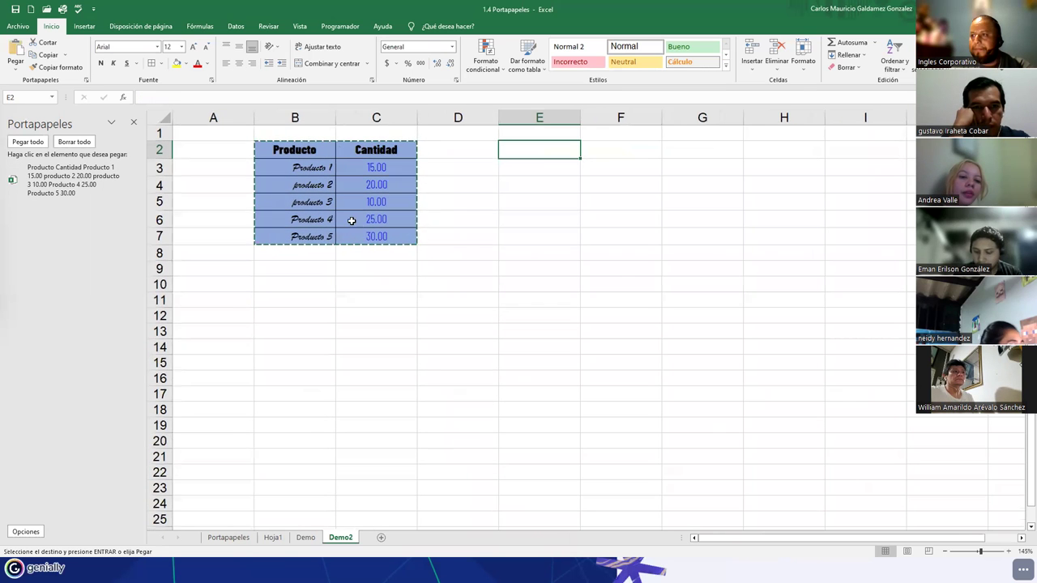
pyautogui.click(14, 68)
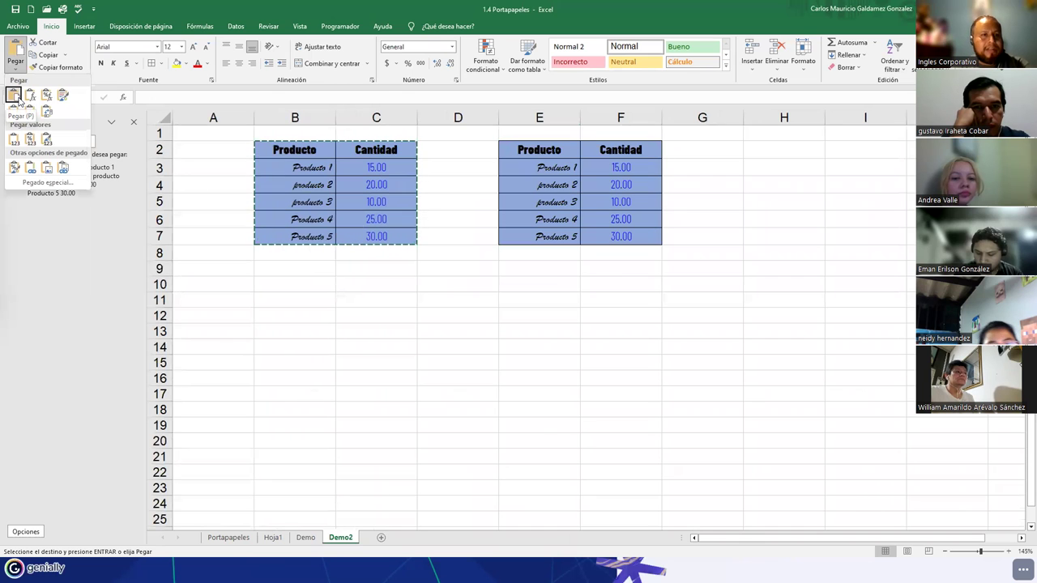
pyautogui.click(15, 95)
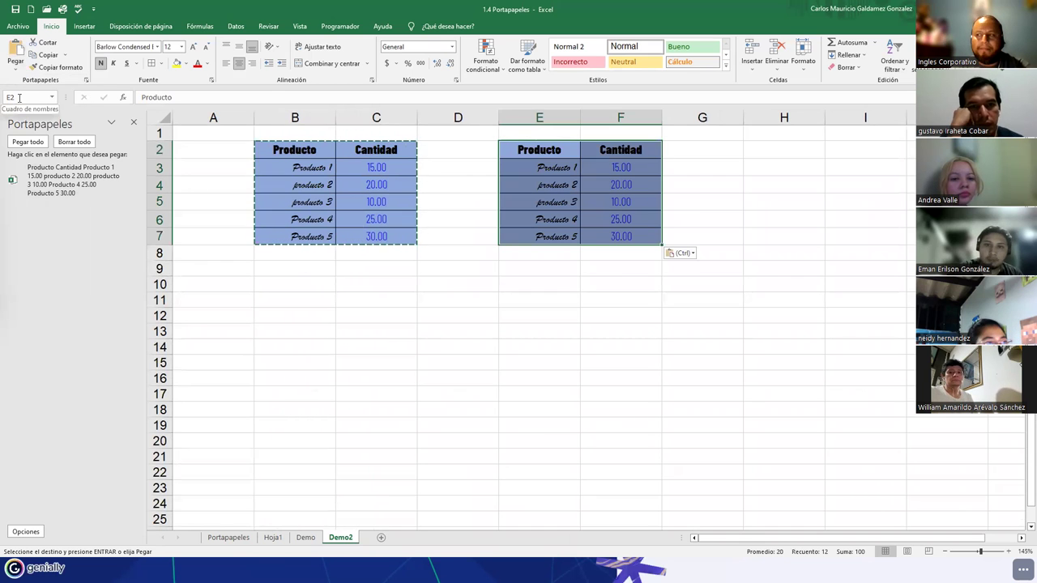
# Paste the copied table at H2 using the Fórmulas option.
pyautogui.click(785, 145)
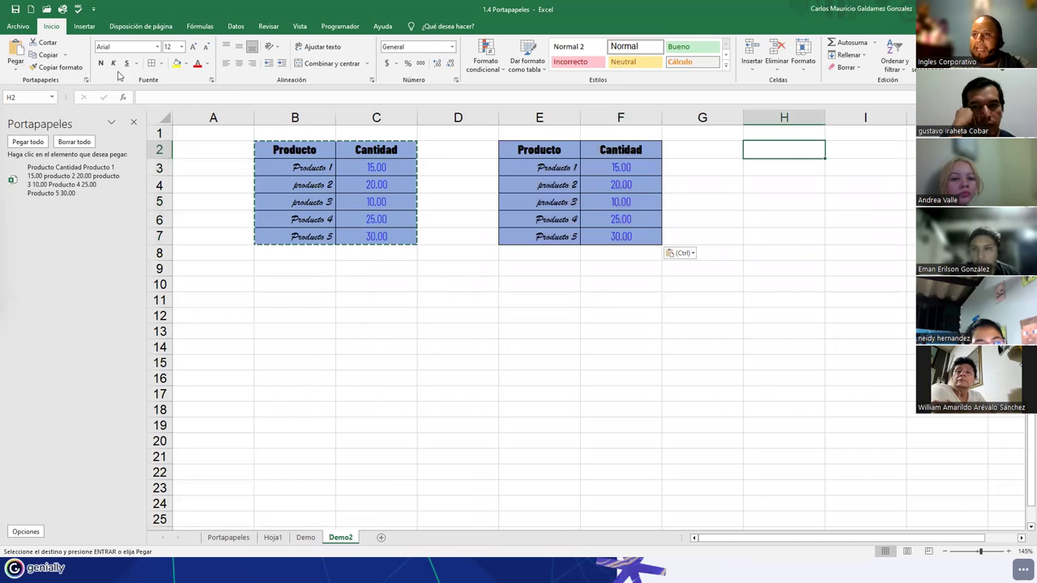
pyautogui.click(16, 70)
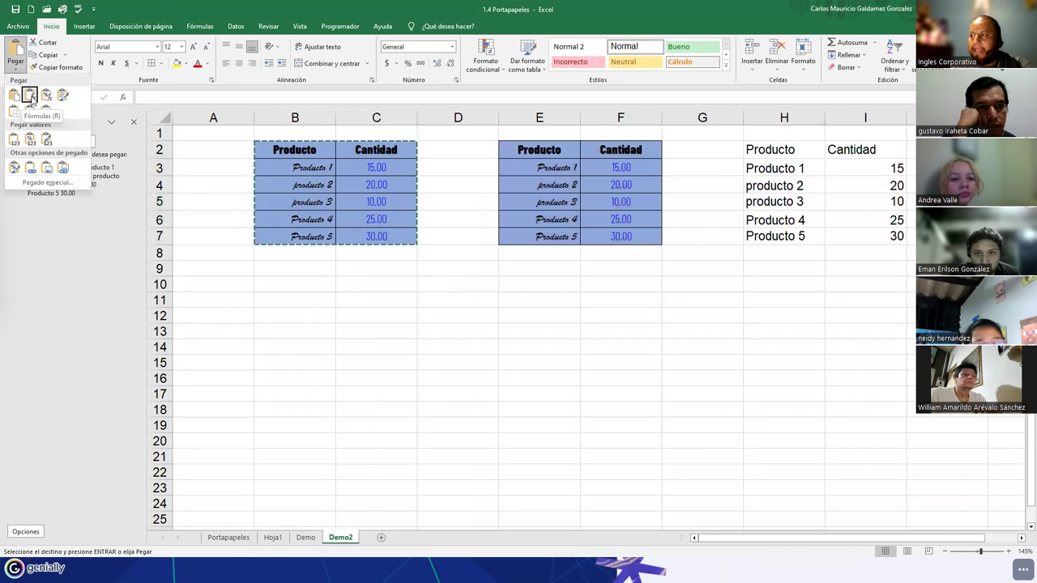
pyautogui.click(31, 97)
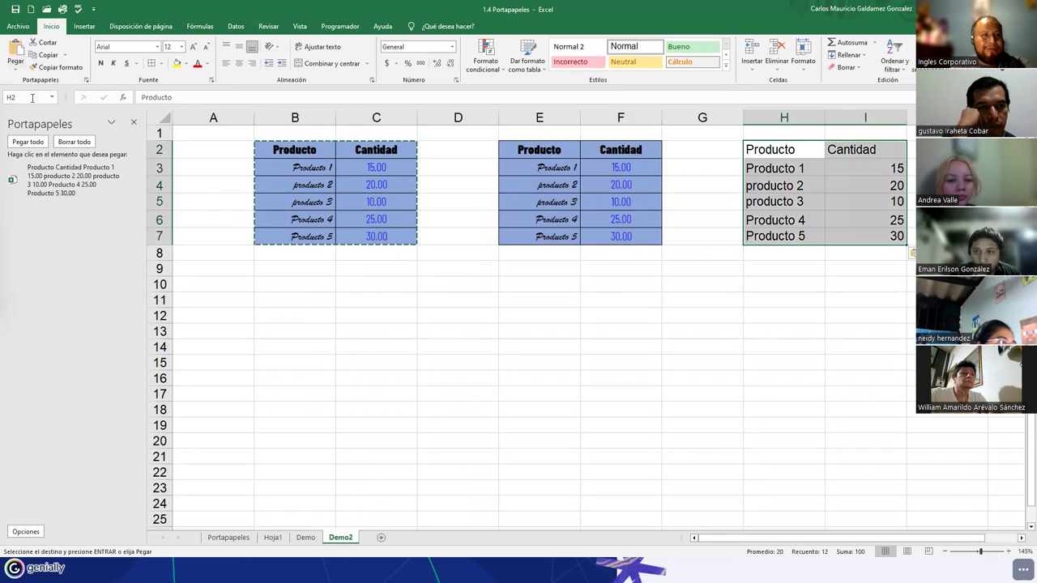
# Paste the copied table at B10 using the Formato de fórmulas y números option.
pyautogui.click(261, 281)
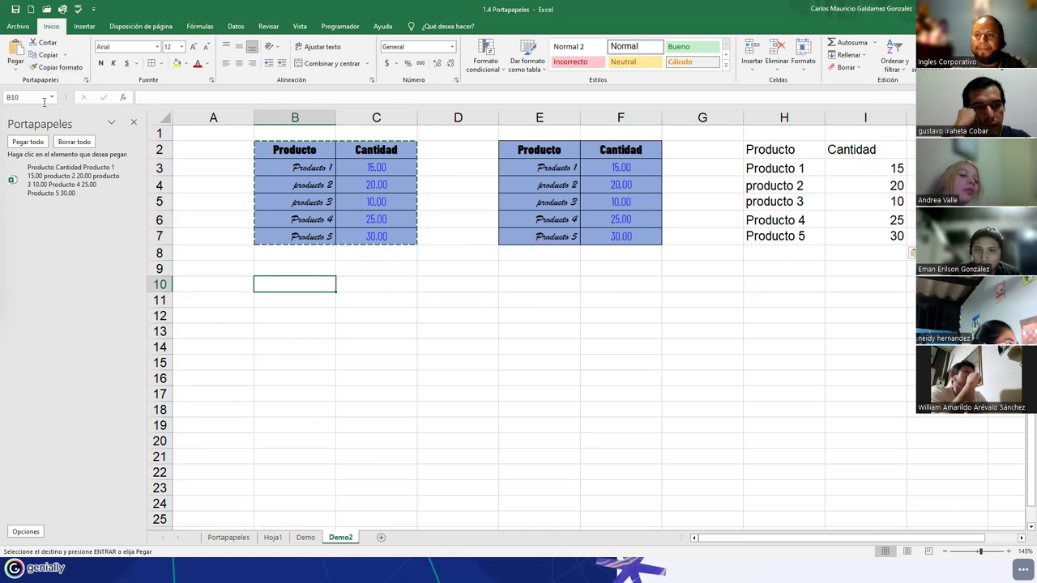
pyautogui.click(19, 71)
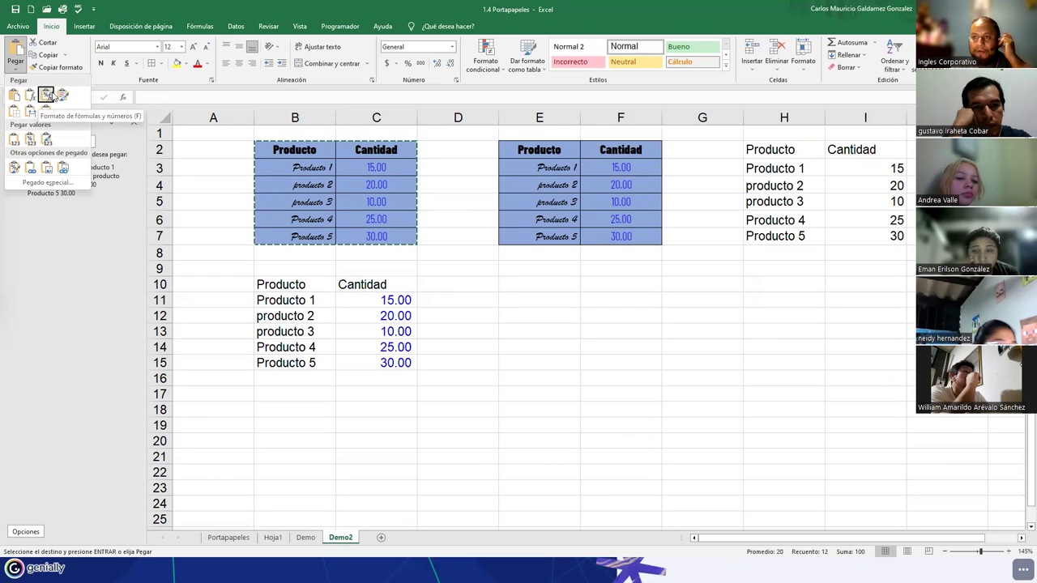
pyautogui.click(47, 95)
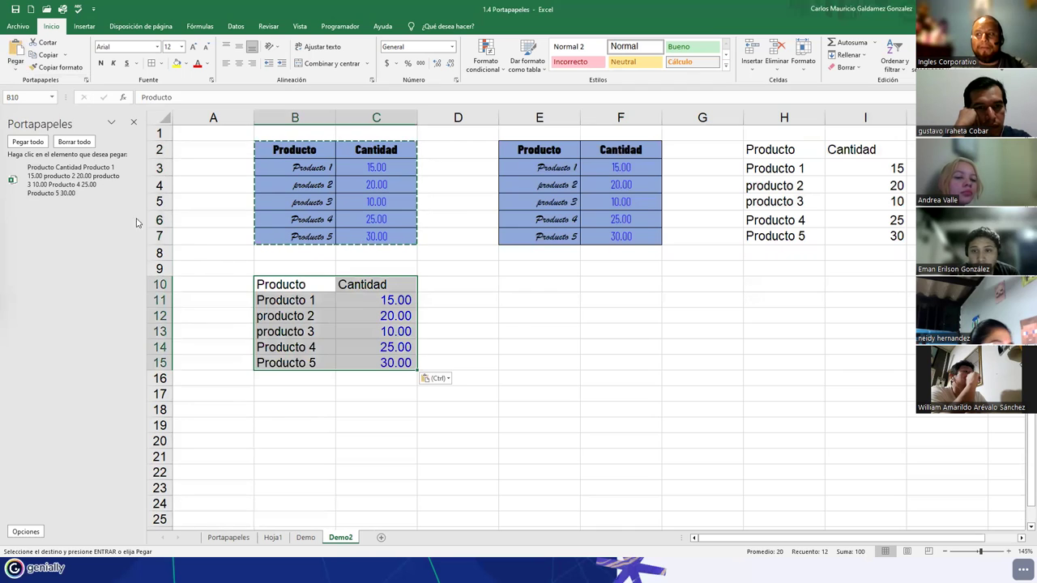
# Paste the copied table at E10 with its source formatting kept.
pyautogui.click(519, 287)
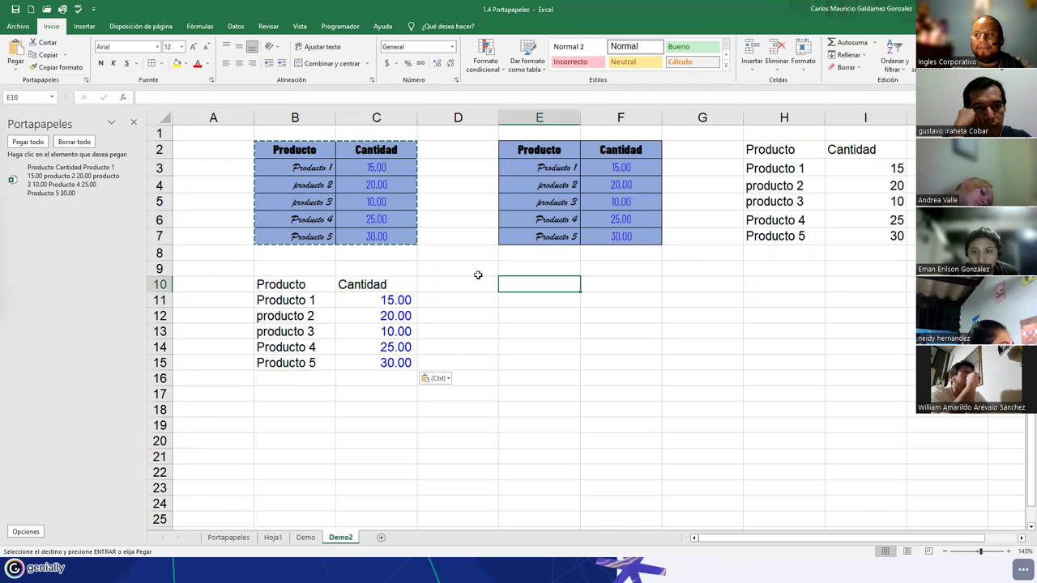
pyautogui.click(18, 70)
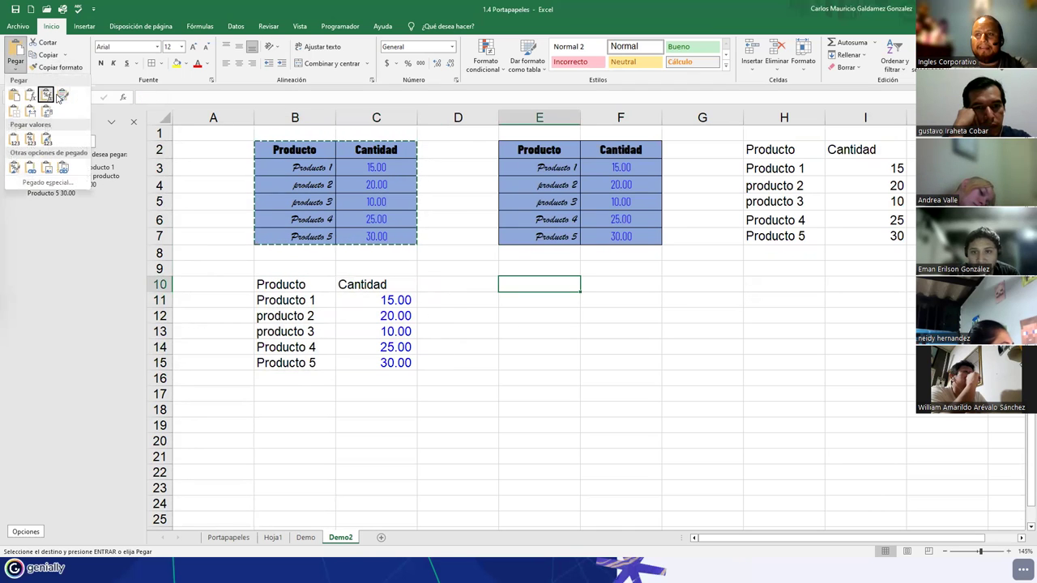
pyautogui.click(61, 97)
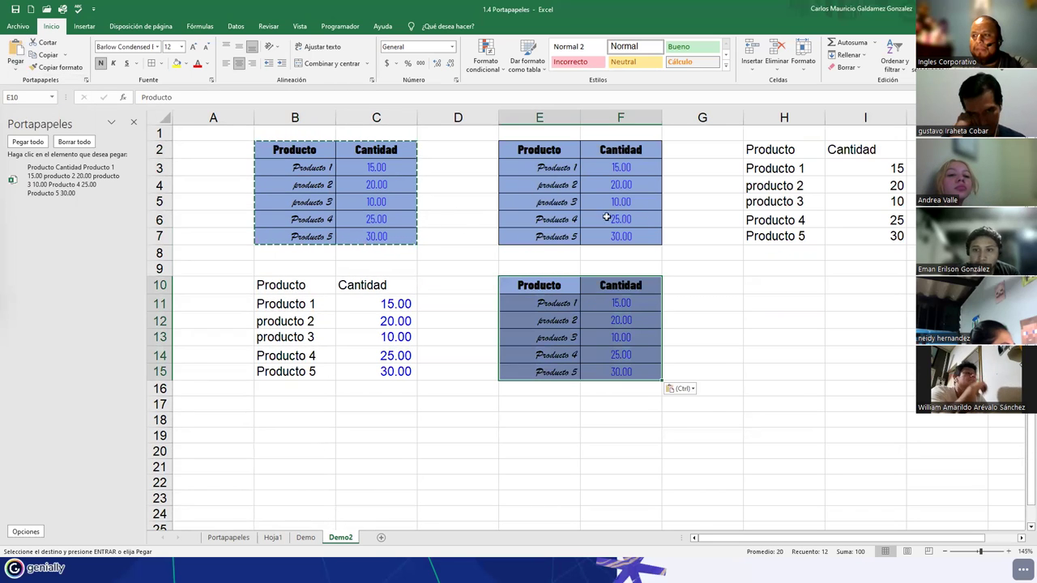
# Paste the copied table at H10 using the option that leaves out the borders.
pyautogui.click(787, 282)
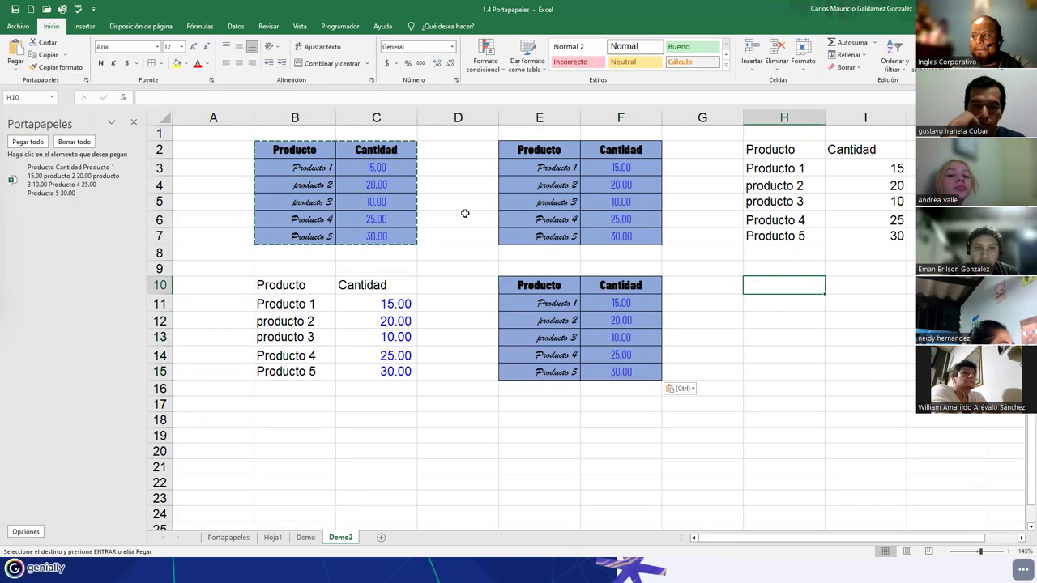
pyautogui.click(17, 70)
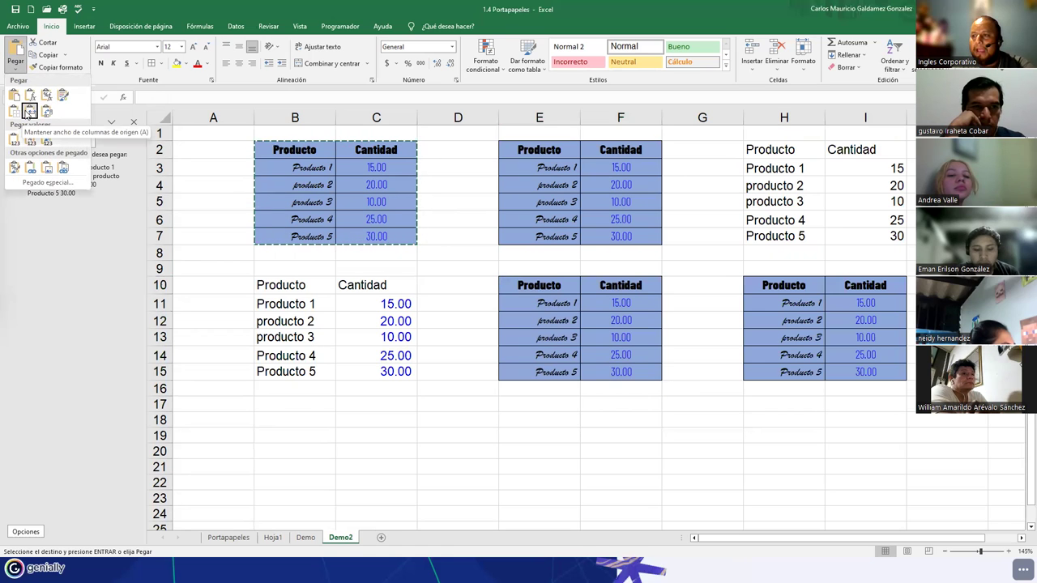
pyautogui.click(29, 112)
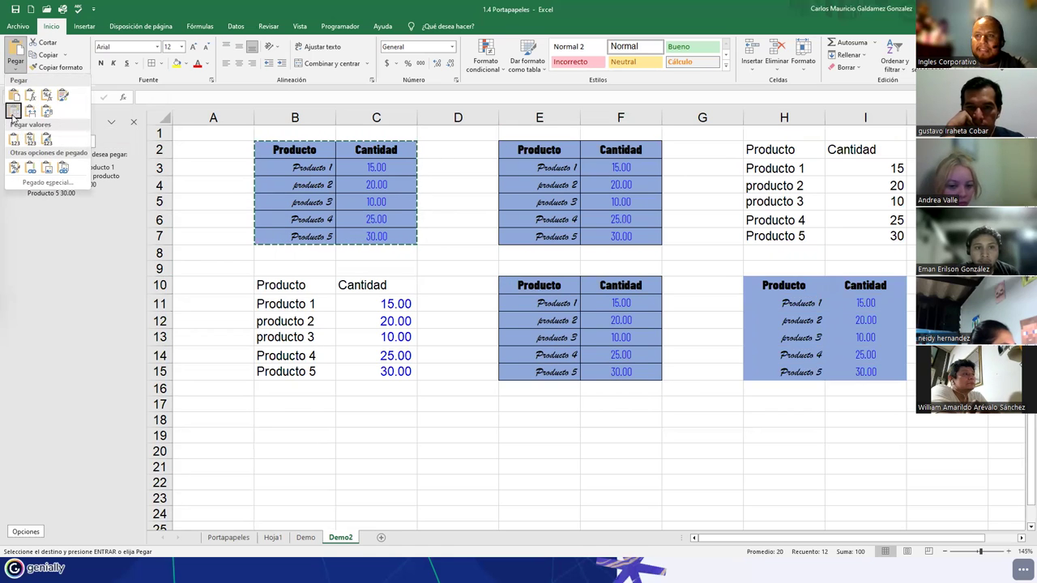
pyautogui.click(841, 356)
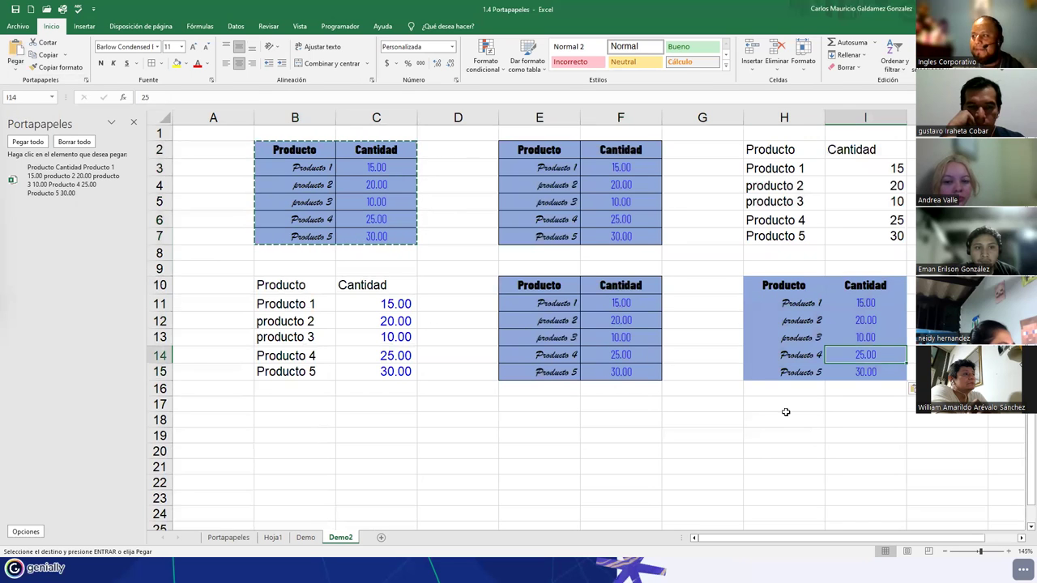
pyautogui.click(275, 419)
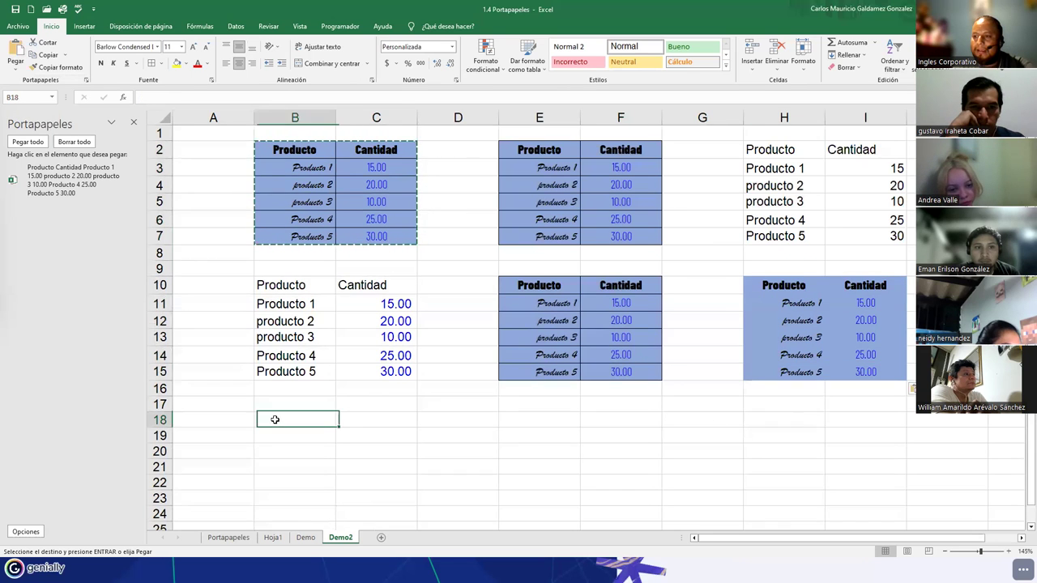
pyautogui.click(15, 66)
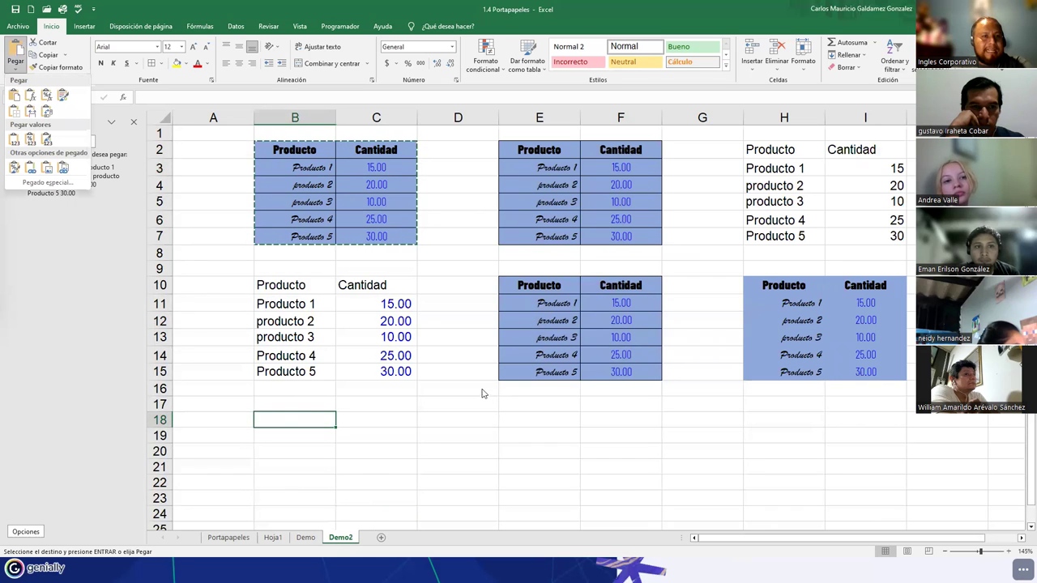
pyautogui.click(311, 172)
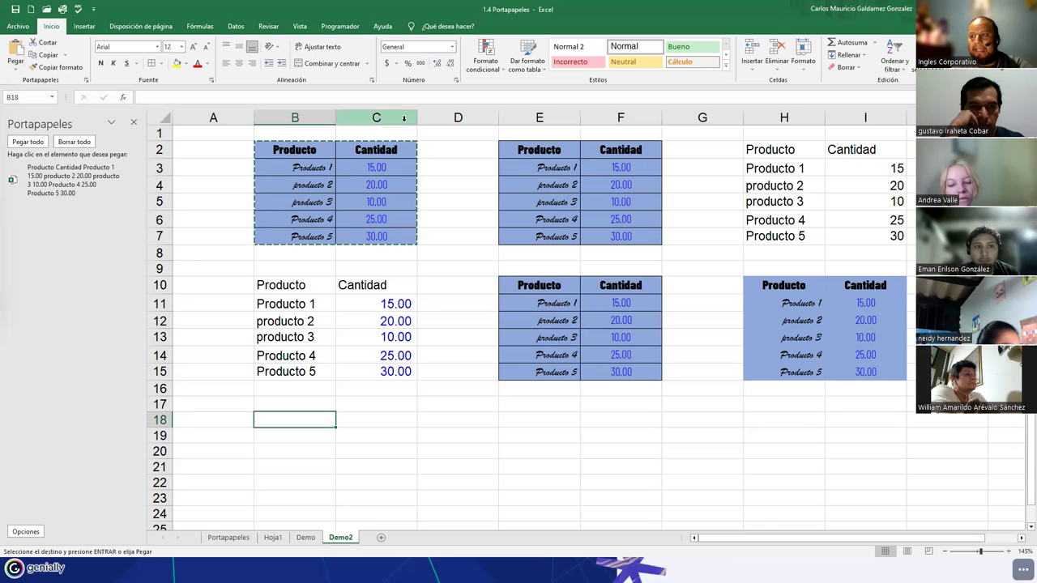
# Narrow columns B and C to fit the table text closely, and copy the table B2:C7 again.
pyautogui.moveTo(416, 118); pyautogui.dragTo(320, 238)
pyautogui.hotkey('ctrl', 'c')
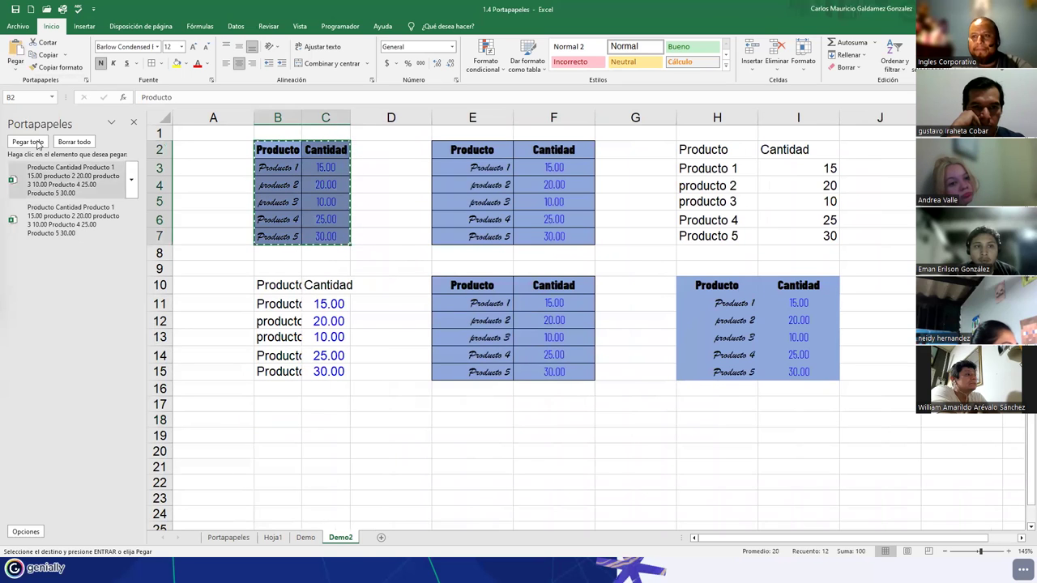
# Paste the copied table at E19 using the Mantener ancho de columnas de origen option.
pyautogui.click(451, 434)
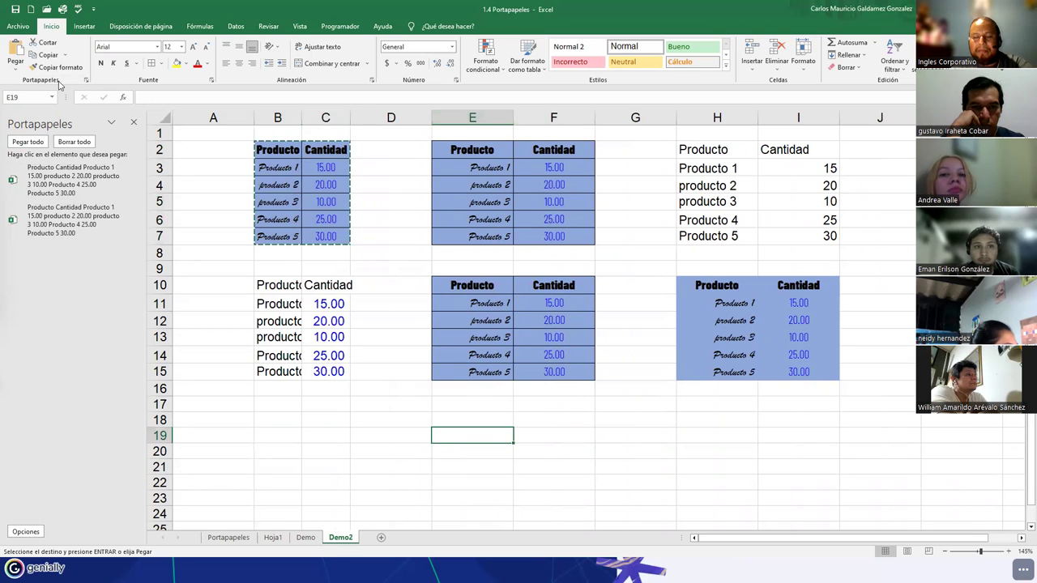
pyautogui.click(17, 71)
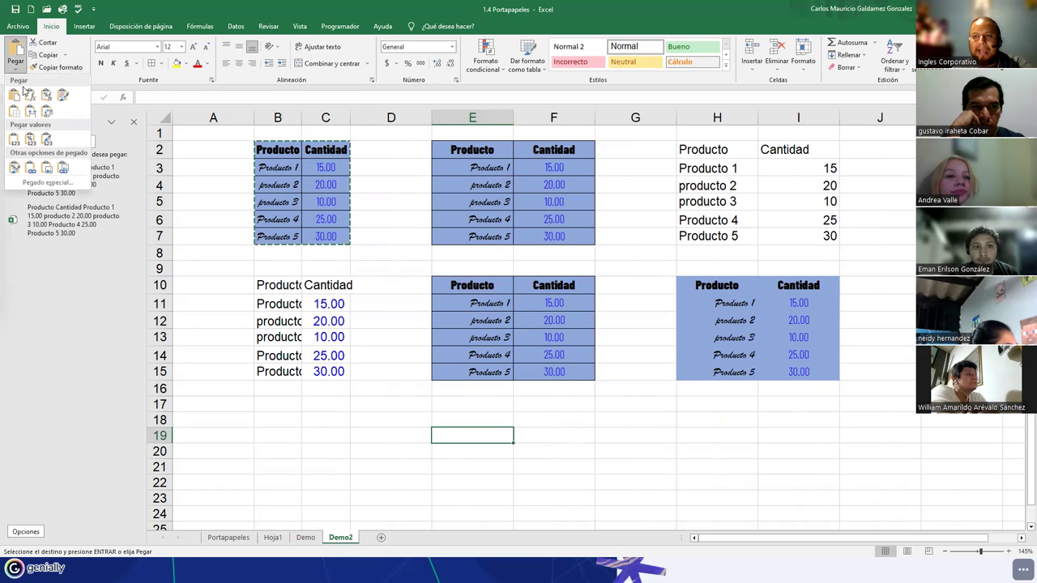
pyautogui.click(32, 112)
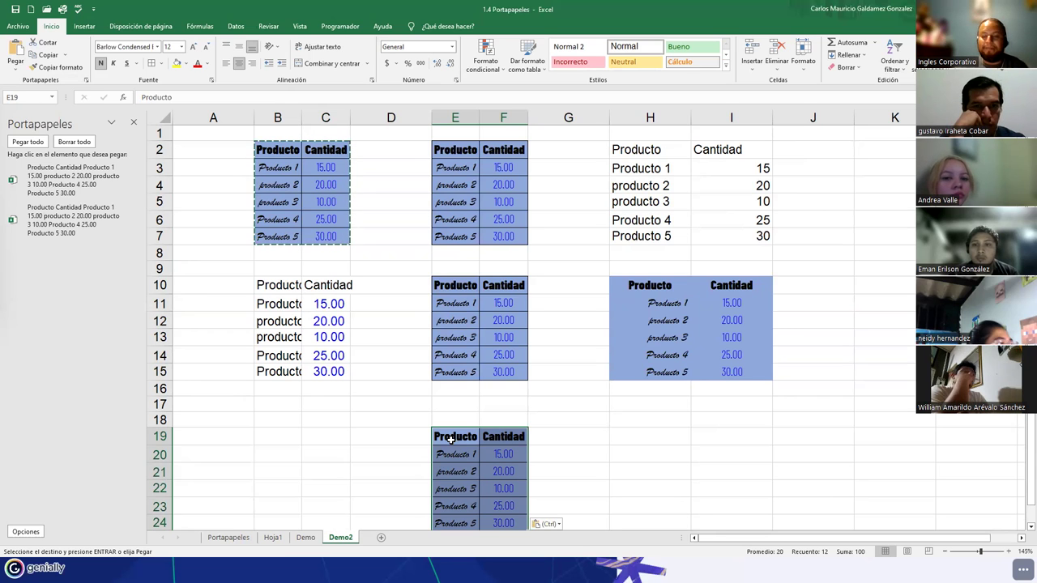
# Paste the copied table at H19 using Transponer, and compare it with the source range B2:C7.
pyautogui.click(601, 432)
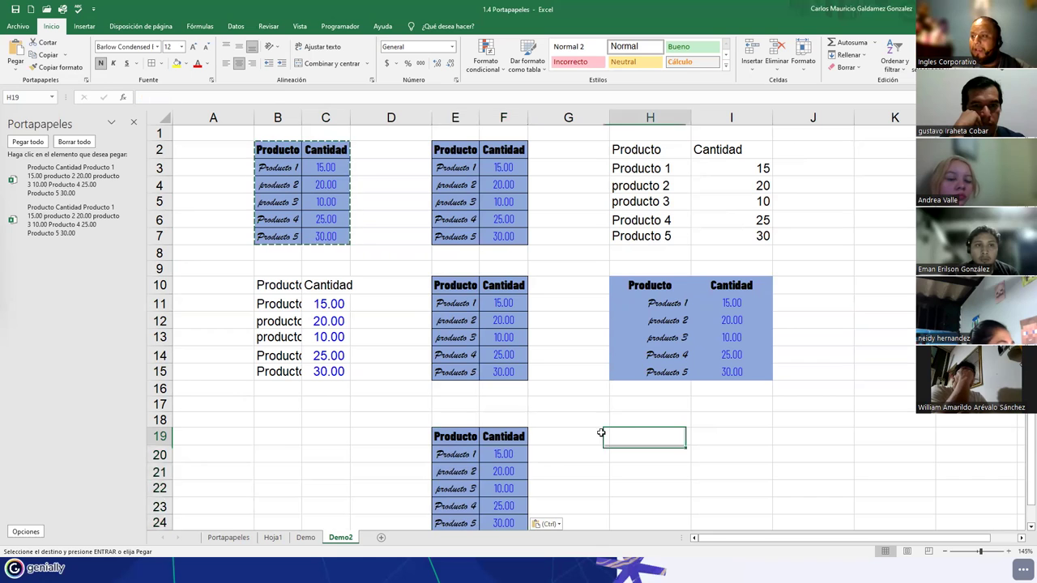
pyautogui.click(15, 69)
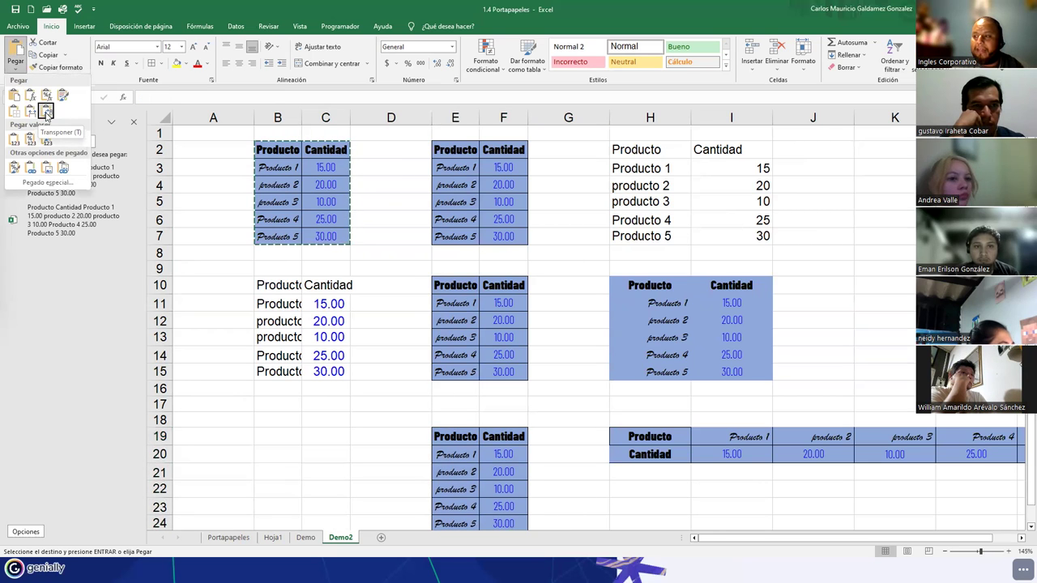
pyautogui.click(46, 112)
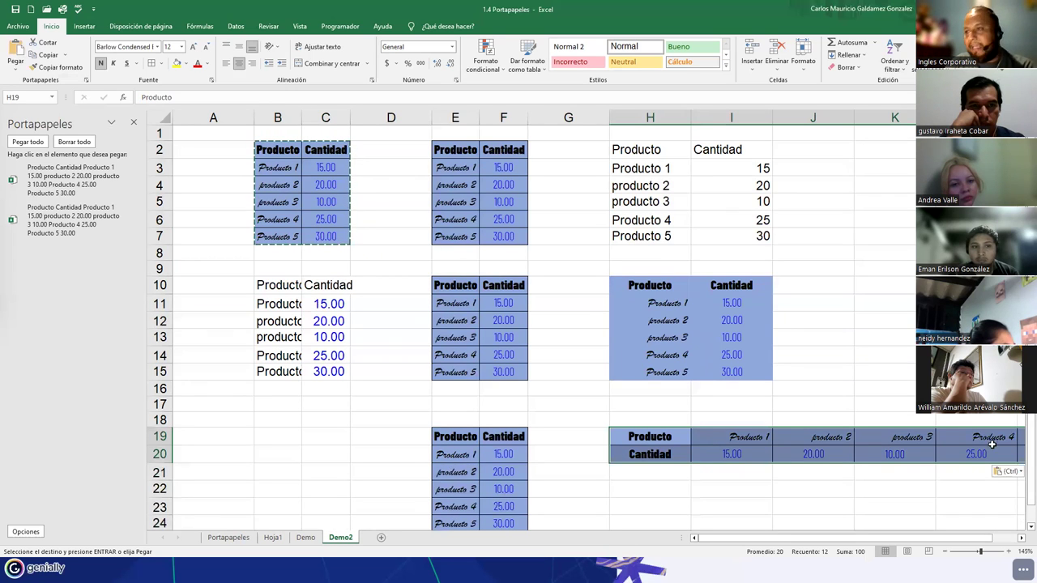
pyautogui.moveTo(274, 150); pyautogui.dragTo(308, 235)
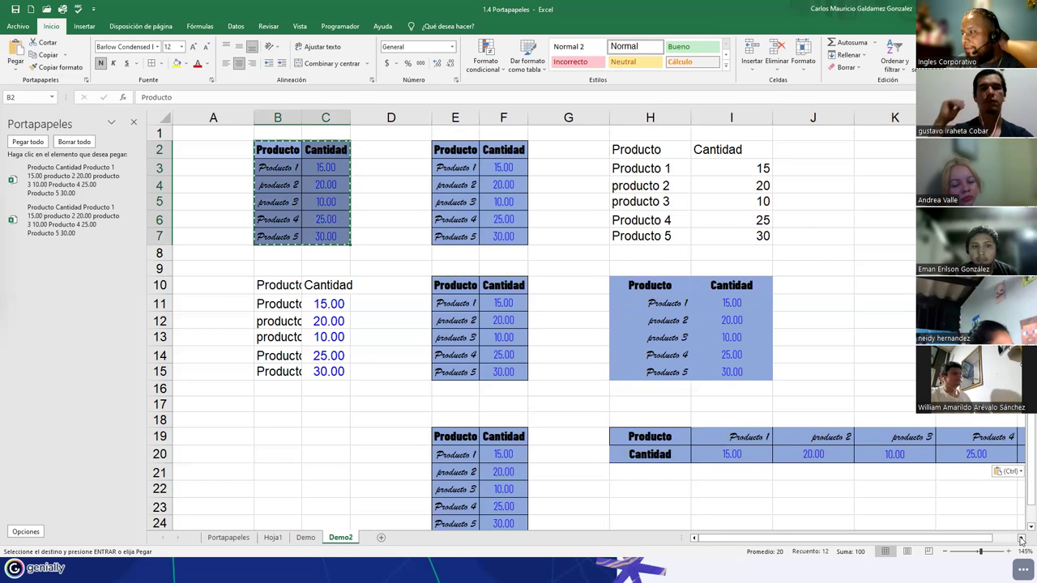
# Copy the horizontal table H19:M20 and paste it at H23 using Transponer to turn it back into columns.
pyautogui.click(1021, 538)
pyautogui.click(1021, 537)
pyautogui.moveTo(541, 437); pyautogui.dragTo(928, 452)
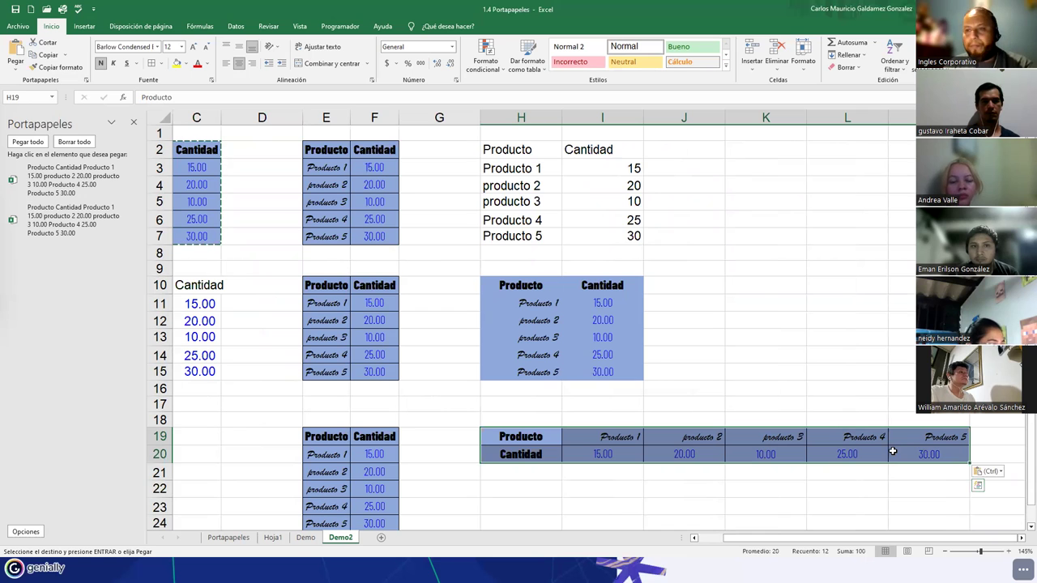
pyautogui.hotkey('ctrl', 'c')
pyautogui.scroll(-4, 458, 468)
pyautogui.scroll(-1, 455, 439)
pyautogui.click(492, 298)
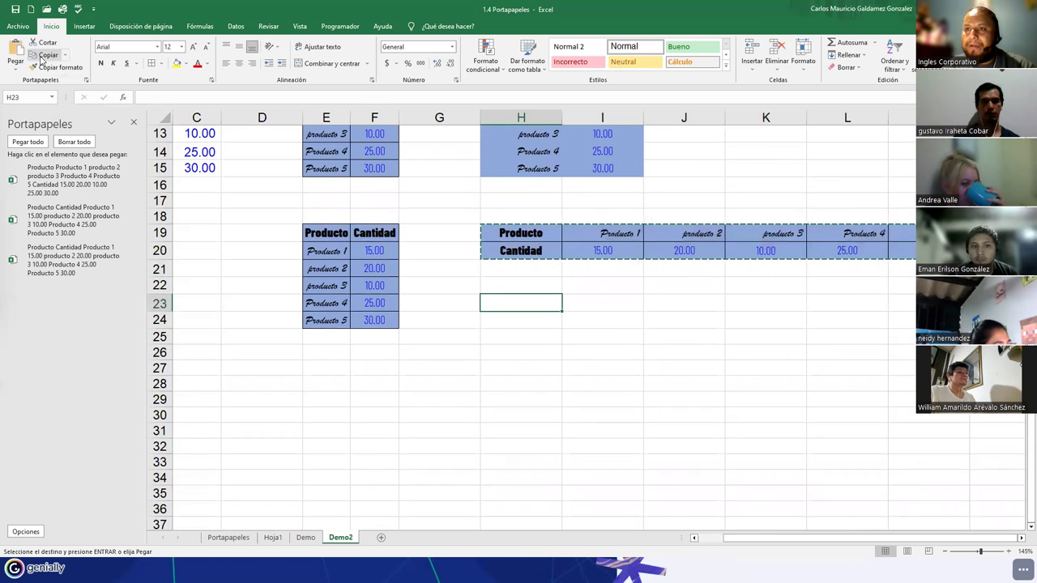
pyautogui.click(16, 68)
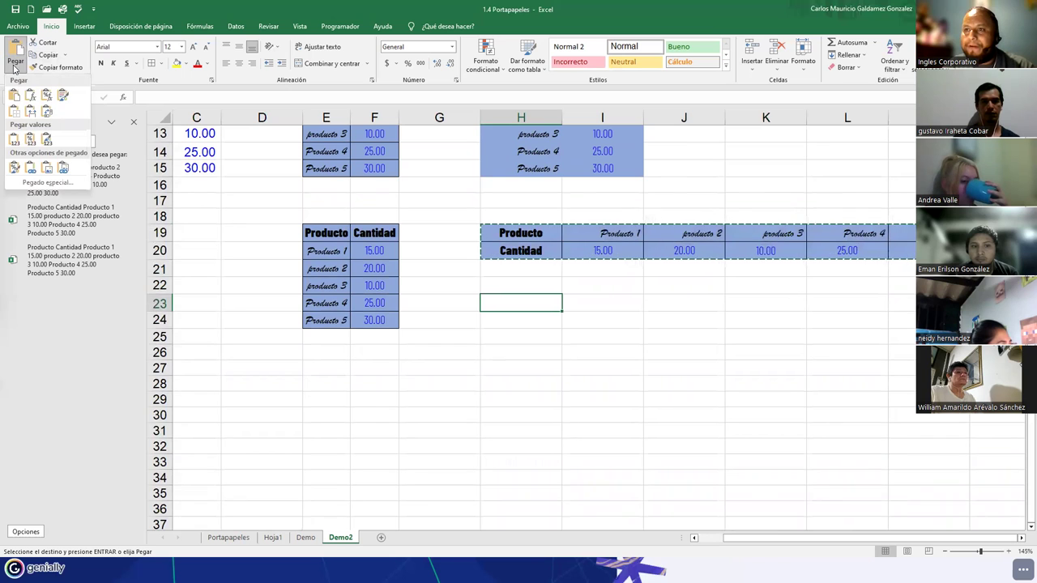
pyautogui.click(47, 112)
pyautogui.click(558, 371)
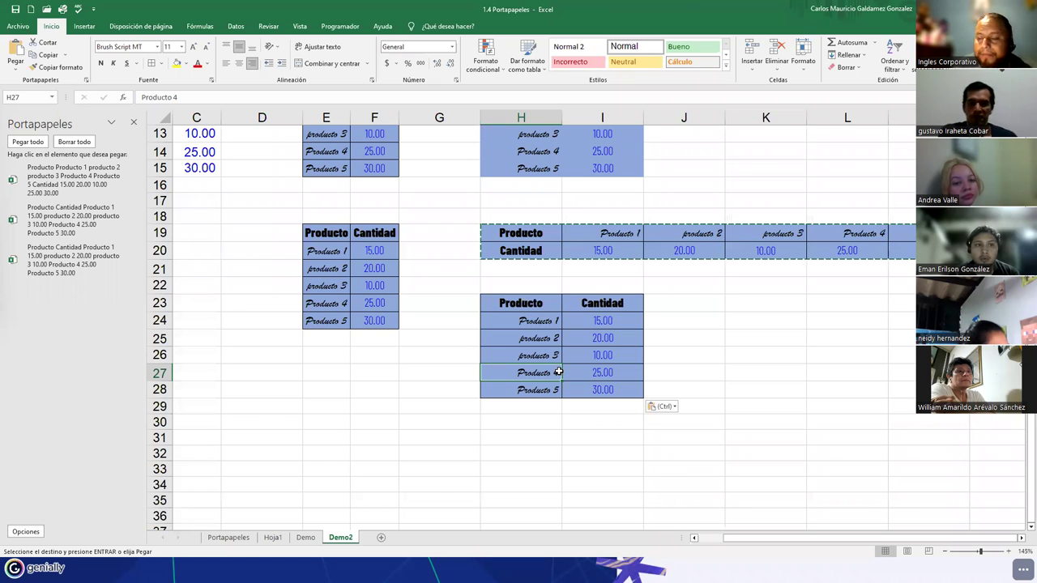
# Review the pasted tables and examine the Pegado especial dialog's paste and operation options, closing it without pasting.
pyautogui.scroll(4, 535, 356)
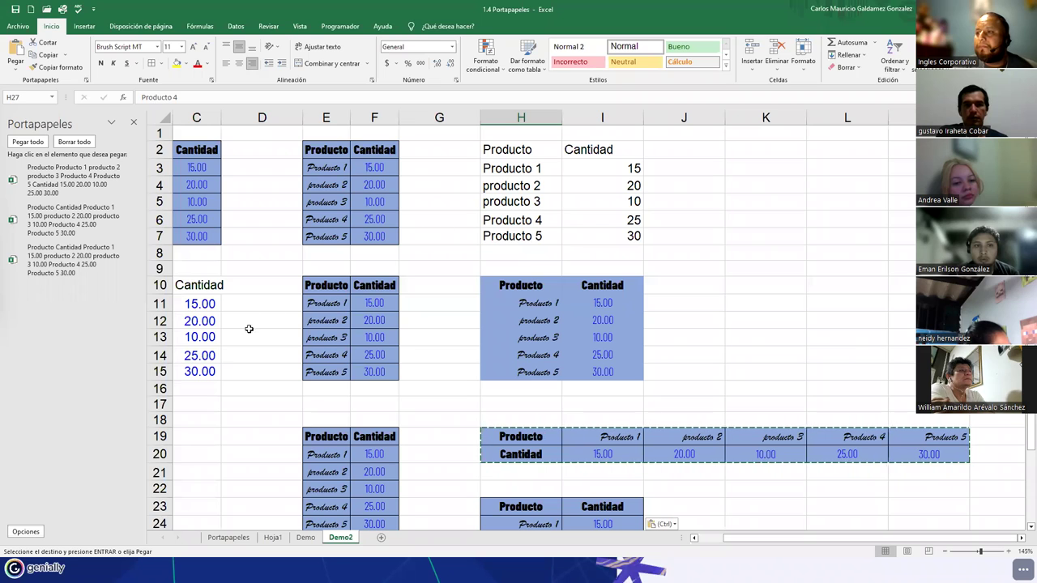
pyautogui.scroll(-1, 579, 405)
pyautogui.scroll(-2, 579, 405)
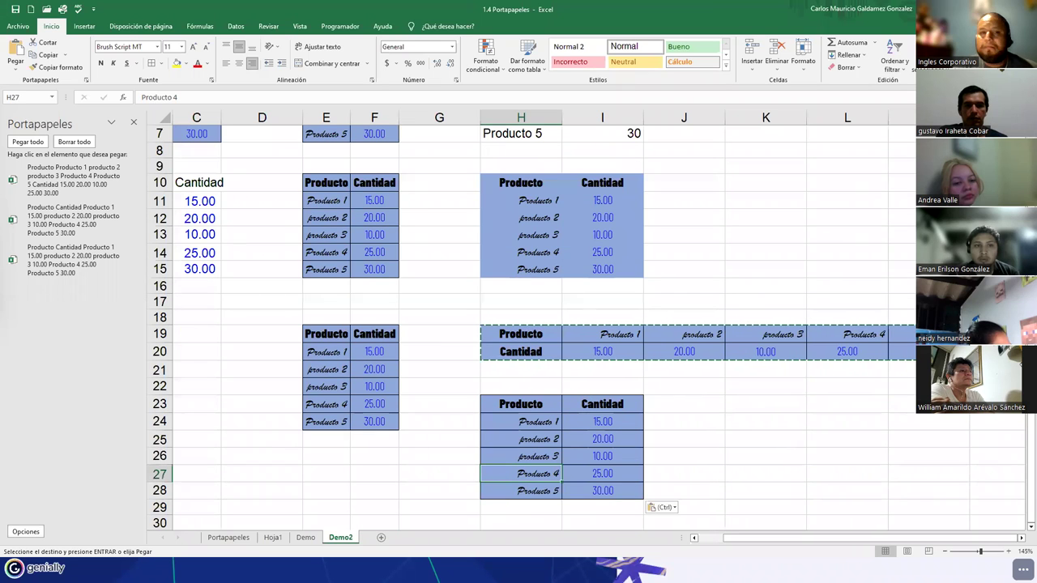
pyautogui.click(15, 65)
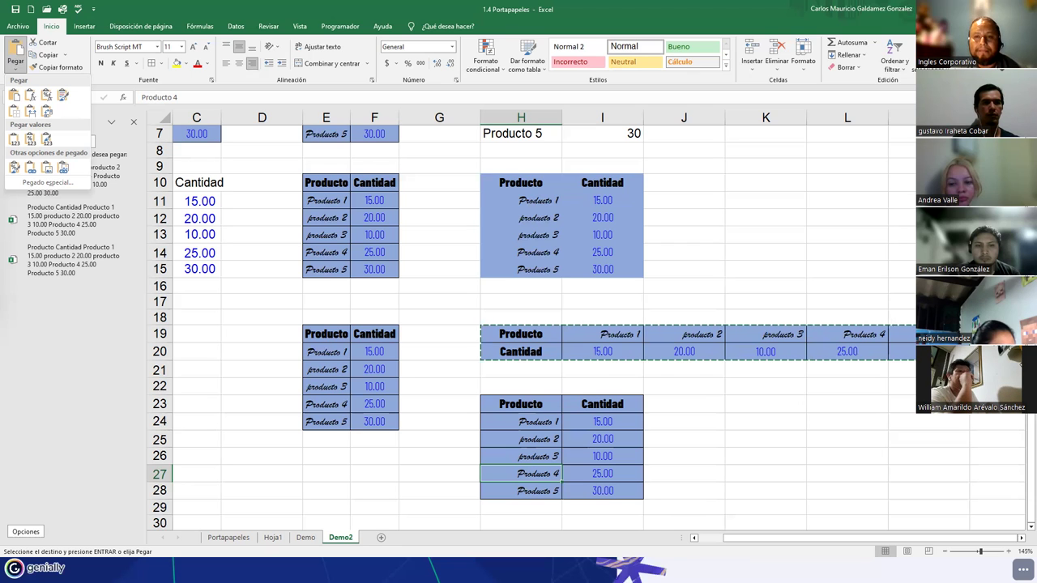
pyautogui.click(48, 182)
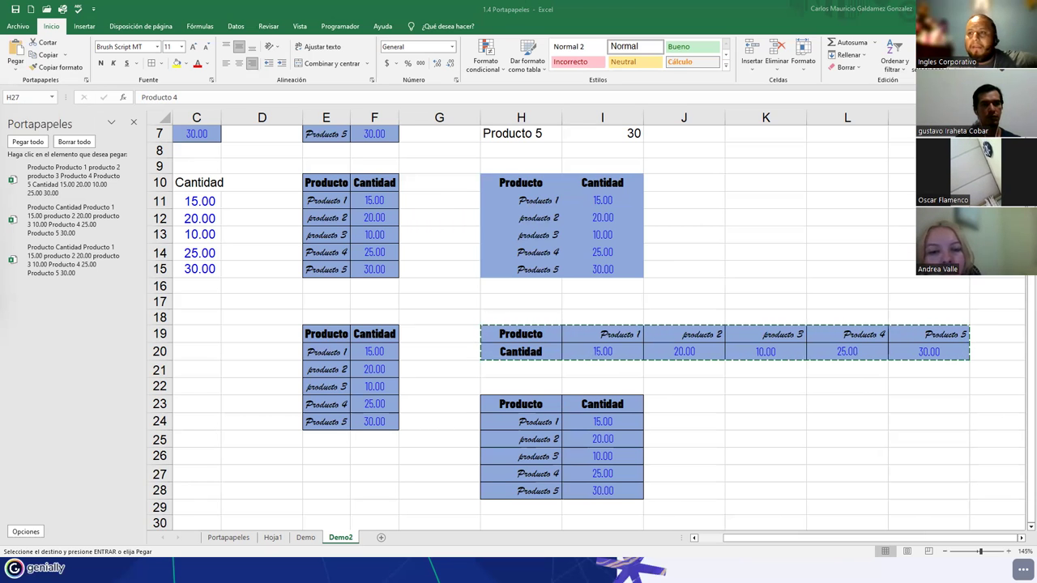
pyautogui.click(16, 73)
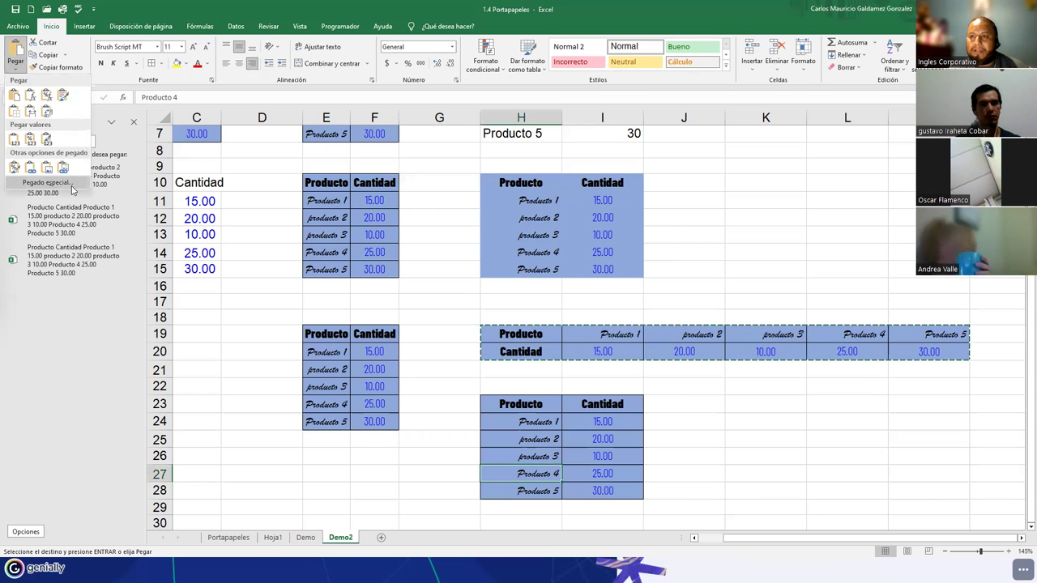
pyautogui.click(46, 182)
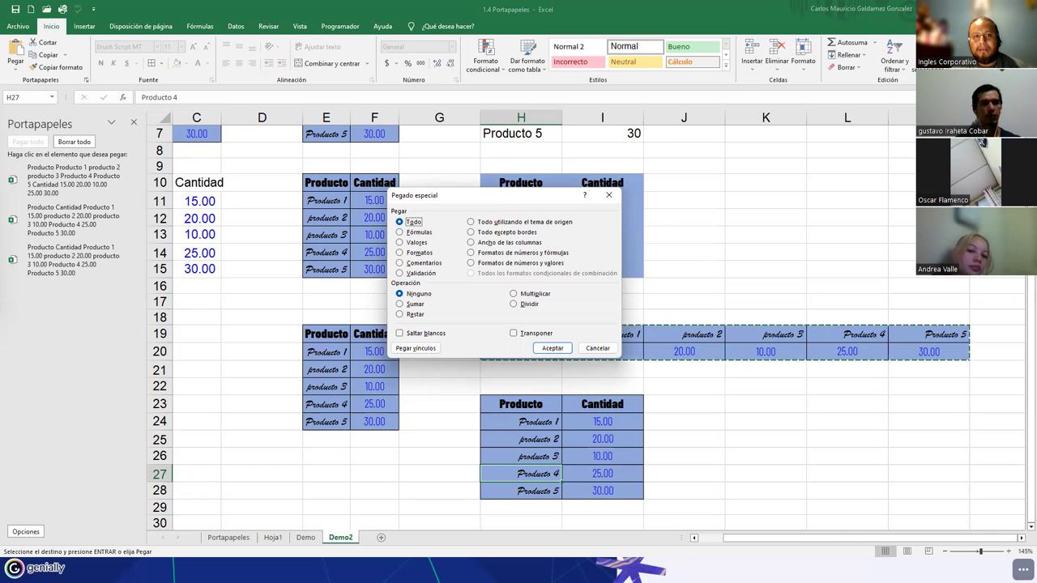
pyautogui.click(608, 195)
# Select the copied range H19:M20 and look up the Pegado especial command among the paste options.
pyautogui.moveTo(524, 337); pyautogui.dragTo(910, 344)
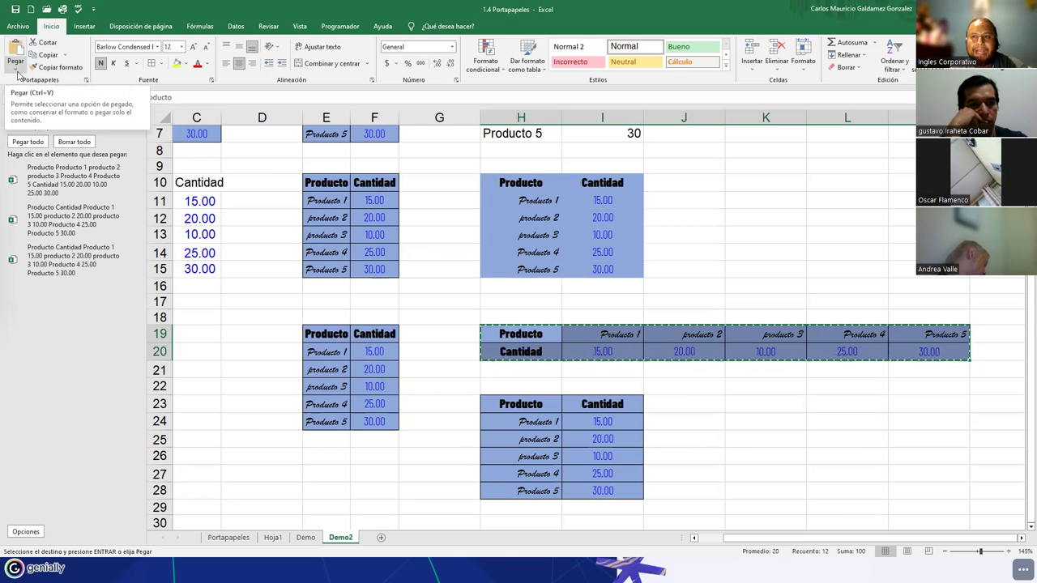
pyautogui.click(17, 73)
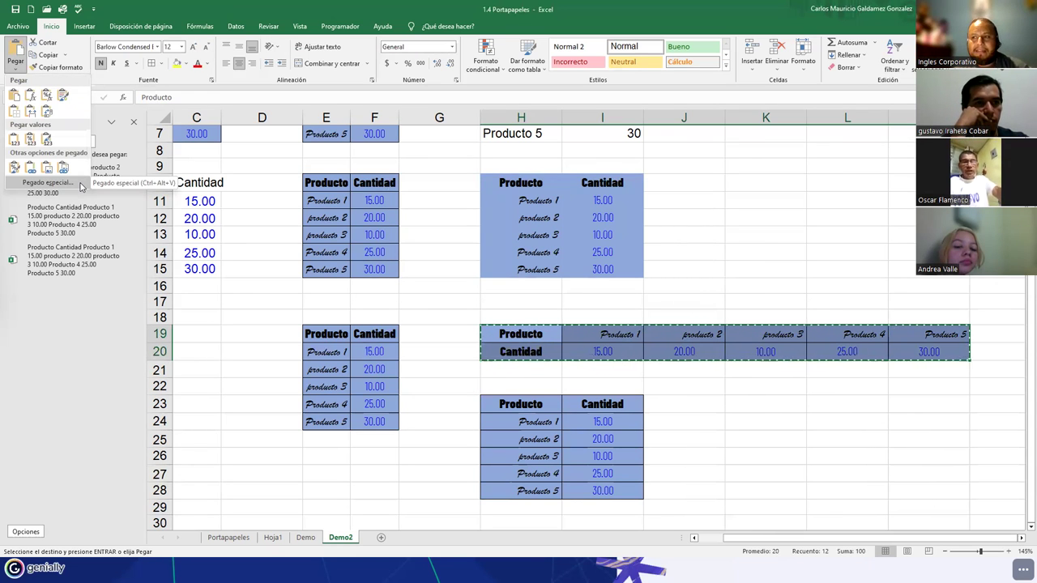
pyautogui.press('Escape')
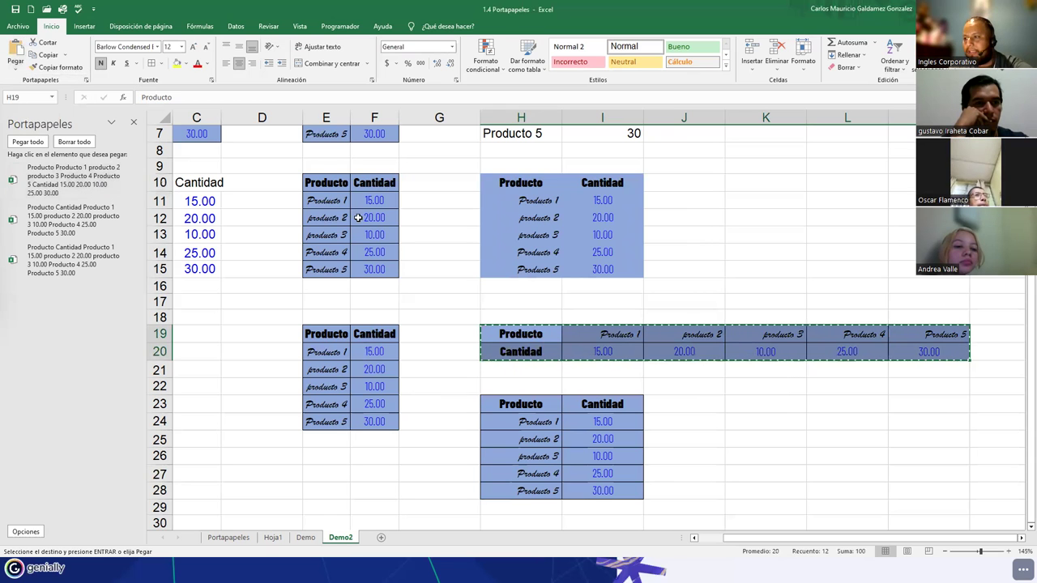
# Cancel the current copy, copy the empty cell H17 and view the Pegado especial dialog, closing it without pasting.
pyautogui.click(534, 298)
pyautogui.press('Escape')
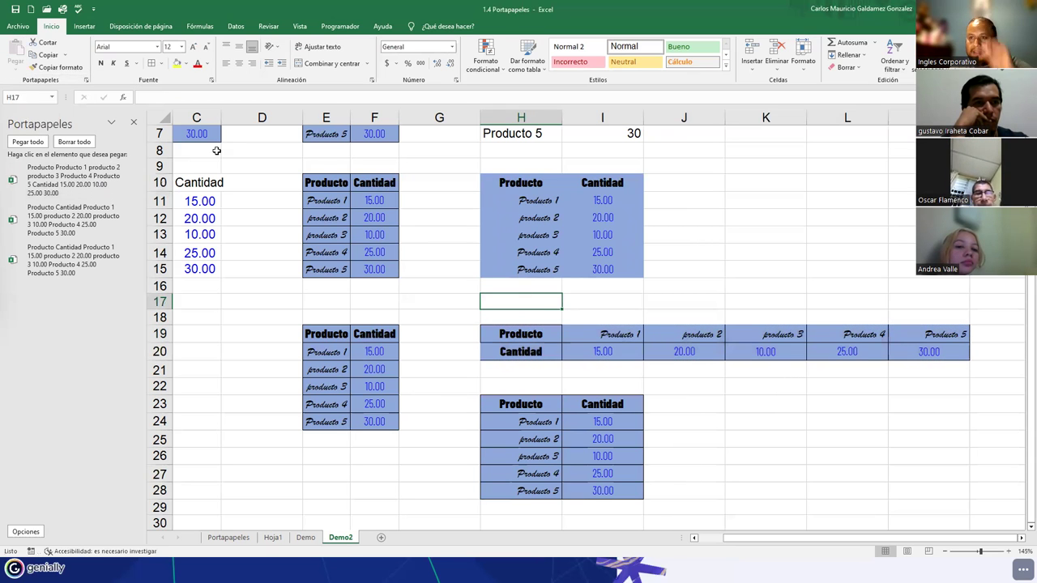
pyautogui.click(46, 55)
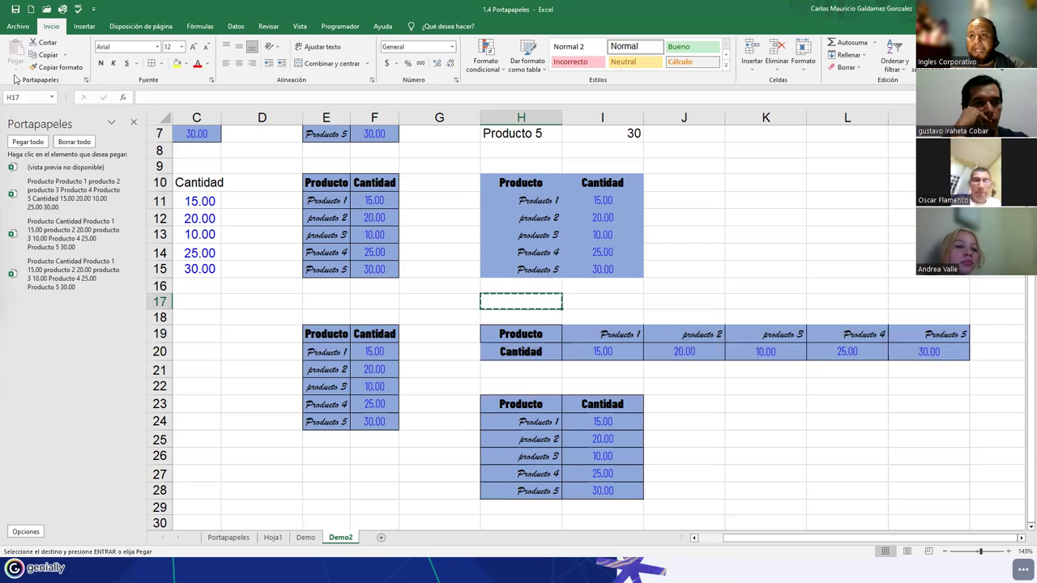
pyautogui.click(15, 64)
pyautogui.click(46, 169)
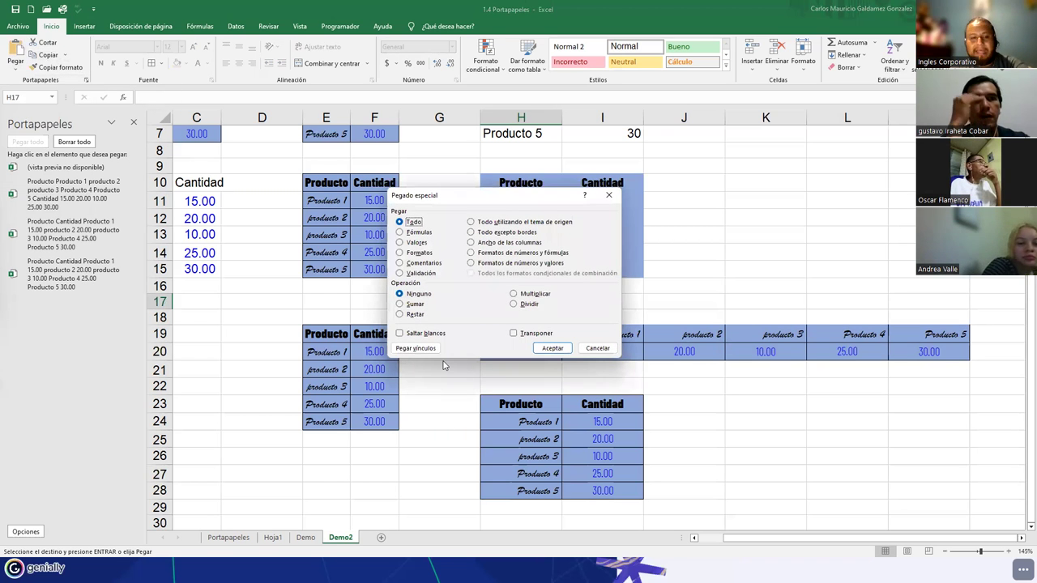
pyautogui.press('Escape')
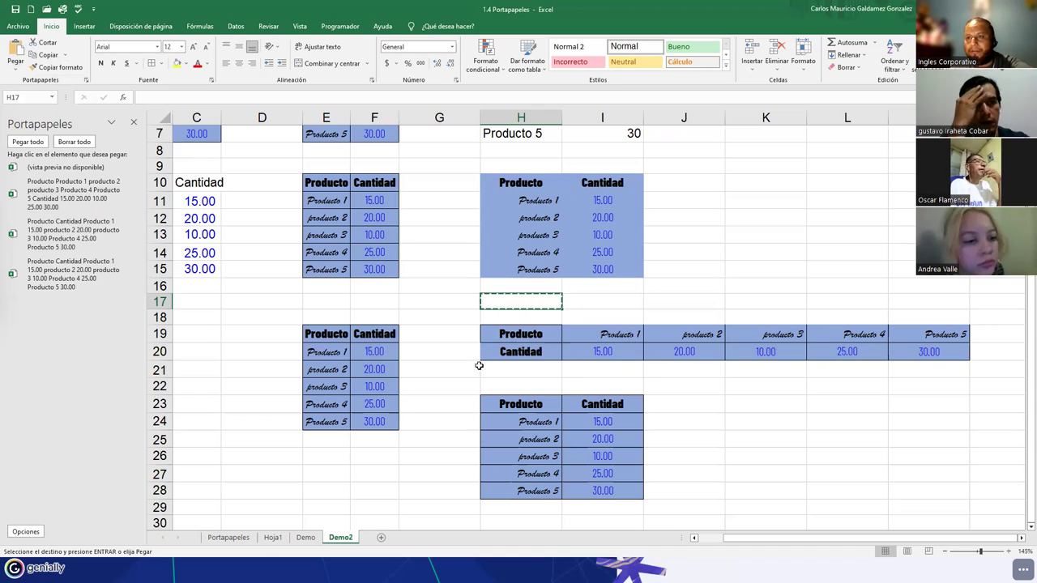
# Copy the horizontal table H19:M20 again and examine the Pegado especial dialog's options, closing it without pasting.
pyautogui.click(614, 300)
pyautogui.moveTo(530, 333); pyautogui.dragTo(930, 347)
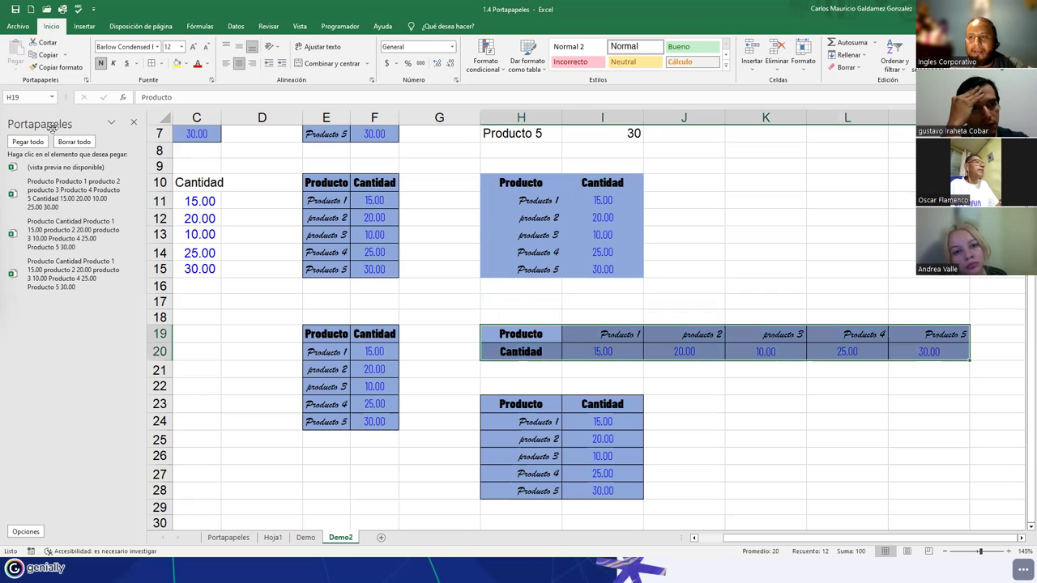
pyautogui.click(65, 54)
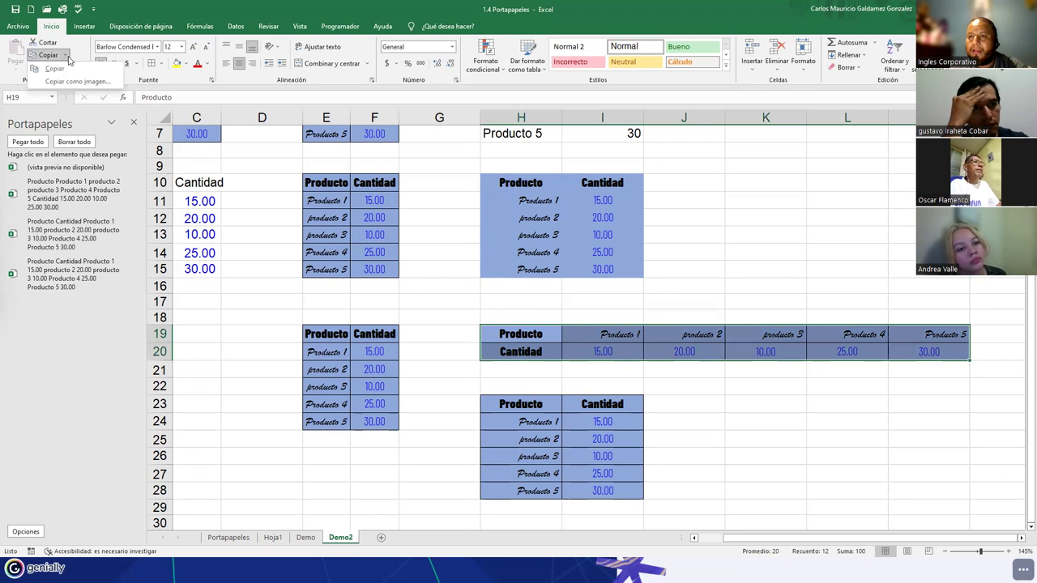
pyautogui.click(73, 70)
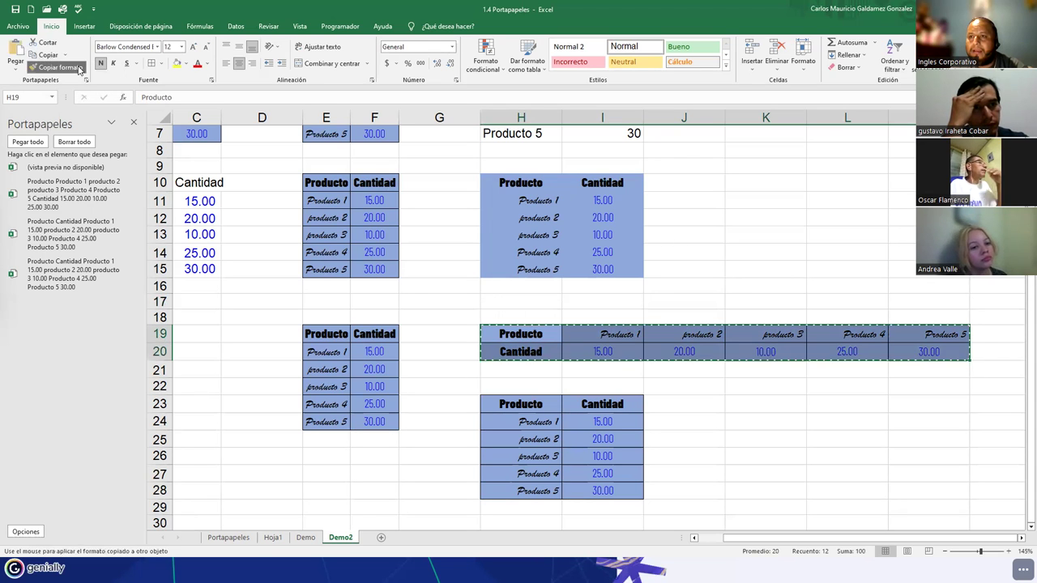
pyautogui.click(16, 66)
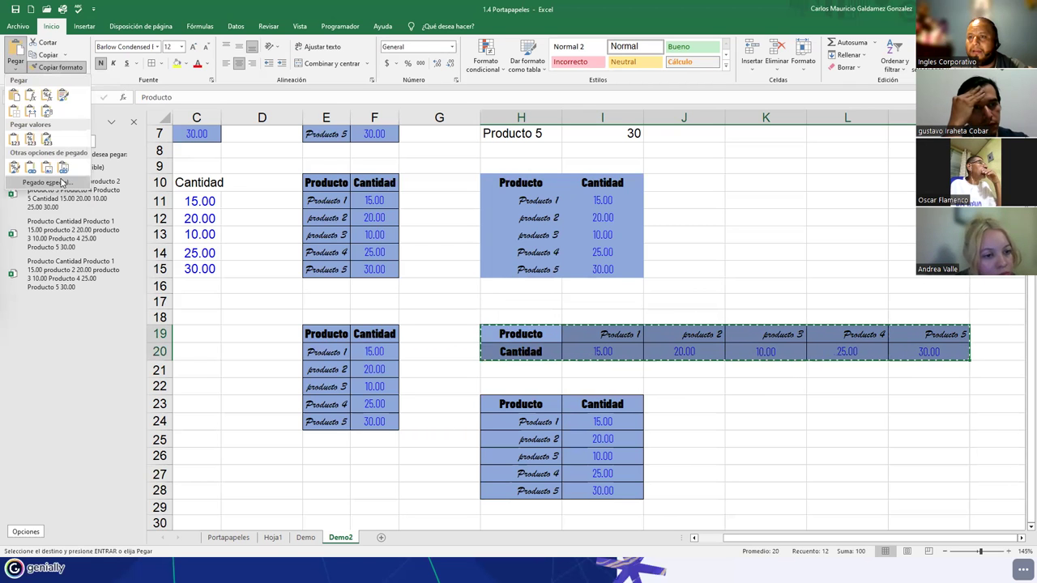
pyautogui.click(61, 182)
pyautogui.click(597, 346)
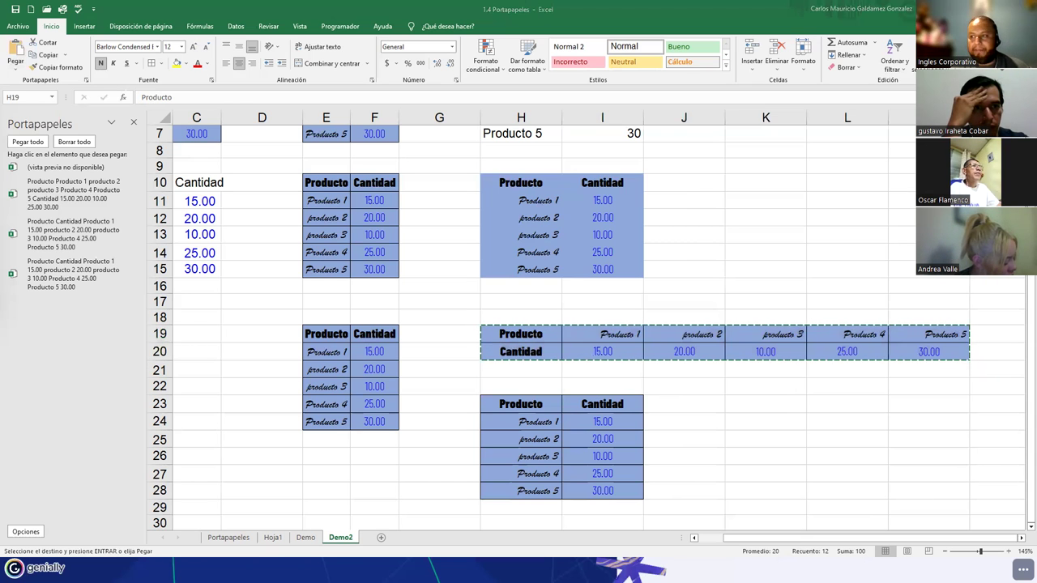
# Check the number format of cell C11 in the pasted Cantidad column and cancel the pending copy.
pyautogui.scroll(2, 269, 311)
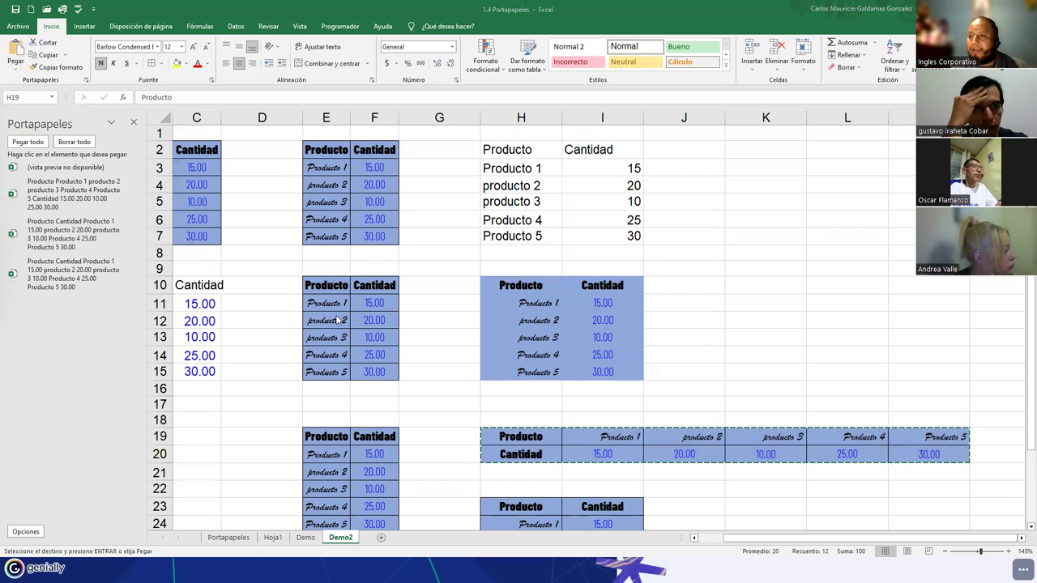
pyautogui.hscroll(-2, 486, 324)
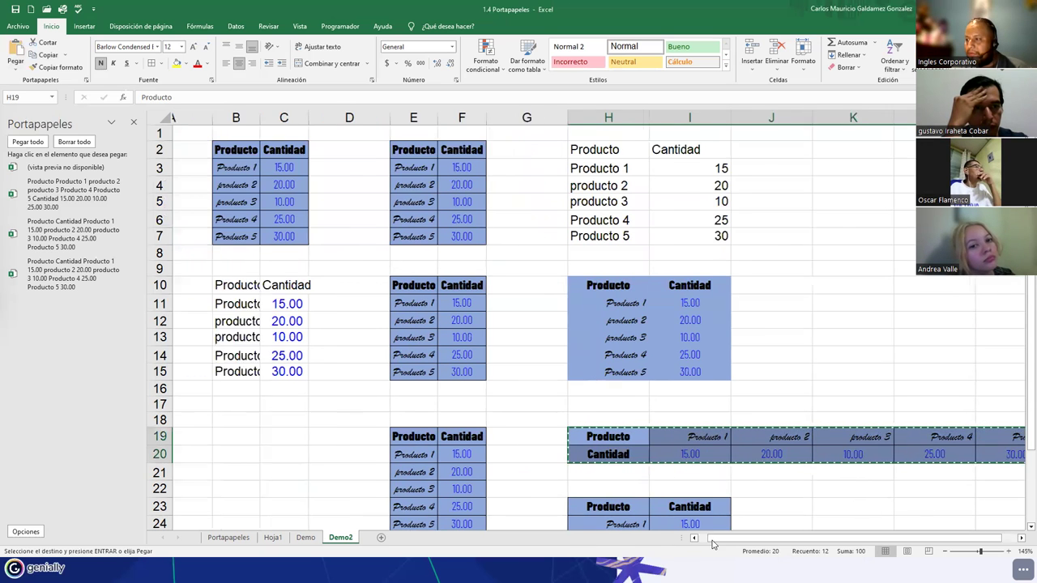
pyautogui.click(310, 303)
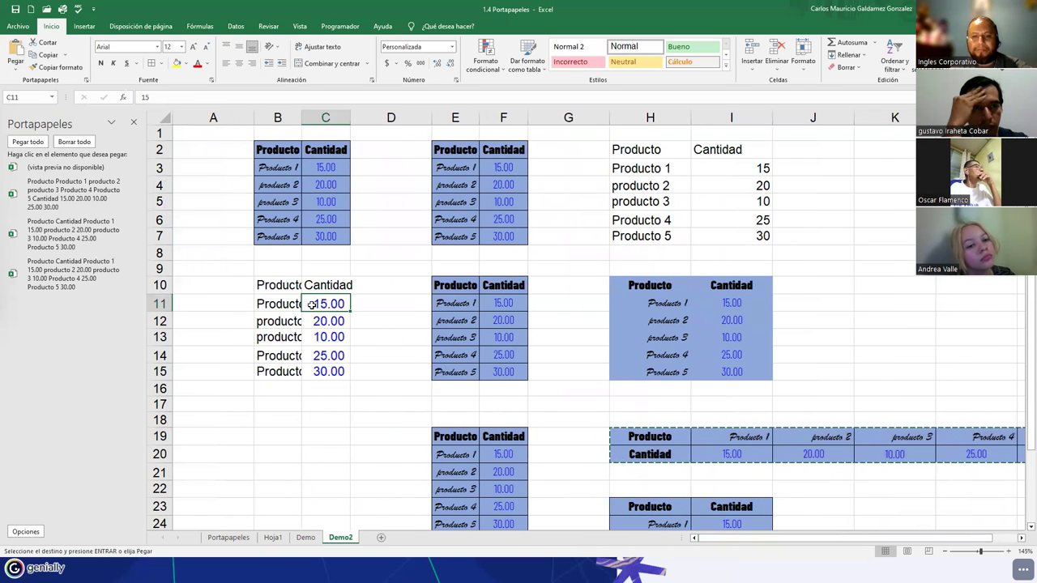
pyautogui.press('Escape')
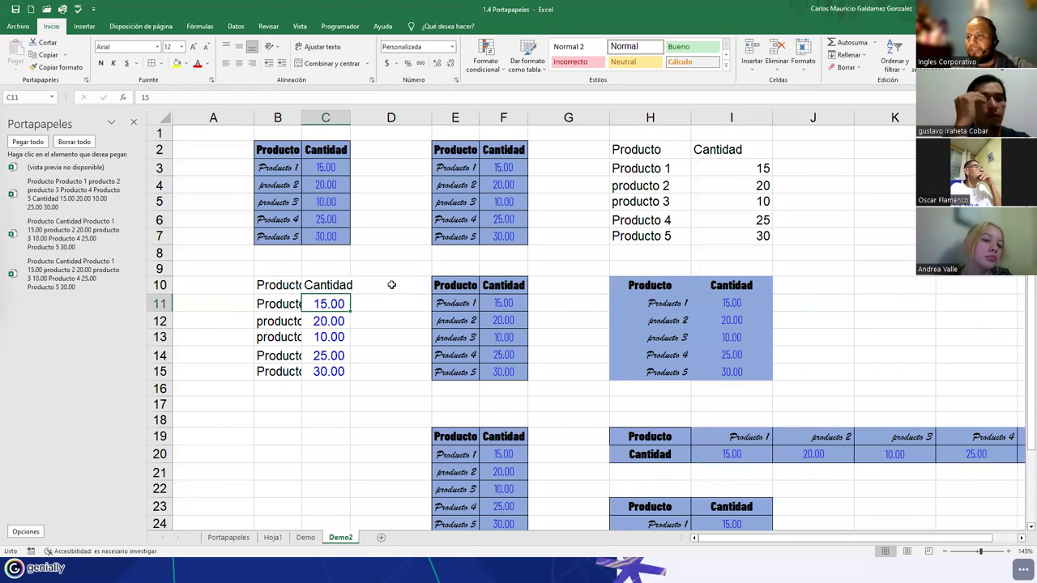
pyautogui.click(391, 290)
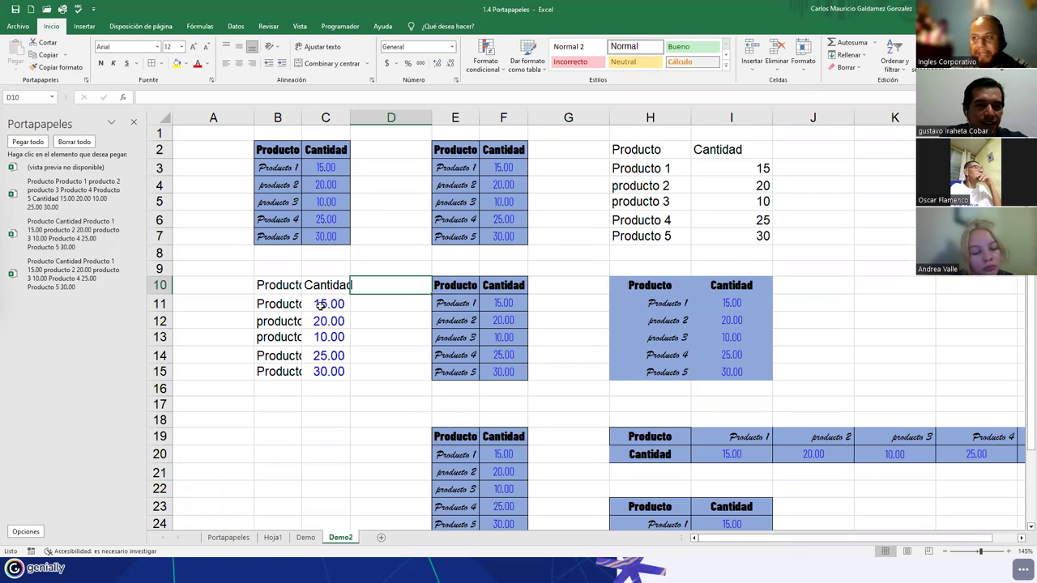
# Apply the custom number format "[Azul] #.##00; [Rojo] -#.##00" to the Cantidad values I3:I7, copying the format code before confirming.
pyautogui.moveTo(724, 167); pyautogui.dragTo(722, 232)
pyautogui.rightClick(724, 234)
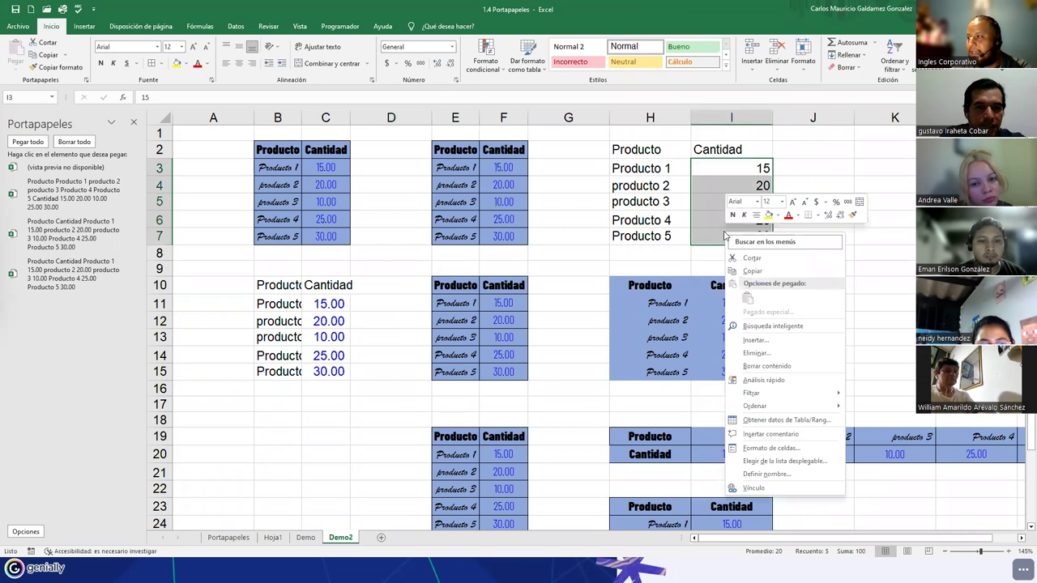
pyautogui.click(786, 450)
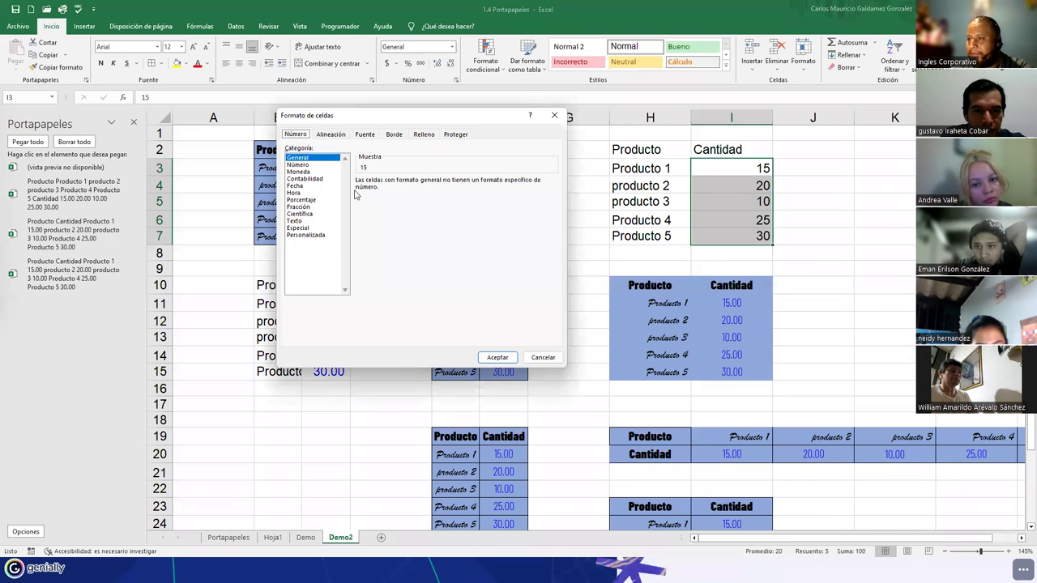
pyautogui.click(300, 234)
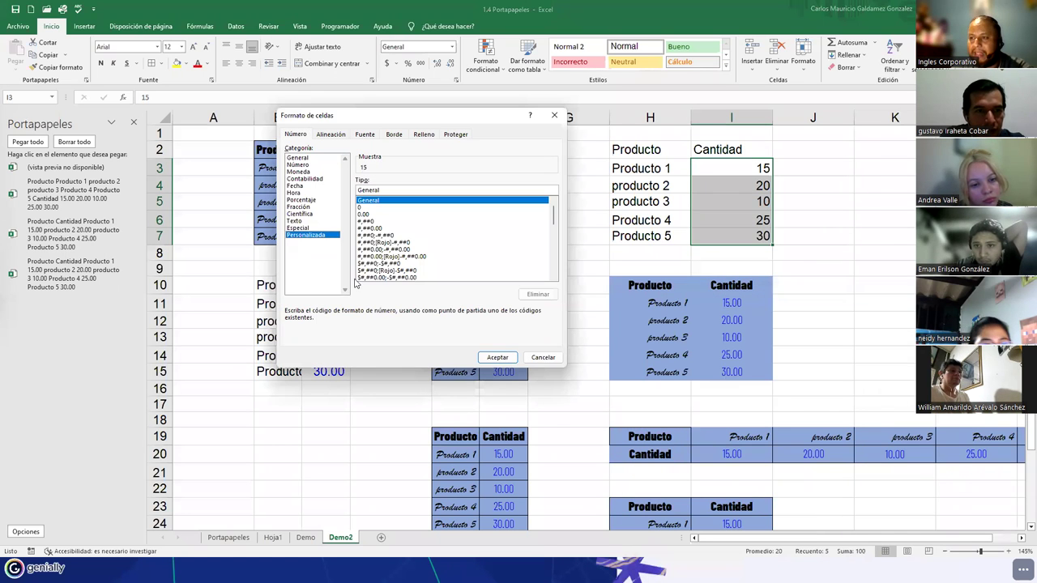
pyautogui.doubleClick(386, 188)
pyautogui.press('BackSpace')
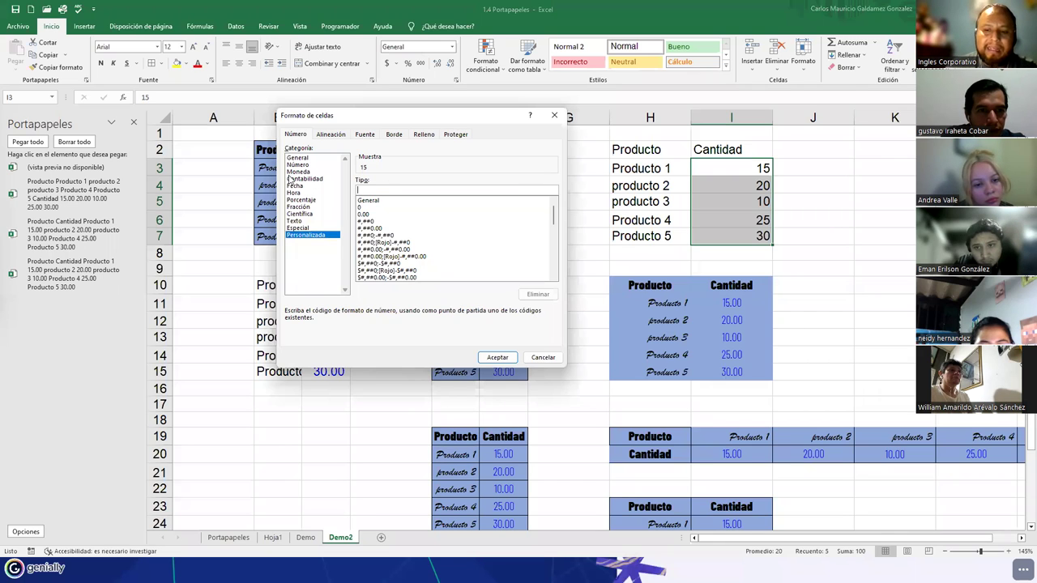
pyautogui.write('[Azul] #,##0; [')
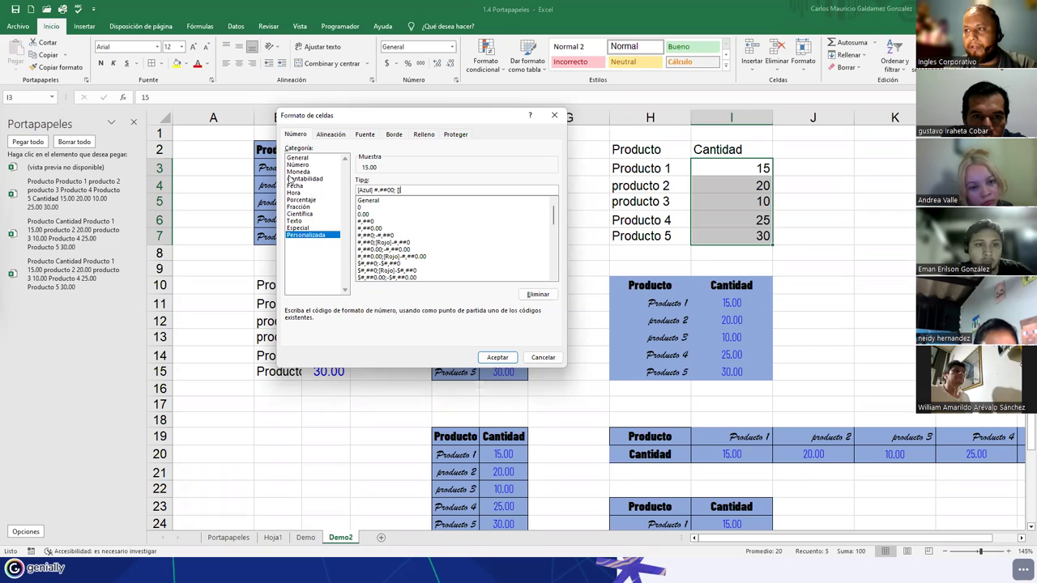
pyautogui.write('ojo] -#,##00')
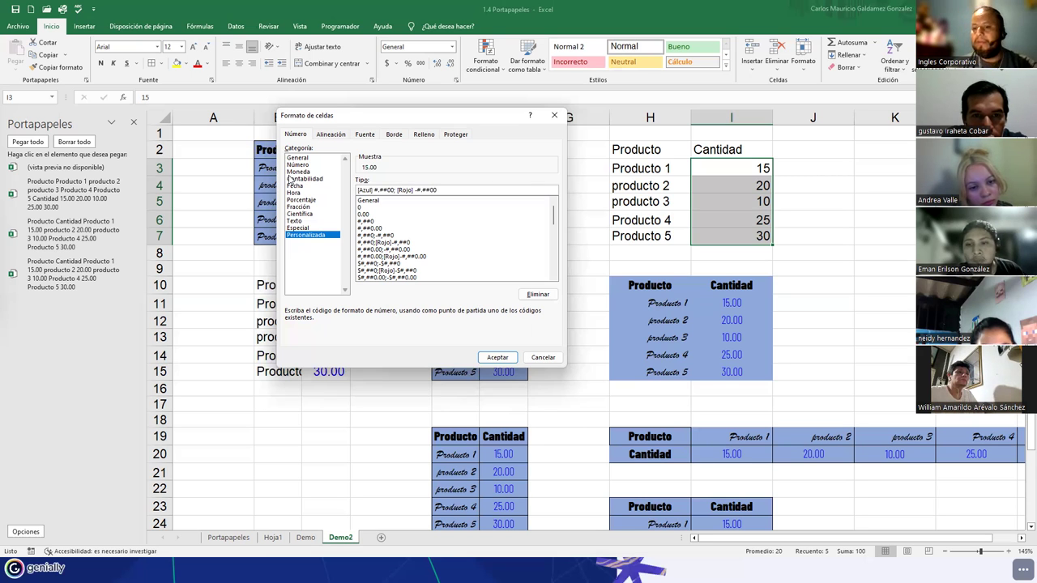
pyautogui.hotkey('shift', 'Home')
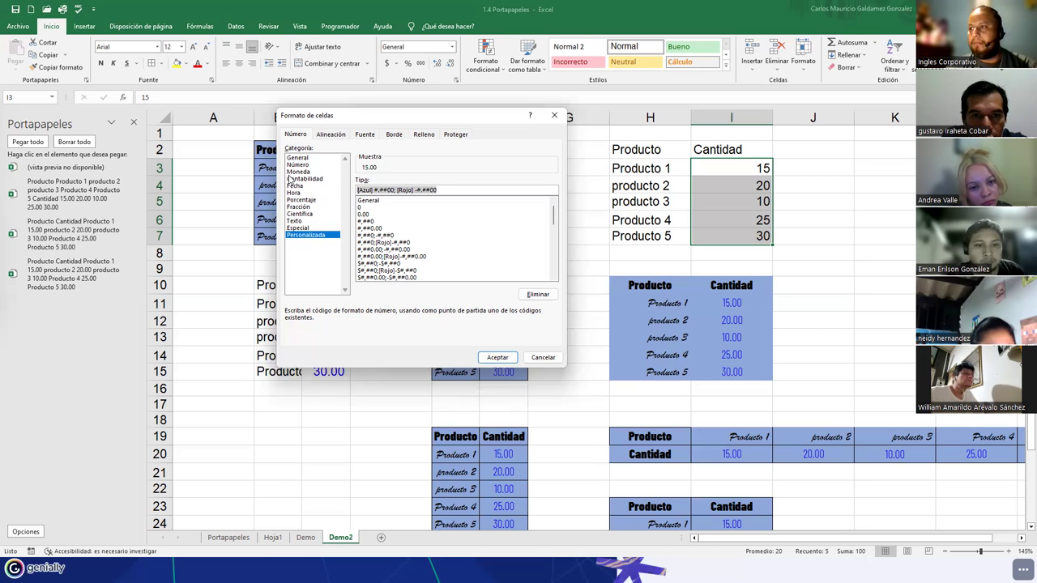
pyautogui.hotkey('ctrl', 'c')
pyautogui.press('Return')
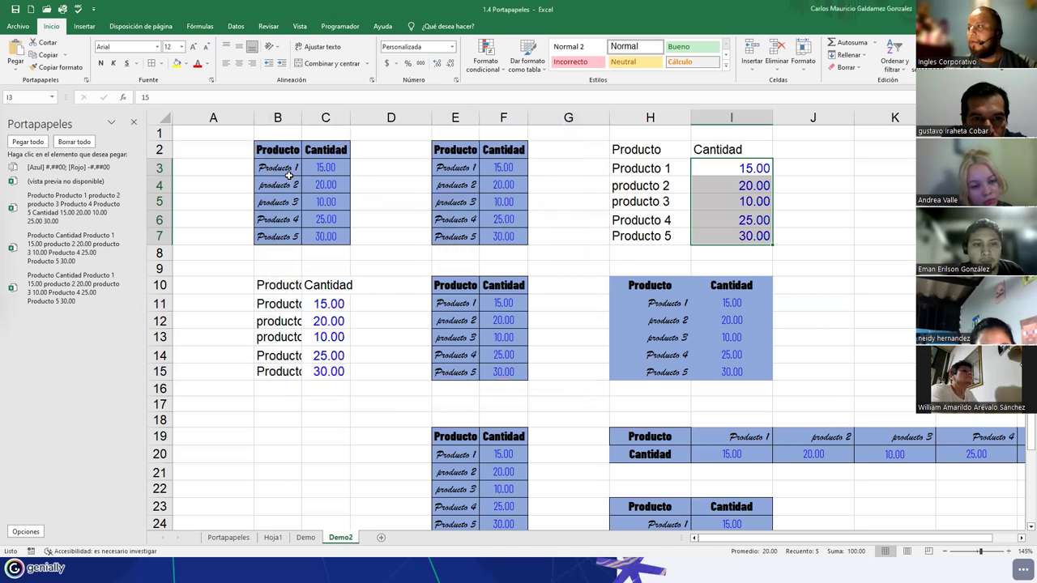
# Test the negative number format by entering -5 in I5 and -110 in I7.
pyautogui.click(729, 204)
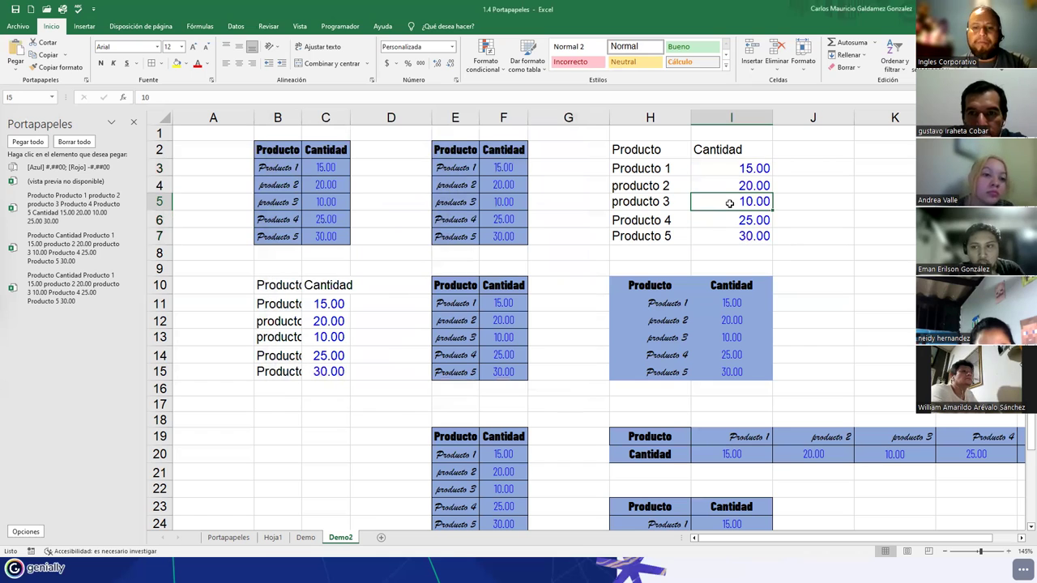
pyautogui.write('-5')
pyautogui.press('Return')
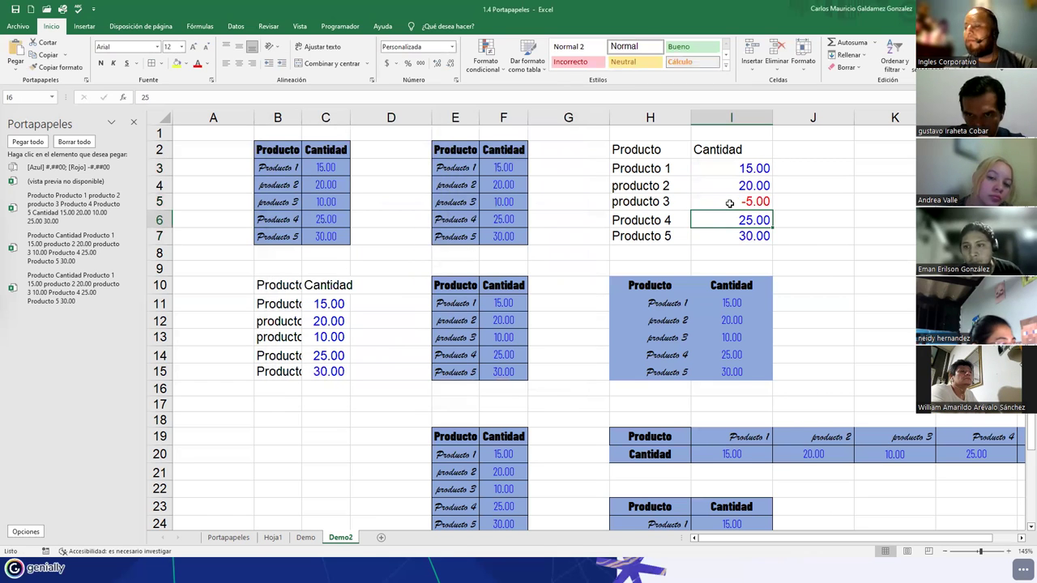
pyautogui.moveTo(714, 172); pyautogui.dragTo(714, 235)
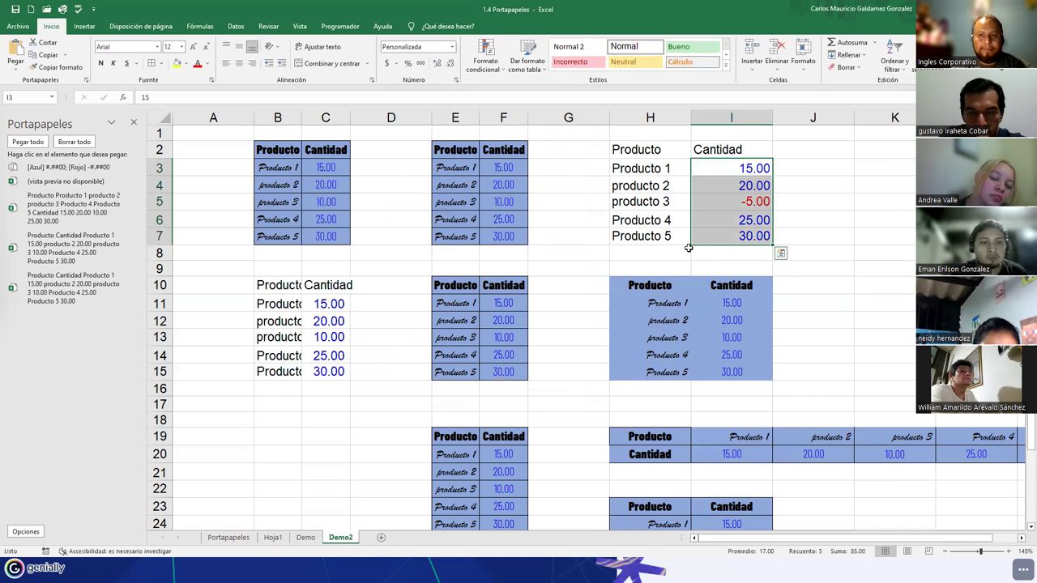
pyautogui.click(708, 241)
pyautogui.doubleClick(708, 241)
pyautogui.press('BackSpace')
pyautogui.press('BackSpace')
pyautogui.write('-110')
pyautogui.press('Return')
pyautogui.click(710, 239)
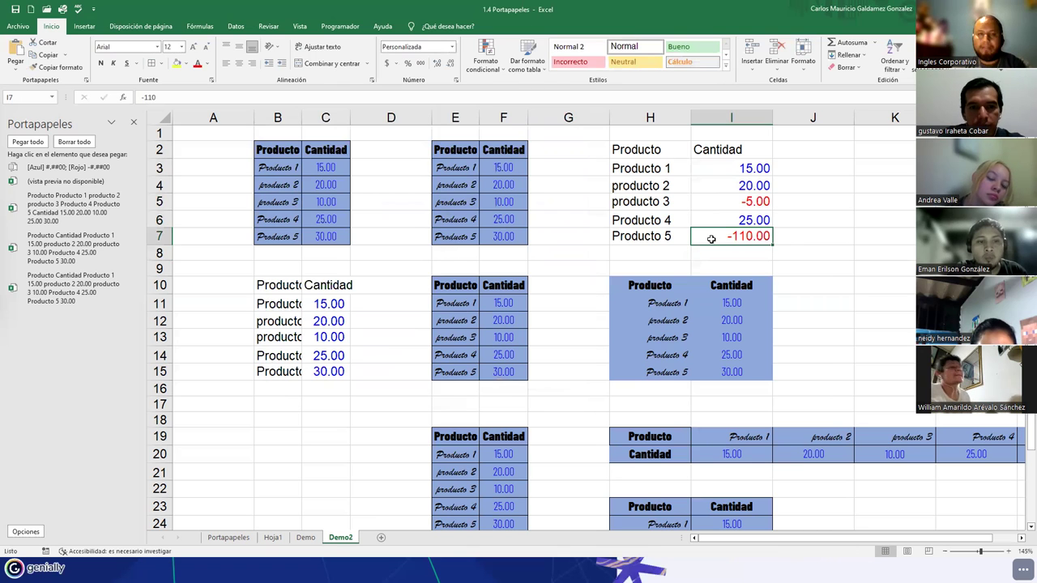
# Reopen the custom number format of I3:I7 and add the green zero section "; [Verde]0" to the code.
pyautogui.click(727, 169)
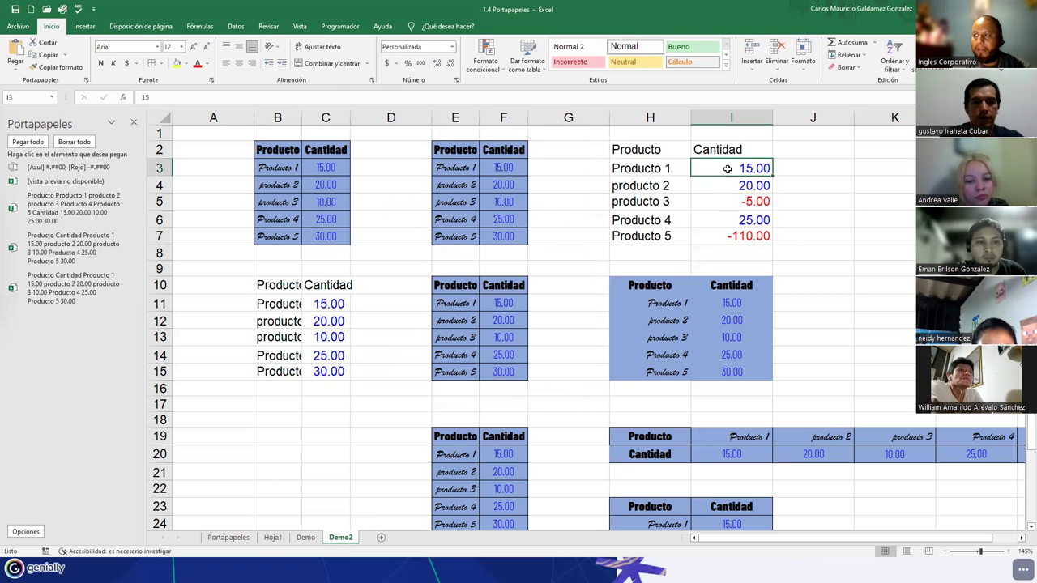
pyautogui.moveTo(724, 167); pyautogui.dragTo(724, 231)
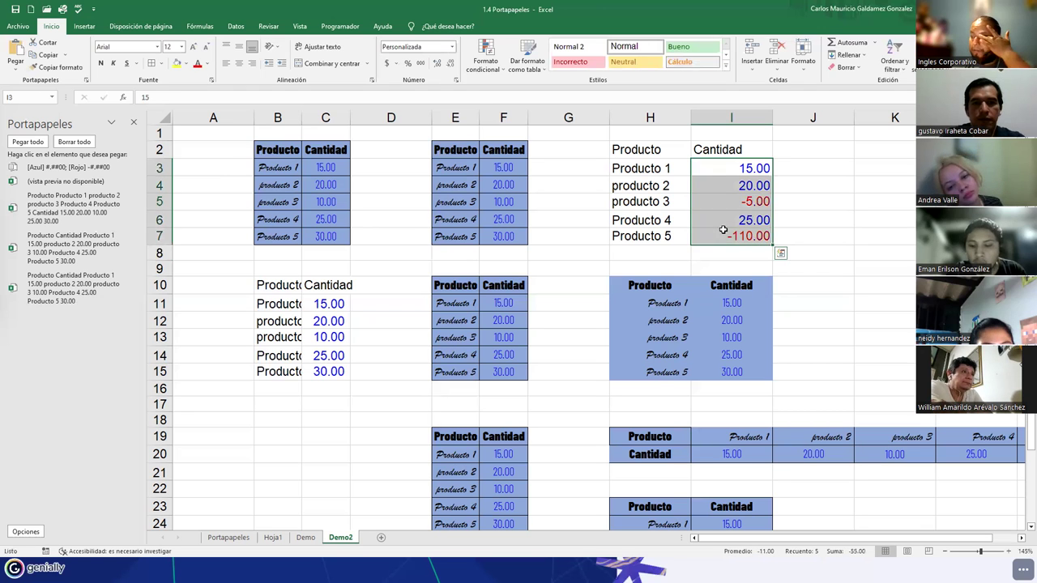
pyautogui.rightClick(727, 236)
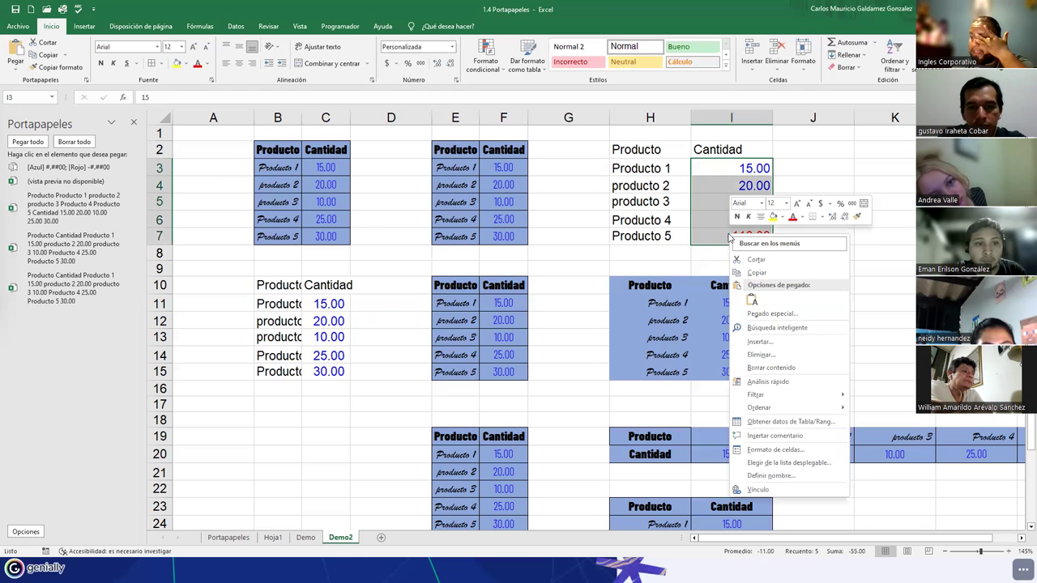
pyautogui.click(775, 449)
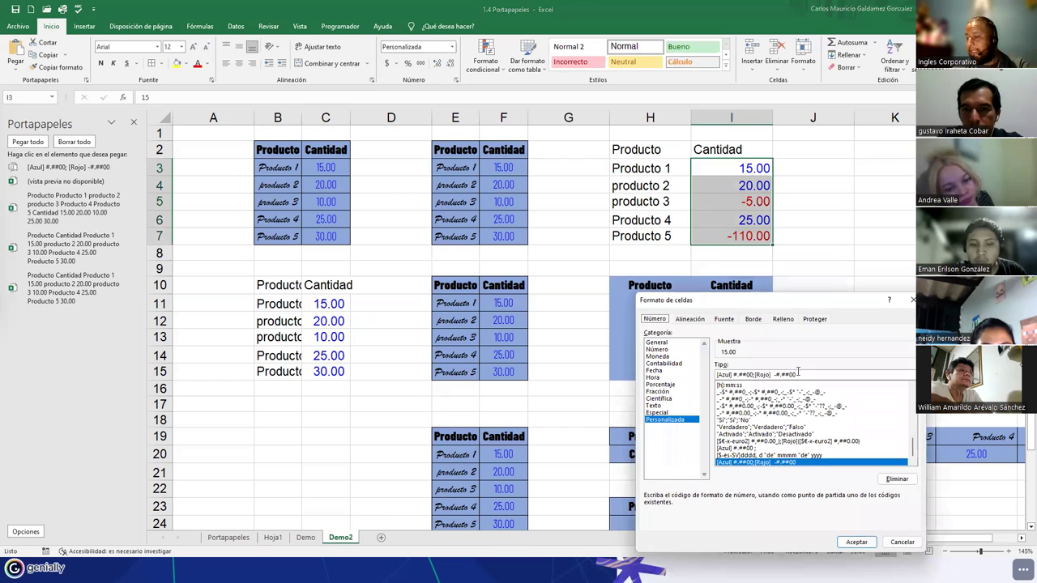
pyautogui.write('; [Verde')
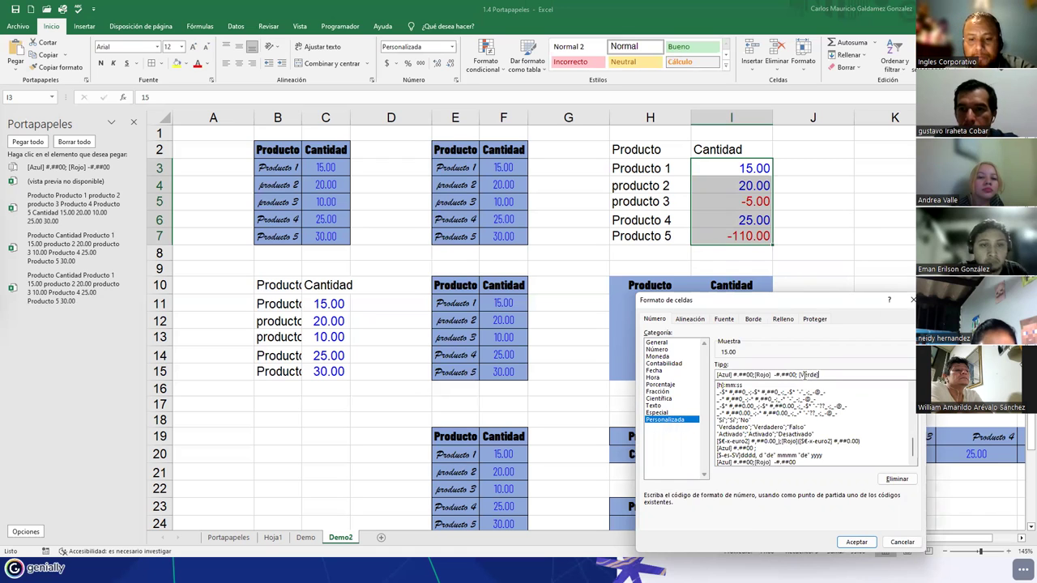
pyautogui.write('0')
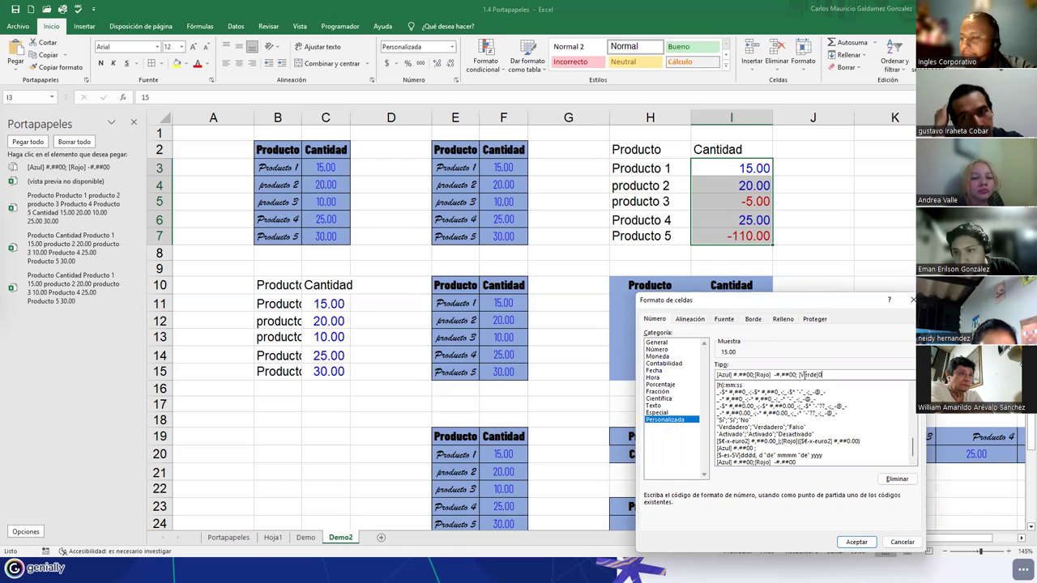
# Add the text section ";[Negro] no admitido" to the custom format code and try to apply it to I3:I7.
pyautogui.write(';')
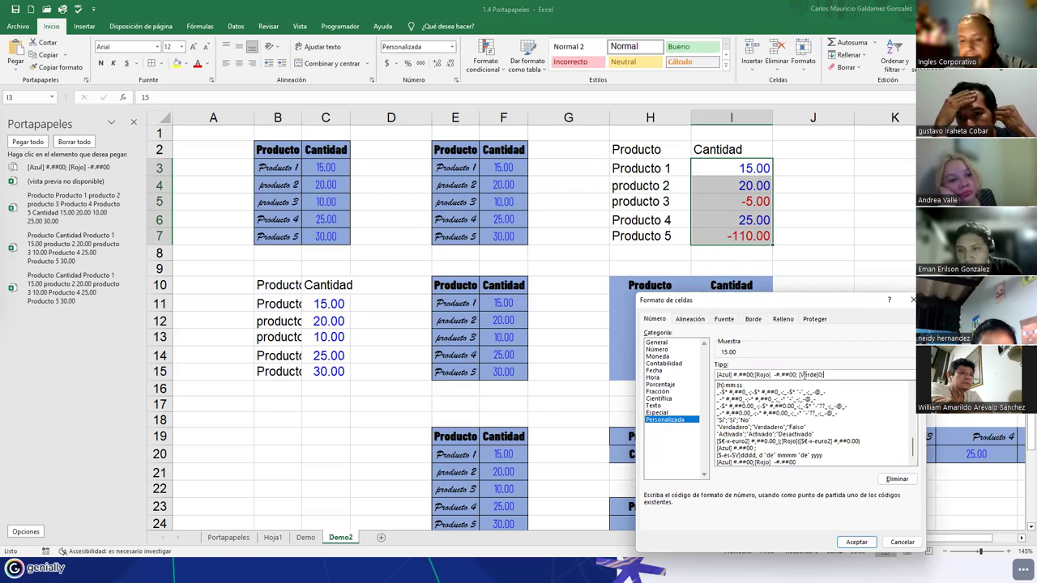
pyautogui.write('@')
pyautogui.press('BackSpace')
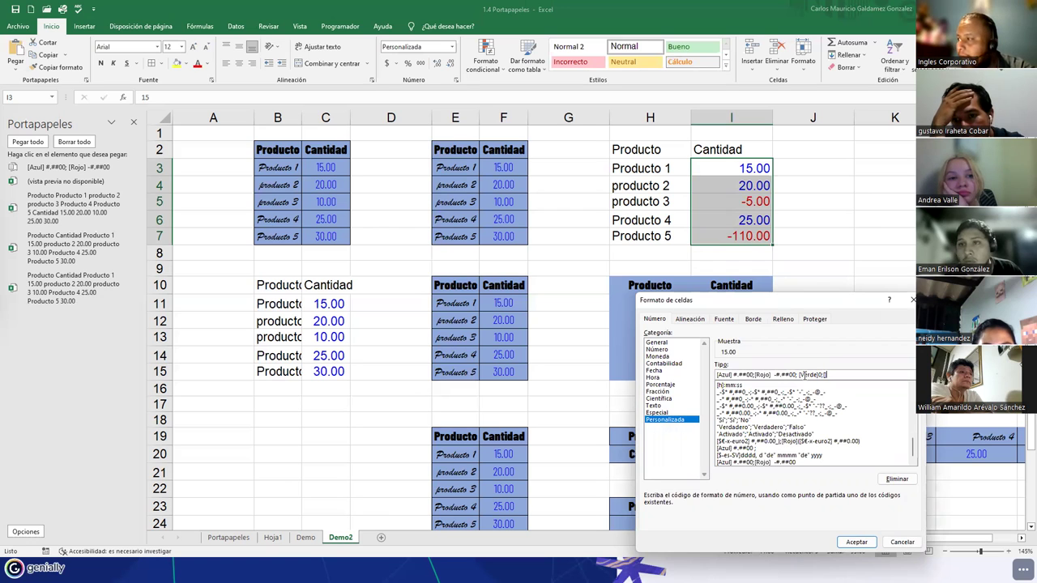
pyautogui.write('[Negro')
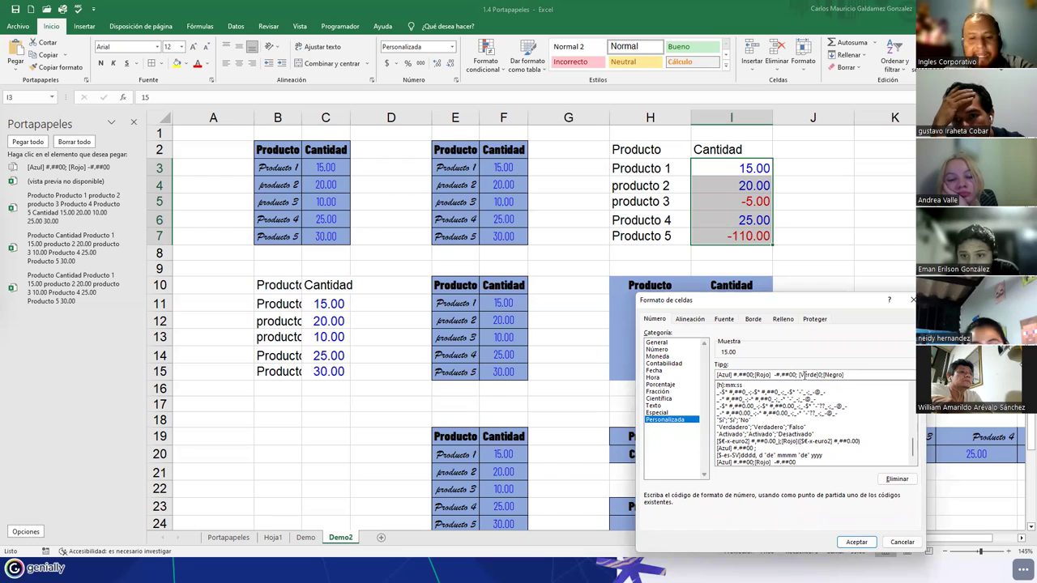
pyautogui.write('] no adminito')
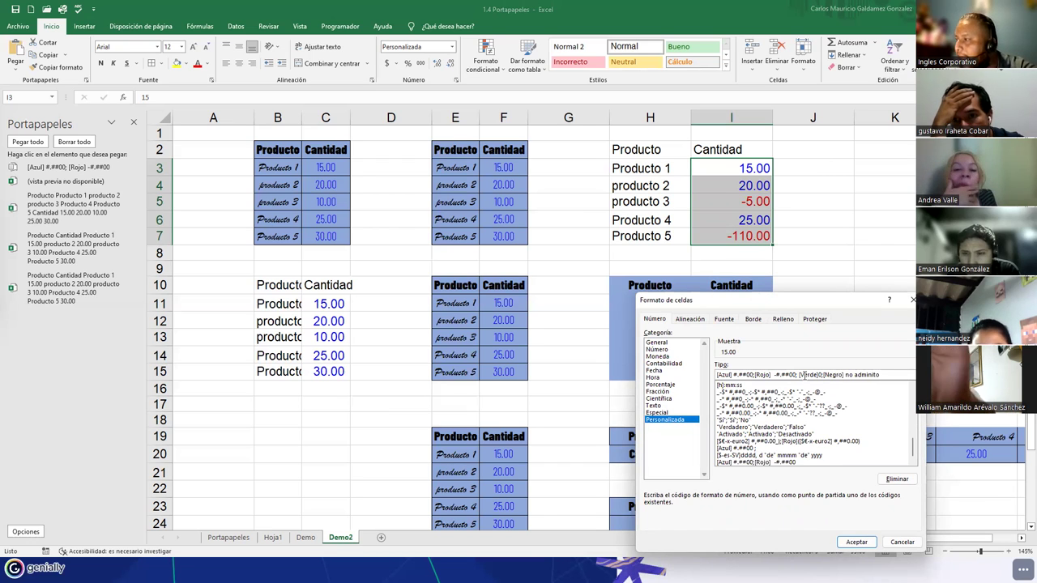
pyautogui.press('BackSpace')
pyautogui.press('BackSpace')
pyautogui.write('tido')
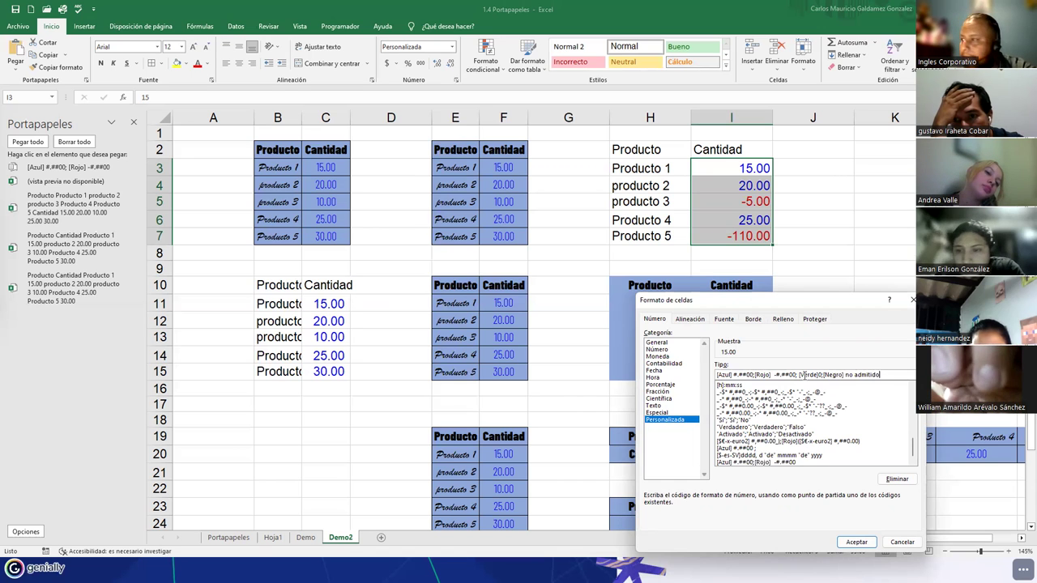
pyautogui.press('Return')
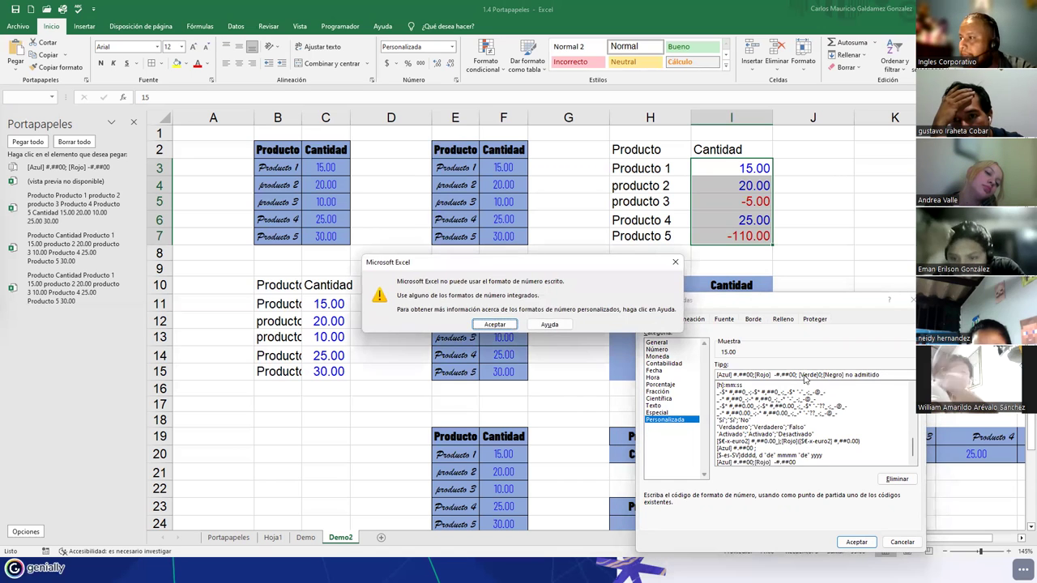
pyautogui.press('Return')
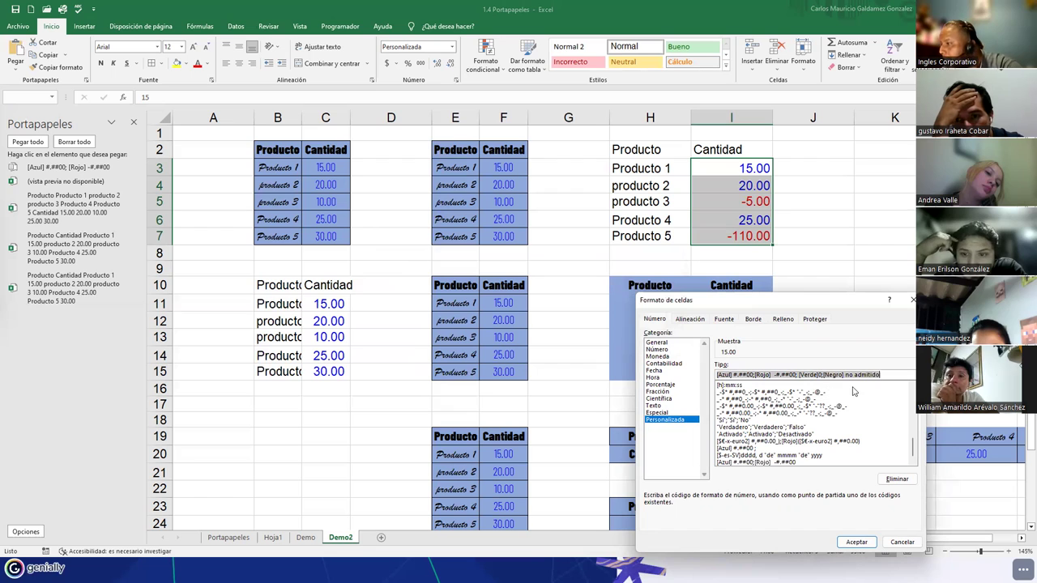
# Reuse the saved custom code "[Azul] #.##00;[Rojo] -#.##00", append the zero section ";[Verde]0" and apply it to I3:I7.
pyautogui.click(827, 385)
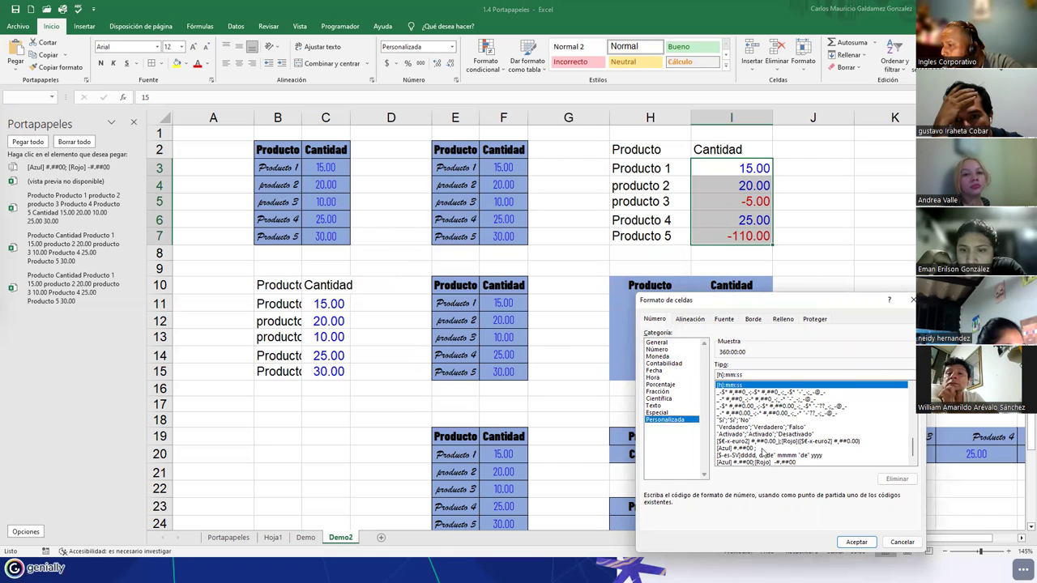
pyautogui.click(759, 464)
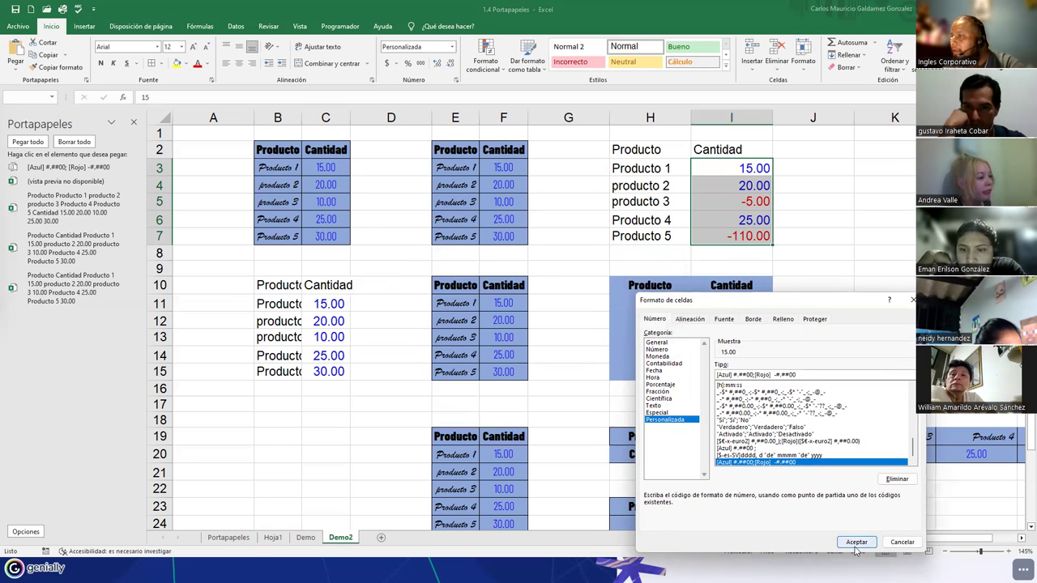
pyautogui.write(';')
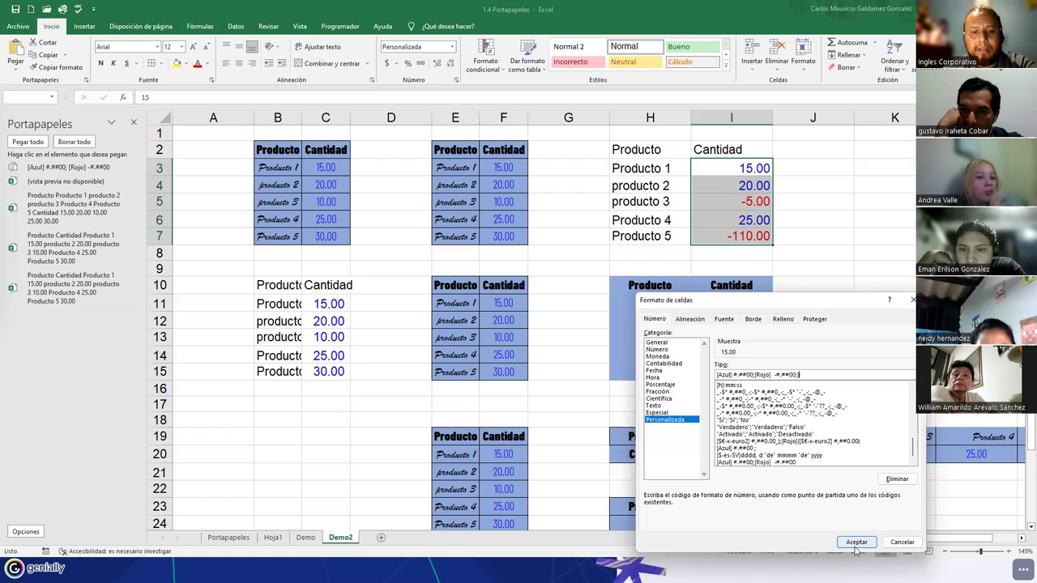
pyautogui.write('[Verde]0')
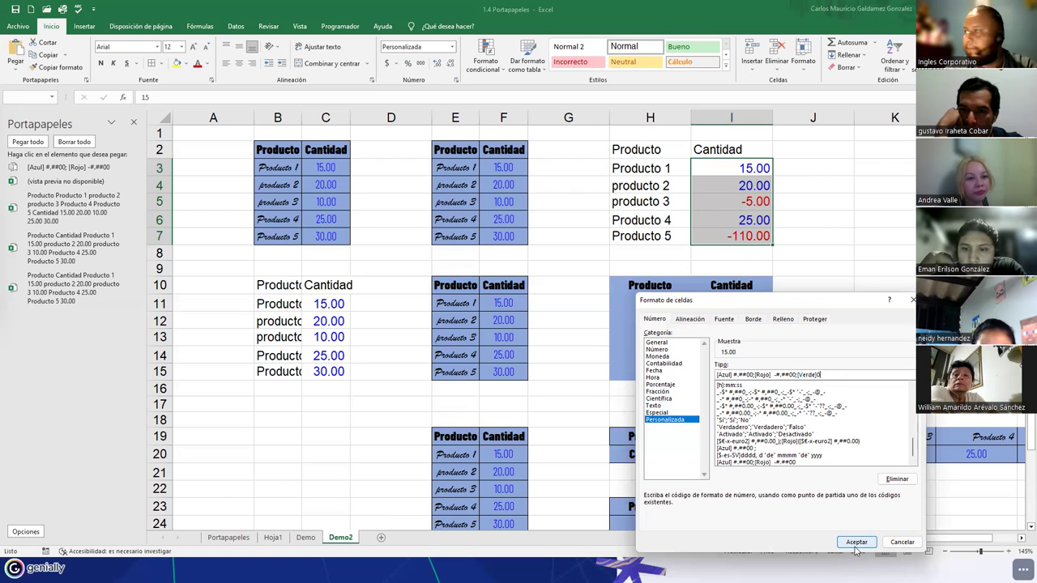
pyautogui.click(856, 544)
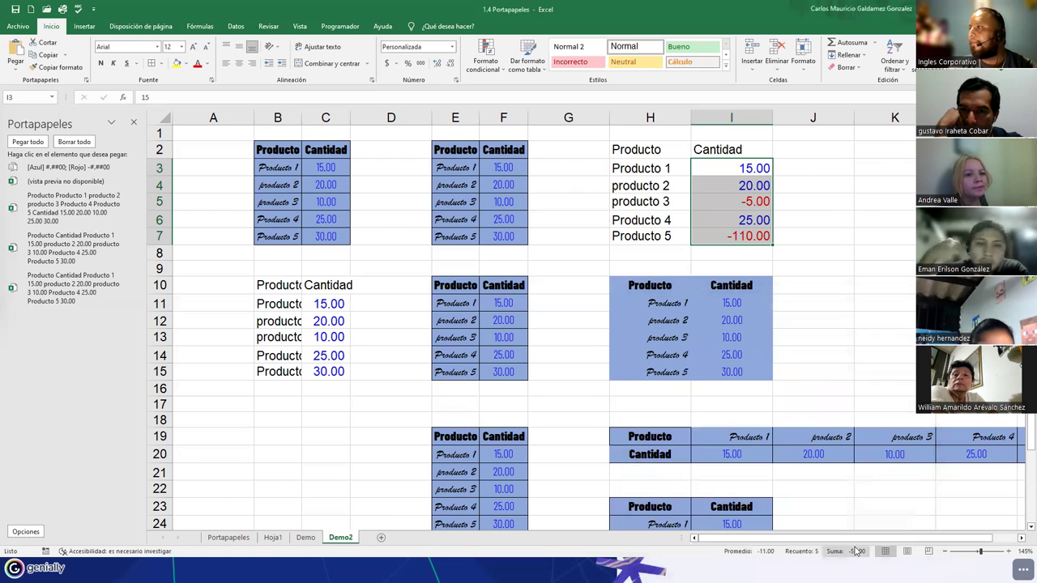
# Test the green zero format by entering 0 as the Cantidad of Producto 1 in I3.
pyautogui.click(736, 166)
pyautogui.write('0')
pyautogui.press('Return')
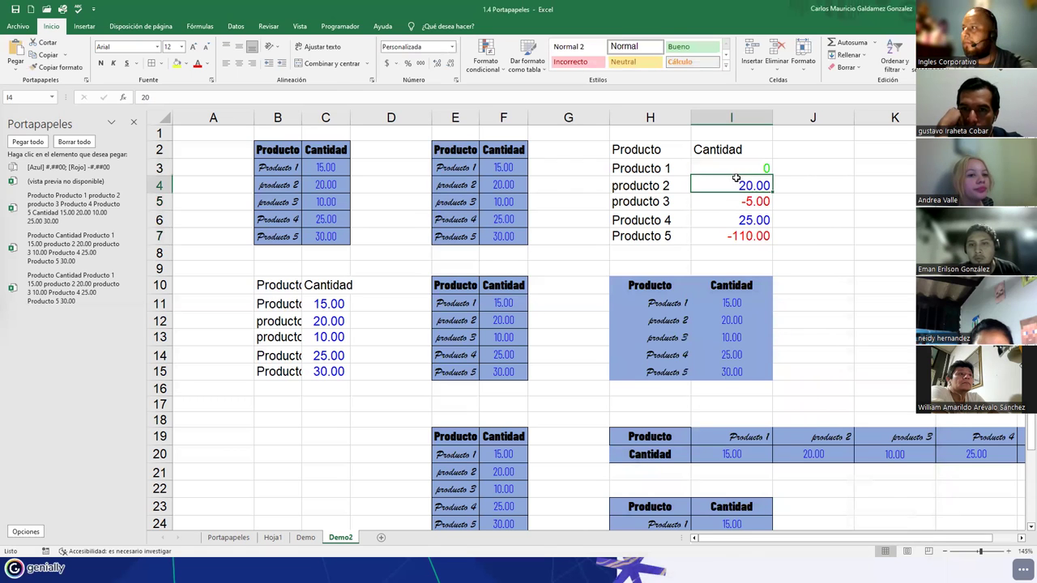
pyautogui.moveTo(729, 167); pyautogui.dragTo(718, 235)
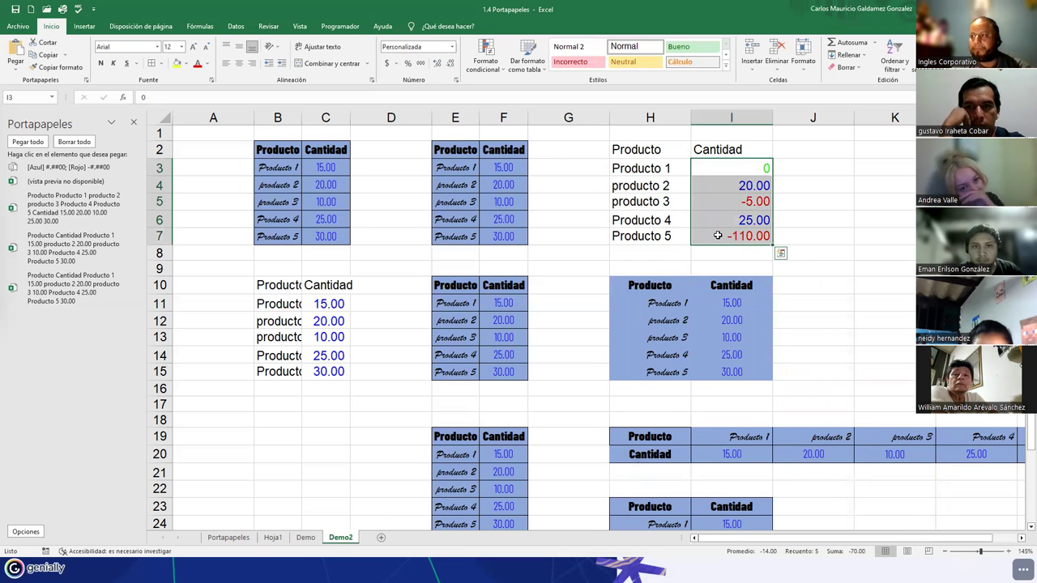
pyautogui.click(718, 234)
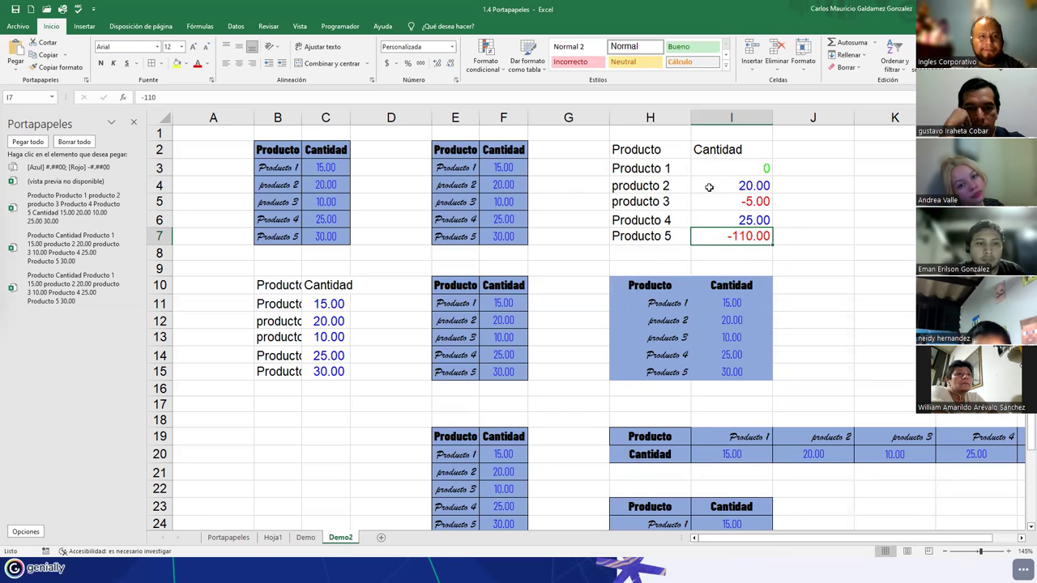
pyautogui.moveTo(652, 154); pyautogui.dragTo(726, 236)
pyautogui.click(726, 236)
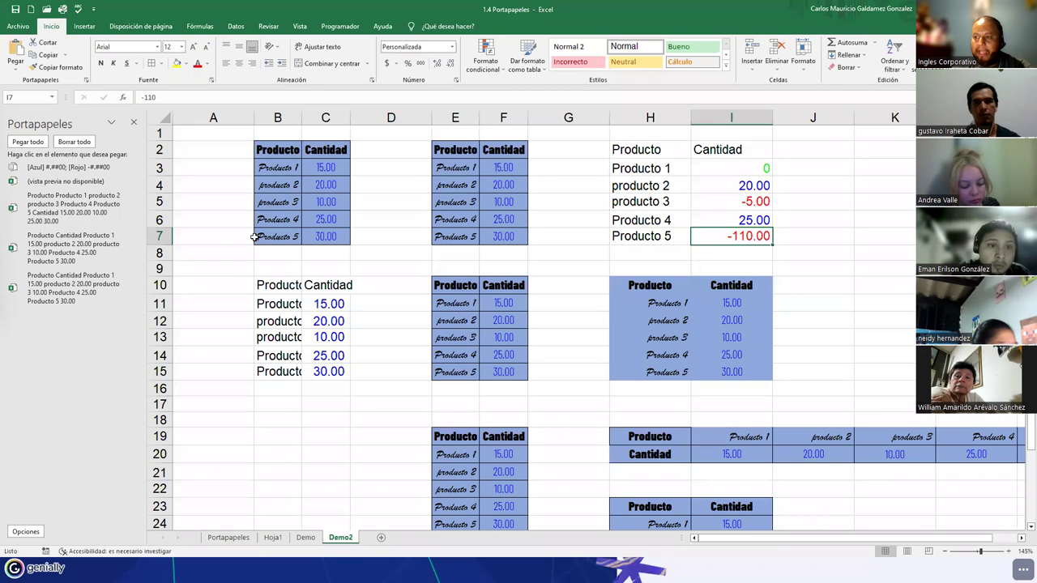
pyautogui.scroll(-5, 362, 425)
pyautogui.scroll(5, 365, 412)
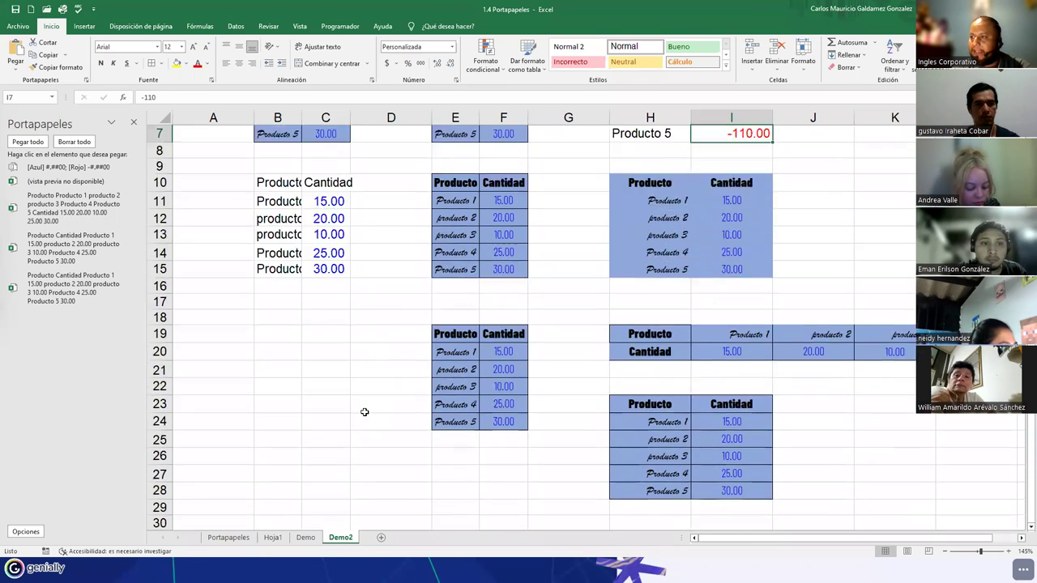
# Copy the original formatted Producto and Cantidad table in B2:C7 to the clipboard.
pyautogui.click(17, 73)
pyautogui.click(259, 191)
pyautogui.moveTo(261, 146); pyautogui.dragTo(339, 243)
pyautogui.hotkey('ctrl', 'c')
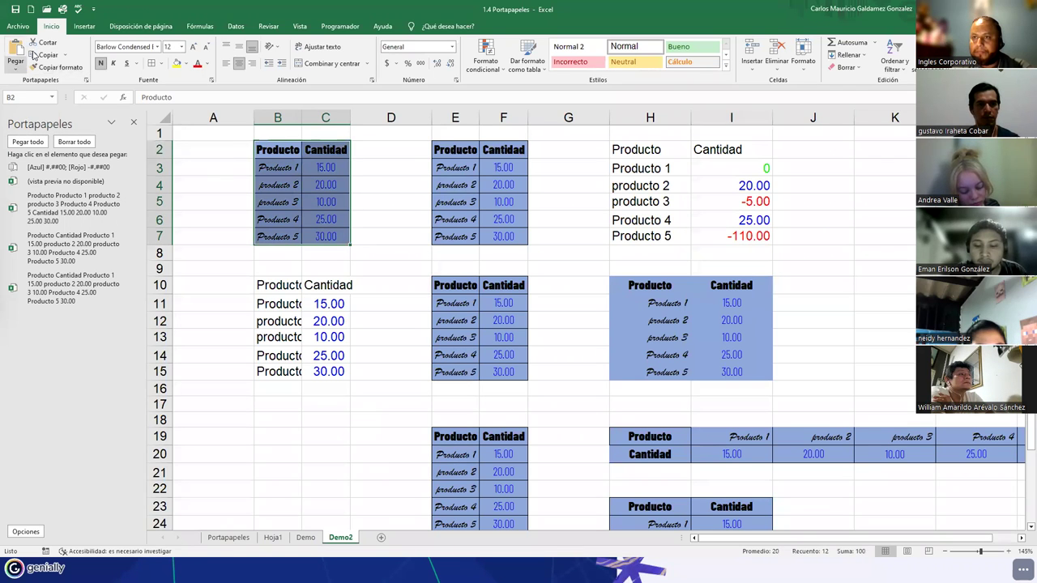
# Examine the paste options available for the copied table alongside the earlier pasted versions on Demo2.
pyautogui.click(15, 71)
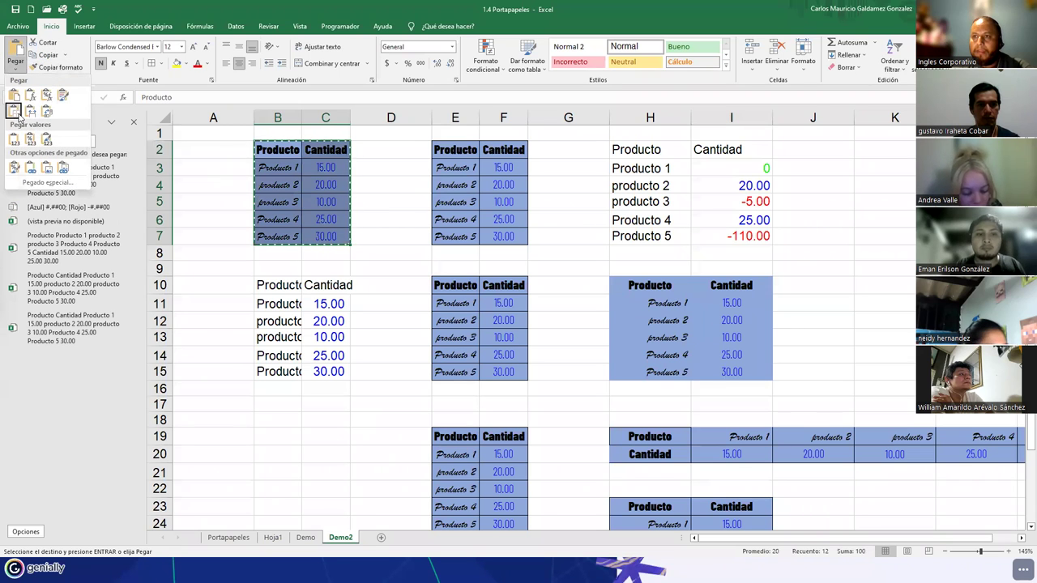
pyautogui.click(266, 285)
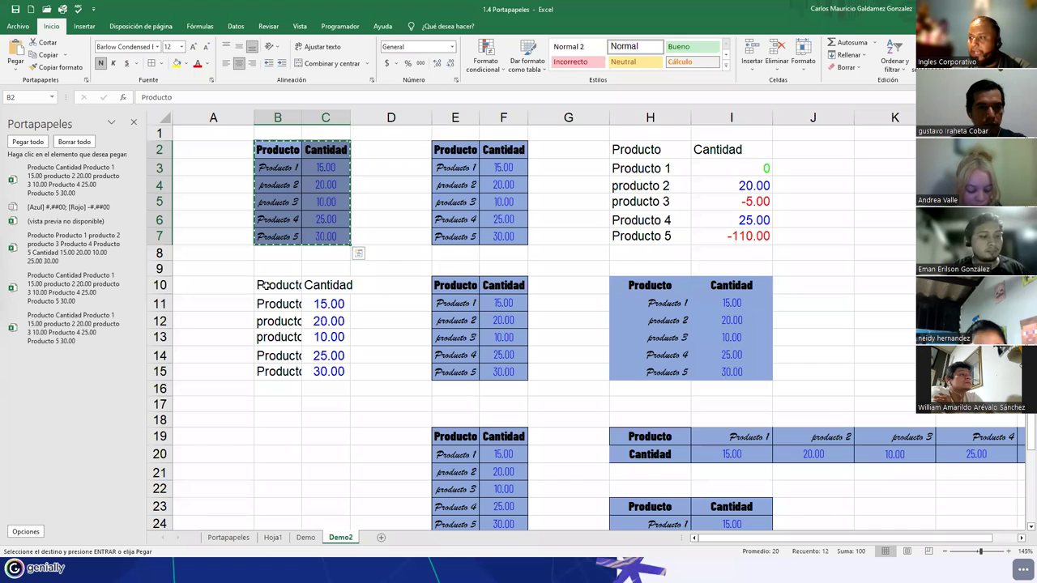
pyautogui.click(306, 540)
pyautogui.click(336, 541)
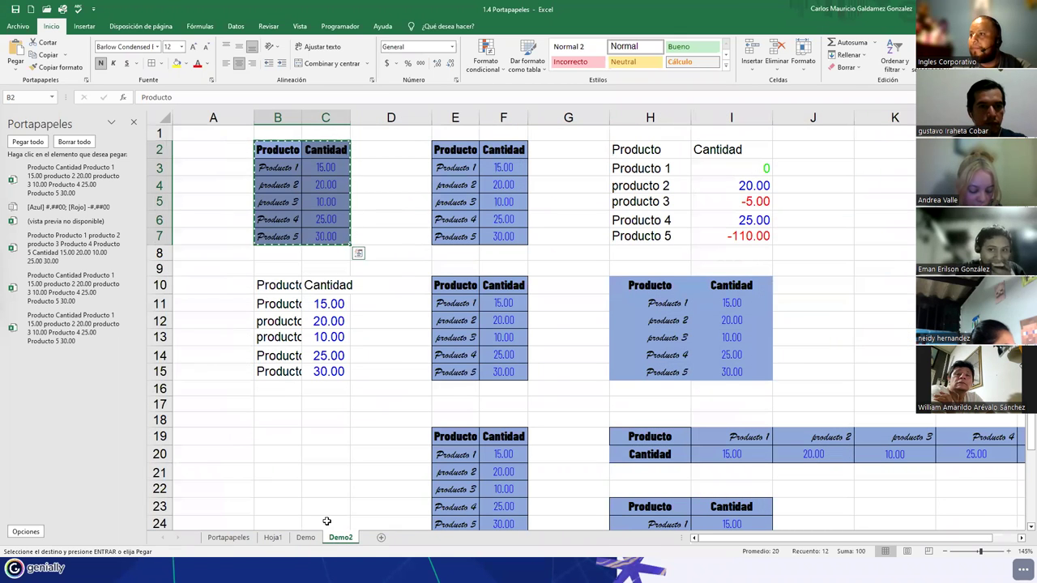
pyautogui.click(310, 357)
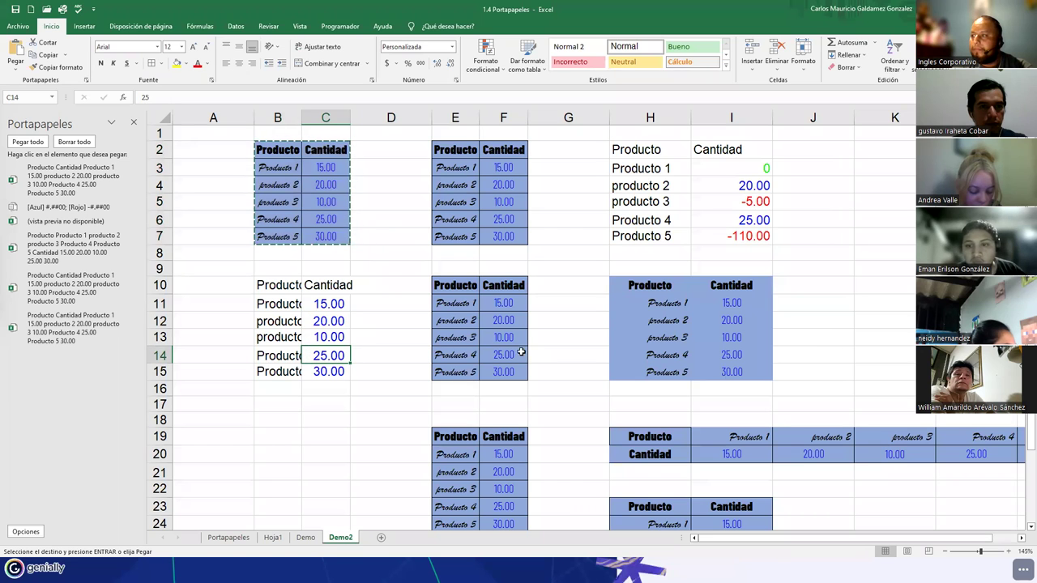
pyautogui.scroll(-3, 520, 377)
pyautogui.scroll(-2, 523, 371)
pyautogui.scroll(5, 486, 349)
pyautogui.scroll(-5, 332, 332)
pyautogui.scroll(5, 329, 320)
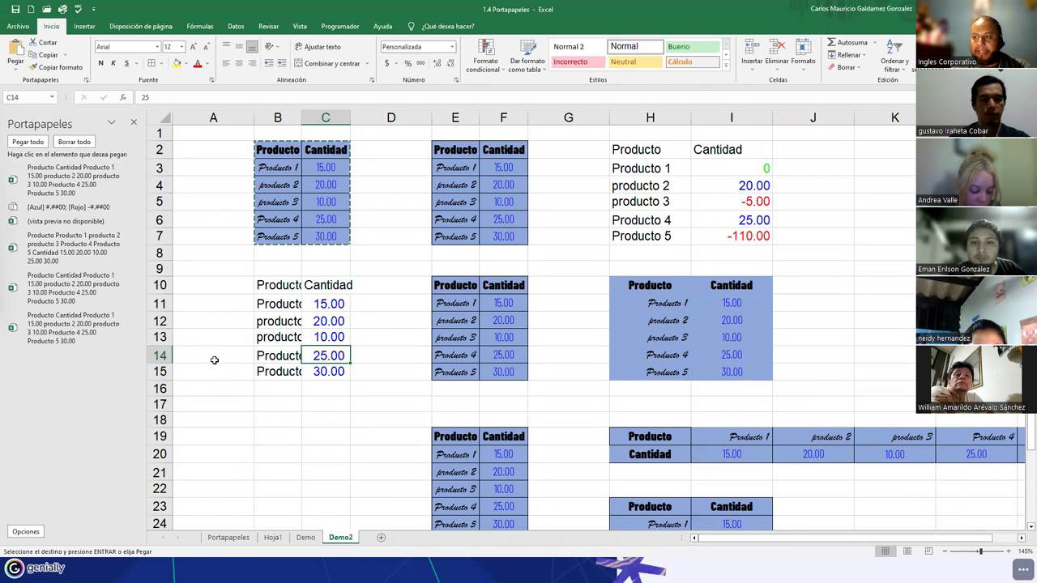
pyautogui.scroll(-4, 309, 412)
pyautogui.click(268, 412)
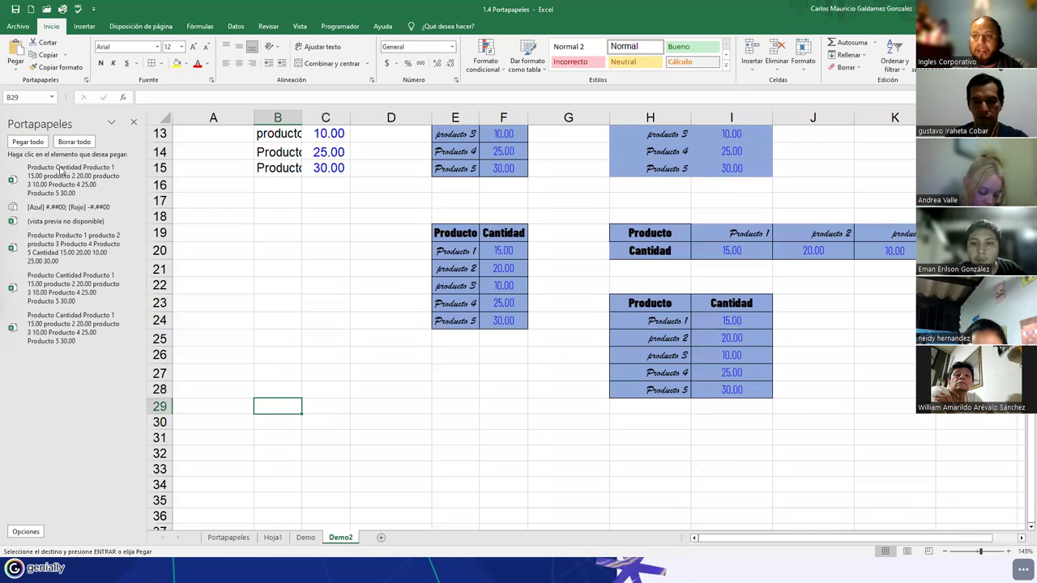
pyautogui.click(16, 74)
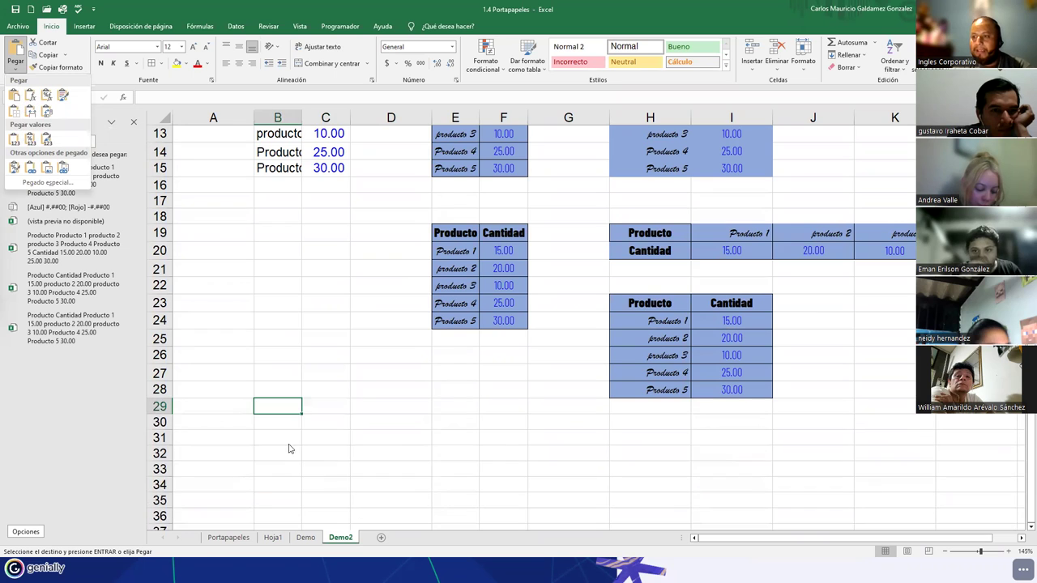
pyautogui.scroll(4, 294, 243)
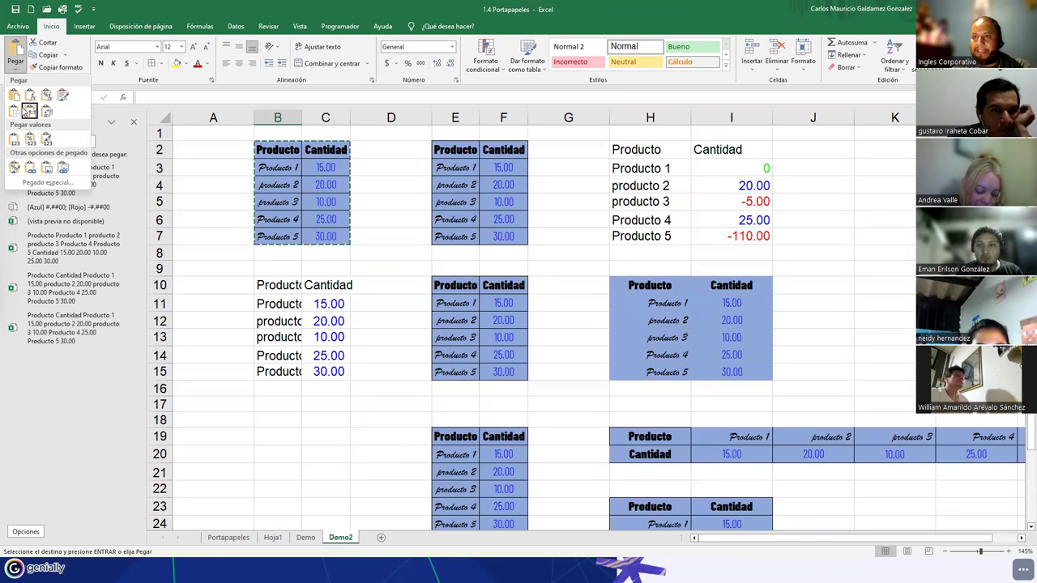
pyautogui.scroll(-5, 574, 414)
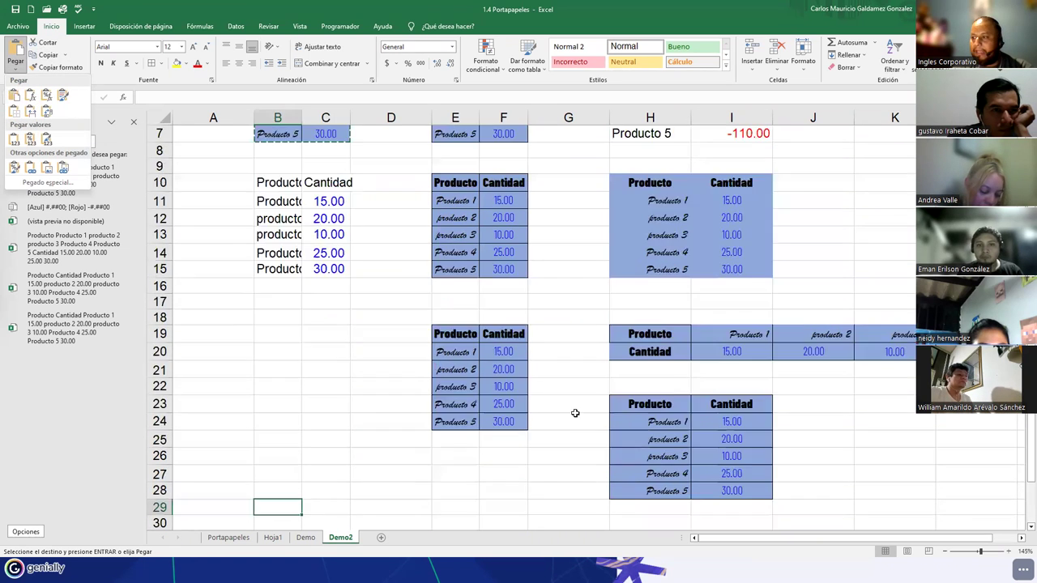
# Try a regular paste of the copied table at H30 and undo it.
pyautogui.click(644, 373)
pyautogui.hotkey('ctrl', 'v')
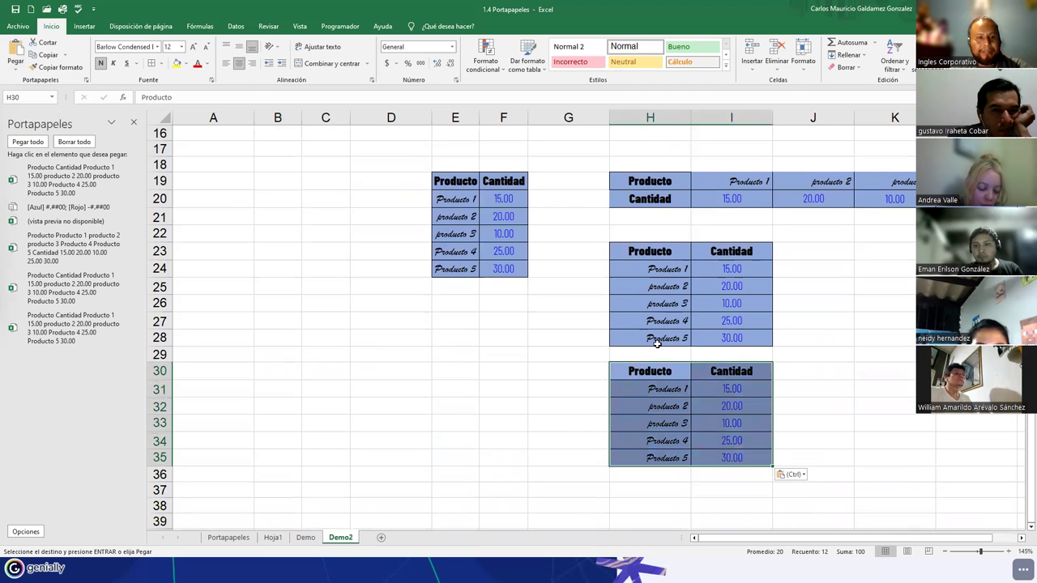
pyautogui.hotkey('ctrl', 'z')
pyautogui.scroll(5, 628, 356)
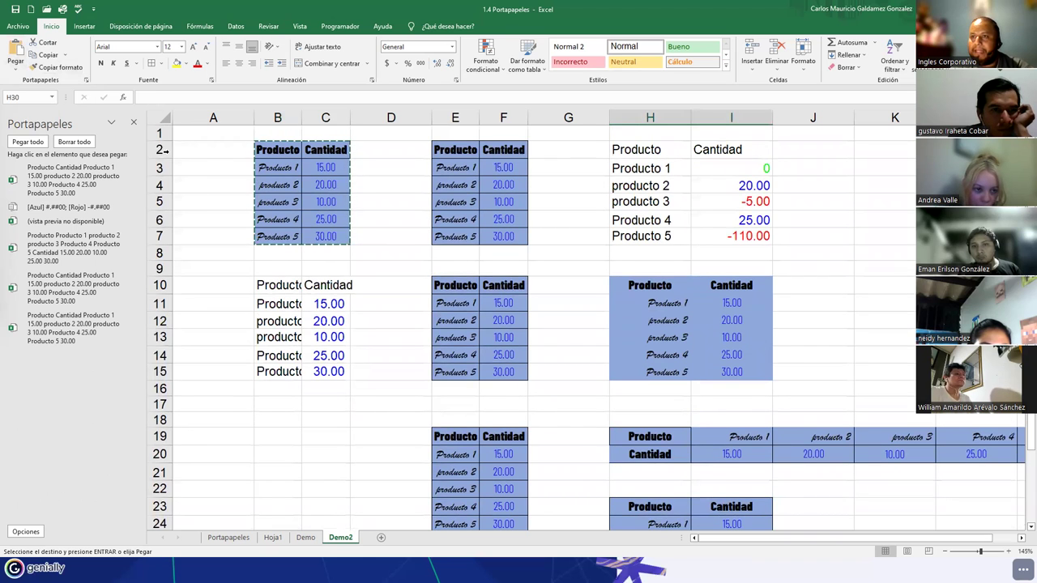
# Paste the copied table at H30 with the option that keeps the source column widths.
pyautogui.scroll(-5, 670, 407)
pyautogui.click(620, 367)
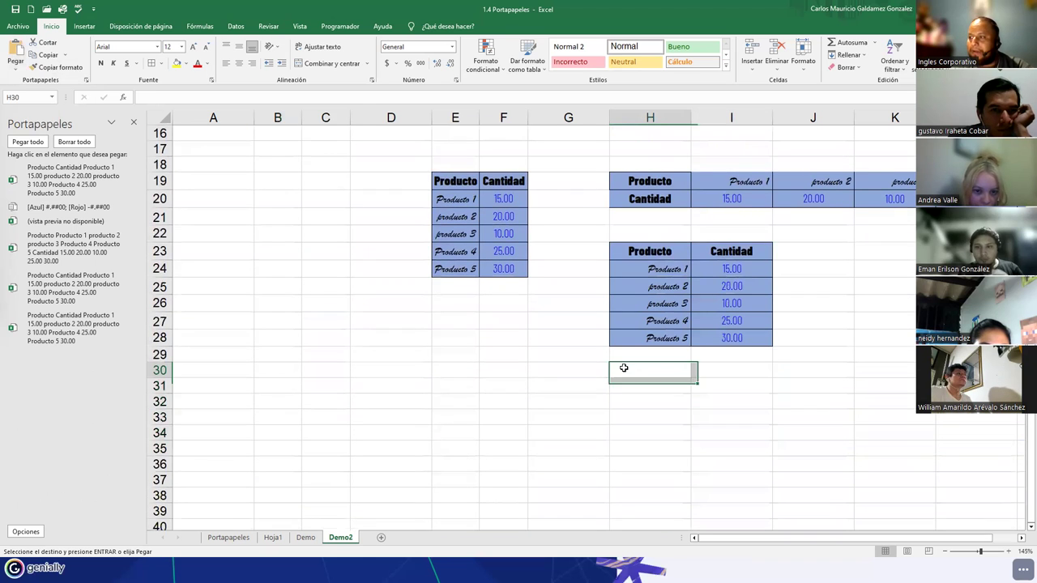
pyautogui.click(16, 71)
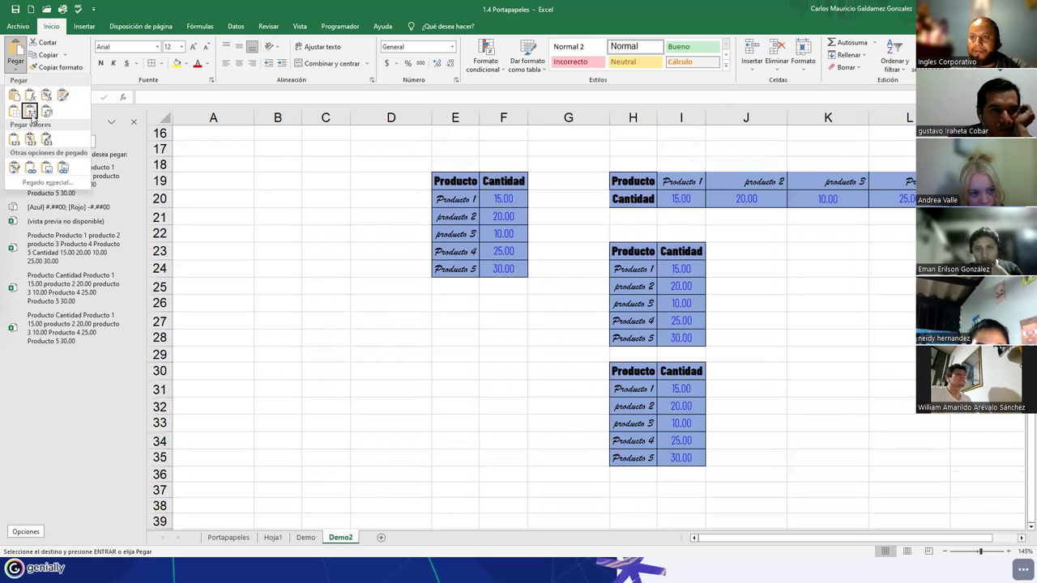
pyautogui.click(31, 114)
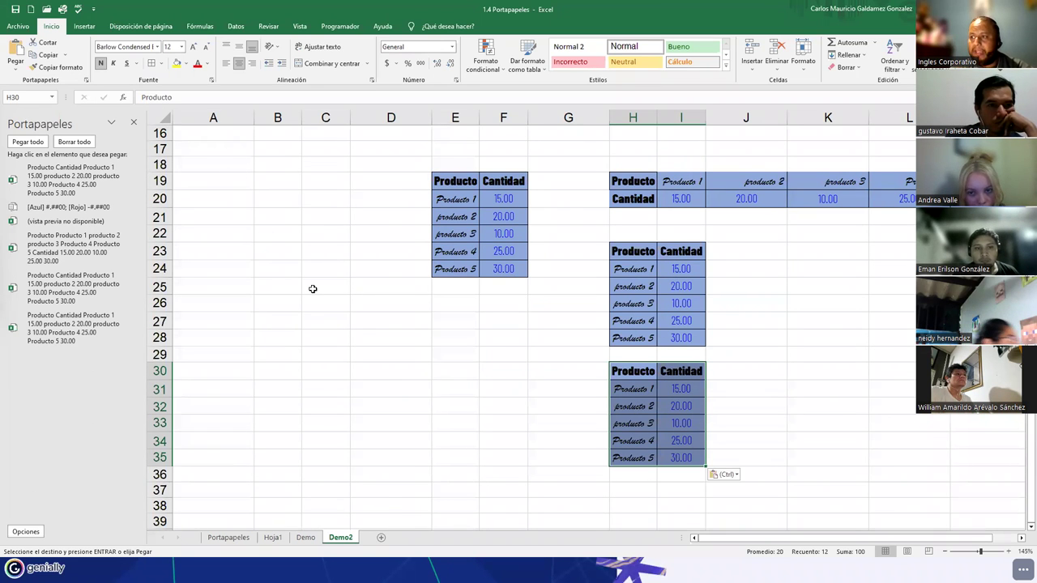
# Preview a values-only paste of the copied table at B24 and compare it with the tables in the upper rows.
pyautogui.scroll(5, 281, 272)
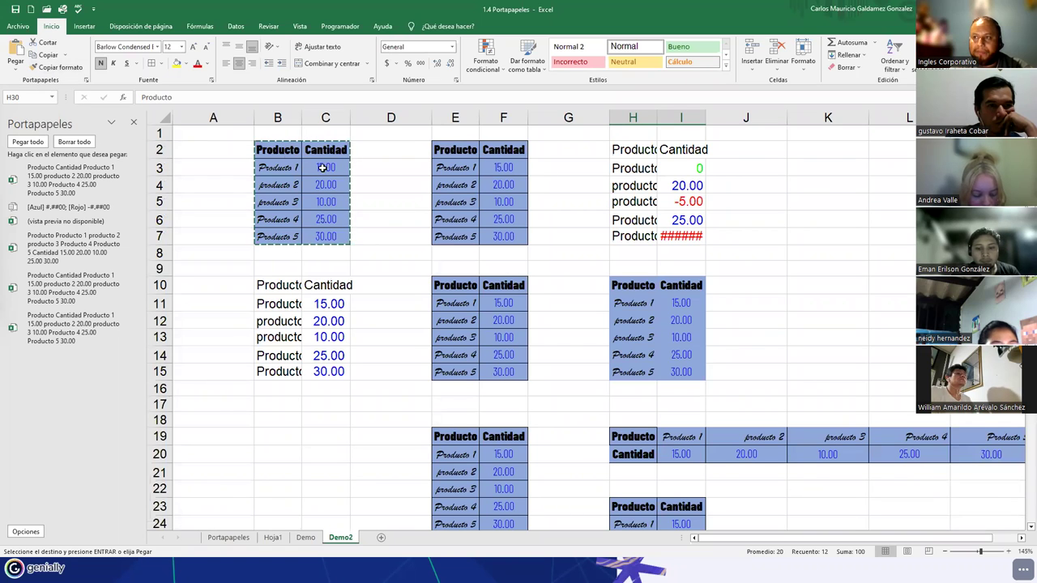
pyautogui.click(15, 66)
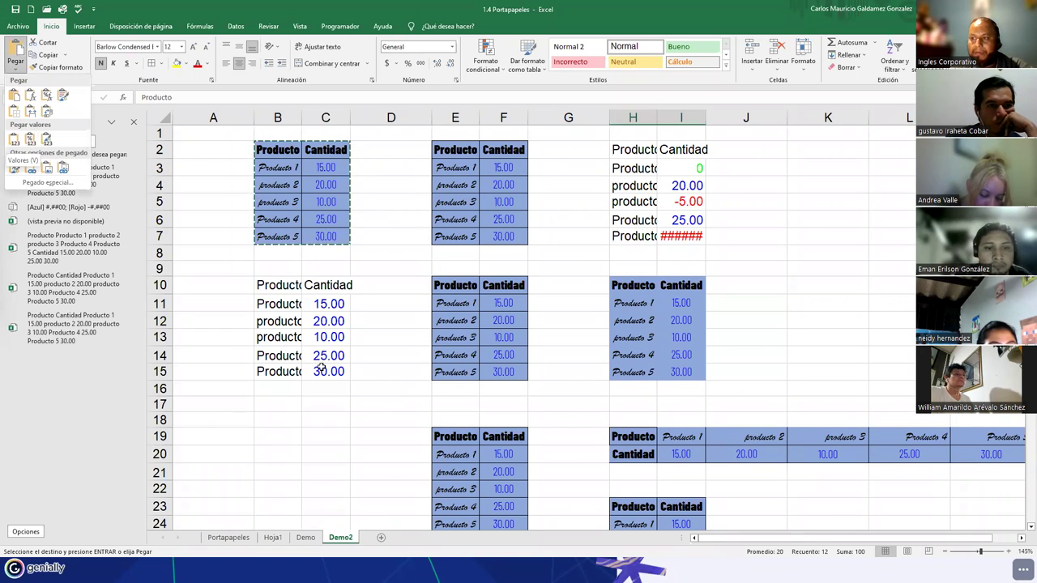
pyautogui.click(13, 95)
pyautogui.click(271, 270)
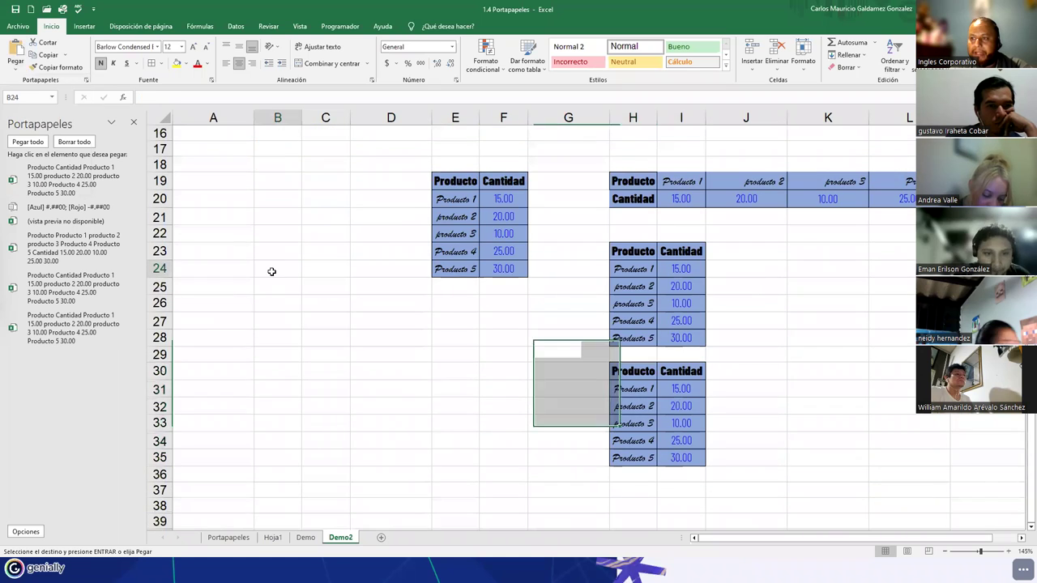
pyautogui.click(16, 66)
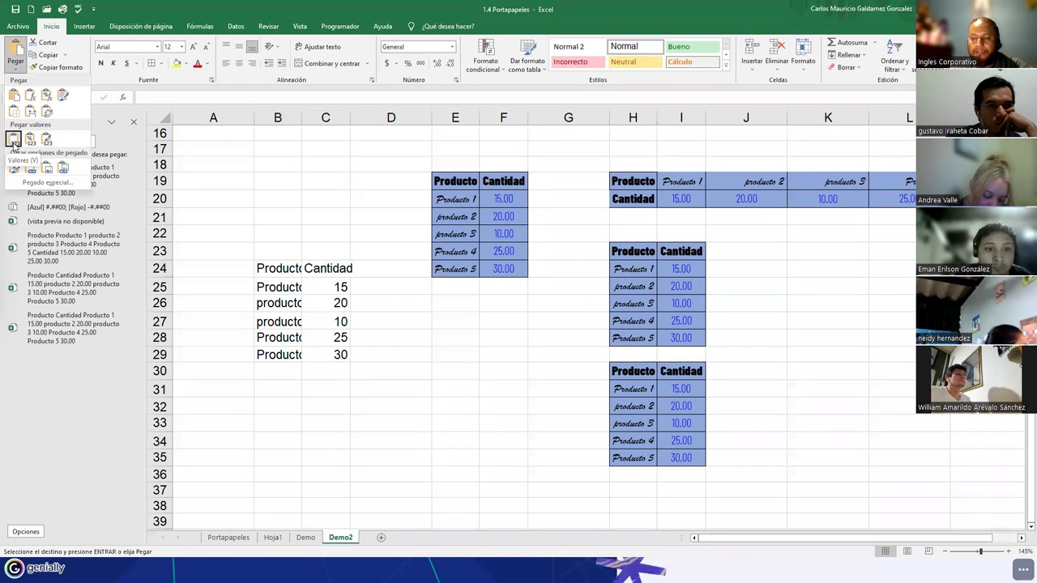
pyautogui.scroll(5, 431, 258)
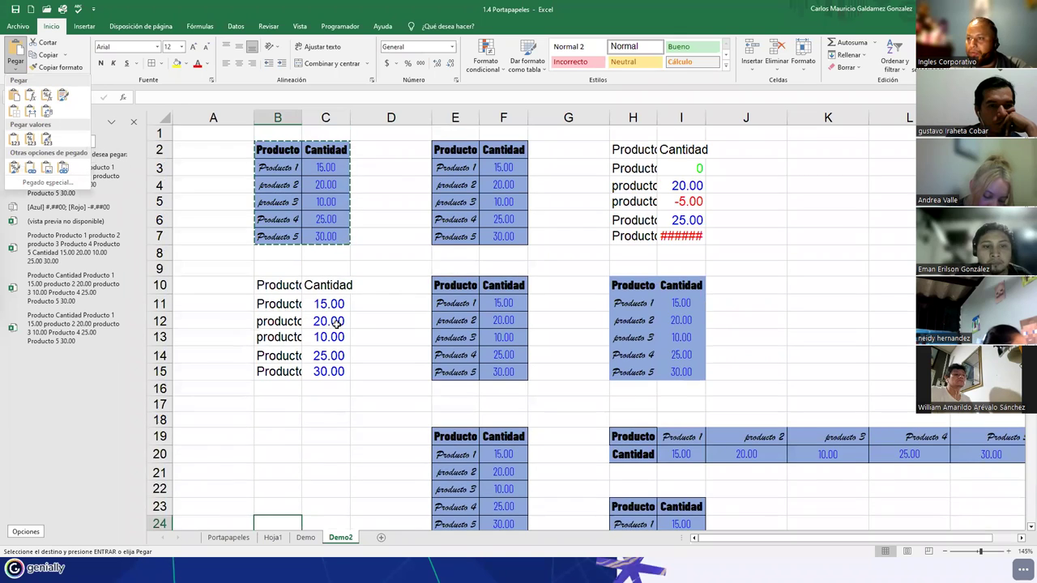
pyautogui.scroll(-5, 335, 324)
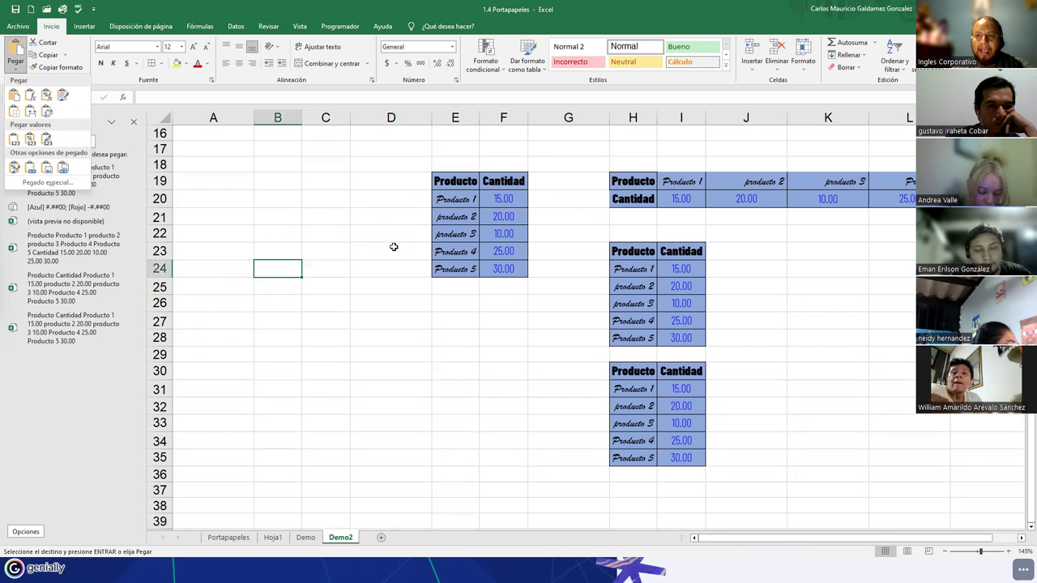
pyautogui.scroll(5, 381, 251)
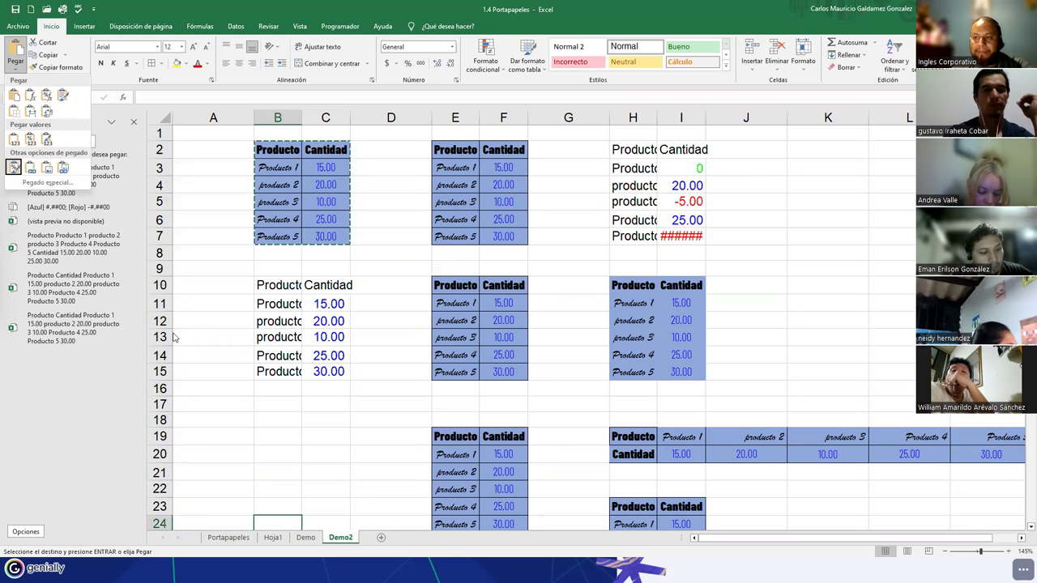
# Paste only the formatting of the copied table at B19.
pyautogui.click(264, 435)
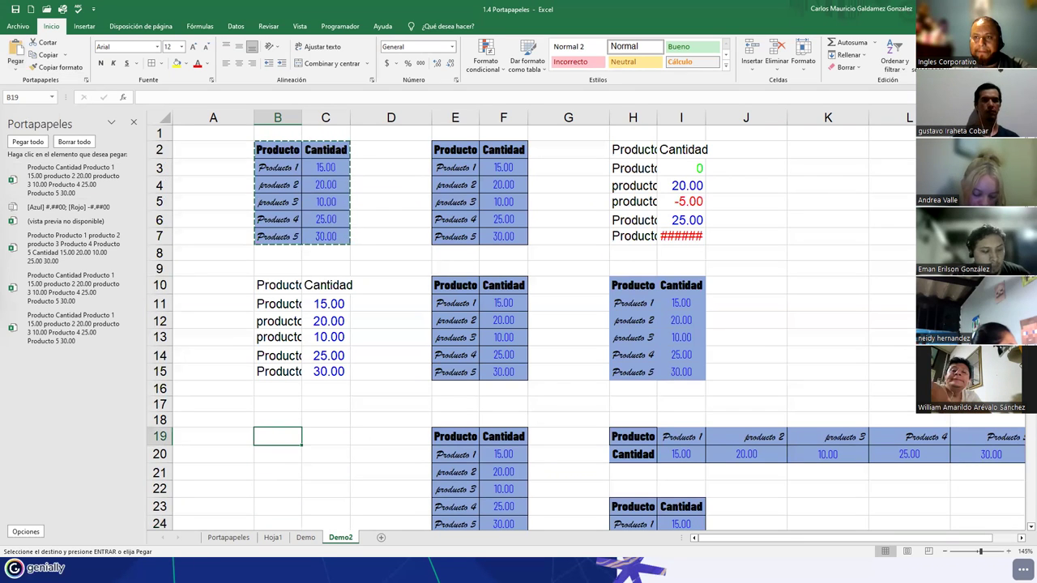
pyautogui.click(18, 72)
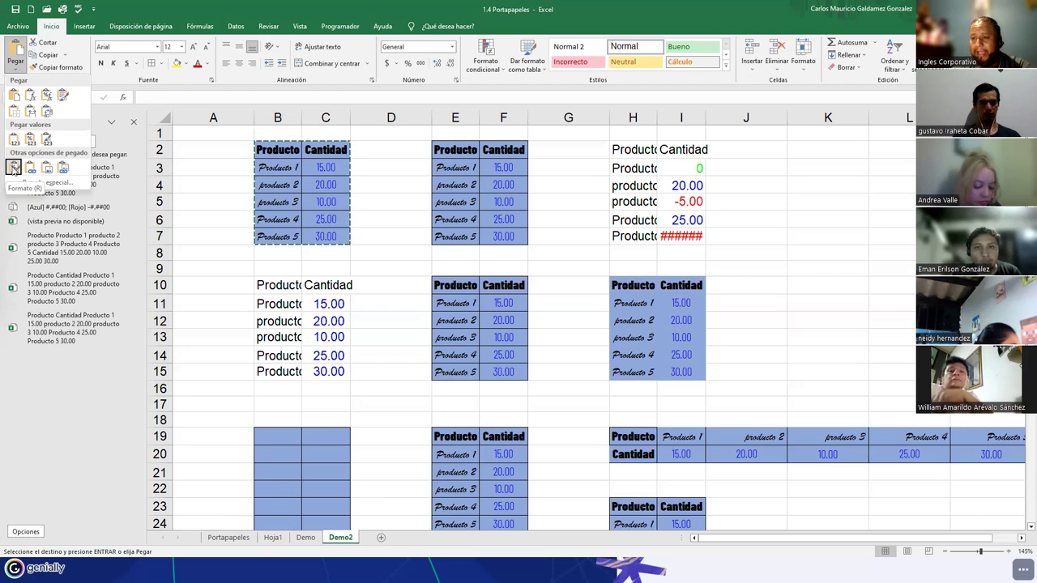
pyautogui.click(14, 168)
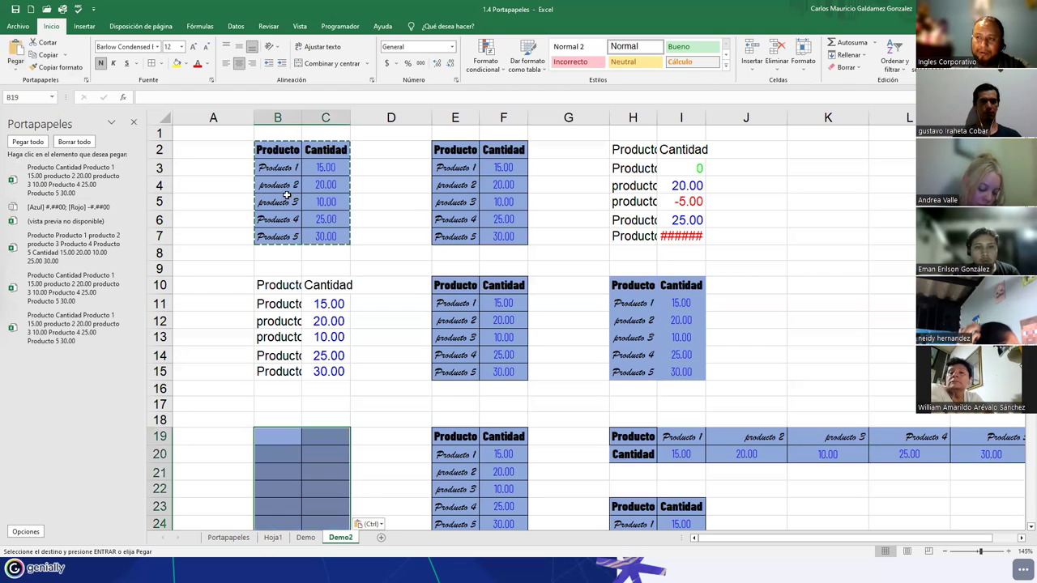
# Enter the headers Dias in B19 and Meses in C19 of the preformatted empty table.
pyautogui.moveTo(277, 152); pyautogui.dragTo(332, 236)
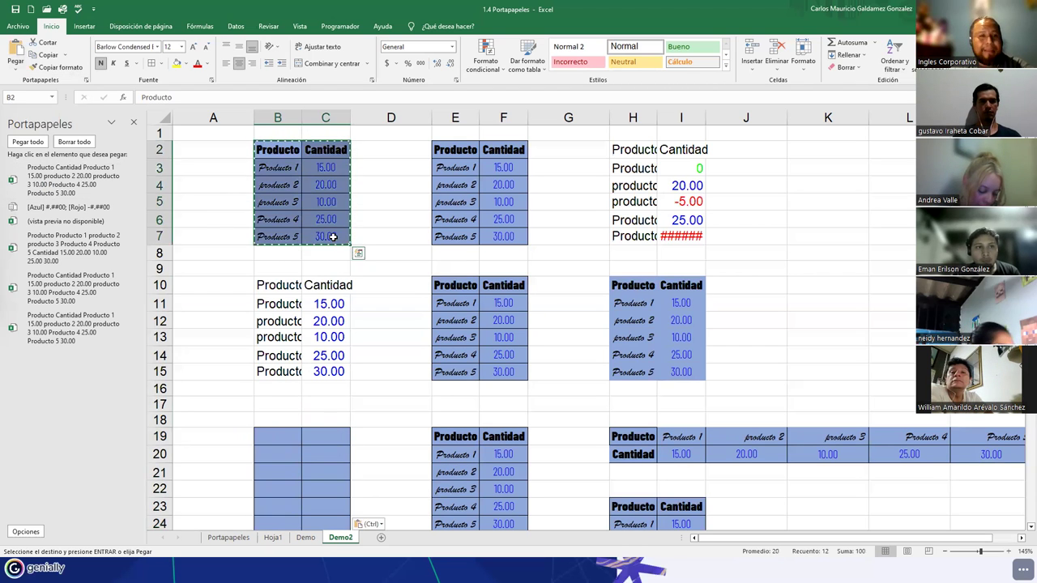
pyautogui.click(287, 433)
pyautogui.write('Dis')
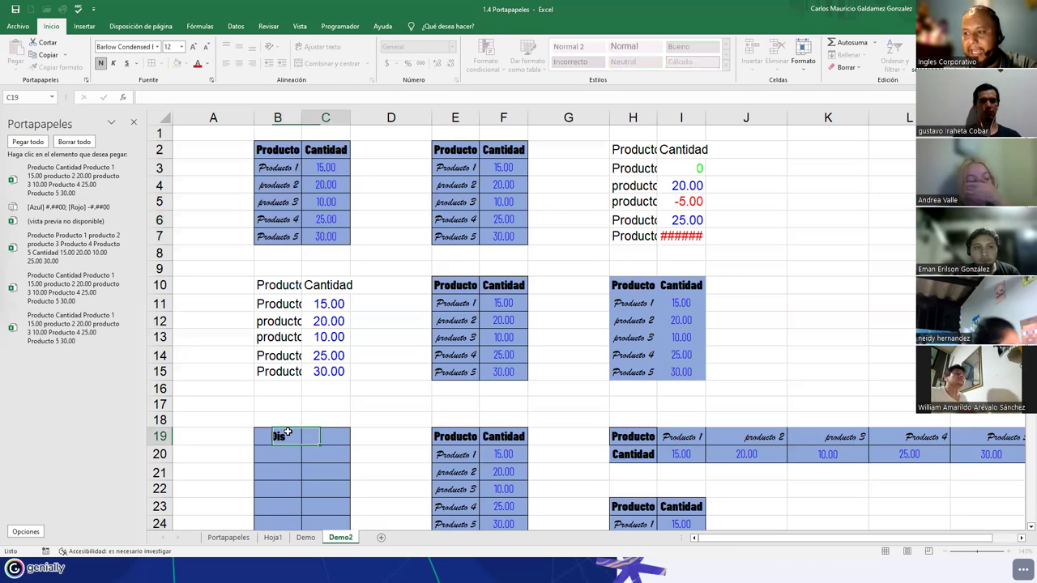
pyautogui.press('Tab')
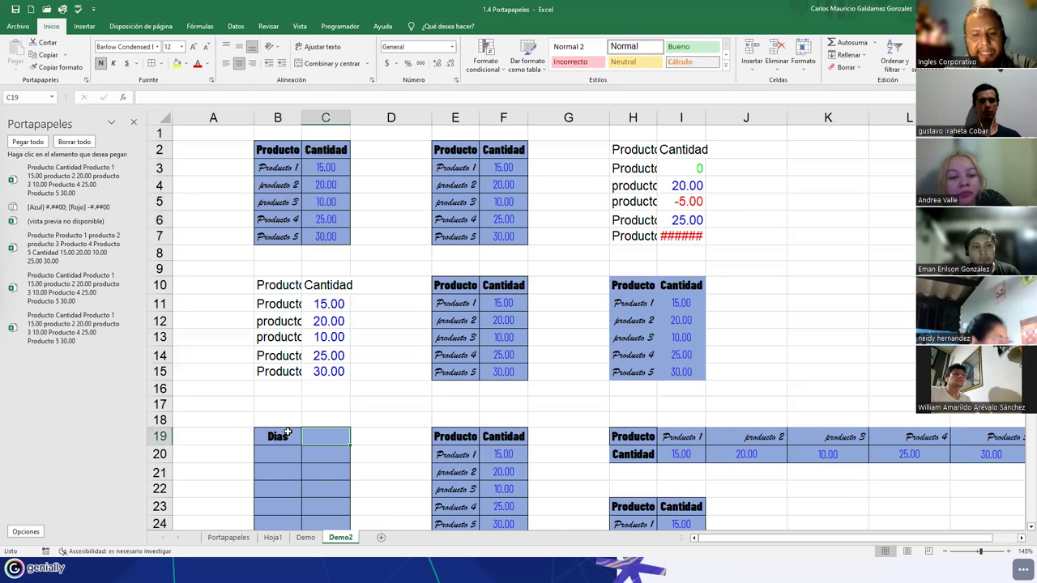
pyautogui.write('Meses')
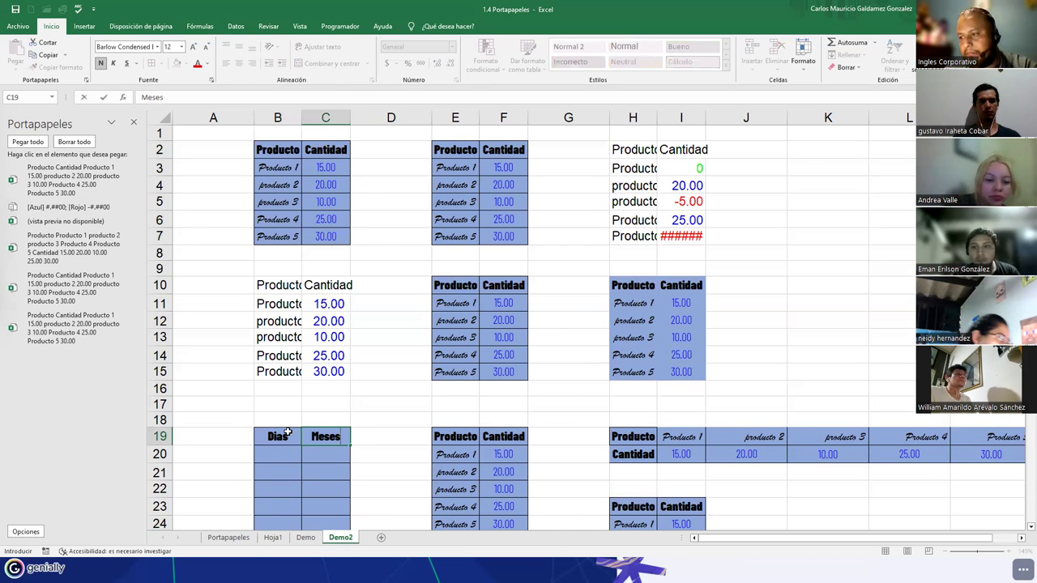
pyautogui.press('Return')
pyautogui.click(286, 434)
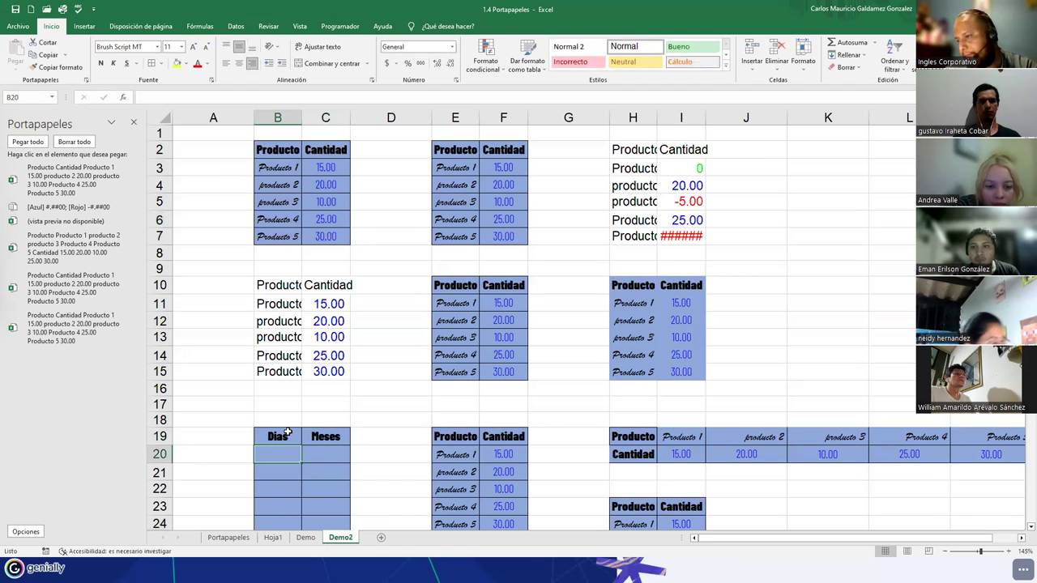
# Change the second header of the preformatted table, in C19, to Años.
pyautogui.press('Right')
pyautogui.write('Horas')
pyautogui.press('Return')
pyautogui.press('Left')
pyautogui.press('Right')
pyautogui.press('Up')
pyautogui.write('Años')
pyautogui.press('Return')
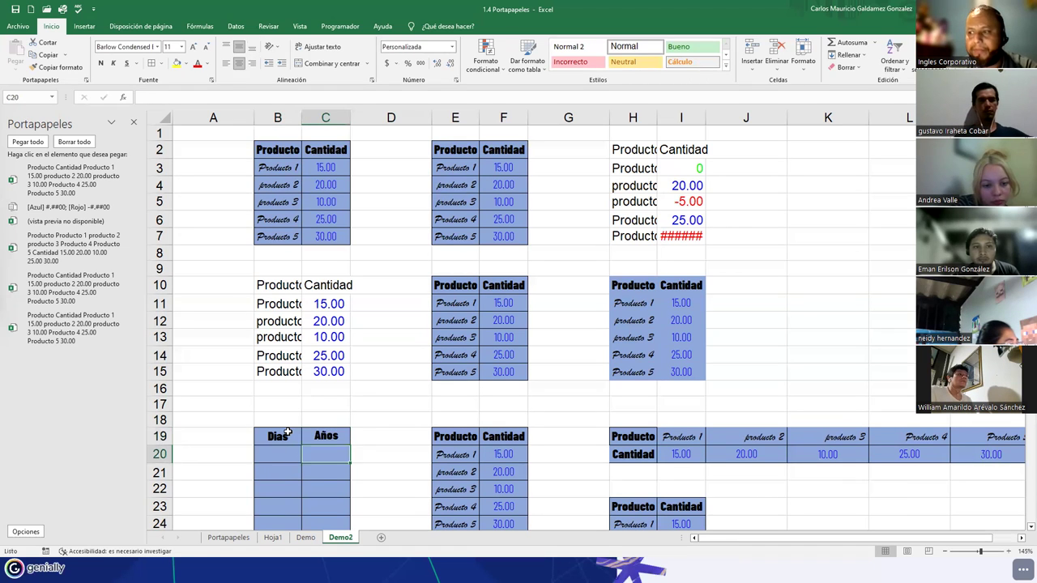
# Enter Lunes, Martes, Miercoles and Jueves in B20:B23, below the Dias header.
pyautogui.press('Left')
pyautogui.write('Luens')
pyautogui.press('Return')
pyautogui.press('Up')
pyautogui.write('Lunes')
pyautogui.press('Return')
pyautogui.write('Martes')
pyautogui.press('Return')
pyautogui.write('Miercoles')
pyautogui.press('Return')
pyautogui.write('Jueves')
pyautogui.press('Return')
pyautogui.press('Up')
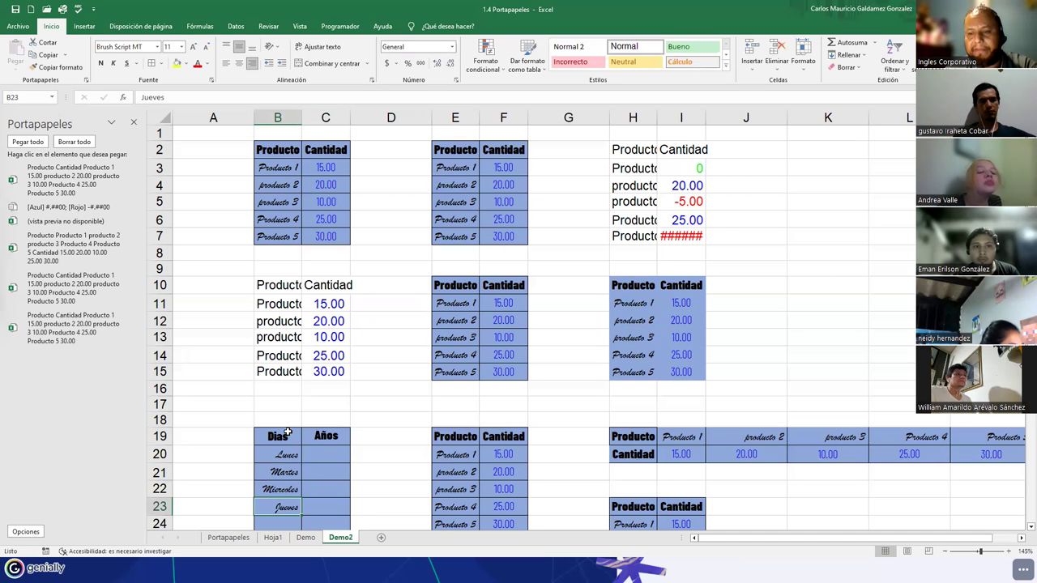
# Complete the Dias column with Viernes, Sabado and Domingo in B24:B26.
pyautogui.press('Down')
pyautogui.write('Viernes')
pyautogui.press('Return')
pyautogui.write('Sabado')
pyautogui.press('Return')
pyautogui.write('SDomingo')
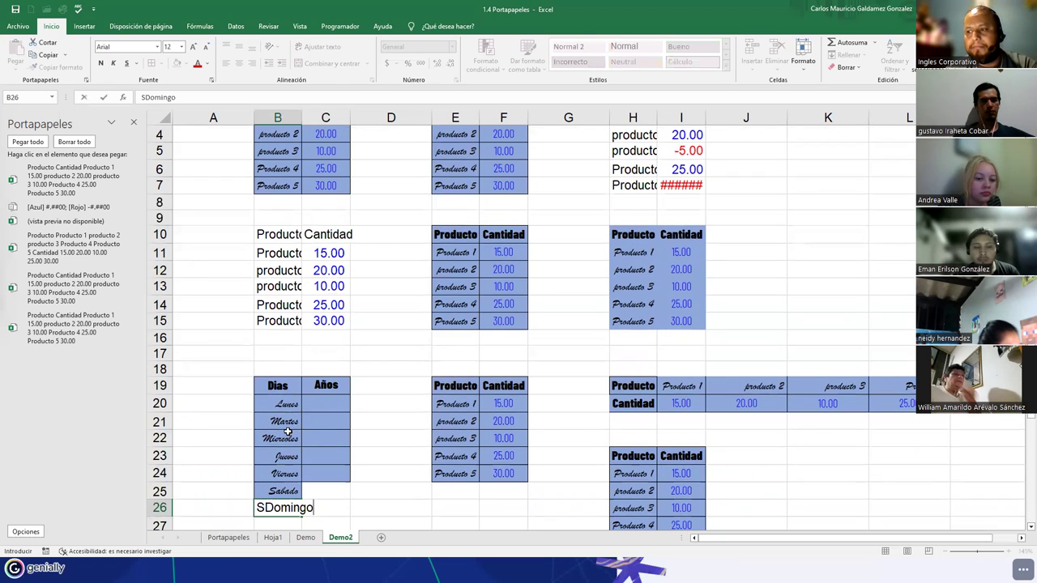
pyautogui.press('BackSpace')
pyautogui.press('BackSpace')
pyautogui.press('BackSpace')
pyautogui.press('BackSpace')
pyautogui.press('BackSpace')
pyautogui.press('BackSpace')
pyautogui.press('BackSpace')
pyautogui.write('Domingo')
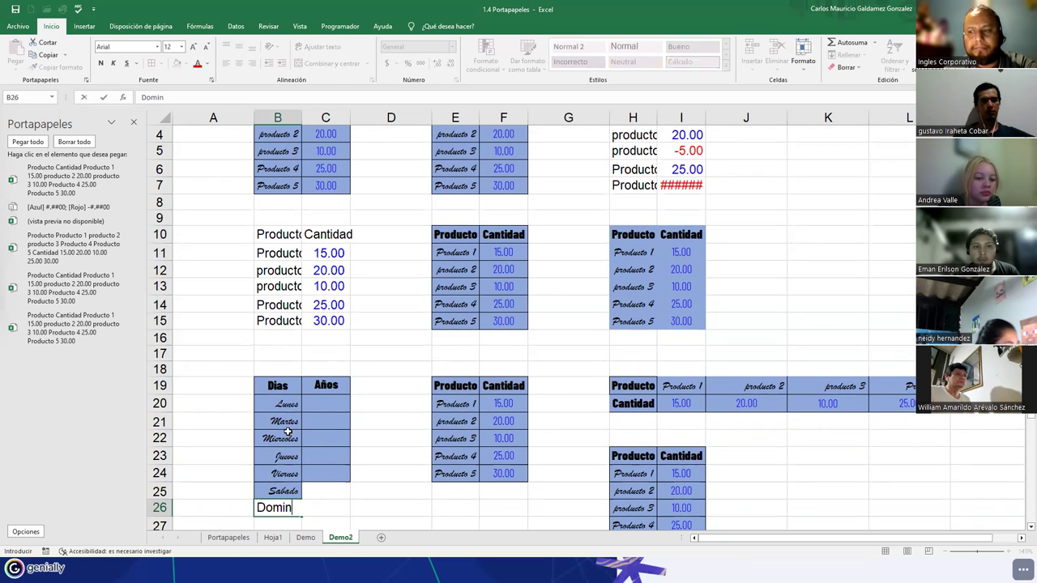
pyautogui.press('Tab')
# Extend the formatting of C24 down to C26 and enter 1900 and 2000 in C20 and C21.
pyautogui.click(331, 472)
pyautogui.moveTo(347, 483); pyautogui.dragTo(342, 511)
pyautogui.click(327, 409)
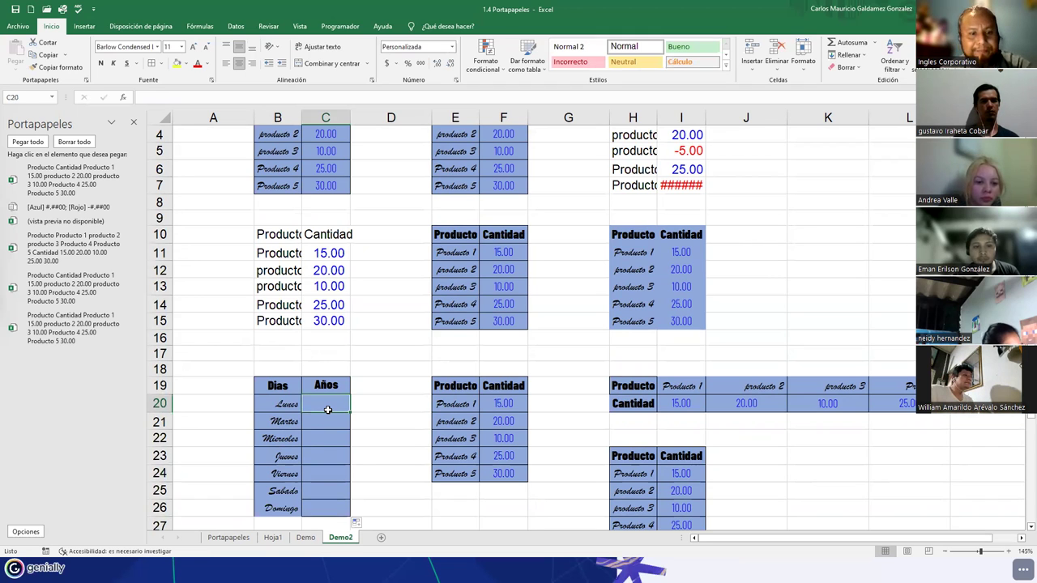
pyautogui.write('1900')
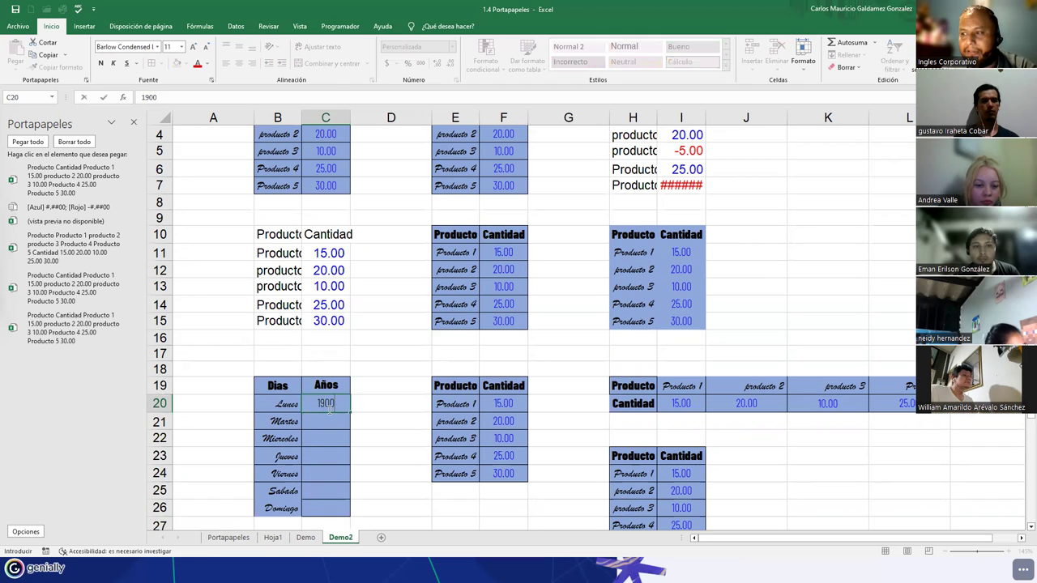
pyautogui.press('Return')
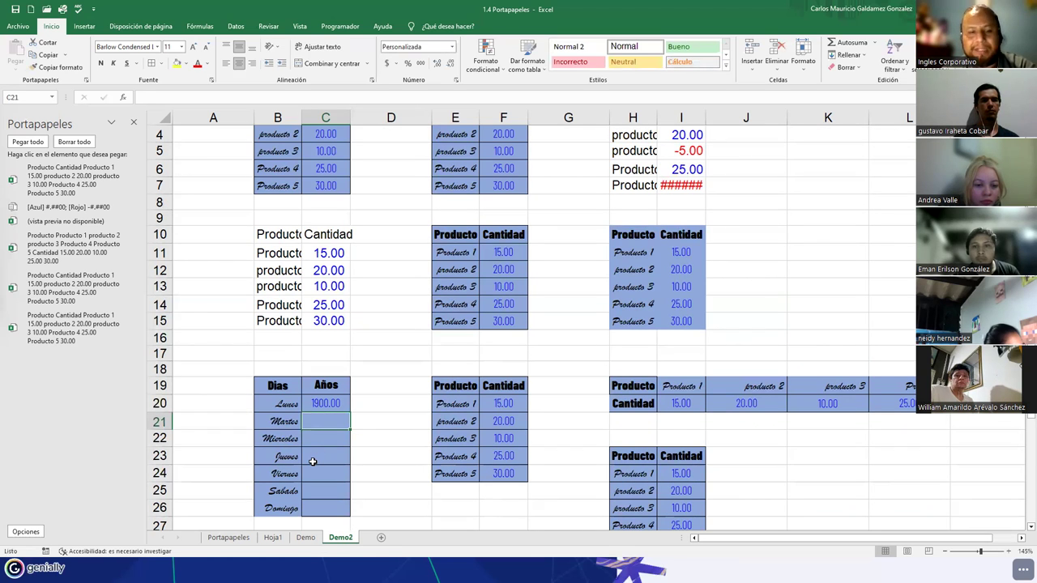
pyautogui.write('1')
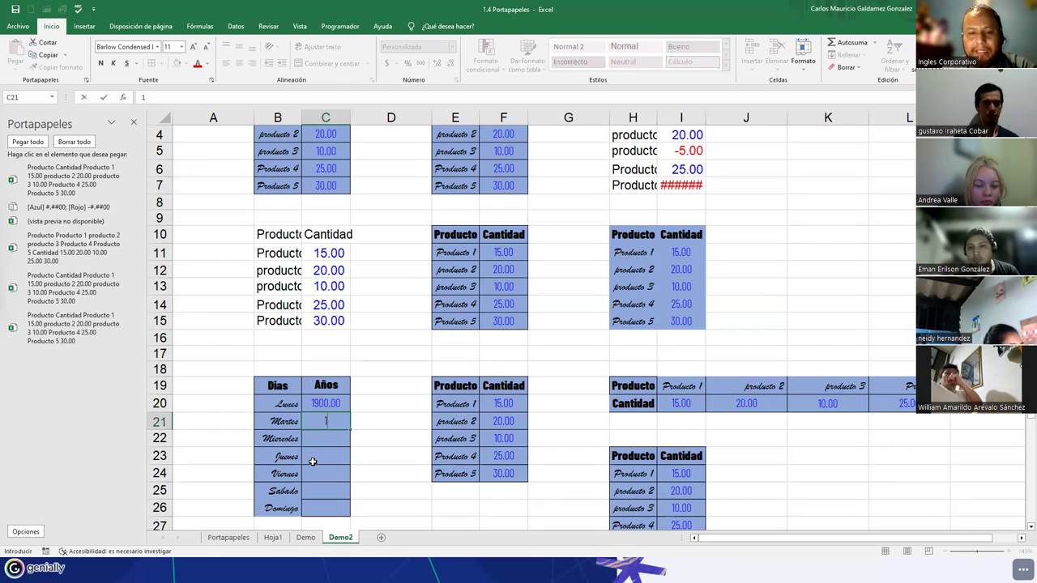
pyautogui.write('2000')
pyautogui.press('Return')
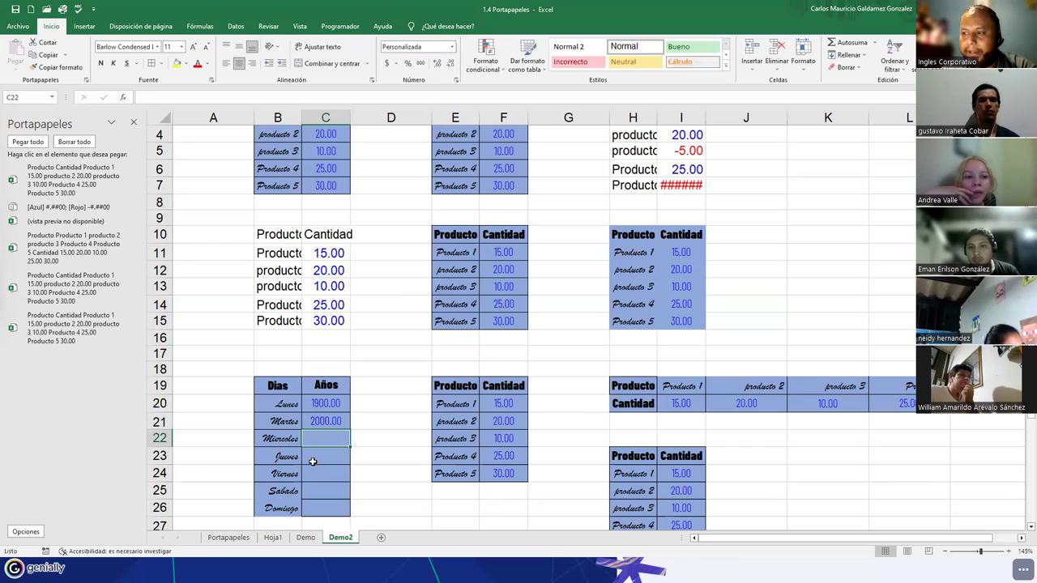
# Fill the rest of the Años column, C22:C26, with 2010, 2015, 2020, 2025 and 2030.
pyautogui.write('2010')
pyautogui.press('Return')
pyautogui.write('20')
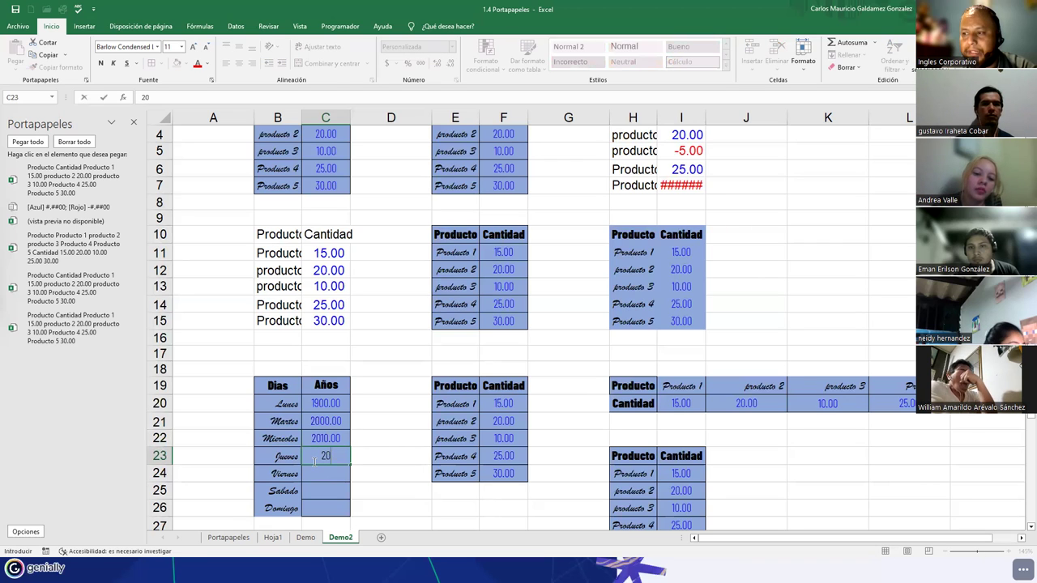
pyautogui.write('15')
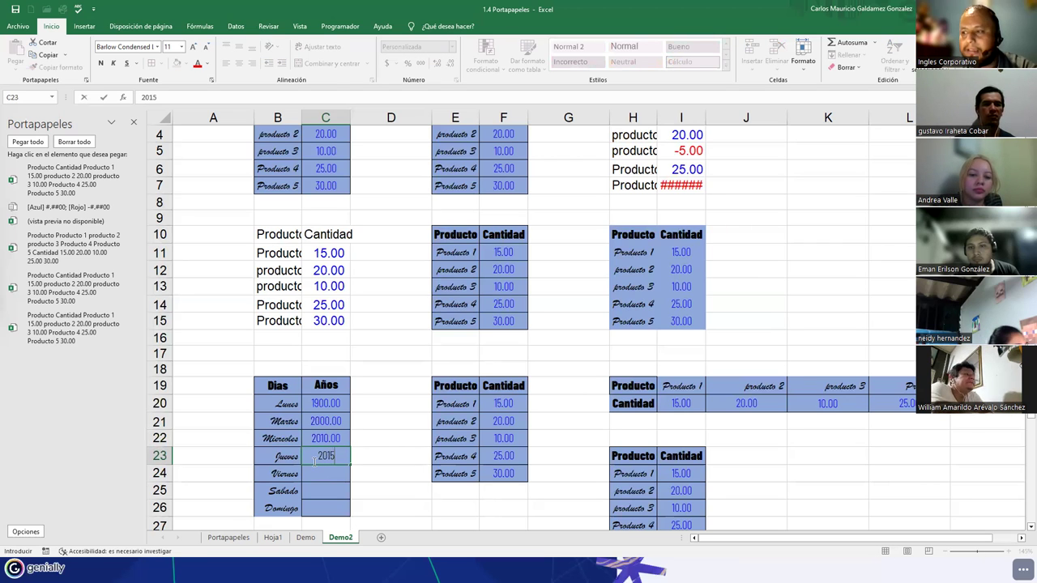
pyautogui.press('Return')
pyautogui.write('2020')
pyautogui.press('Return')
pyautogui.write('2025')
pyautogui.press('Return')
pyautogui.write('2030')
pyautogui.press('Return')
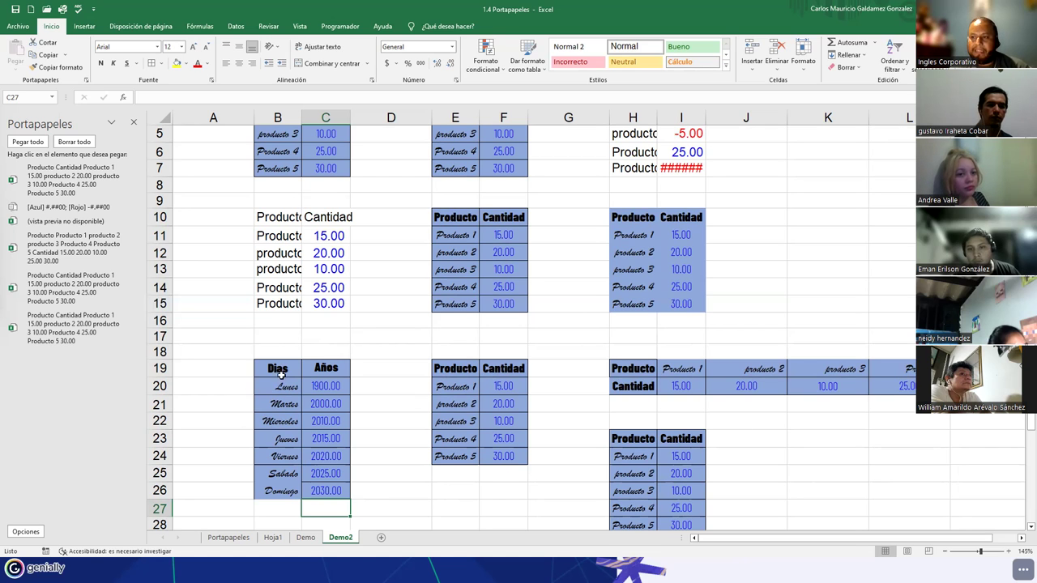
# Copy the table in B2:C7 and paste it at K2 as a linked picture.
pyautogui.moveTo(278, 369); pyautogui.dragTo(325, 438)
pyautogui.scroll(2, 295, 393)
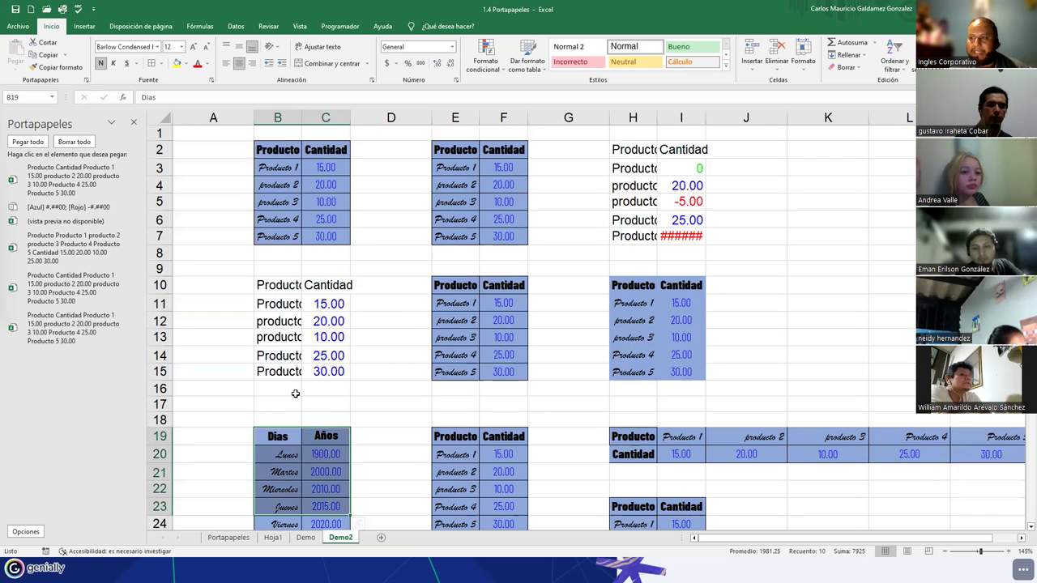
pyautogui.moveTo(278, 154); pyautogui.dragTo(313, 234)
pyautogui.hotkey('ctrl', 'c')
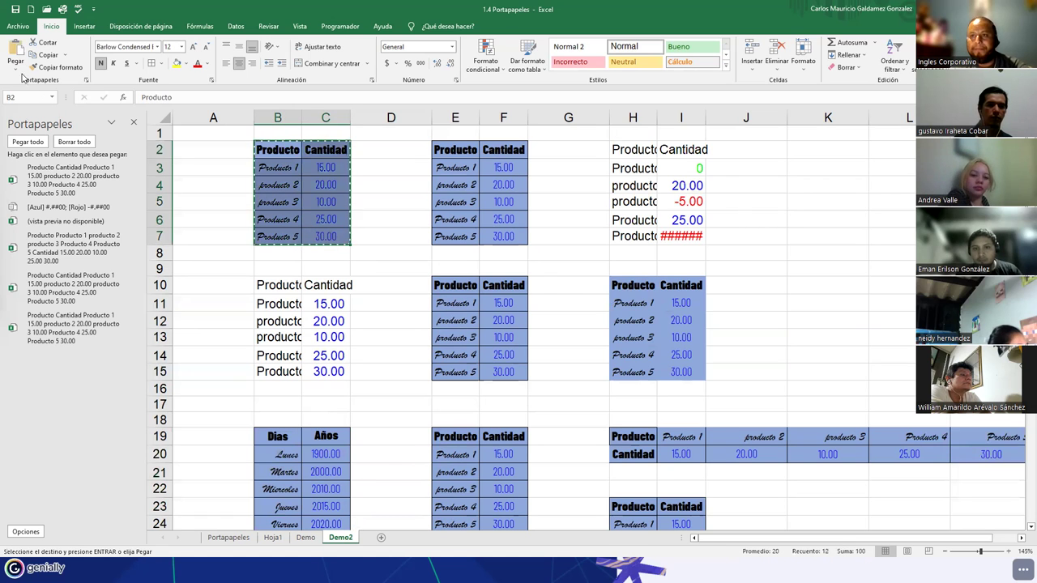
pyautogui.click(15, 67)
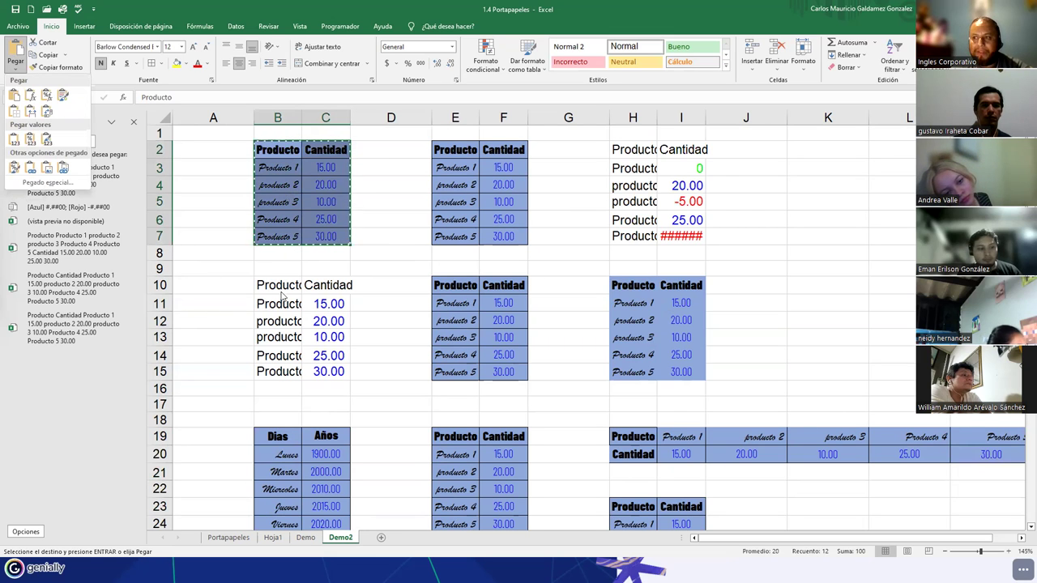
pyautogui.click(807, 152)
pyautogui.click(807, 150)
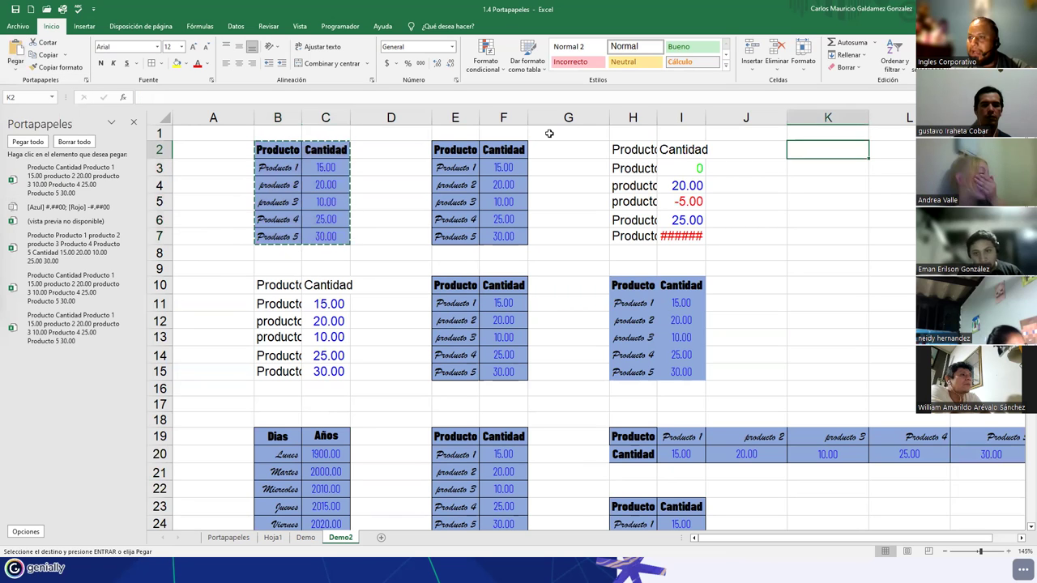
pyautogui.click(15, 64)
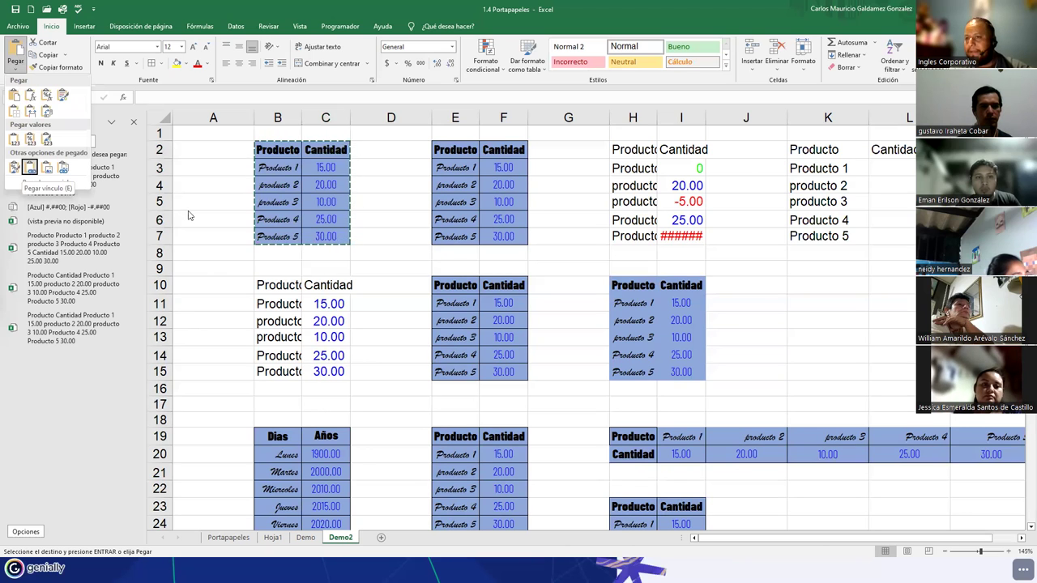
pyautogui.click(62, 168)
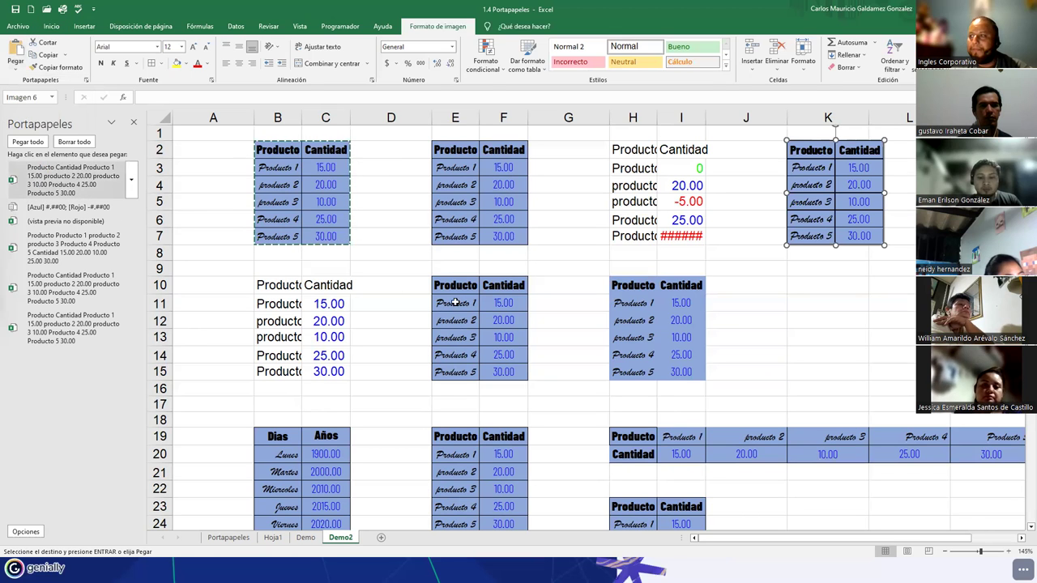
# Move the linked picture of the table down a few rows and back up beside row 2.
pyautogui.click(310, 189)
pyautogui.moveTo(278, 150); pyautogui.dragTo(331, 234)
pyautogui.click(829, 237)
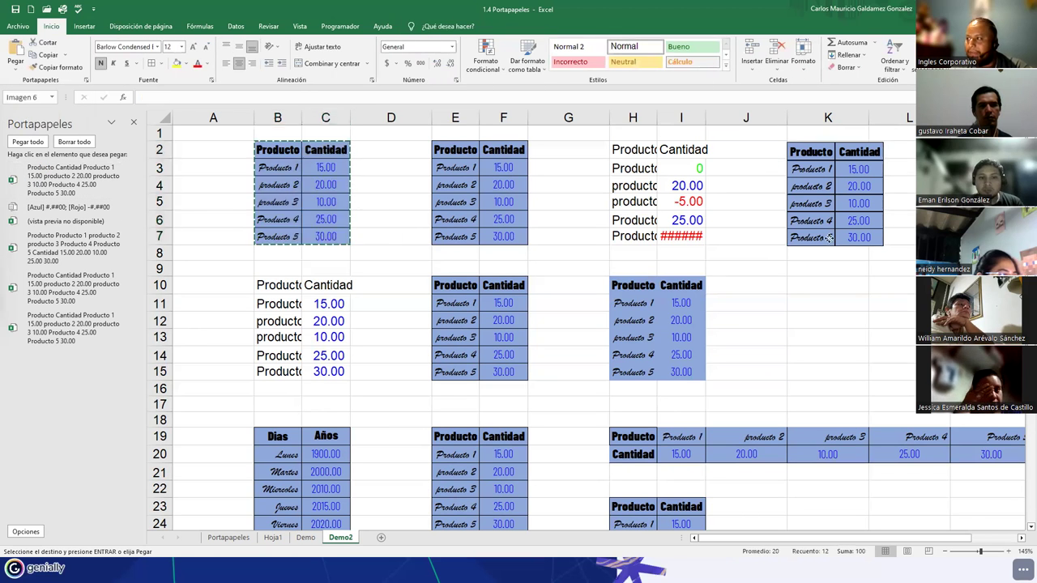
pyautogui.moveTo(829, 237); pyautogui.dragTo(831, 317)
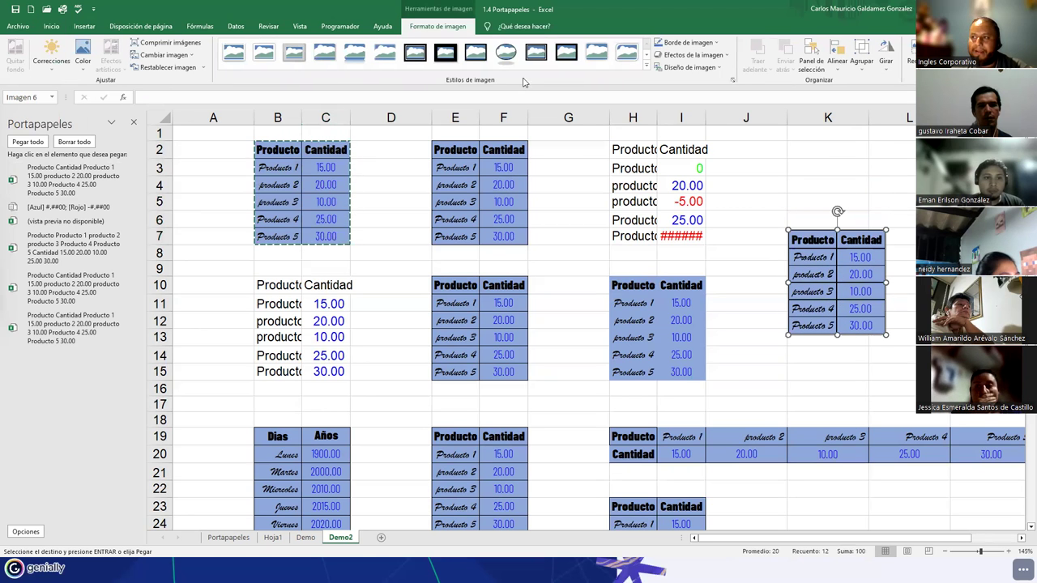
pyautogui.moveTo(830, 284); pyautogui.dragTo(831, 198)
pyautogui.click(375, 320)
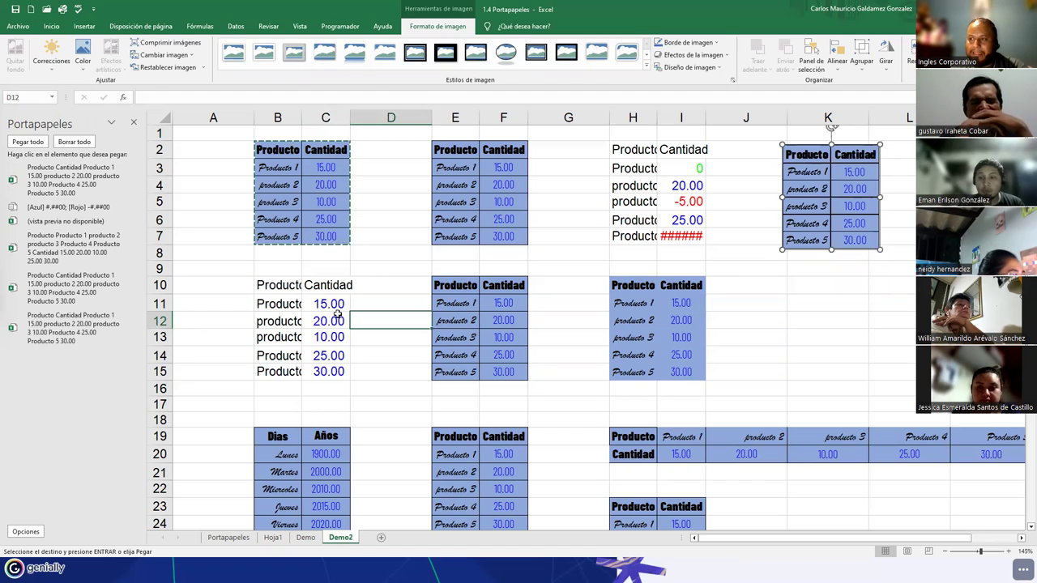
# Copy the block of six tables in B2:I15 and paste it as a picture.
pyautogui.moveTo(256, 148); pyautogui.dragTo(675, 358)
pyautogui.hotkey('ctrl', 'c')
pyautogui.click(16, 69)
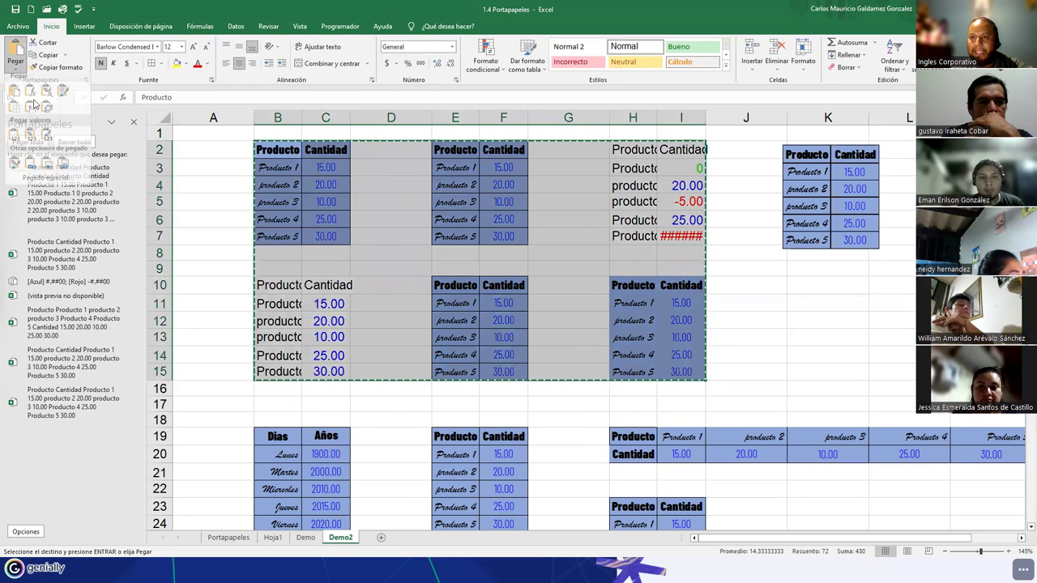
pyautogui.click(47, 162)
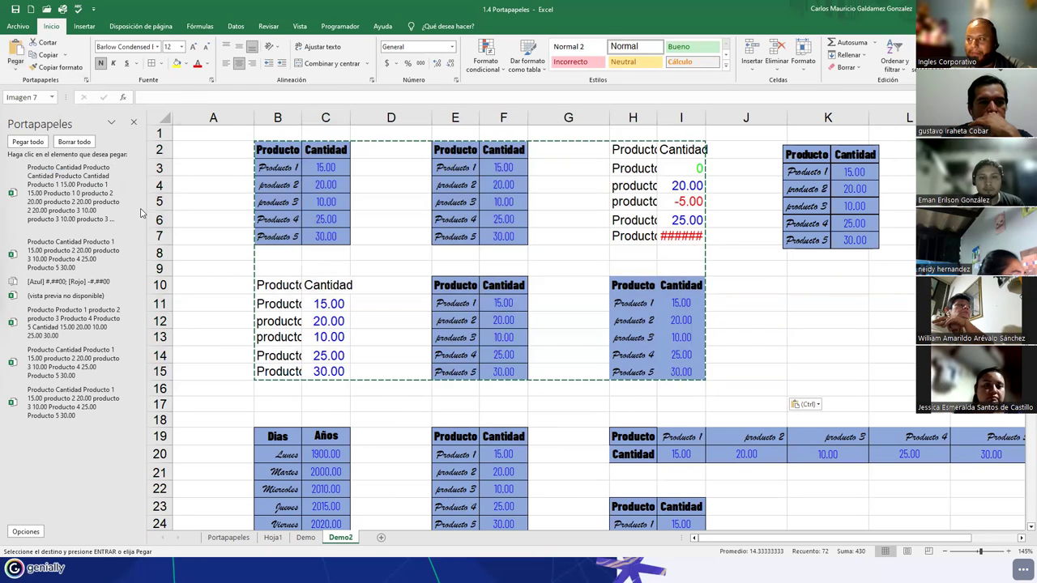
# Move the pasted picture of the tables below all the other tables, starting at B39.
pyautogui.scroll(-5, 527, 336)
pyautogui.scroll(2, 449, 225)
pyautogui.moveTo(449, 224); pyautogui.dragTo(492, 484)
pyautogui.scroll(3, 626, 358)
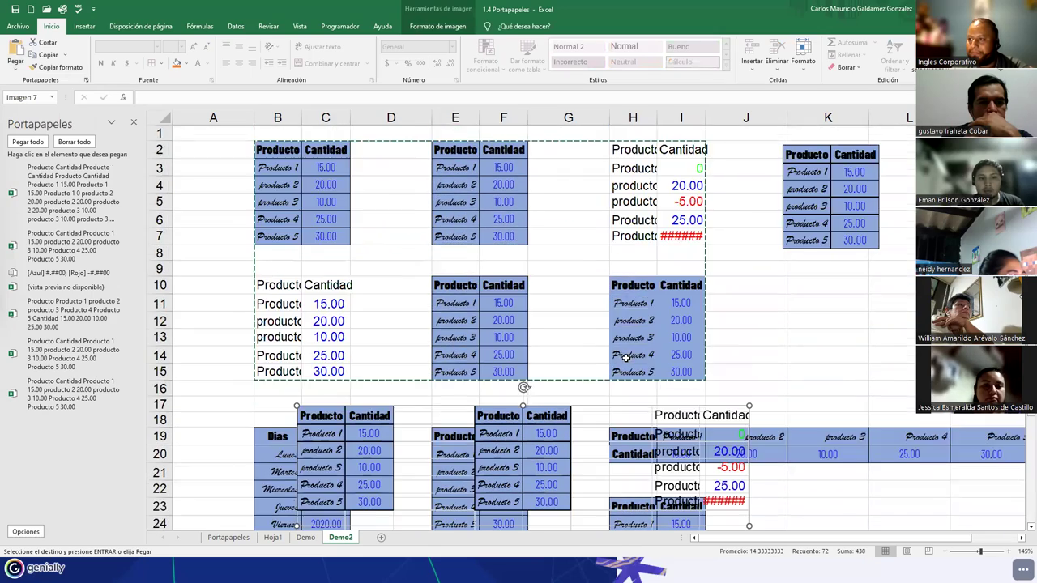
pyautogui.scroll(-6, 626, 357)
pyautogui.moveTo(567, 130); pyautogui.dragTo(567, 371)
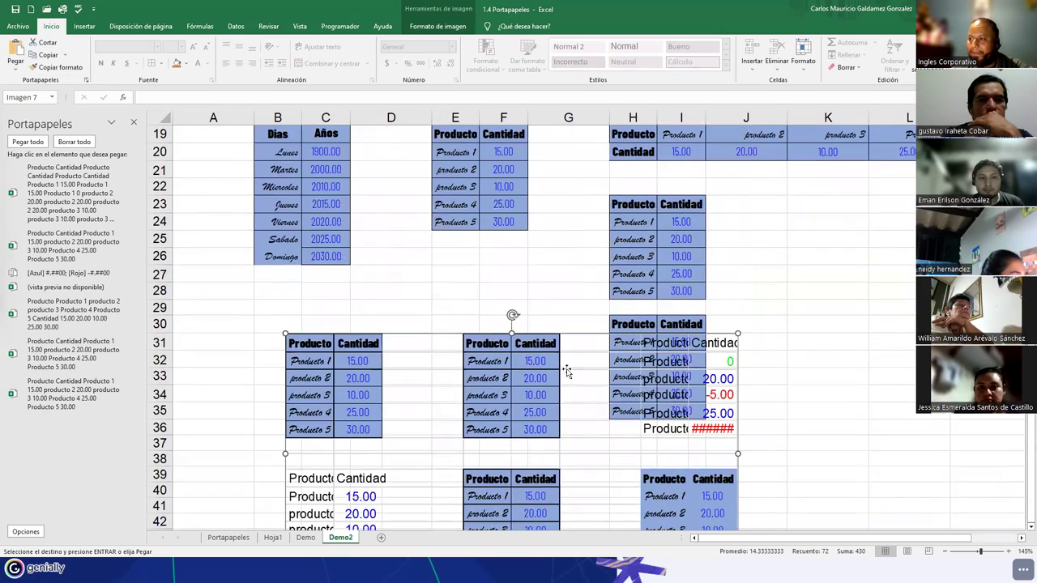
pyautogui.scroll(-4, 567, 371)
pyautogui.moveTo(537, 231); pyautogui.dragTo(510, 371)
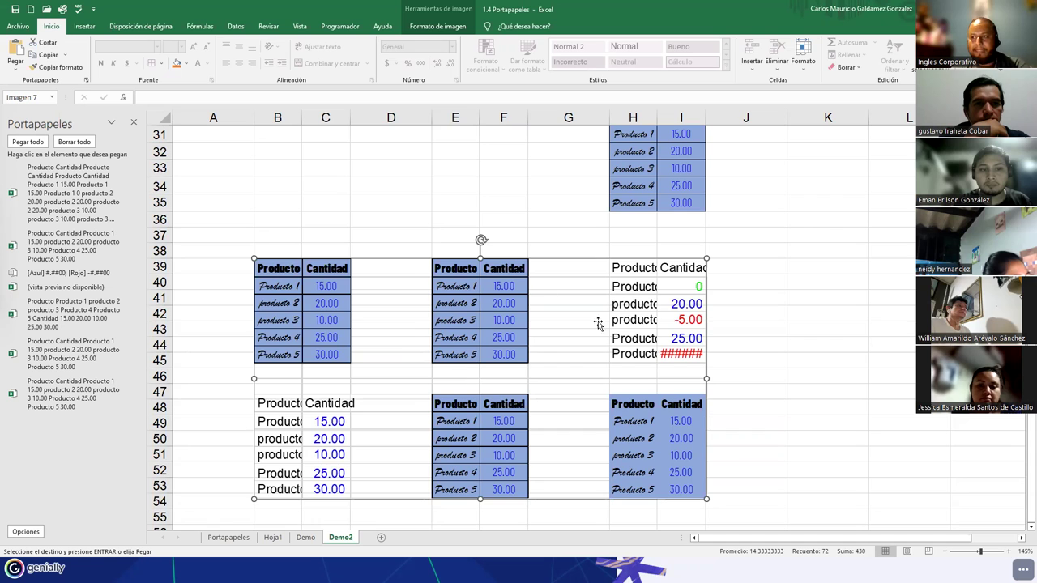
pyautogui.scroll(10, 430, 332)
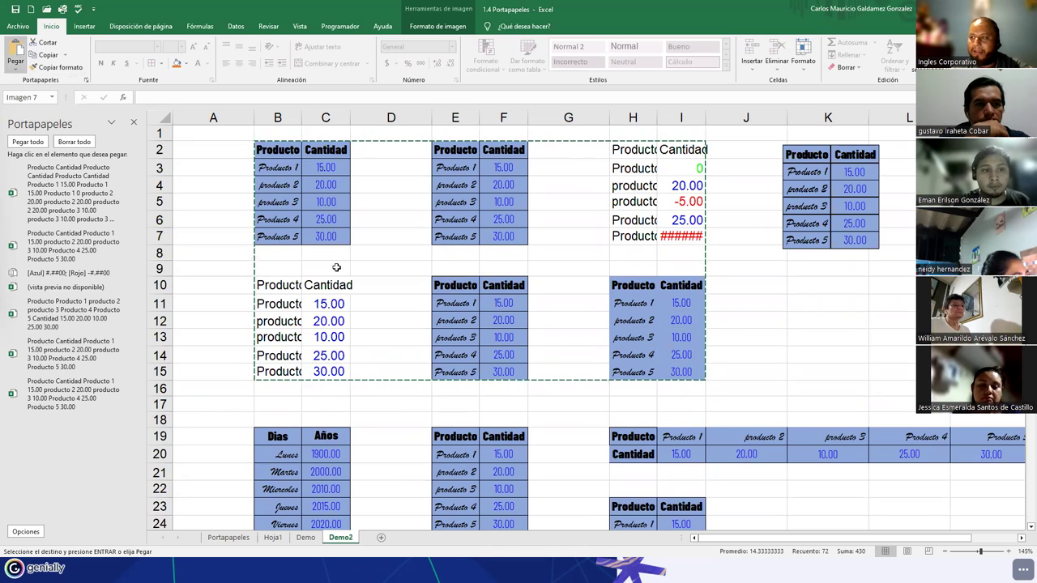
pyautogui.scroll(-3, 705, 352)
pyautogui.click(631, 360)
pyautogui.hotkey('ctrl', 'v')
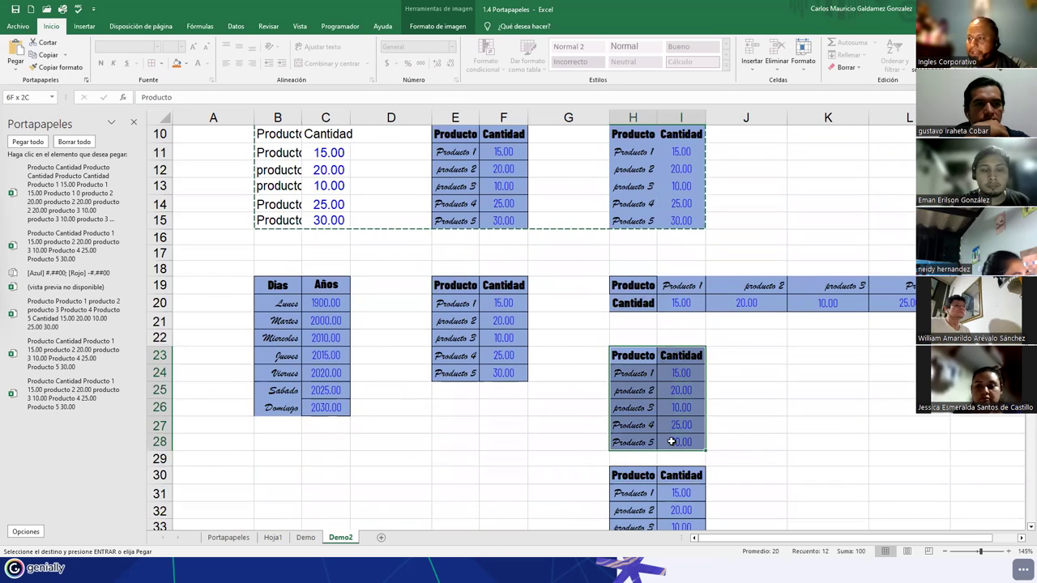
pyautogui.click(377, 319)
# Copy the unformatted product table in B10:C15 and paste it transposed at K25.
pyautogui.scroll(1, 377, 320)
pyautogui.moveTo(280, 182); pyautogui.dragTo(312, 271)
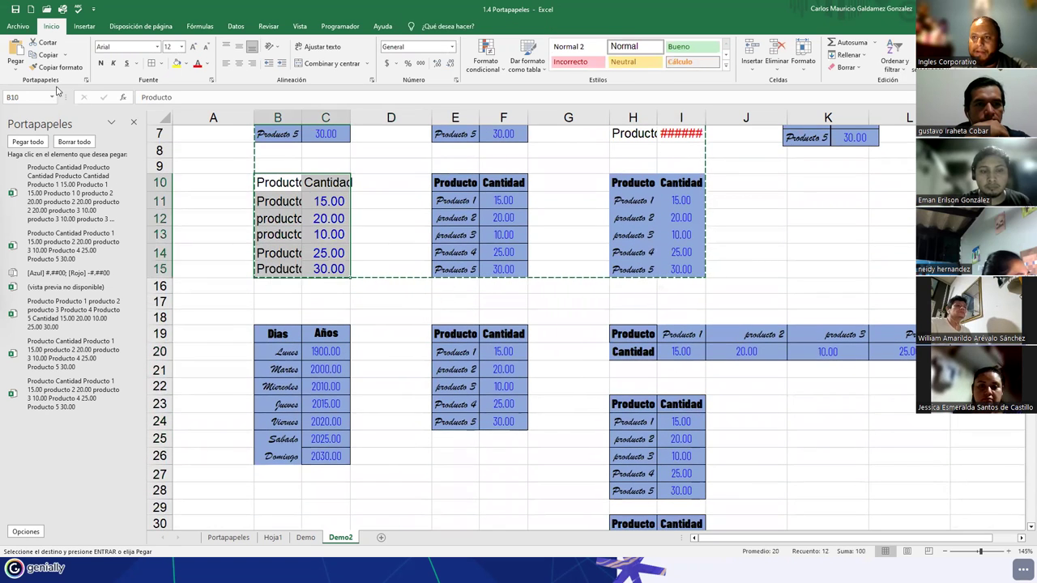
pyautogui.click(42, 55)
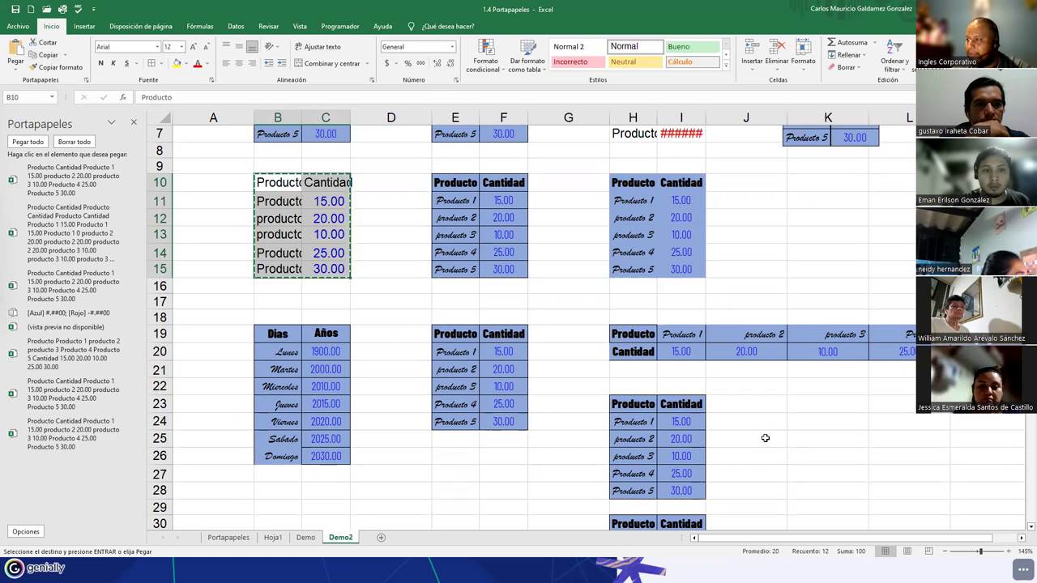
pyautogui.click(805, 439)
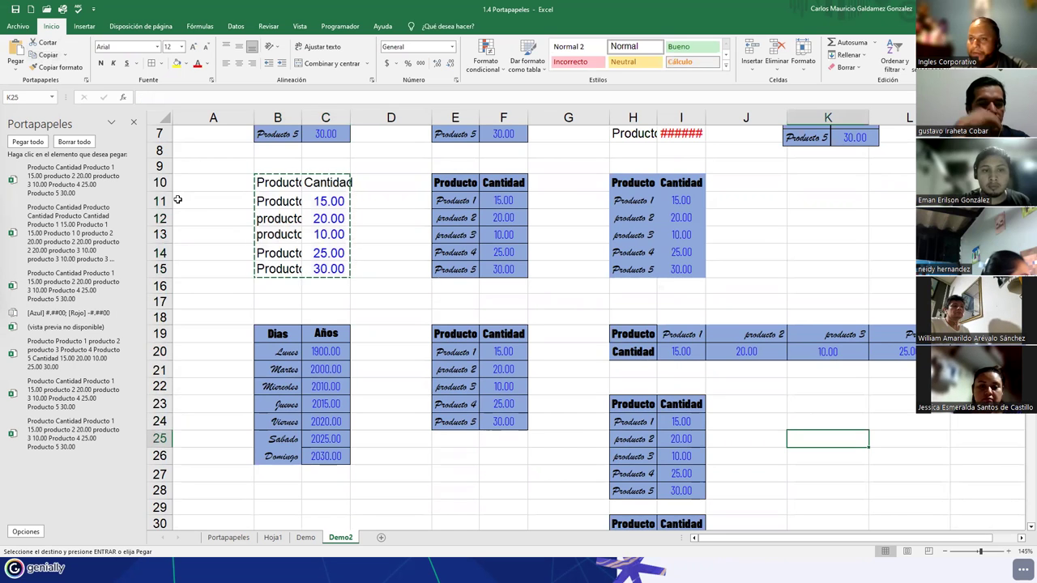
pyautogui.click(16, 65)
pyautogui.click(47, 112)
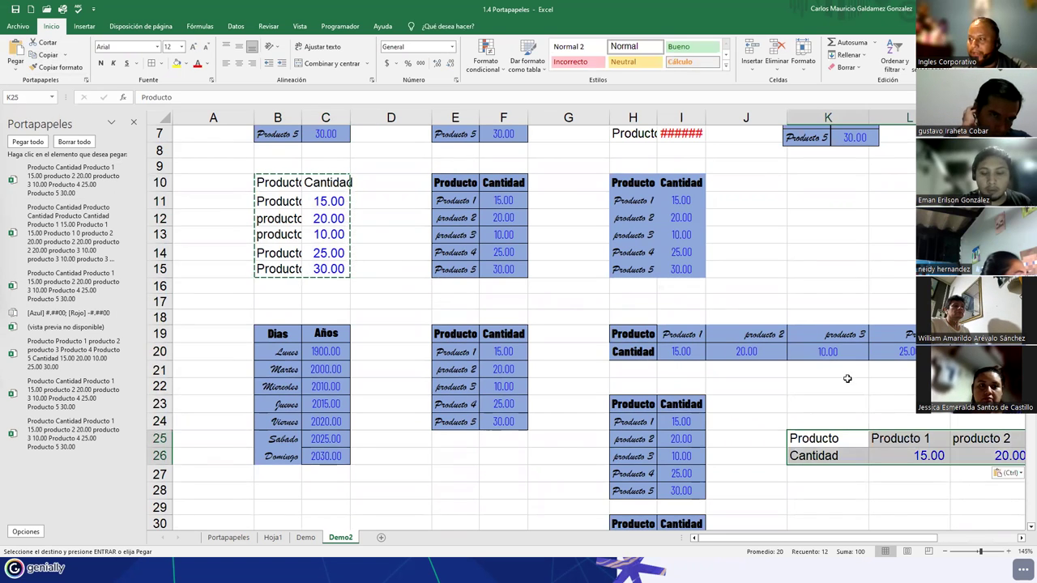
# Copy the horizontal product table starting at K25 and paste it transposed at K29.
pyautogui.scroll(-2, 697, 291)
pyautogui.click(45, 55)
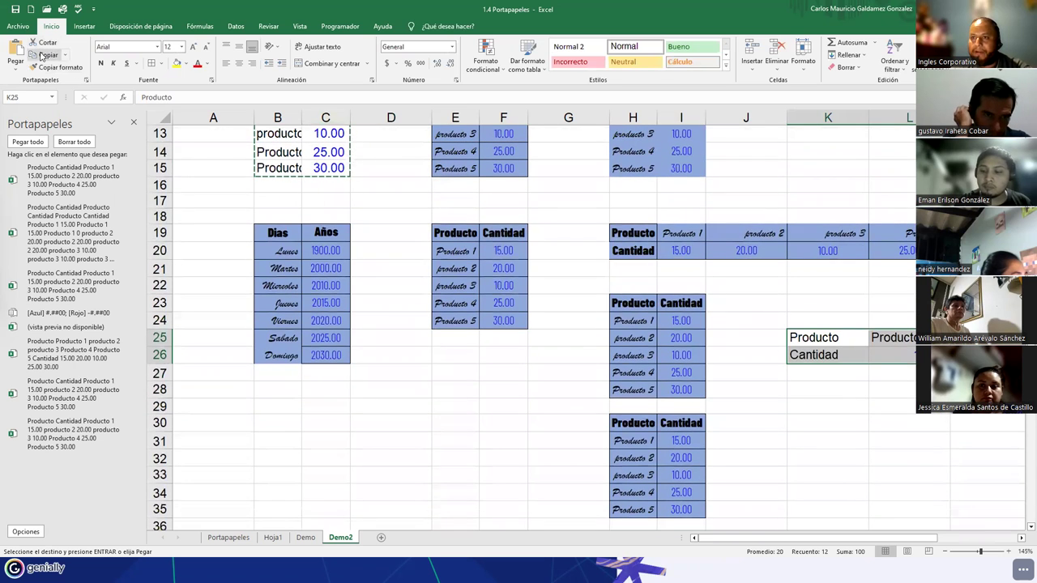
pyautogui.click(811, 392)
pyautogui.click(812, 403)
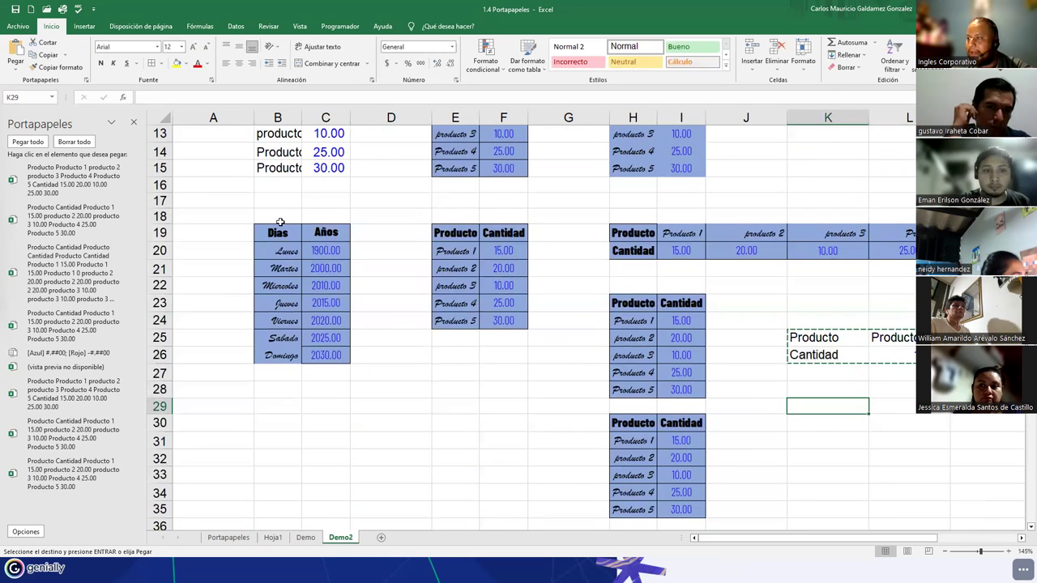
pyautogui.click(15, 65)
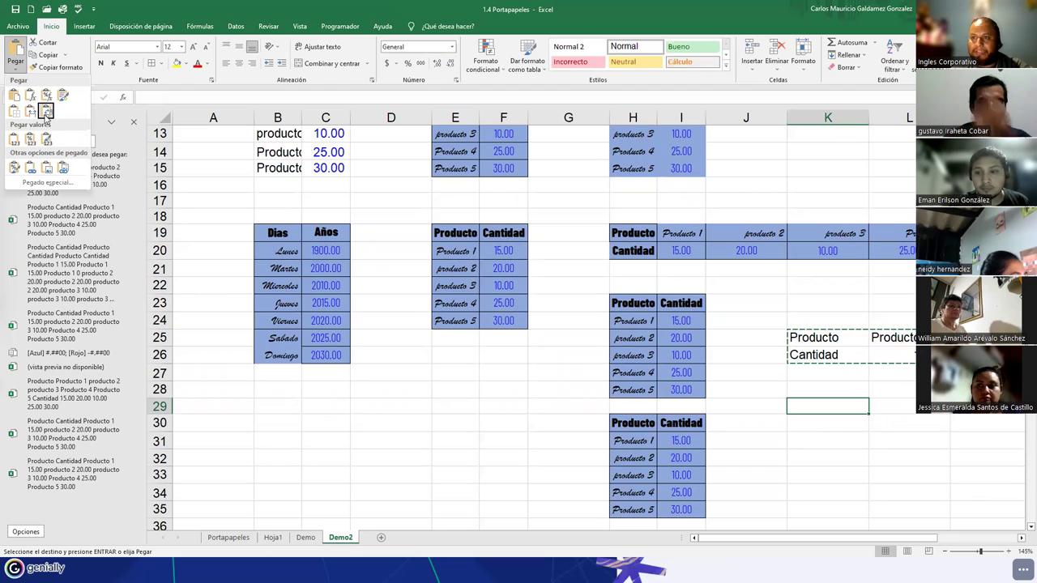
pyautogui.click(46, 113)
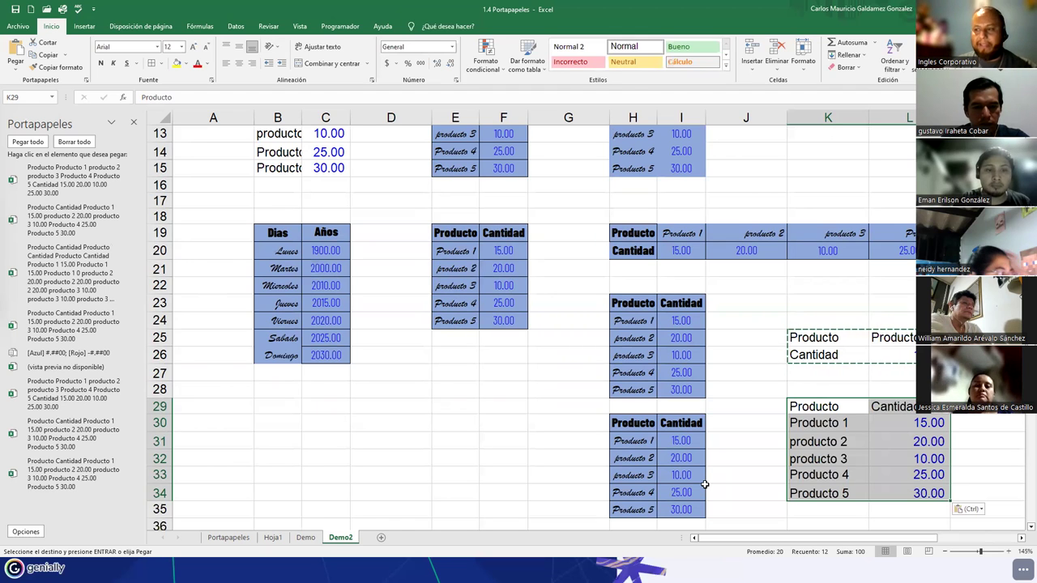
# Copy the formatted table in B2:C7 and look through the items collected on the clipboard.
pyautogui.click(484, 427)
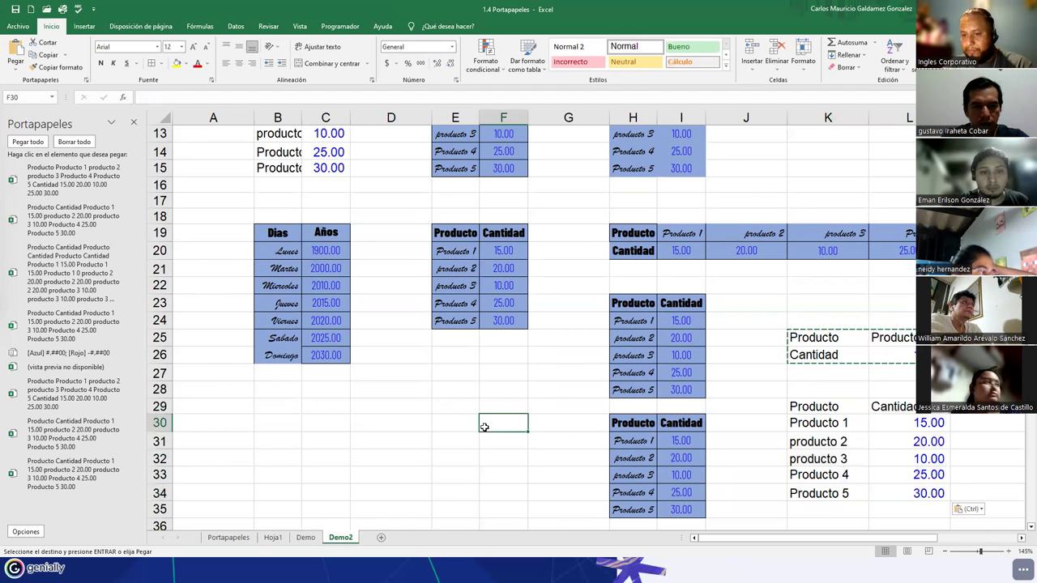
pyautogui.scroll(4, 484, 427)
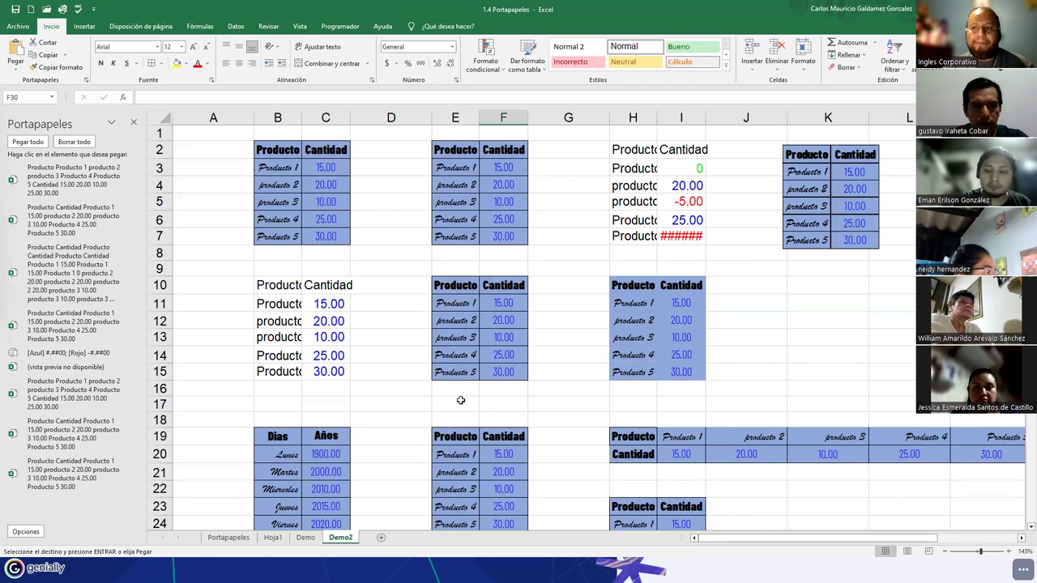
pyautogui.moveTo(272, 152); pyautogui.dragTo(313, 240)
pyautogui.hotkey('ctrl', 'c')
pyautogui.scroll(-1, 79, 276)
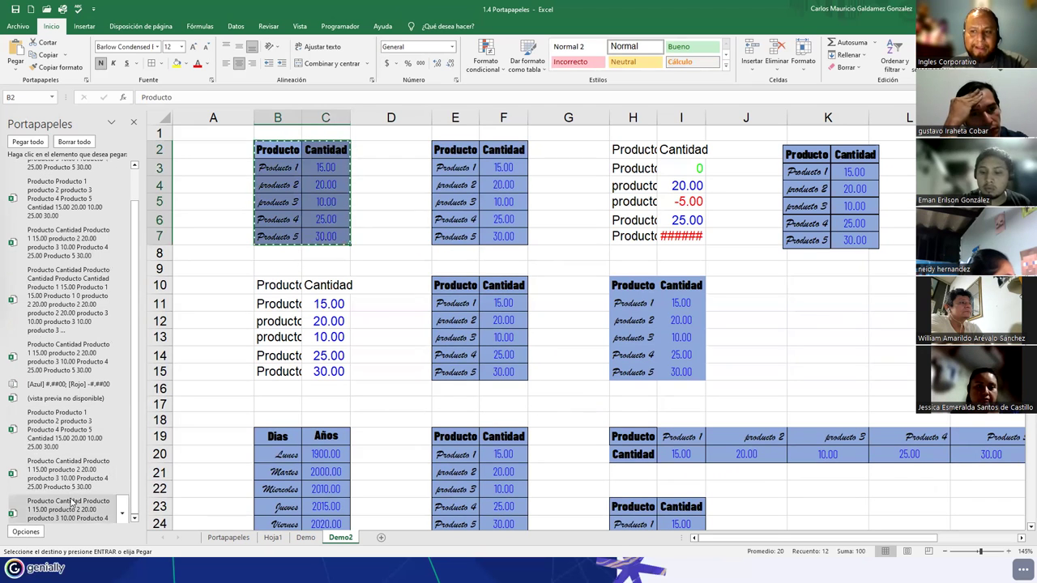
pyautogui.scroll(1, 81, 308)
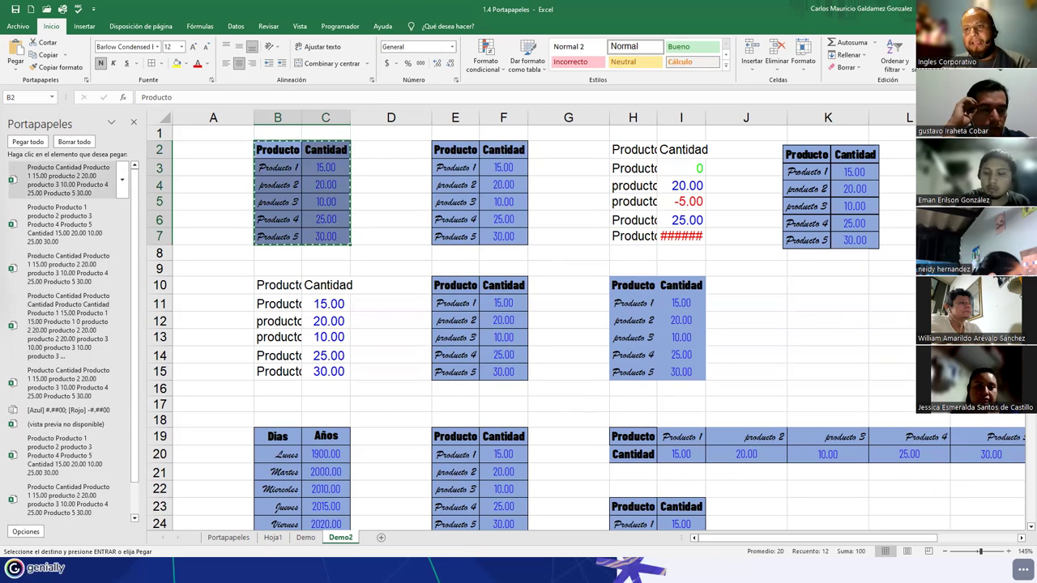
# Paste all the collected clipboard items starting at B60 and look over the pasted block.
pyautogui.scroll(-14, 273, 446)
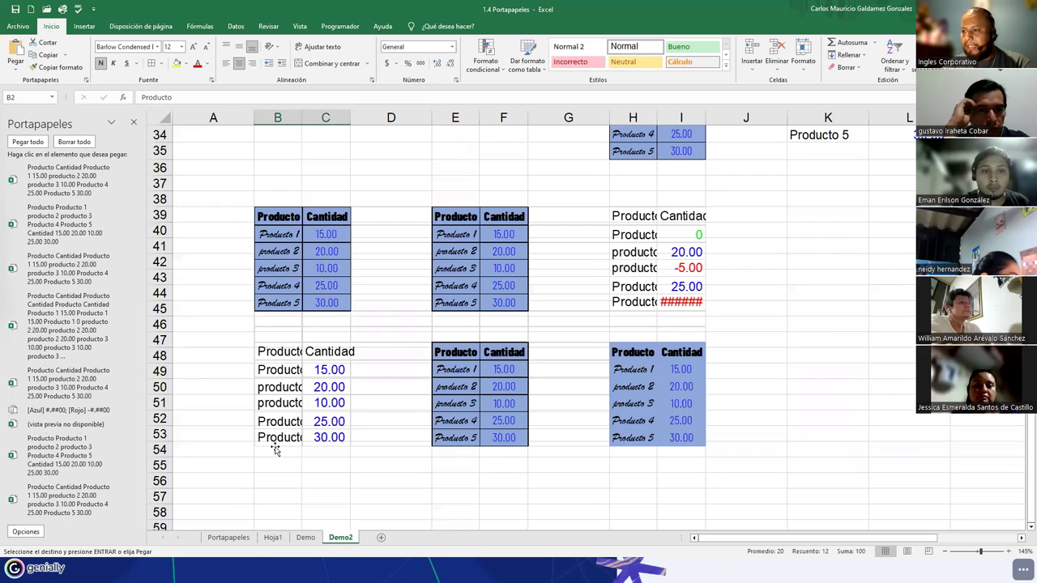
pyautogui.click(267, 392)
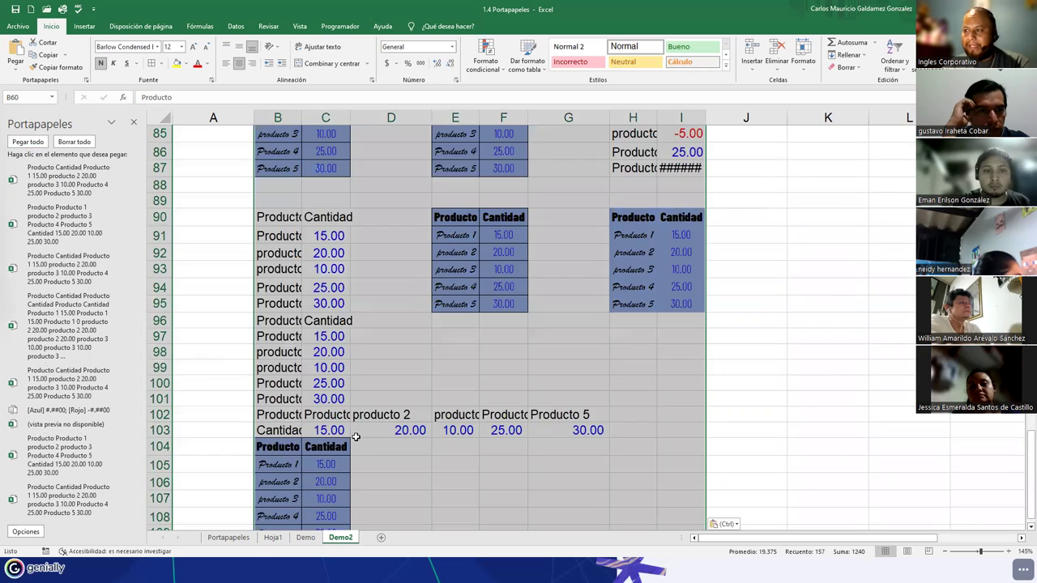
pyautogui.scroll(5, 678, 433)
pyautogui.scroll(5, 678, 432)
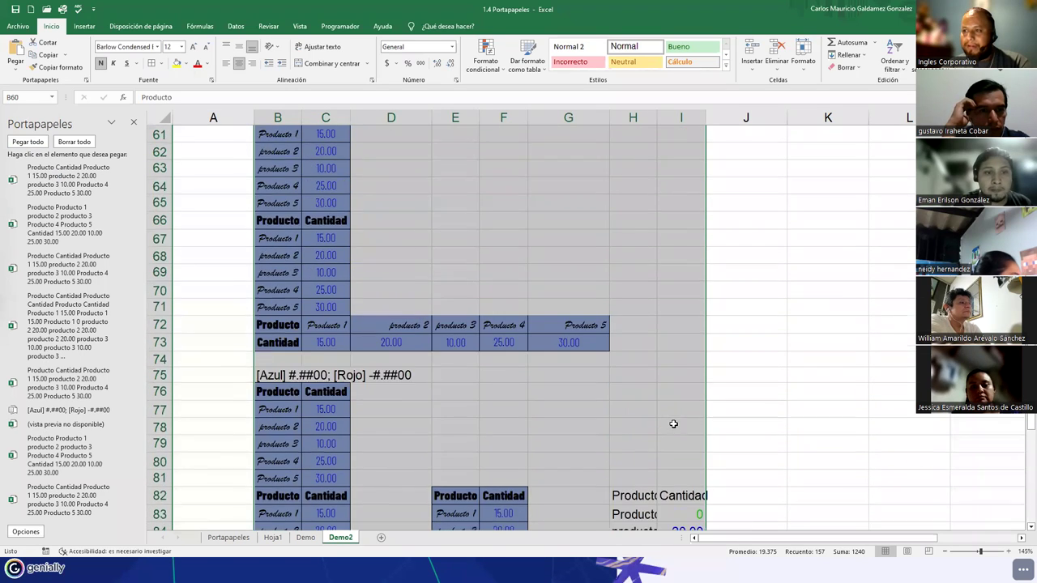
pyautogui.scroll(-11, 606, 418)
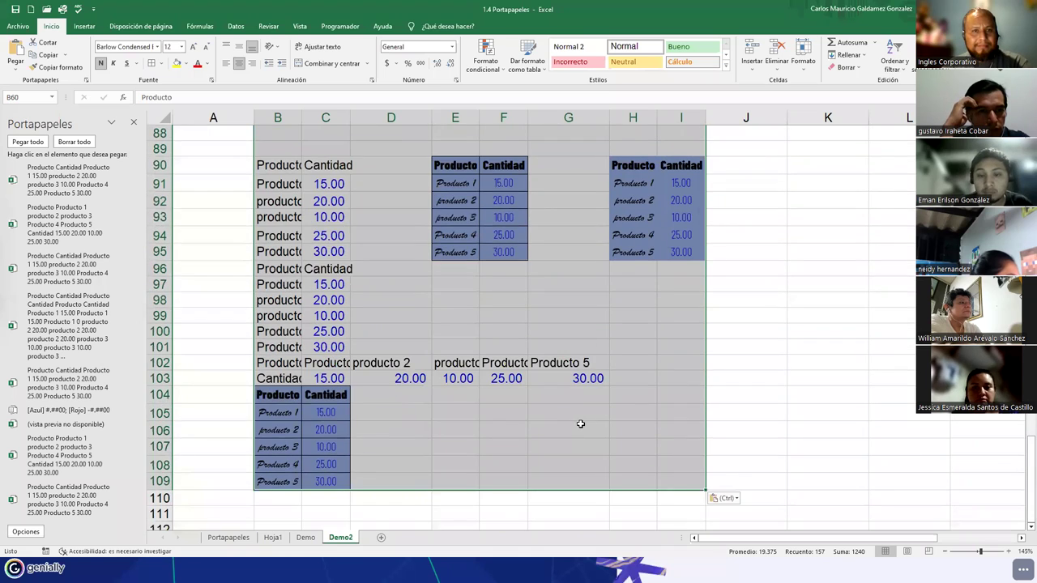
pyautogui.scroll(9, 583, 422)
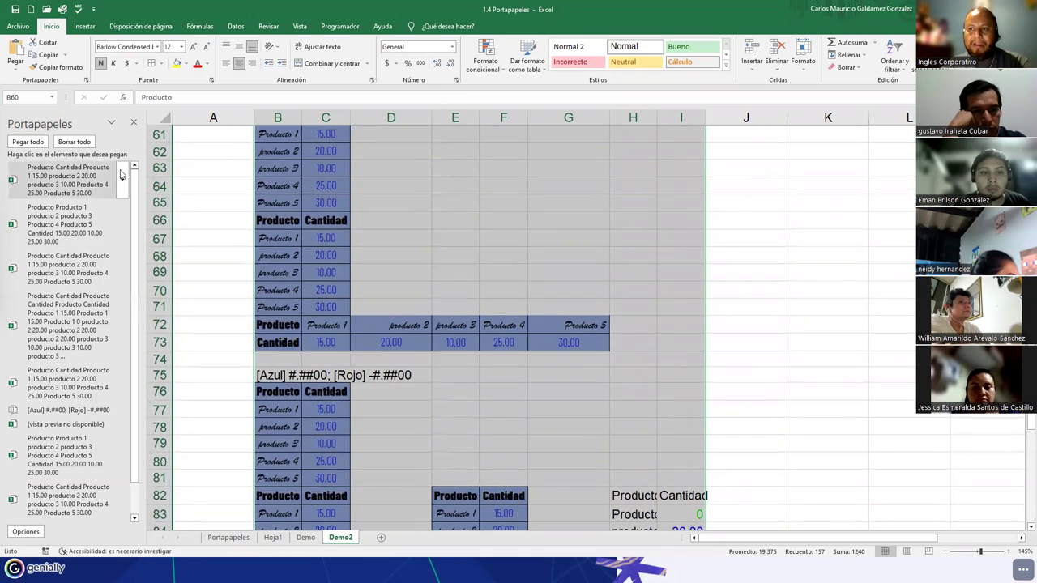
# Clear all the items from the clipboard and close its pane.
pyautogui.click(231, 208)
pyautogui.scroll(18, 232, 208)
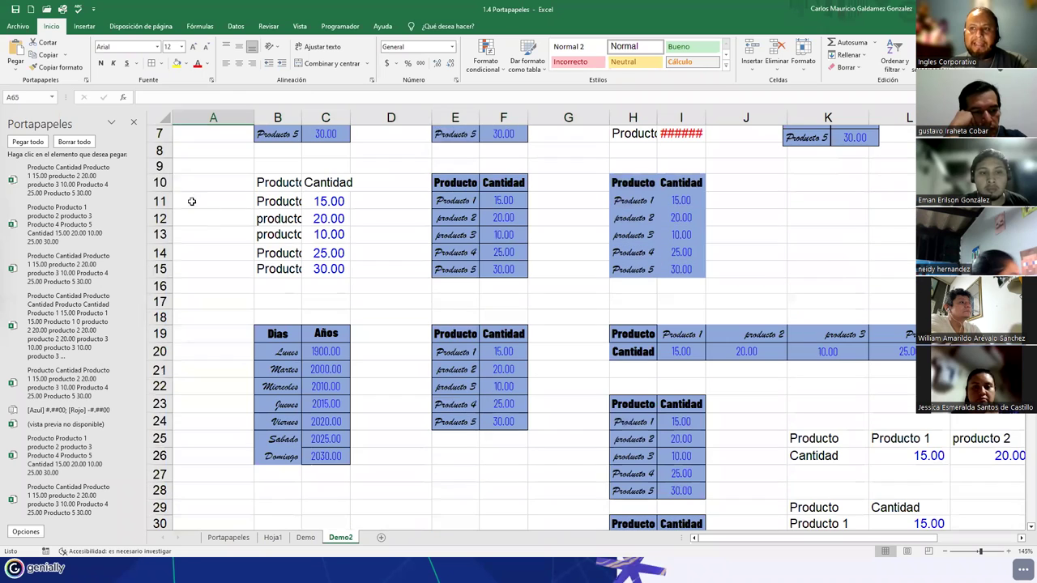
pyautogui.click(75, 142)
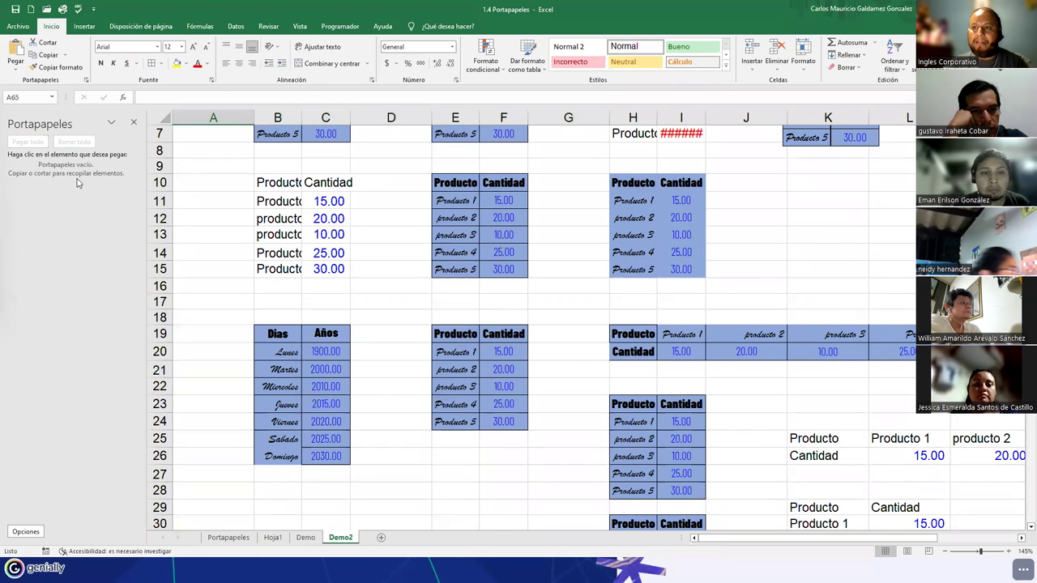
pyautogui.click(134, 123)
pyautogui.scroll(2, 453, 331)
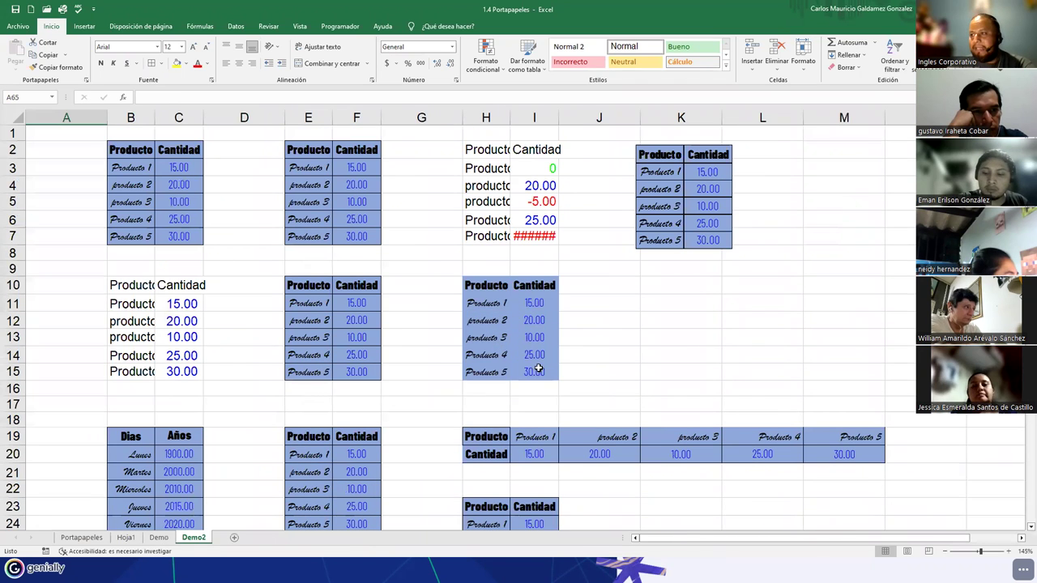
# AutoFit the width of column H to its contents.
pyautogui.click(487, 302)
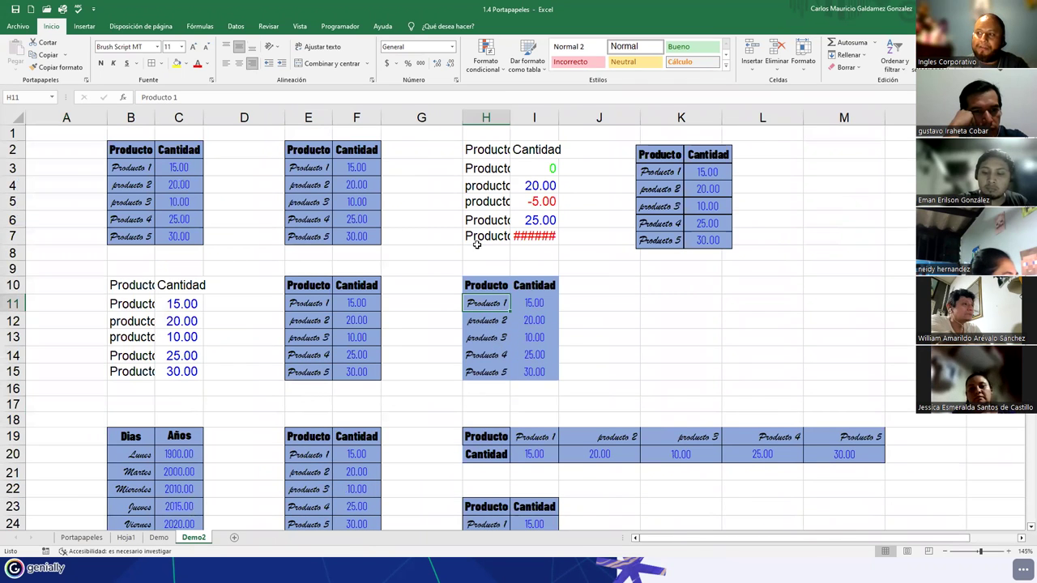
pyautogui.doubleClick(510, 118)
pyautogui.click(251, 369)
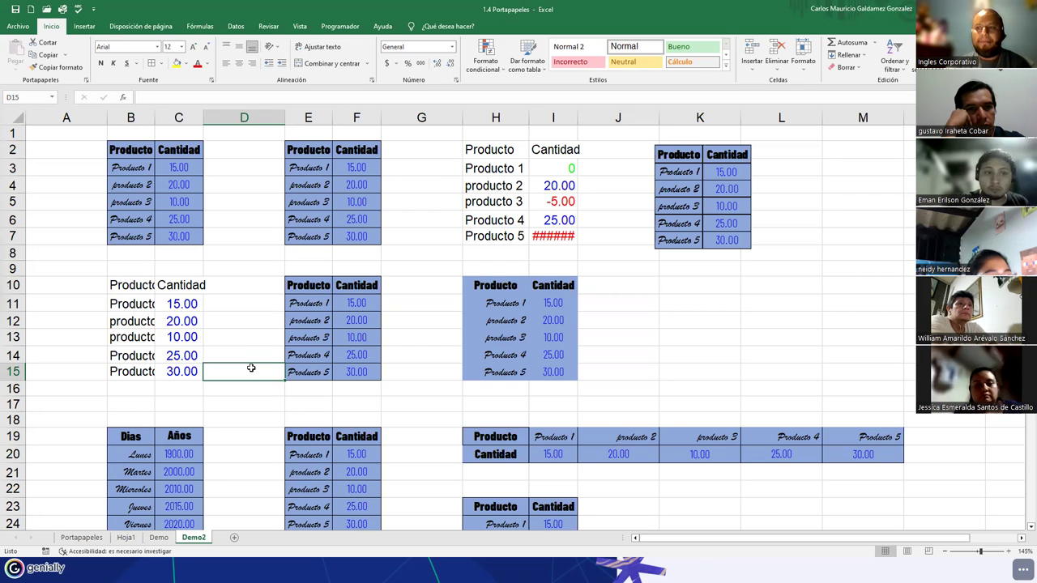
pyautogui.click(240, 333)
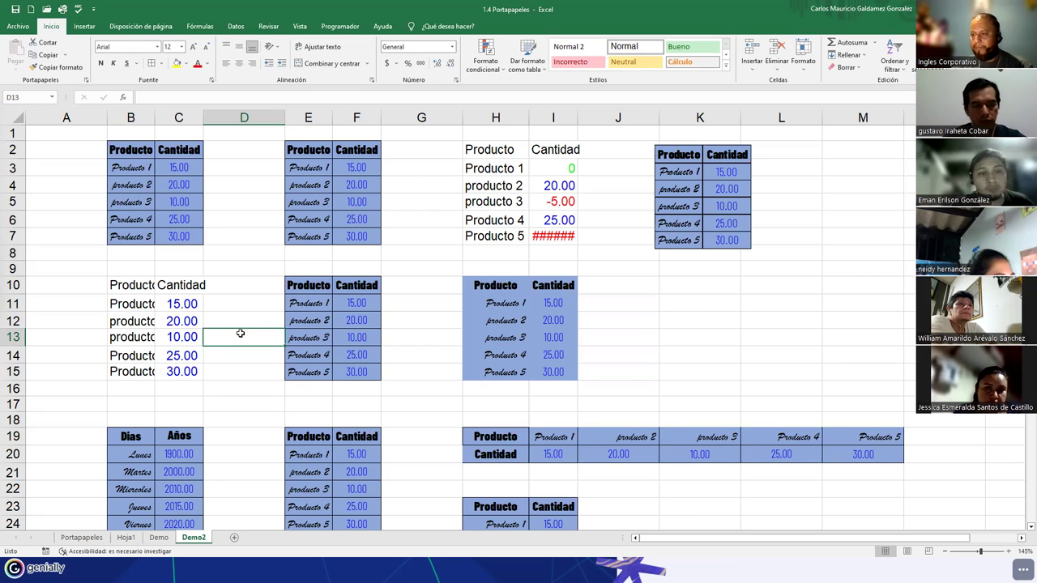
# Switch to the Genially presentation and advance through it to the ZONA DE CONSULTAS slide.
pyautogui.hotkey('alt', 'Tab')
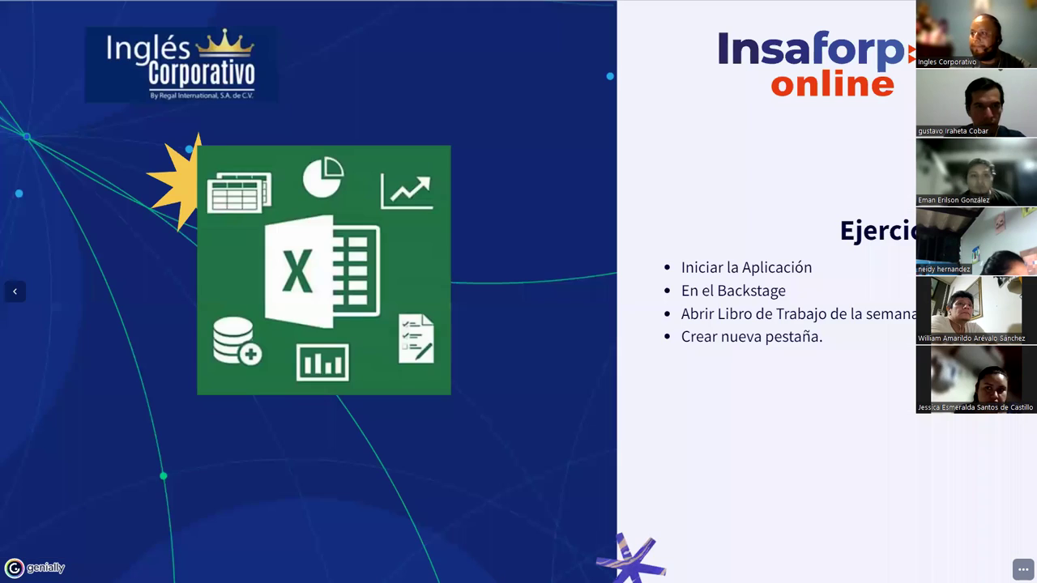
pyautogui.press('Right')
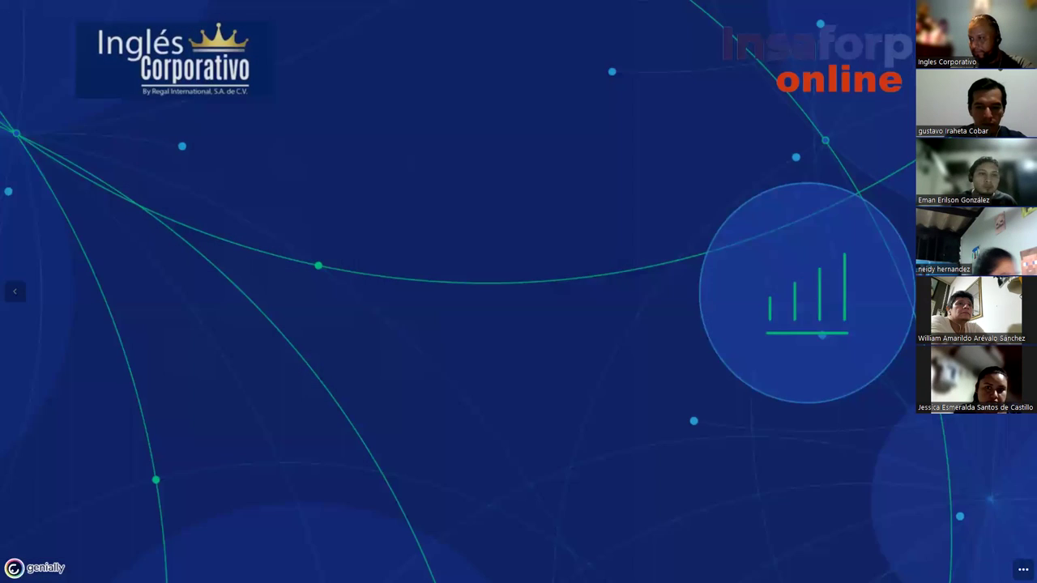
pyautogui.press('Right')
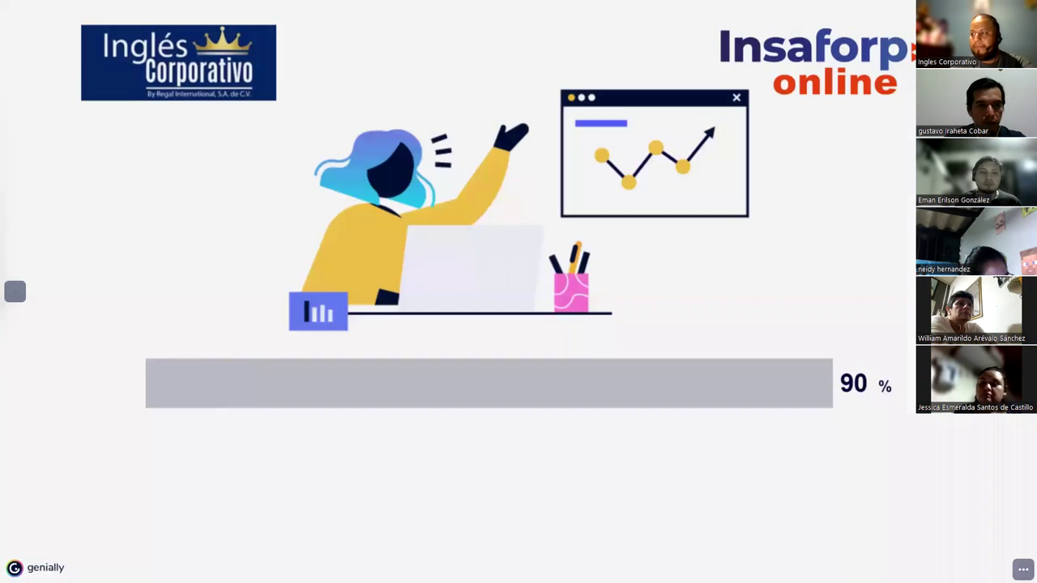
pyautogui.press('Right')
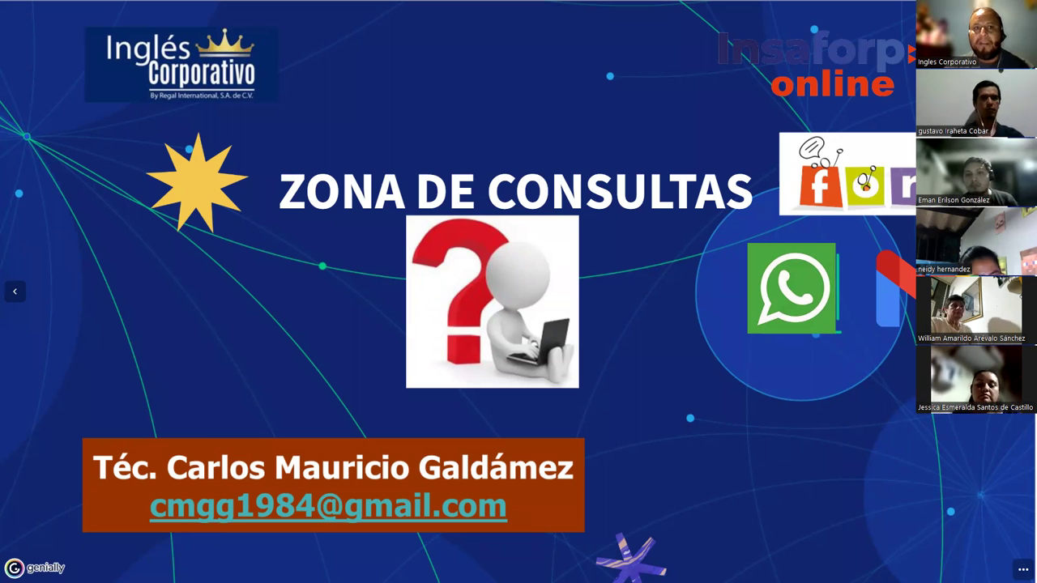
# Return to the Excel workbook and open the Portapapeles sheet.
pyautogui.hotkey('alt', 'Tab')
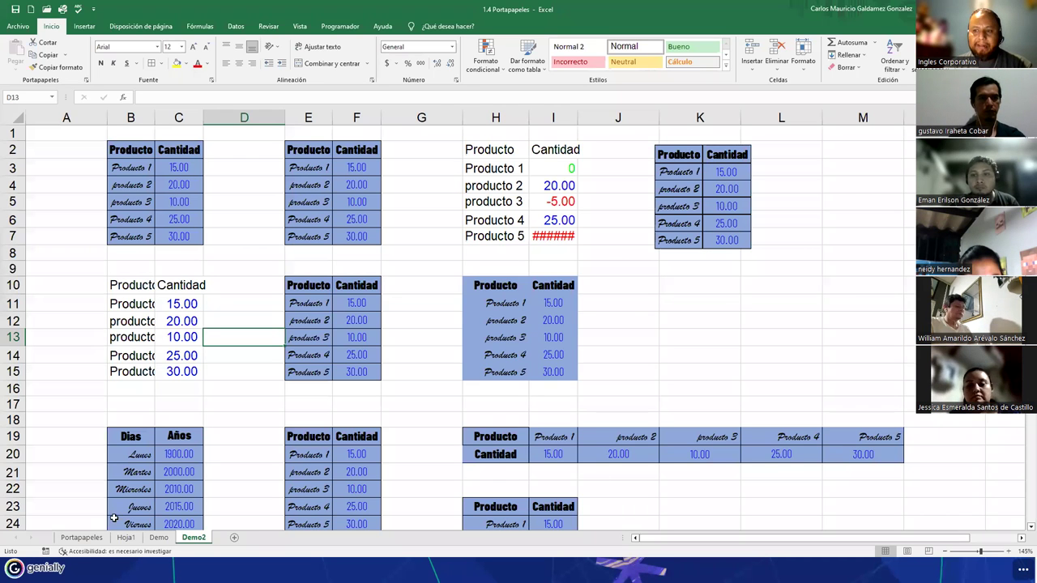
pyautogui.click(77, 538)
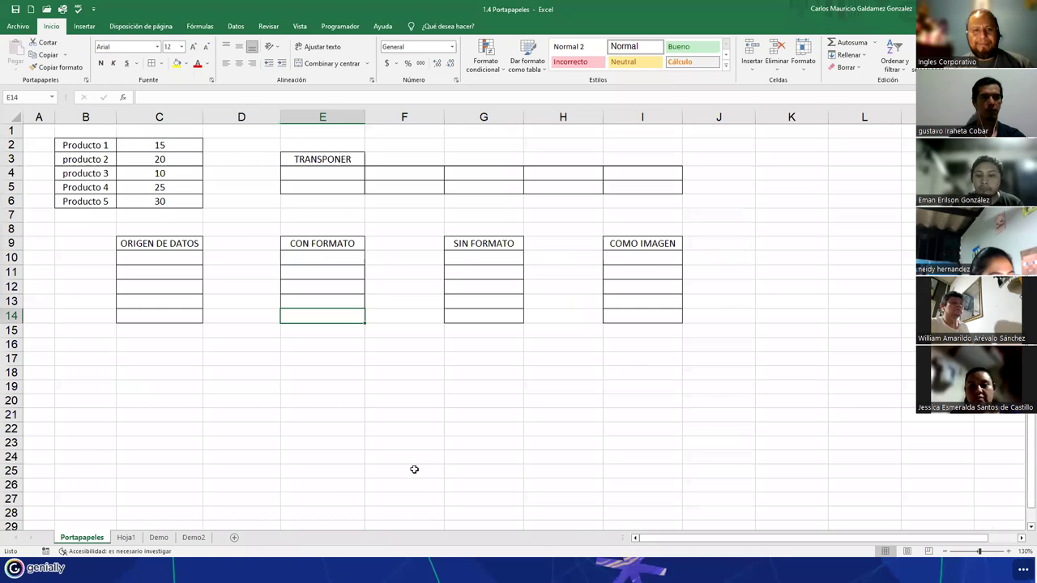
pyautogui.click(311, 423)
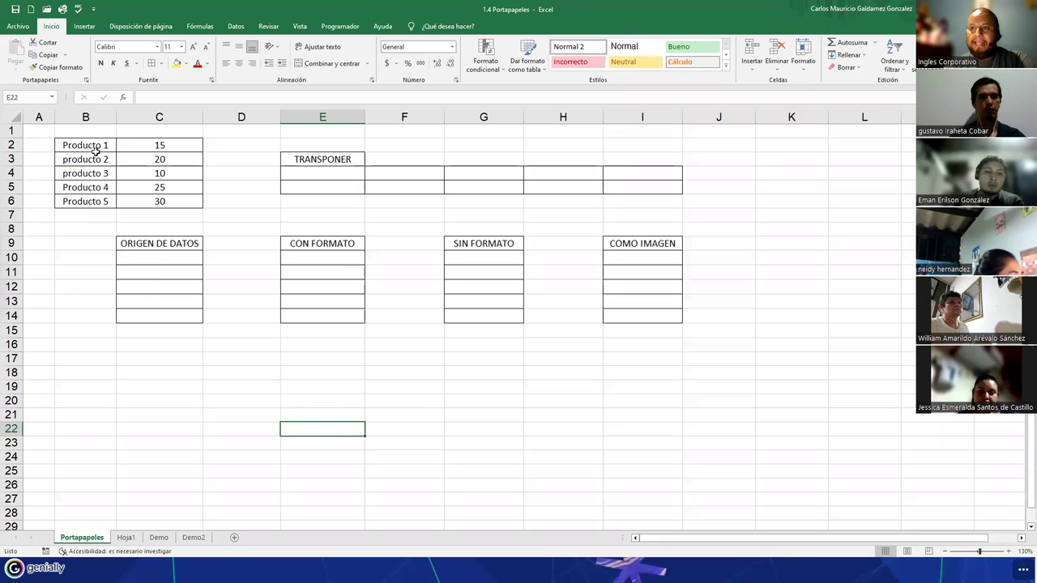
# Review the product list in B2:C6 and the TRANSPONER, ORIGEN DE DATOS, CON FORMATO, SIN FORMATO and COMO IMAGEN practice areas.
pyautogui.moveTo(77, 145); pyautogui.dragTo(135, 188)
pyautogui.moveTo(138, 198); pyautogui.dragTo(139, 201)
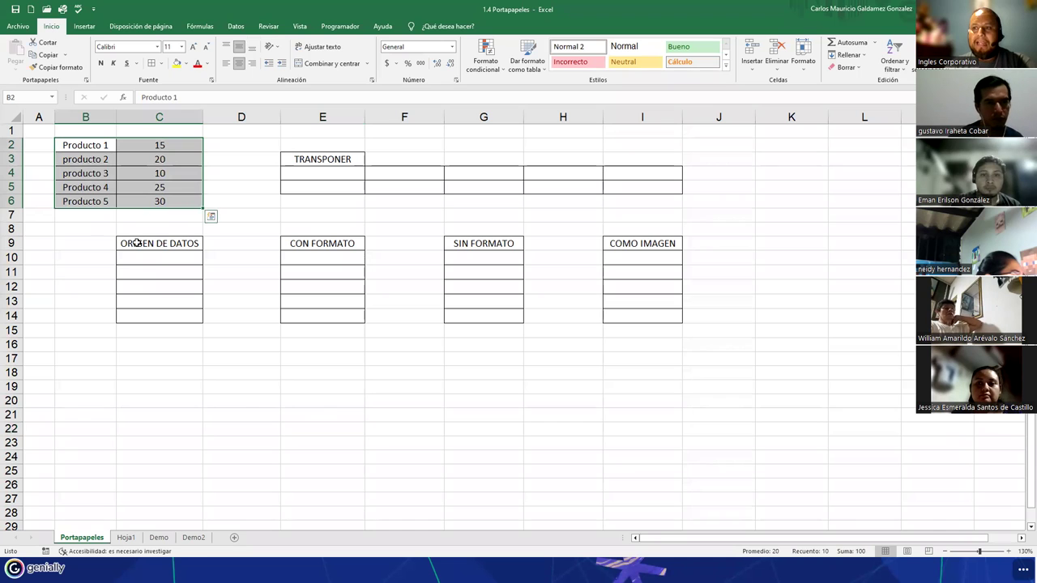
pyautogui.moveTo(138, 243); pyautogui.dragTo(151, 314)
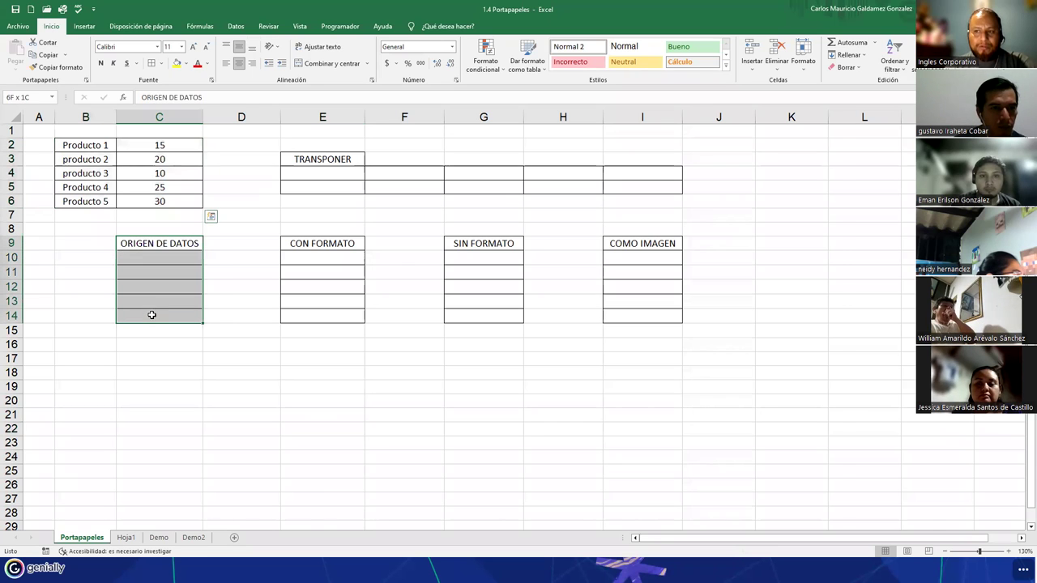
pyautogui.moveTo(339, 243); pyautogui.dragTo(336, 310)
pyautogui.moveTo(469, 243); pyautogui.dragTo(482, 316)
pyautogui.moveTo(640, 243); pyautogui.dragTo(641, 316)
pyautogui.moveTo(313, 173); pyautogui.dragTo(644, 186)
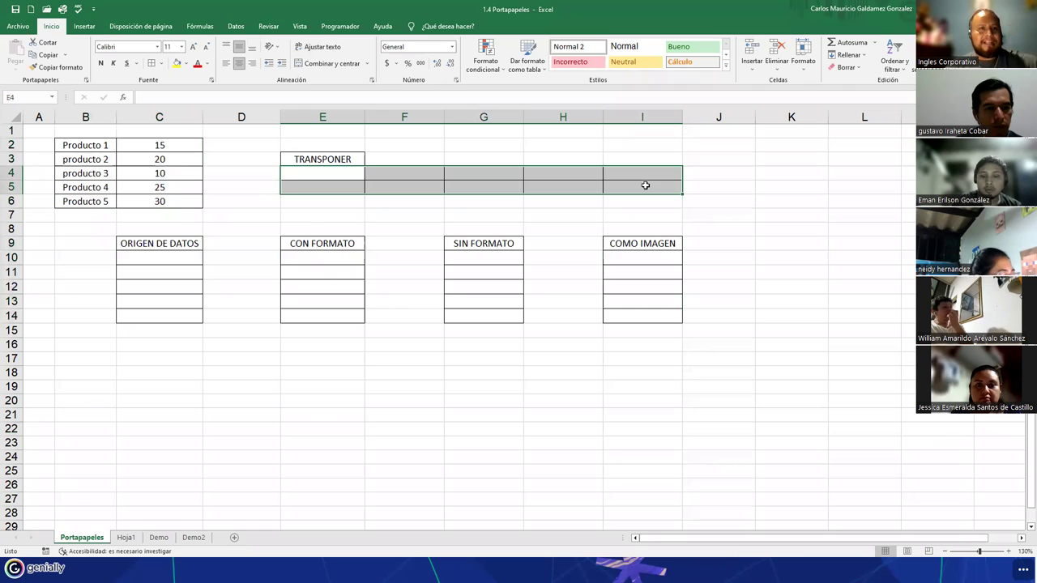
pyautogui.click(253, 342)
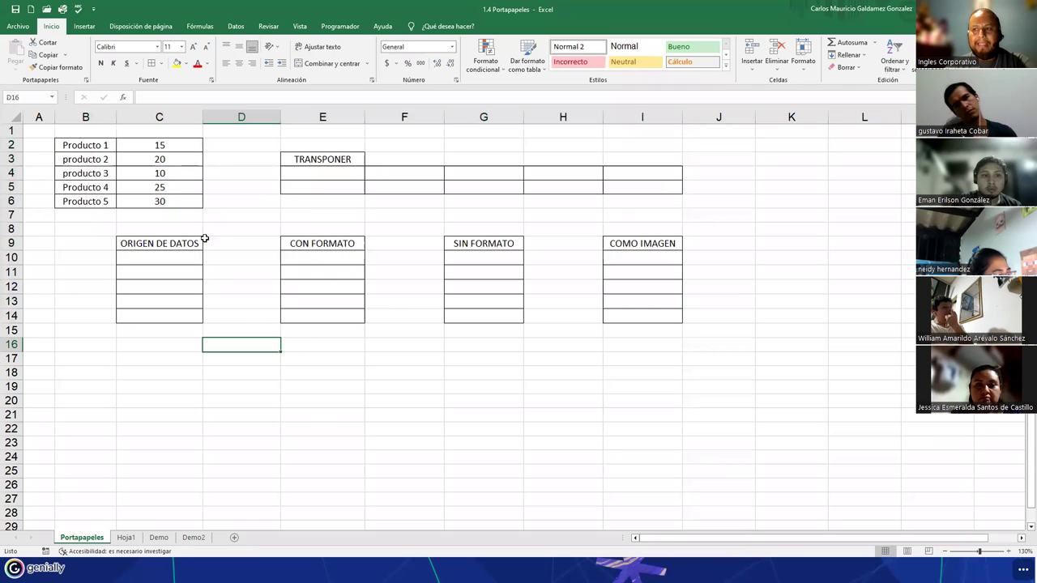
pyautogui.moveTo(170, 257); pyautogui.dragTo(174, 316)
pyautogui.moveTo(324, 257); pyautogui.dragTo(331, 313)
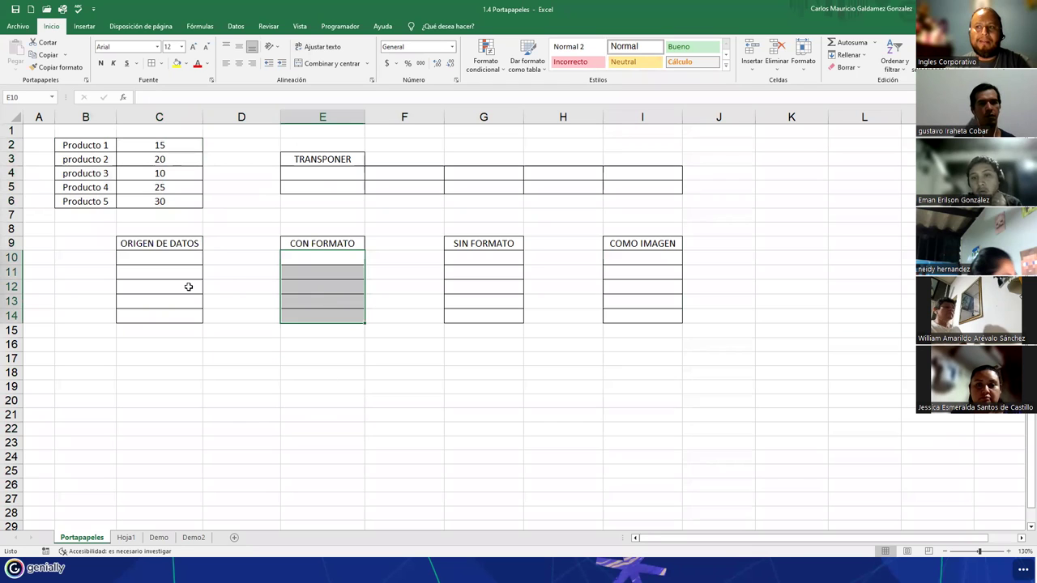
# Apply the Bueno cell style to the product list in B2:C6.
pyautogui.moveTo(152, 145); pyautogui.dragTo(158, 205)
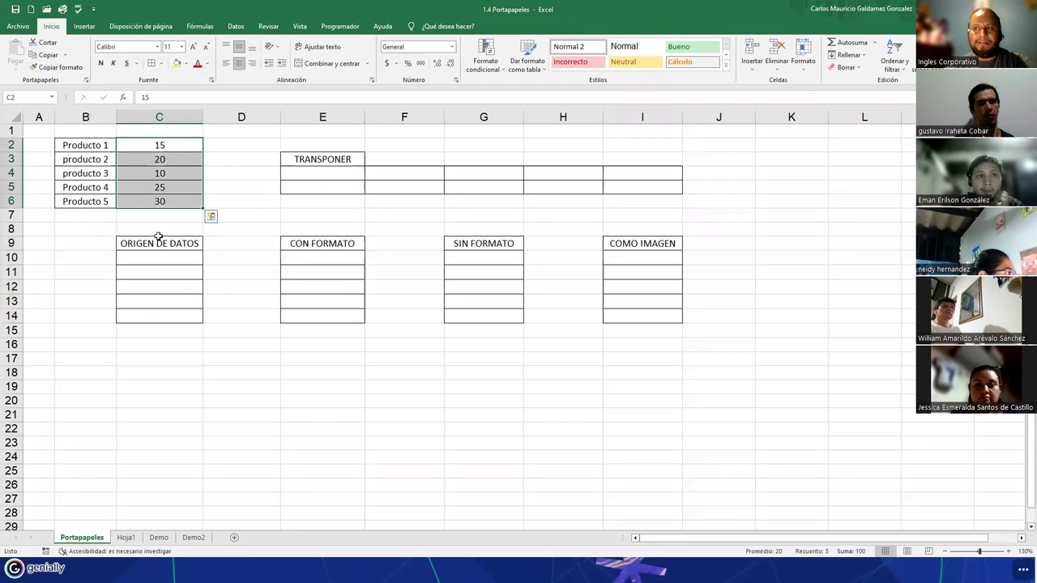
pyautogui.moveTo(83, 142); pyautogui.dragTo(164, 199)
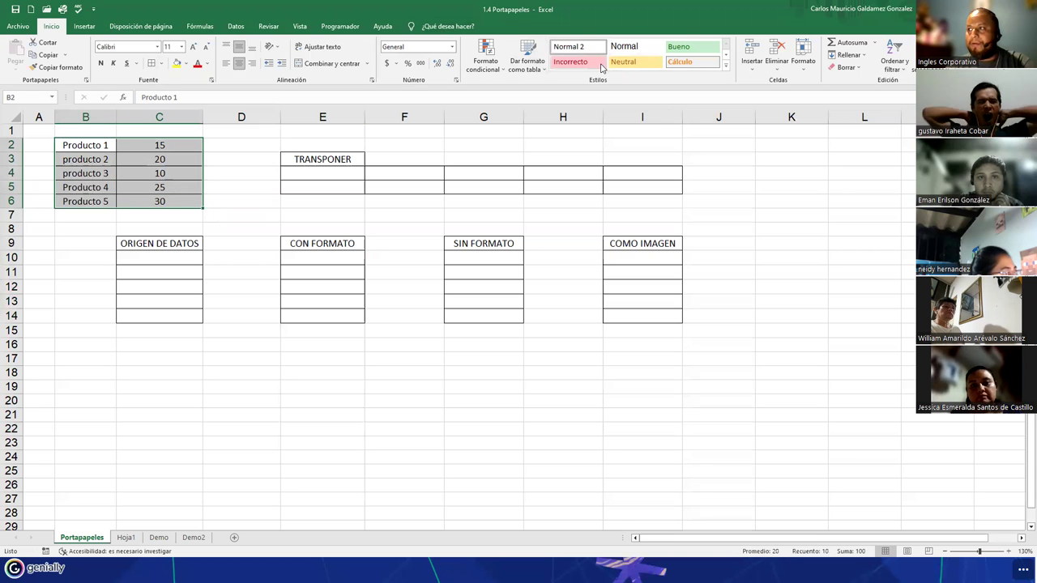
pyautogui.click(679, 47)
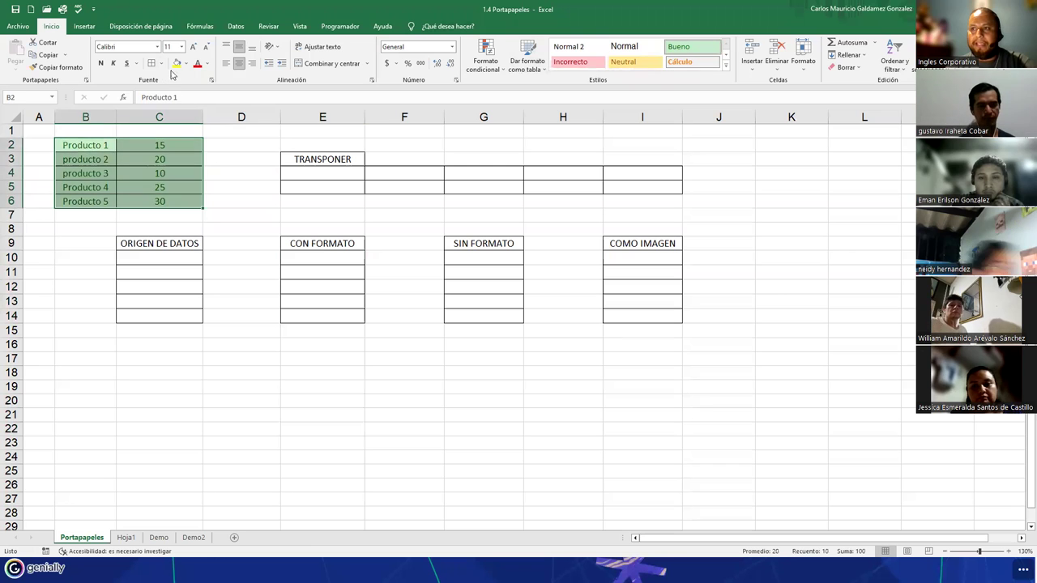
# Make the product names in B2:B6 bold and increase the font size of the values in C2:C6 to 12.
pyautogui.moveTo(96, 147); pyautogui.dragTo(90, 203)
pyautogui.click(100, 63)
pyautogui.moveTo(142, 146); pyautogui.dragTo(136, 202)
pyautogui.click(193, 46)
# Set the font of the product names in B2:B6 to Bahnschrift SemiCondensed.
pyautogui.moveTo(81, 146); pyautogui.dragTo(86, 205)
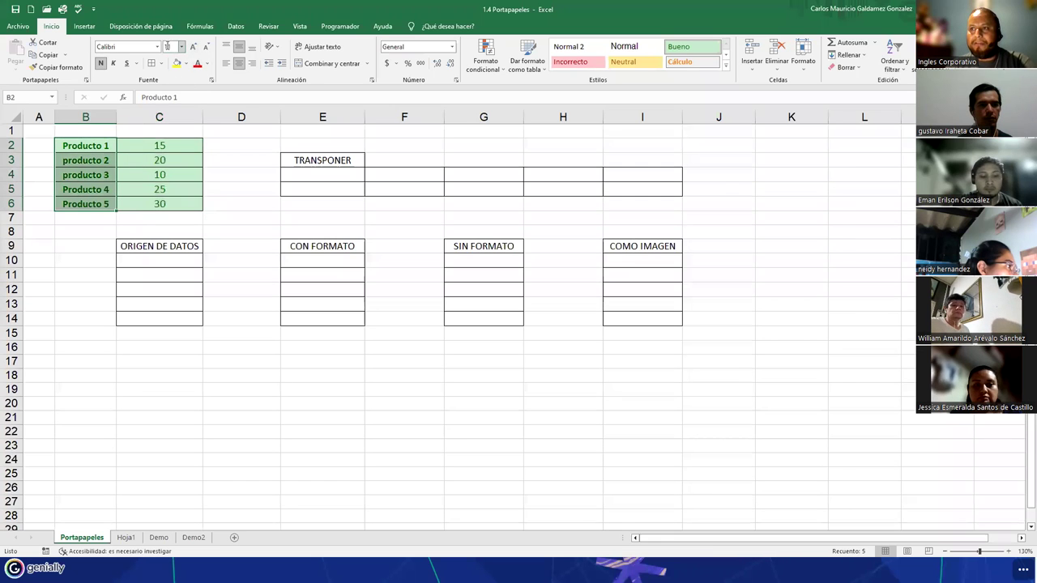
pyautogui.click(157, 46)
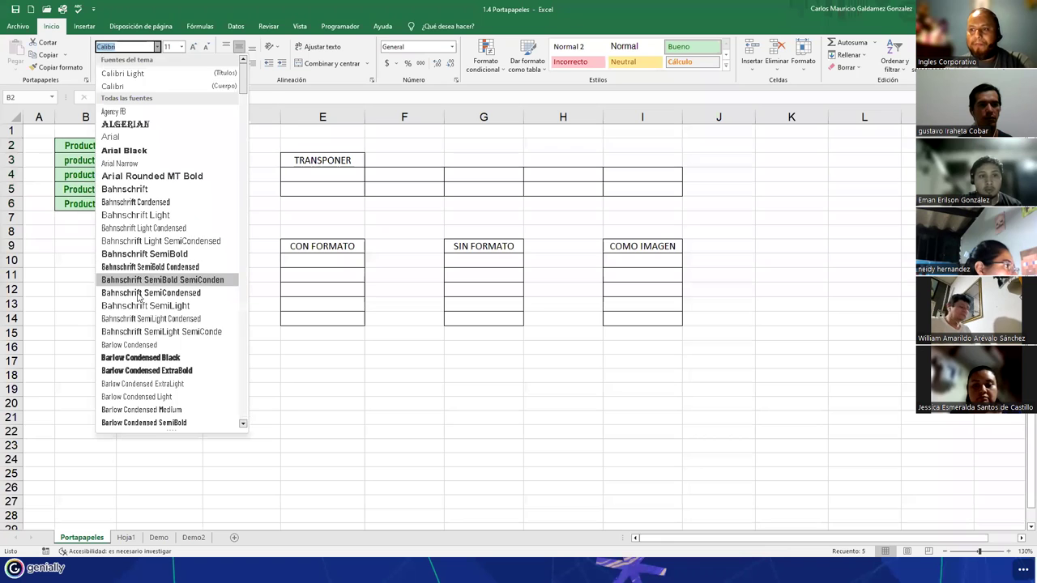
pyautogui.click(150, 293)
# Set the font of the product values in C2:C6 to Cascadia Code.
pyautogui.moveTo(158, 152); pyautogui.dragTo(159, 203)
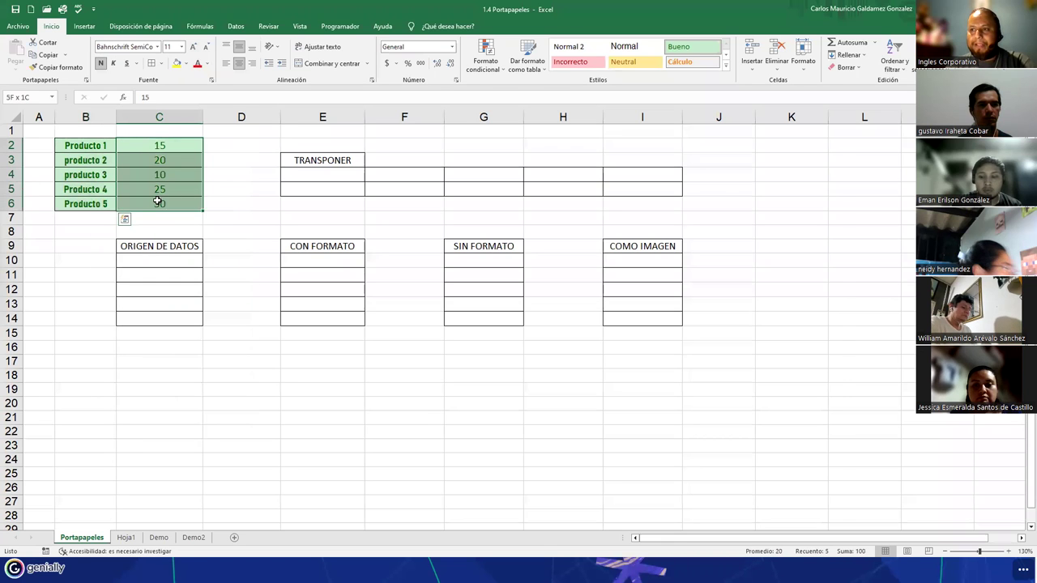
pyautogui.click(158, 46)
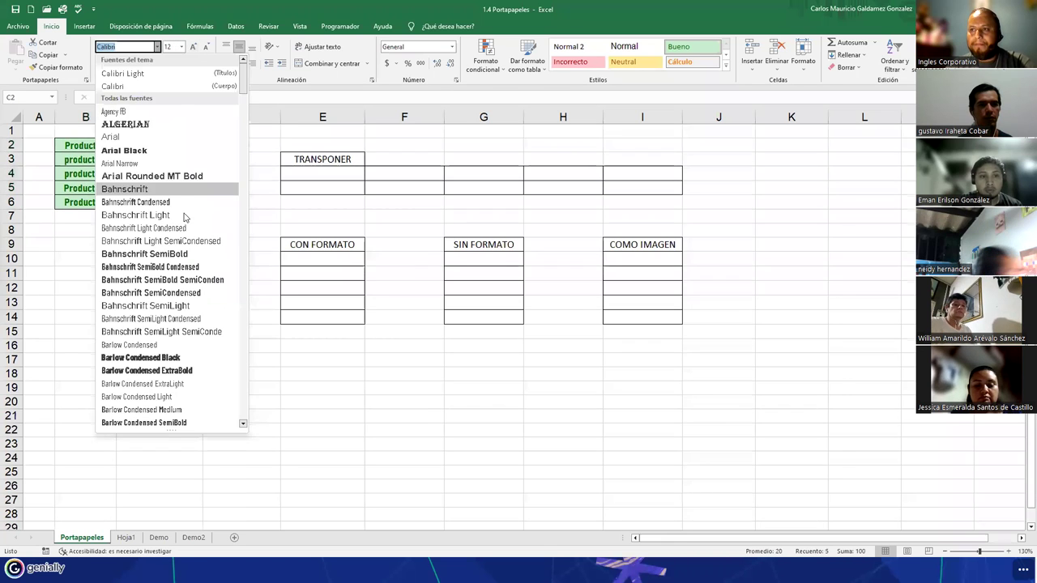
pyautogui.scroll(-10, 183, 275)
pyautogui.click(132, 359)
pyautogui.click(142, 193)
# Review how the product data maps to the ORIGEN DE DATOS, CON FORMATO, SIN FORMATO, COMO IMAGEN and TRANSPONER areas.
pyautogui.moveTo(156, 145); pyautogui.dragTo(157, 211)
pyautogui.moveTo(135, 267); pyautogui.dragTo(145, 328)
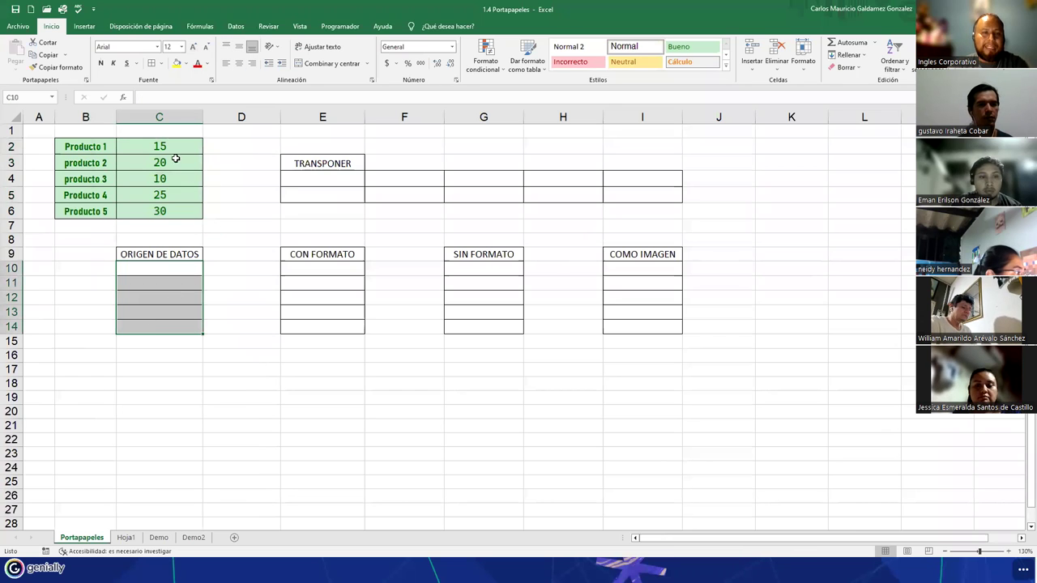
pyautogui.moveTo(318, 267); pyautogui.dragTo(330, 328)
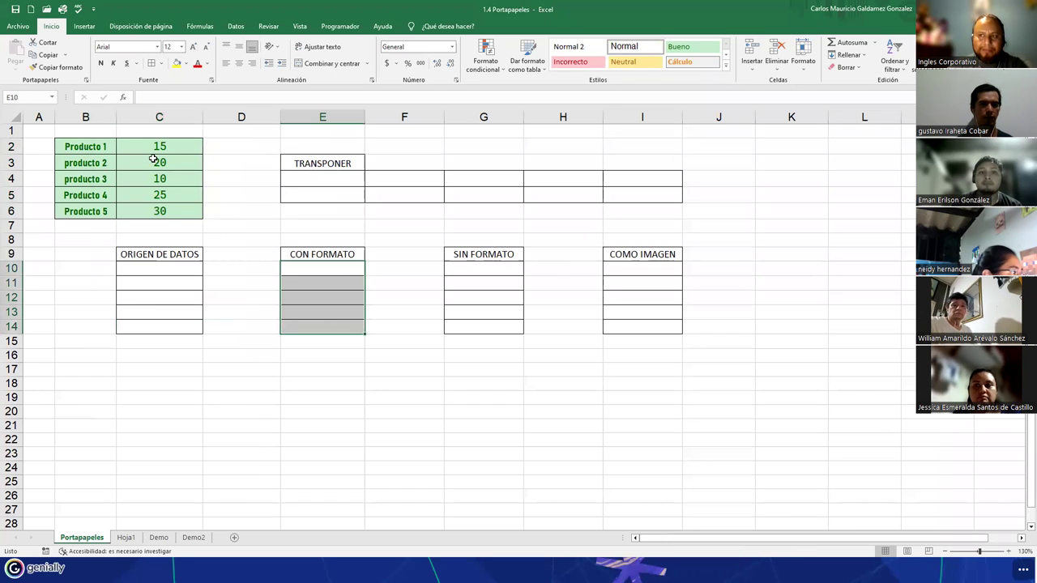
pyautogui.click(155, 147)
pyautogui.moveTo(484, 268); pyautogui.dragTo(483, 327)
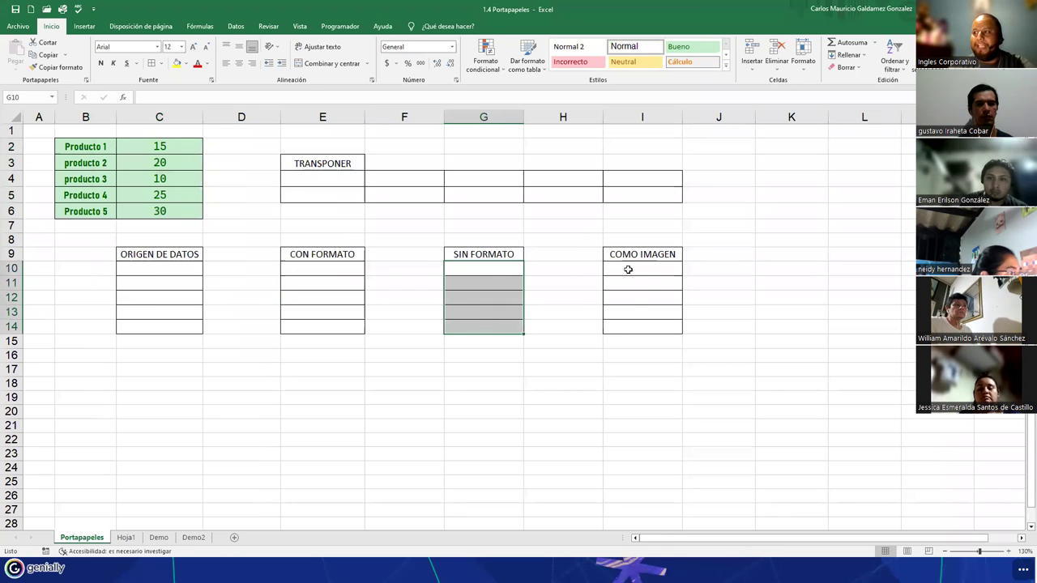
pyautogui.moveTo(628, 268); pyautogui.dragTo(632, 321)
pyautogui.moveTo(163, 146); pyautogui.dragTo(166, 209)
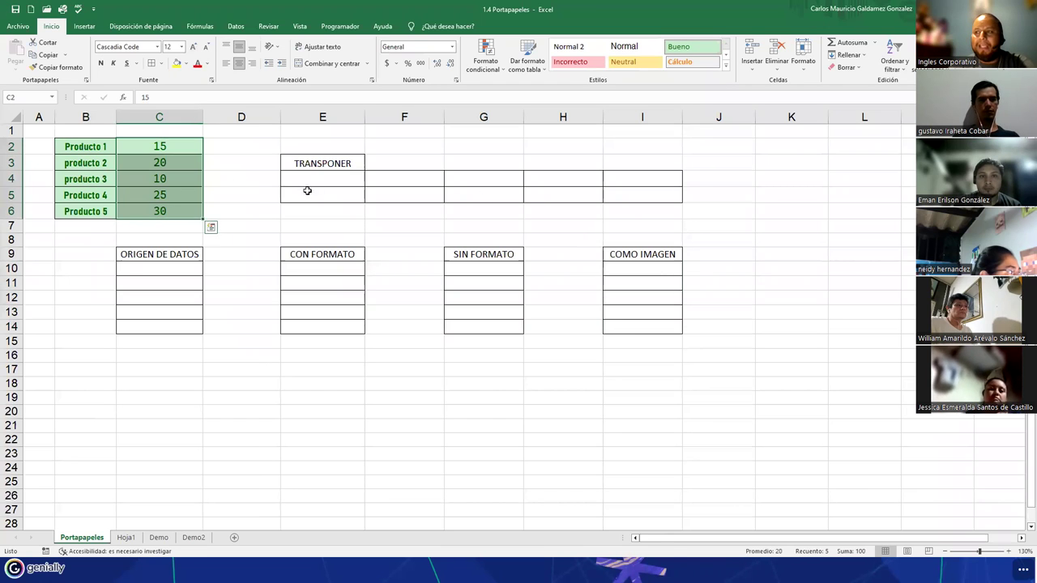
pyautogui.moveTo(92, 146); pyautogui.dragTo(195, 212)
pyautogui.moveTo(100, 145); pyautogui.dragTo(147, 212)
pyautogui.moveTo(305, 179); pyautogui.dragTo(638, 196)
pyautogui.click(638, 195)
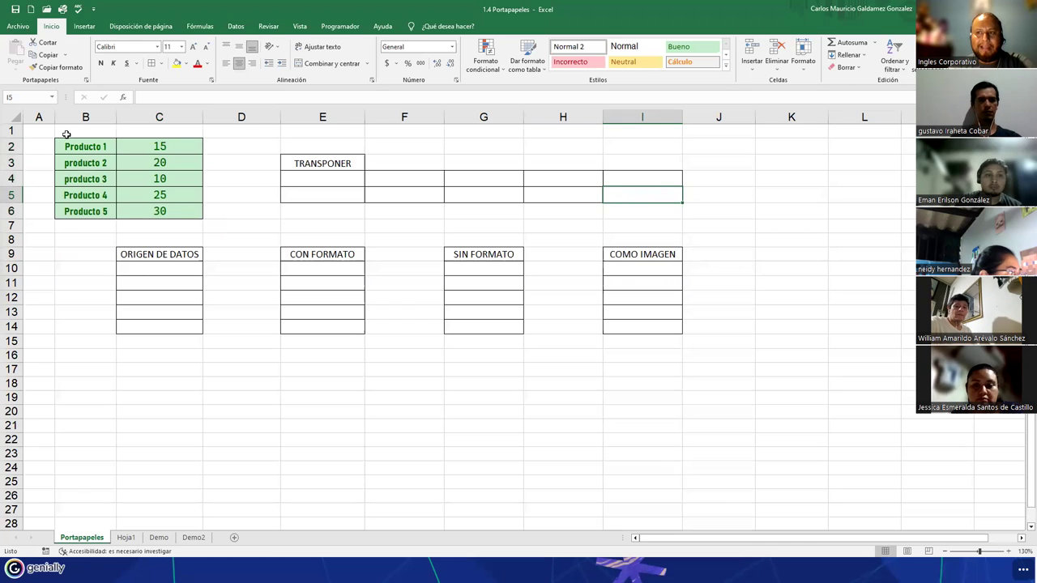
# Capture a screenshot of the sheet area containing the formatted product list and all the practice tables.
pyautogui.click(66, 134)
pyautogui.click(104, 228)
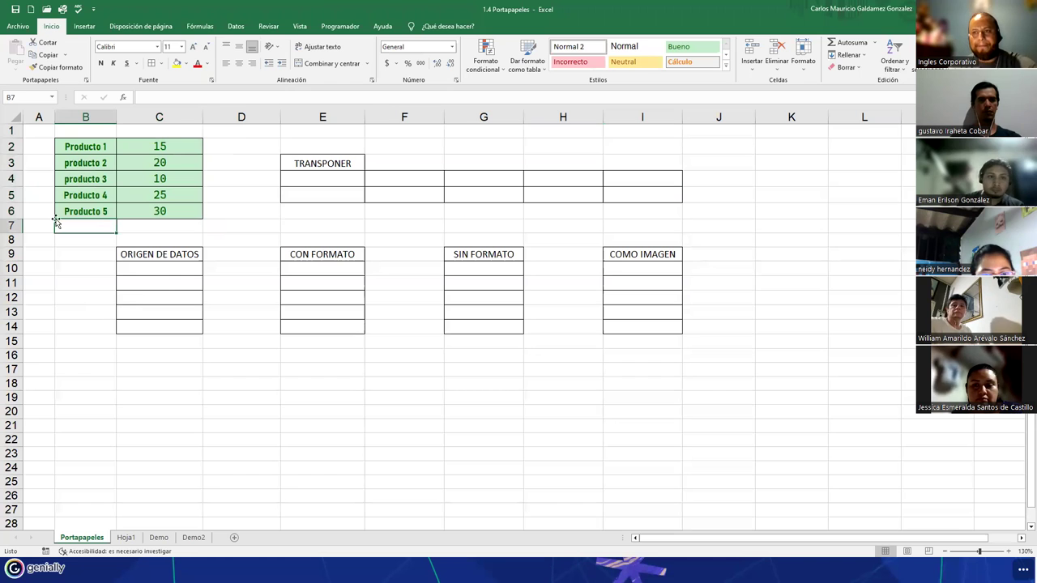
pyautogui.press('super+shift+s')
pyautogui.moveTo(8, 83); pyautogui.dragTo(756, 422)
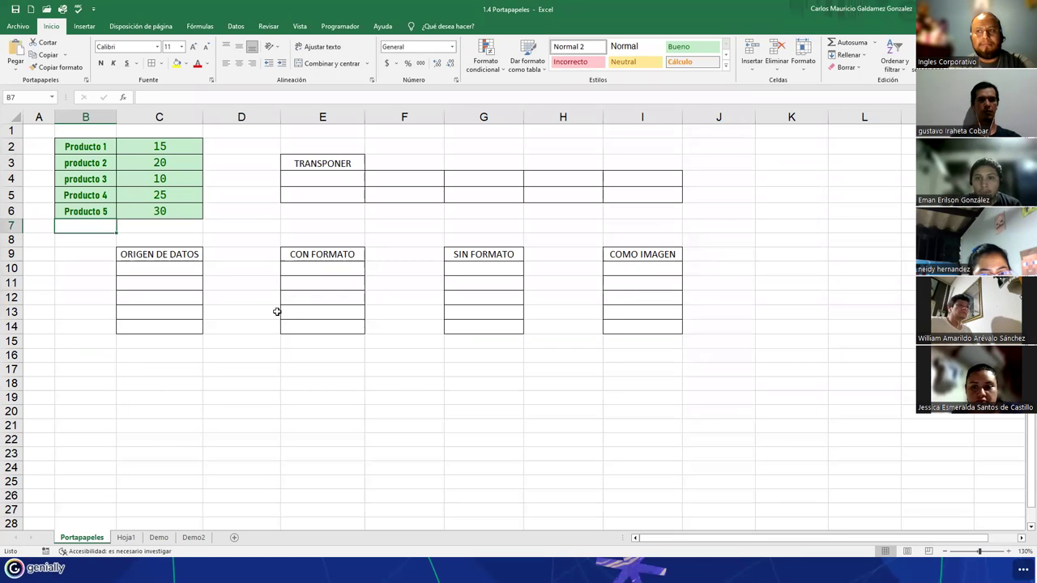
# Examine the available table formats without applying one, and revisit the product list in B2:C6.
pyautogui.click(528, 65)
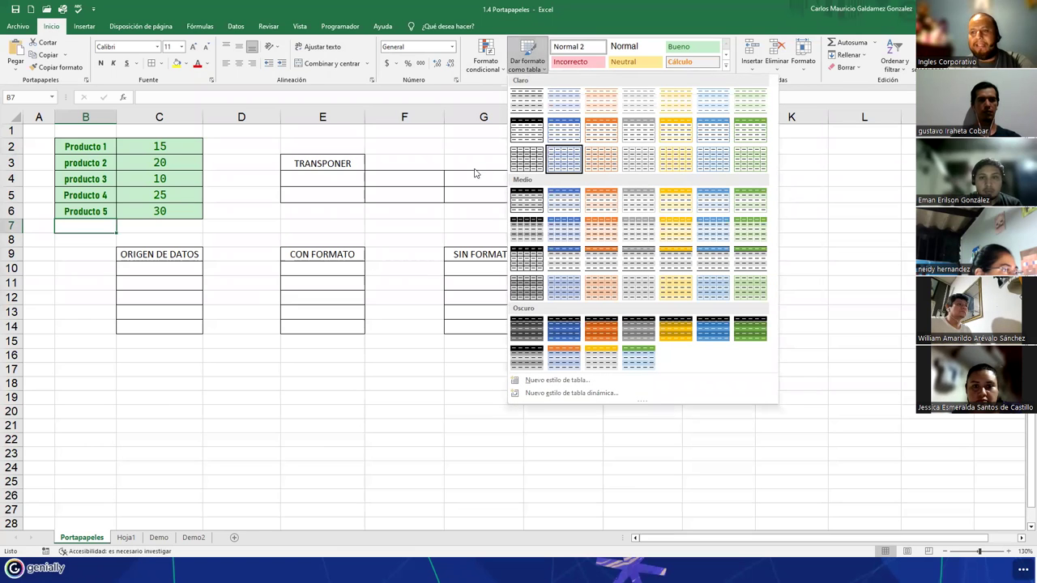
pyautogui.click(126, 183)
pyautogui.moveTo(90, 150); pyautogui.dragTo(174, 211)
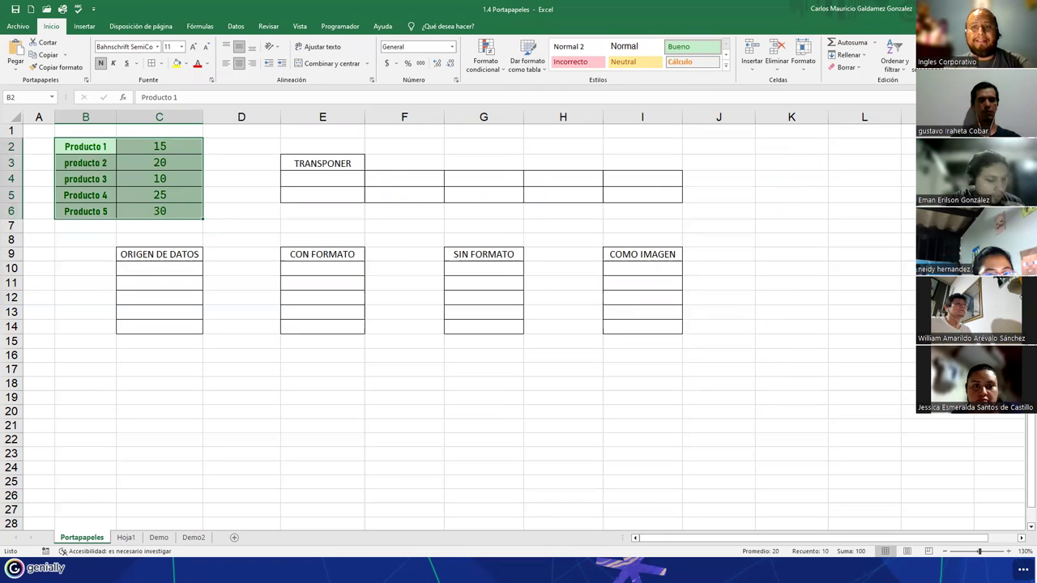
pyautogui.click(1017, 202)
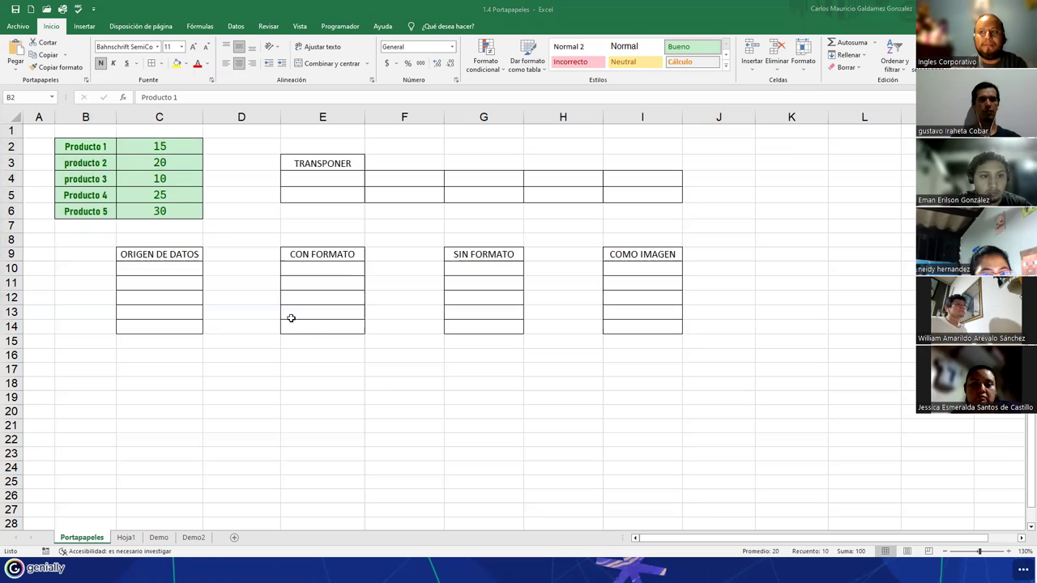
pyautogui.click(134, 201)
pyautogui.click(90, 145)
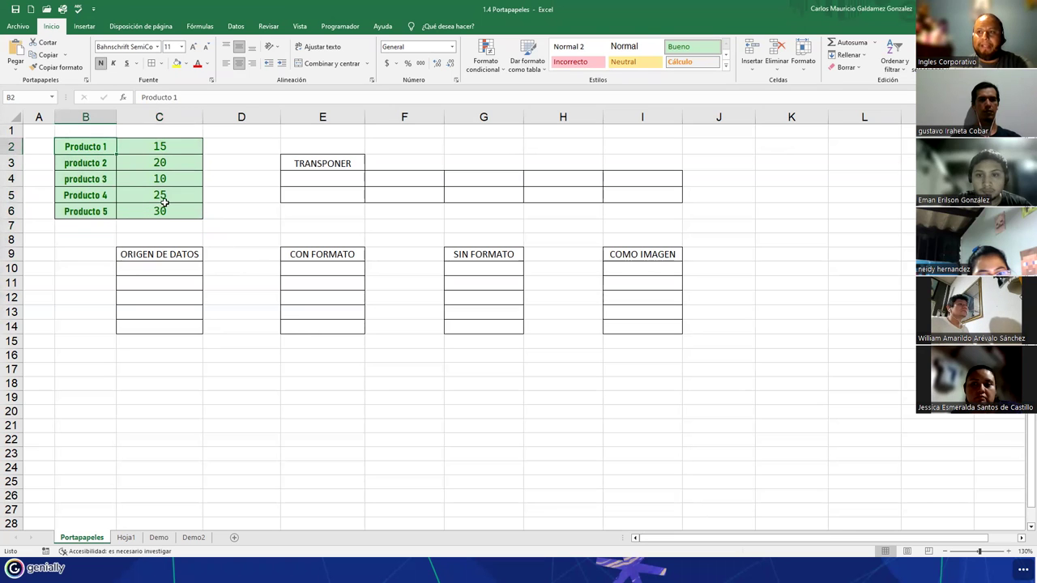
# Apply the 60% - Énfasis5 cell style to B2:C6 and undo it.
pyautogui.moveTo(82, 146); pyautogui.dragTo(150, 213)
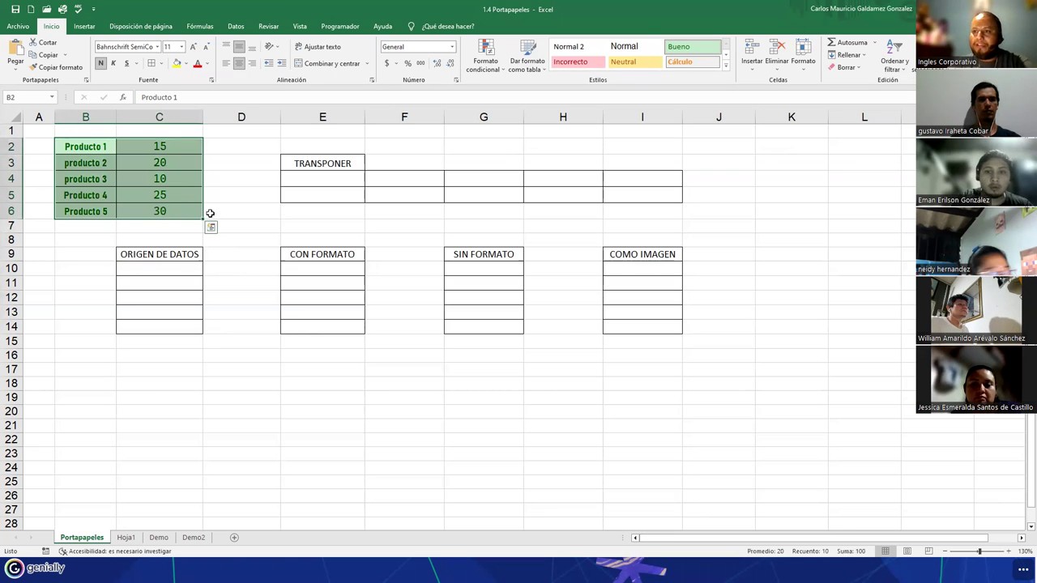
pyautogui.click(726, 64)
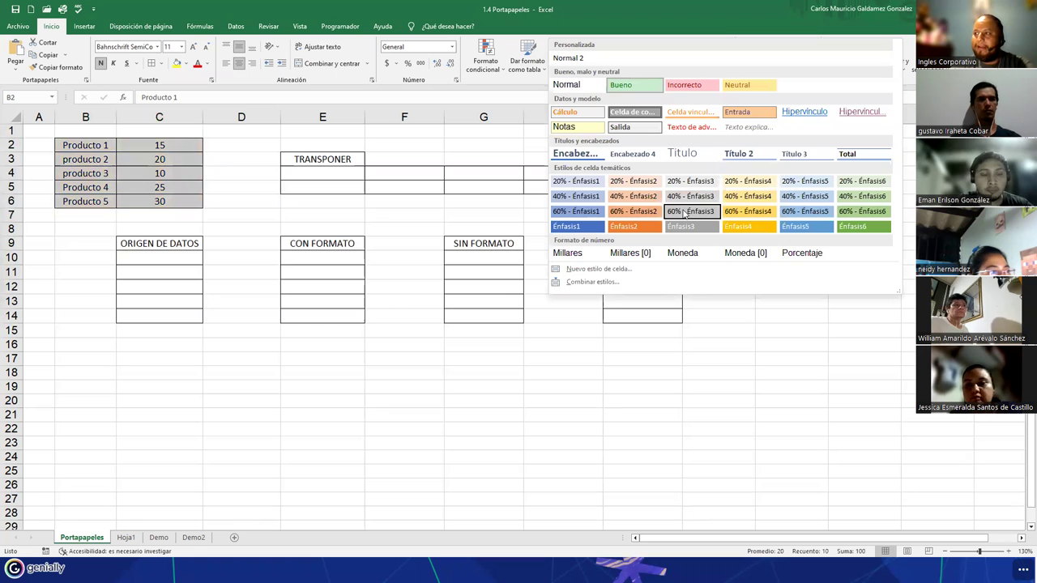
pyautogui.click(804, 211)
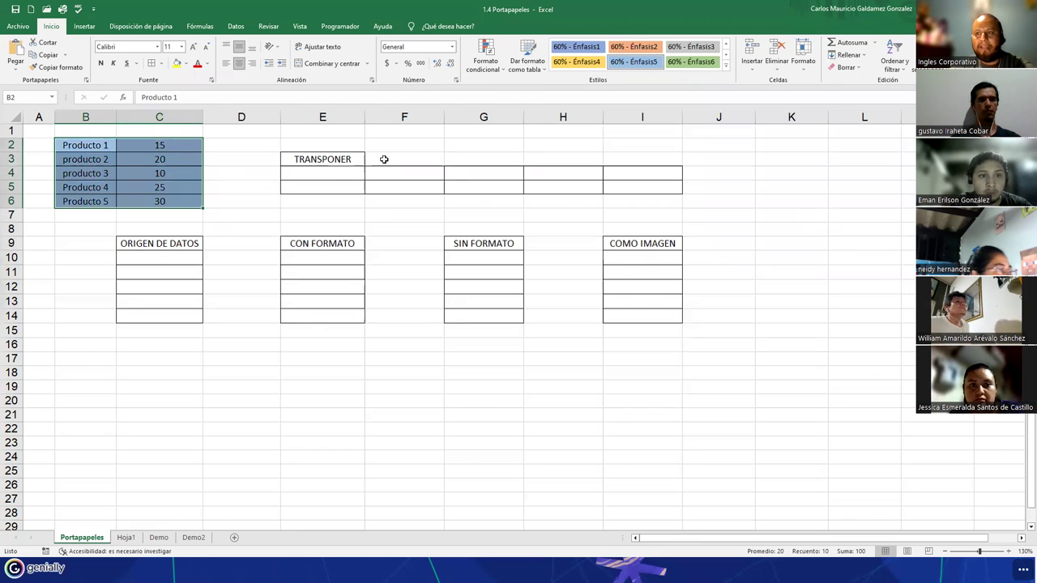
pyautogui.hotkey('ctrl', 'z')
# Examine the font and size options for B2:B6, including the Fuente settings in Formato de celdas, and leave without changes.
pyautogui.moveTo(84, 147); pyautogui.dragTo(90, 212)
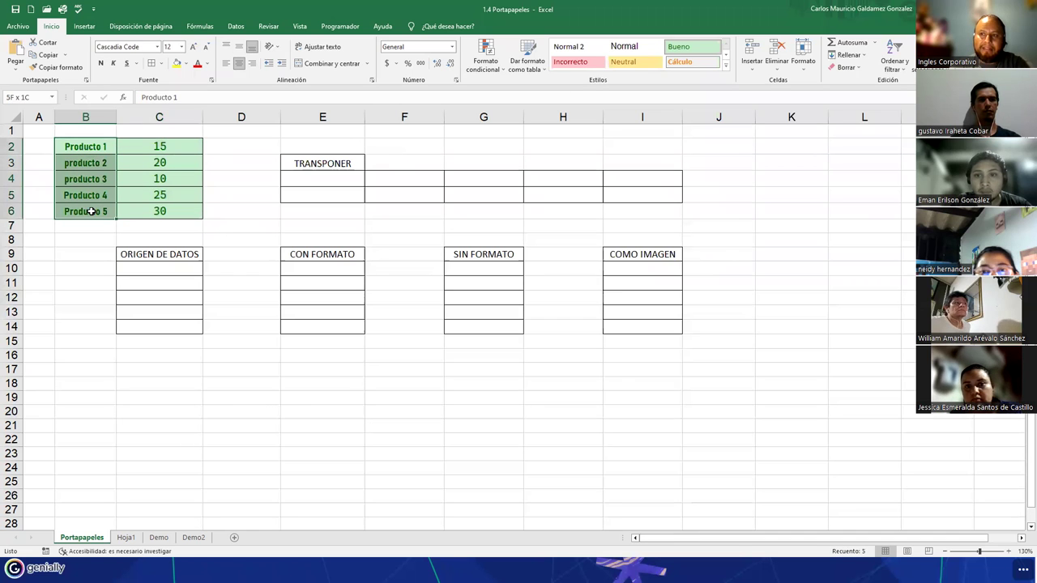
pyautogui.click(158, 47)
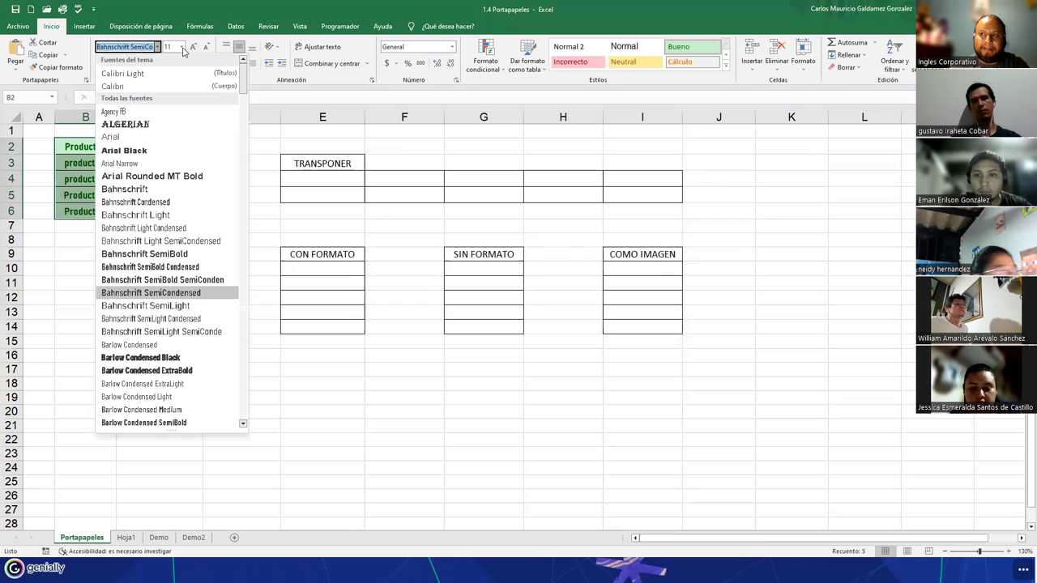
pyautogui.click(181, 47)
pyautogui.click(212, 80)
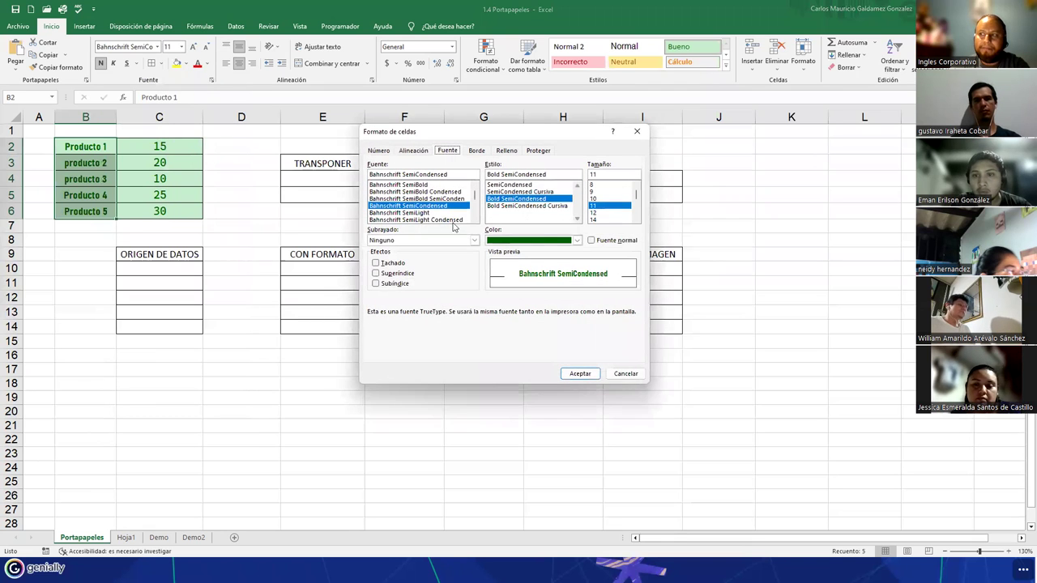
pyautogui.click(625, 374)
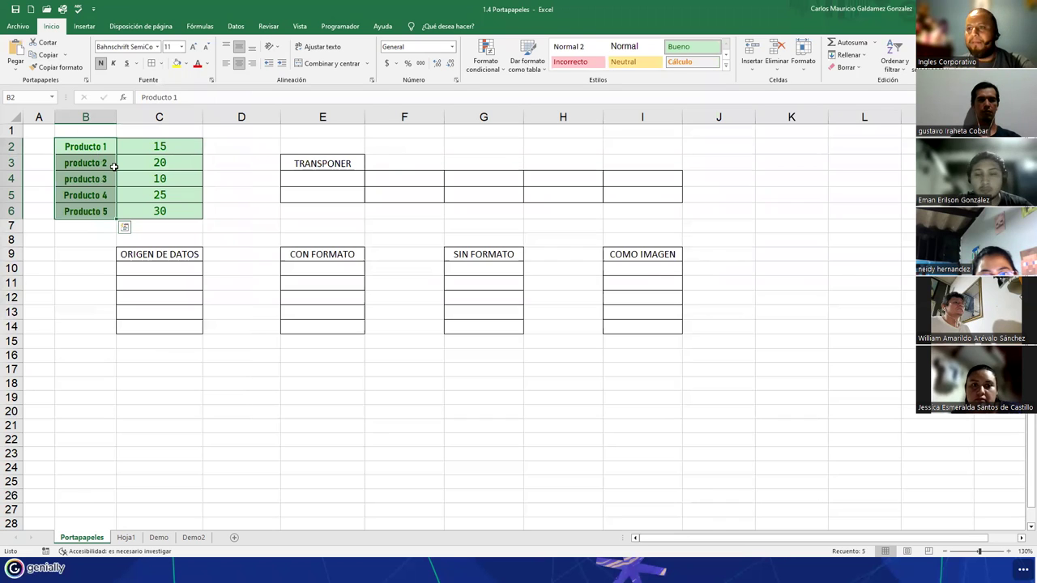
pyautogui.click(173, 285)
pyautogui.press('Down')
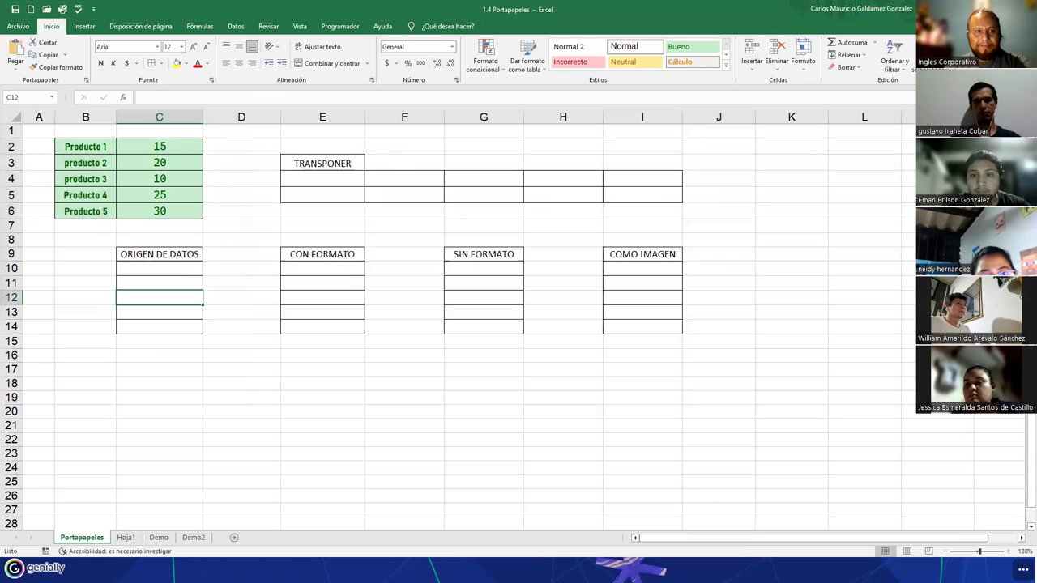
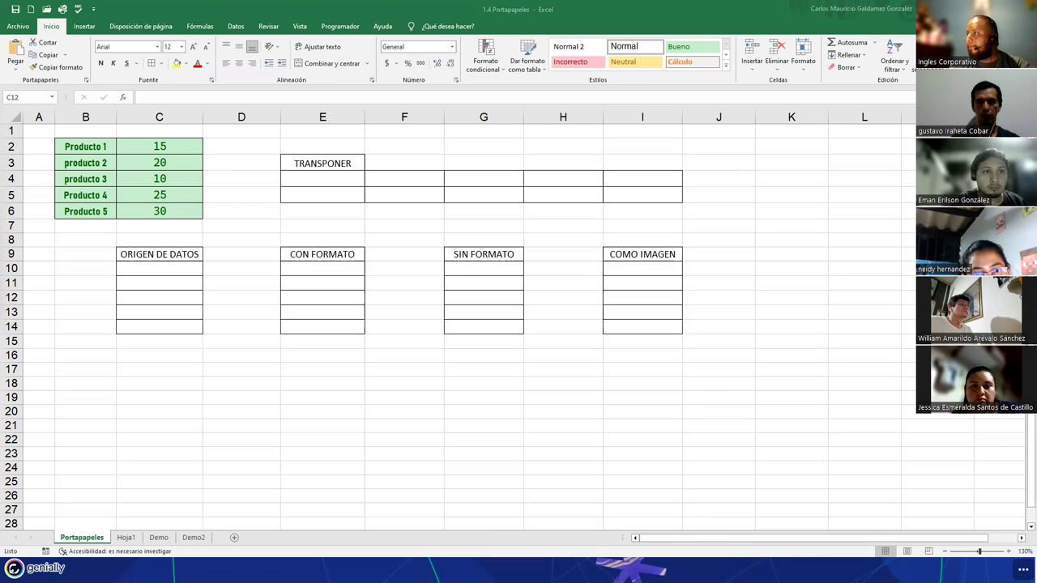
# Switch to the browser, exit the Genially presentation, and go from the Excel Básico manual to the course platform's home page.
pyautogui.hotkey('alt', 'Tab')
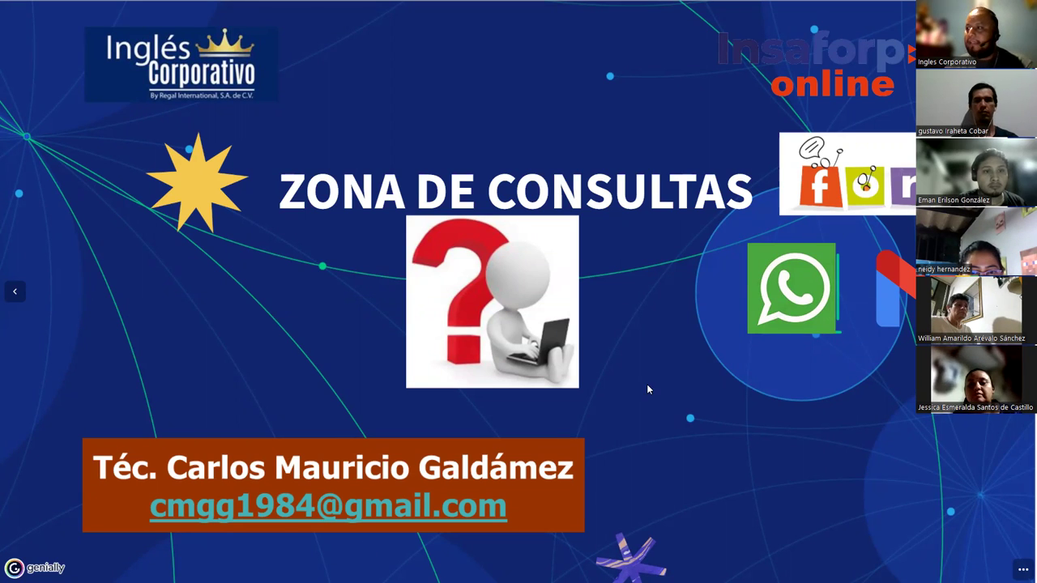
pyautogui.press('Escape')
pyautogui.hotkey('ctrl', 'Tab')
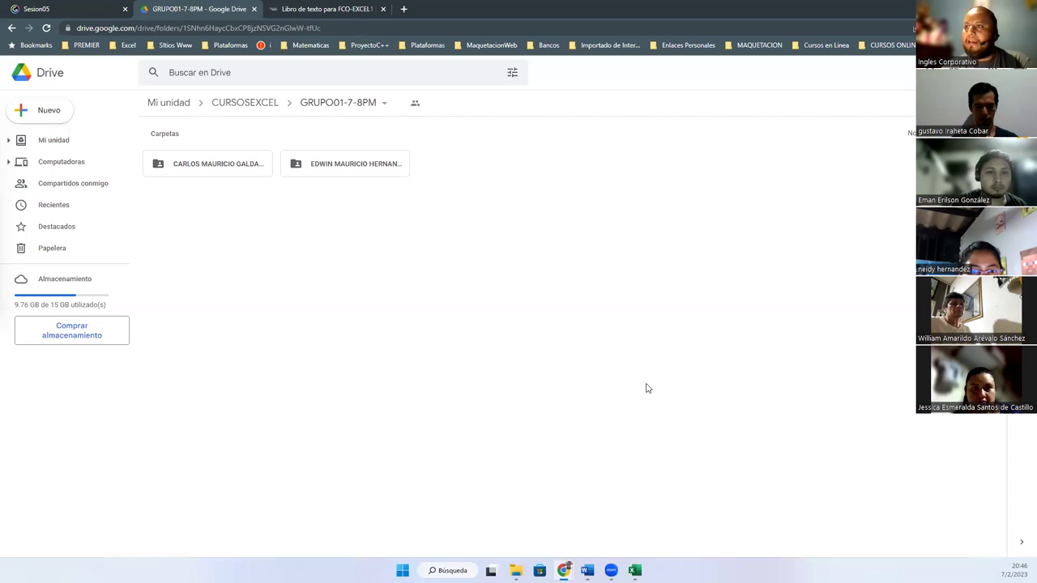
pyautogui.hotkey('ctrl', 'Tab')
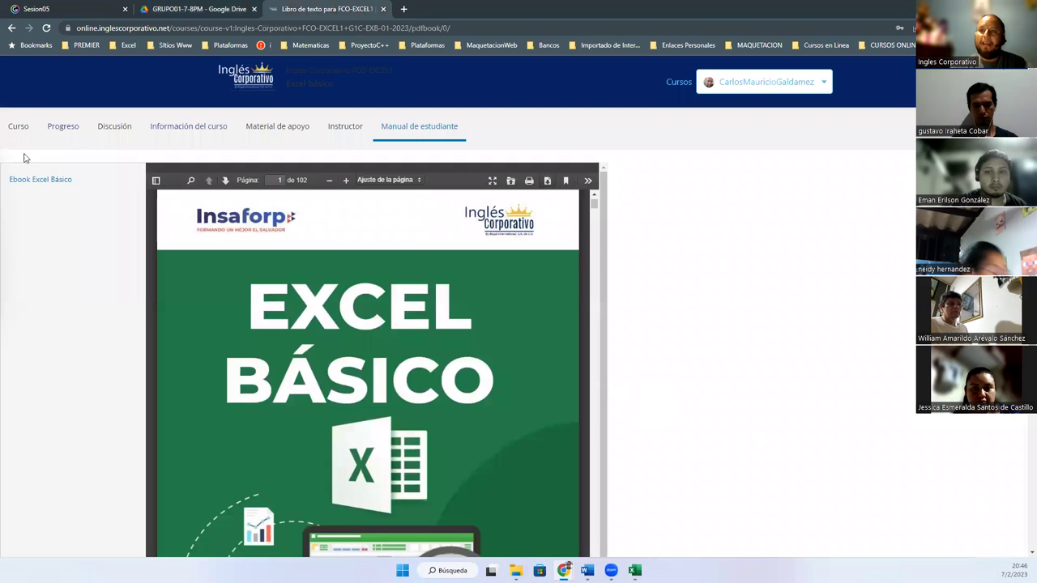
pyautogui.click(239, 84)
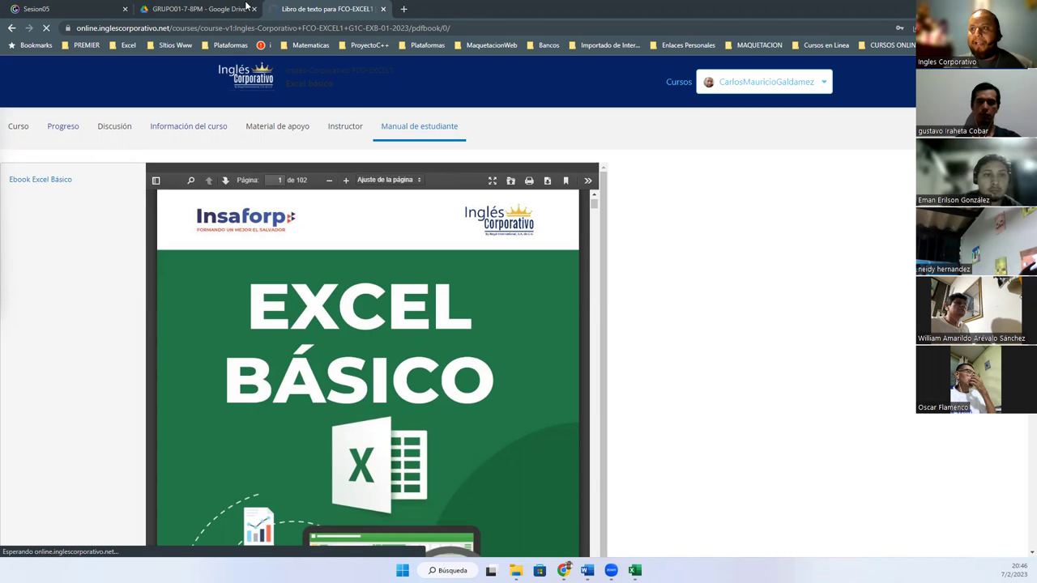
# In Google Drive, open the GRUPO02-8-9PM folder inside CURSOSEXCEL and open the second participant's folder.
pyautogui.click(246, 8)
pyautogui.click(252, 104)
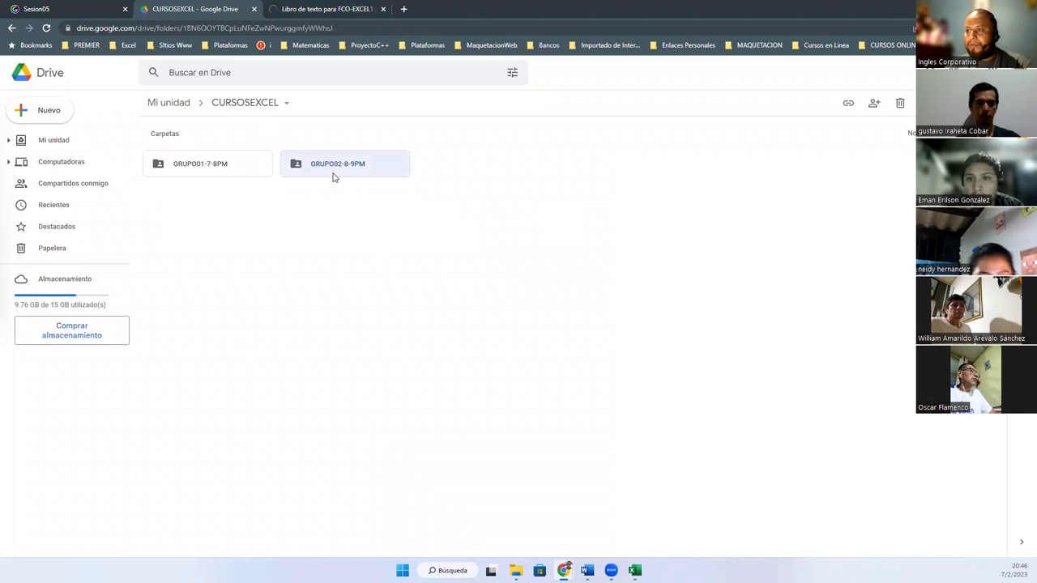
pyautogui.doubleClick(332, 176)
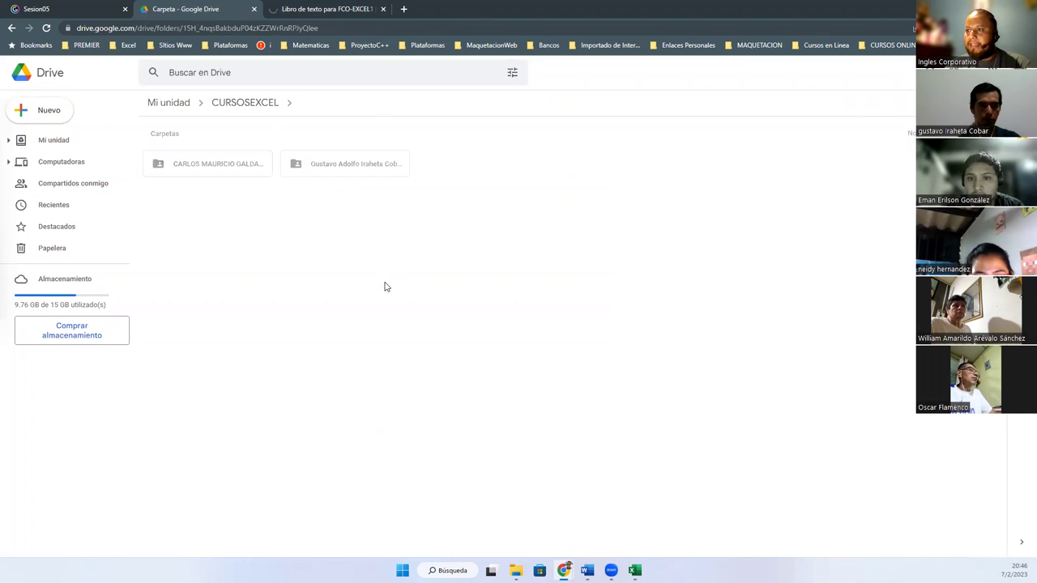
pyautogui.click(332, 176)
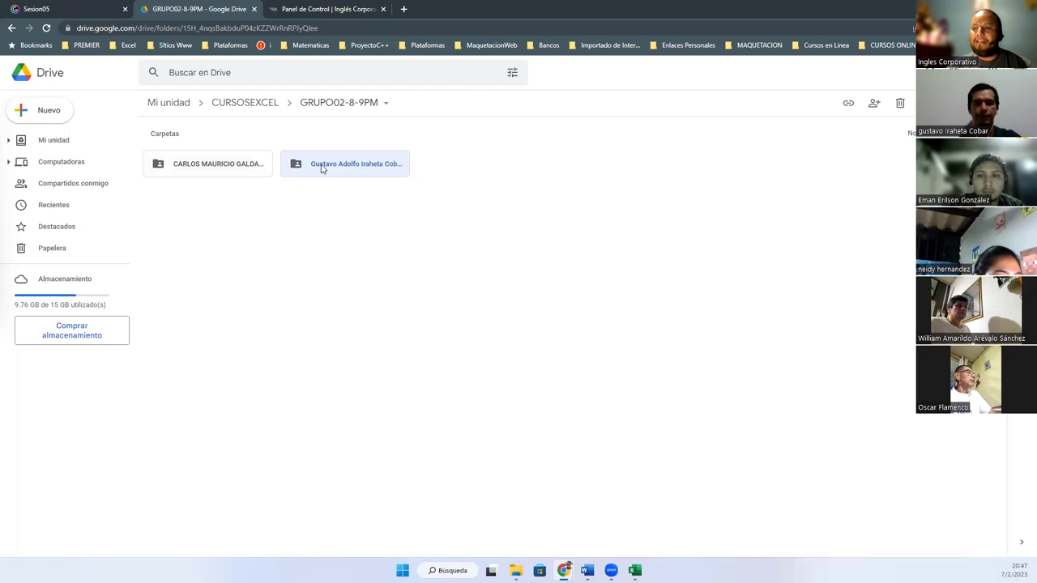
pyautogui.doubleClick(321, 169)
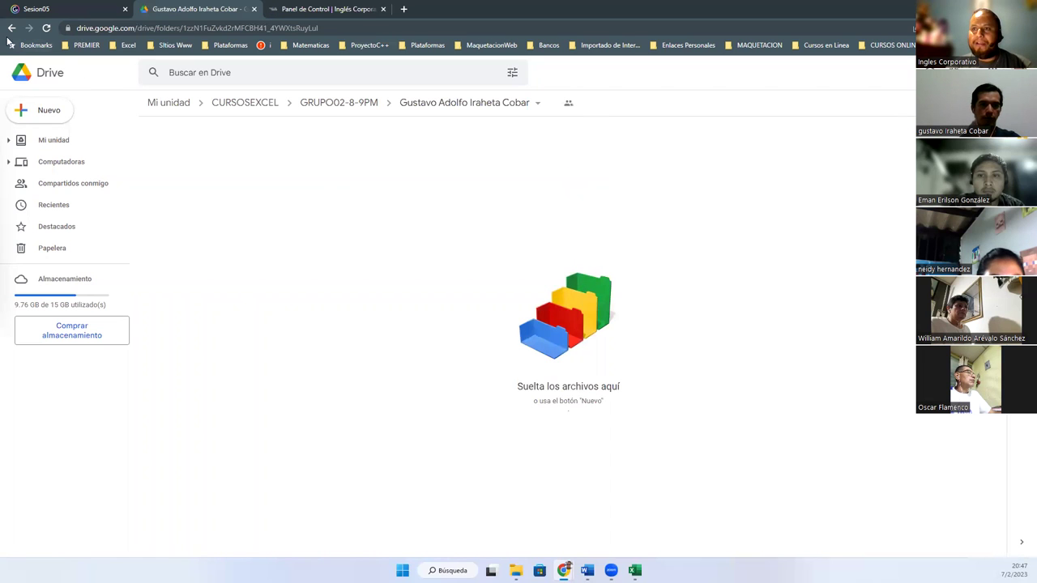
# Return to the GRUPO02-8-9PM folder, reopen the second participant's folder, and go back to the group folder.
pyautogui.click(322, 105)
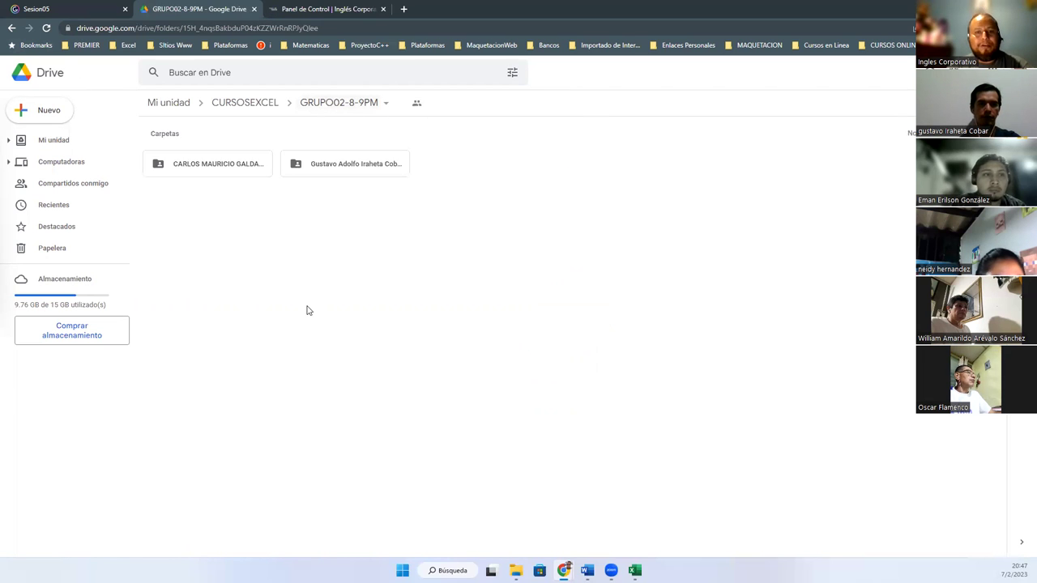
pyautogui.doubleClick(337, 172)
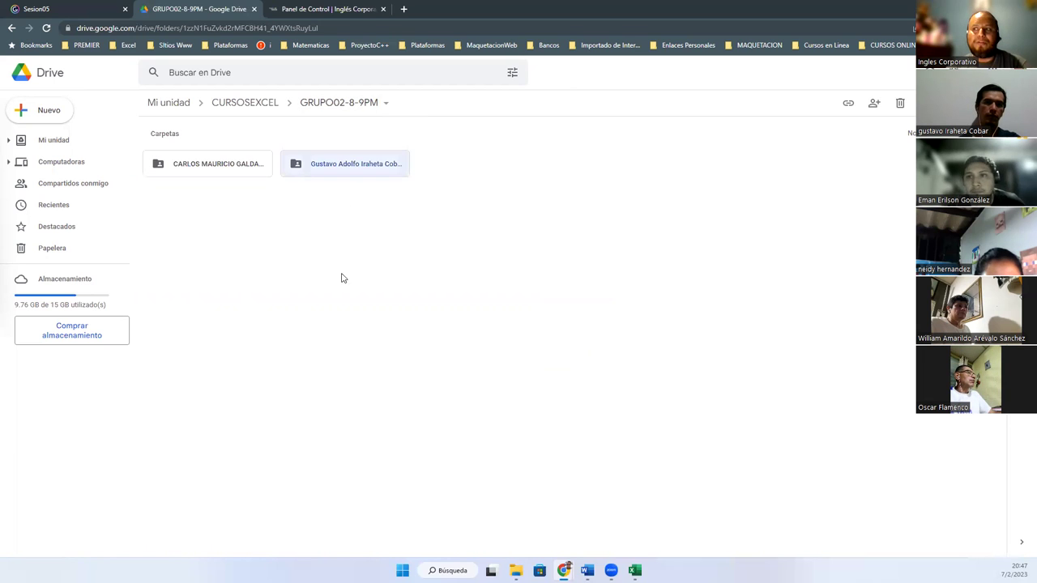
pyautogui.click(323, 105)
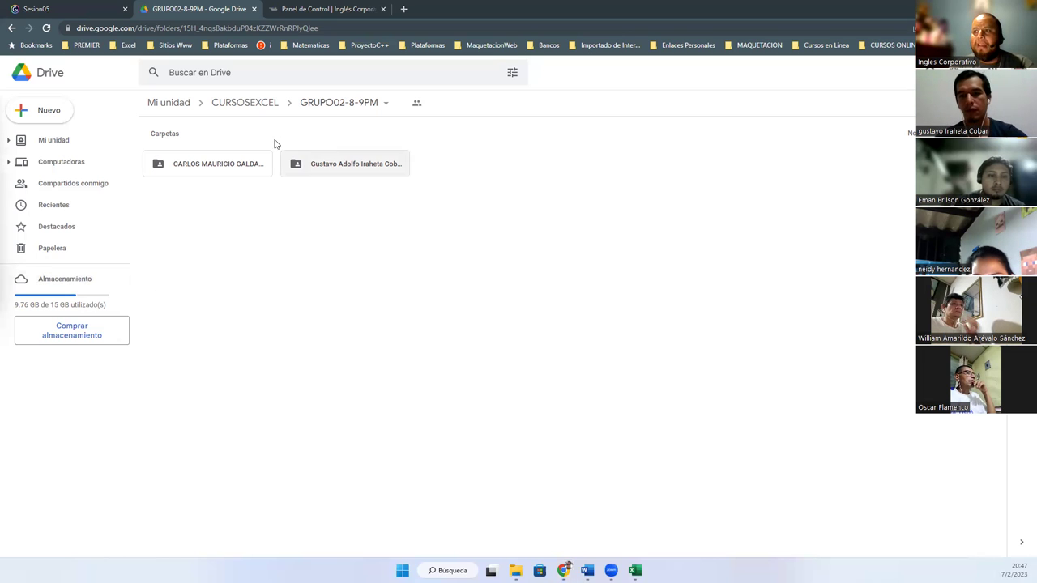
# In the course platform, open the Excel Básico course and display its Libro de Calificaciones from the instructor's Administrador de Estudiantes section.
pyautogui.click(308, 9)
pyautogui.click(383, 201)
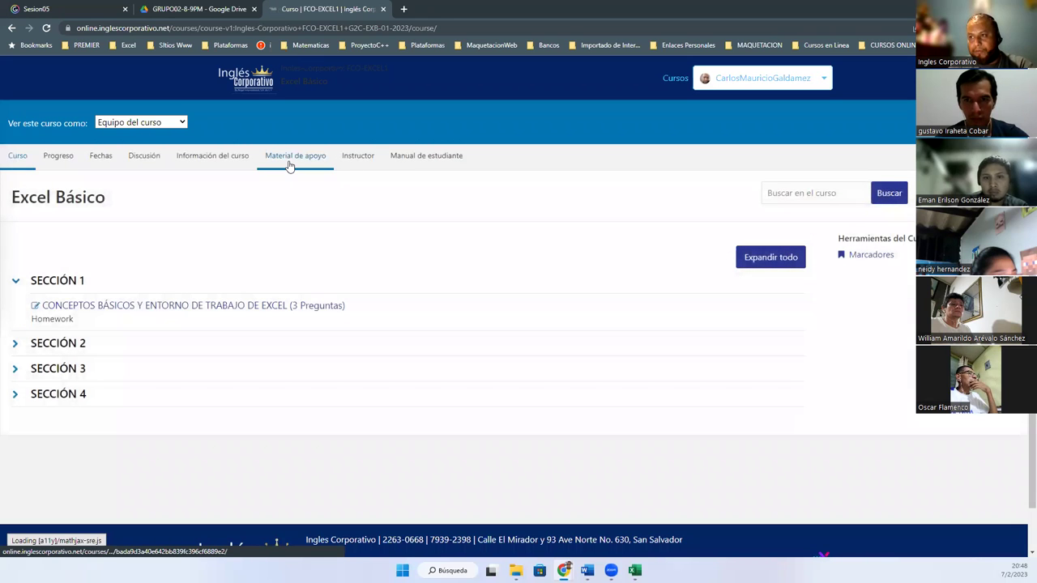
pyautogui.click(288, 162)
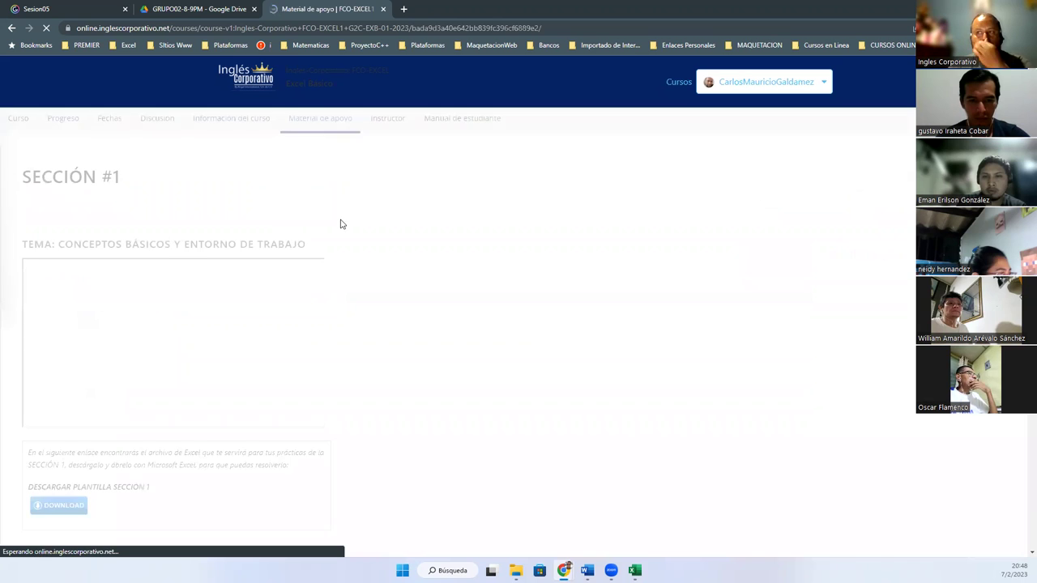
pyautogui.click(382, 121)
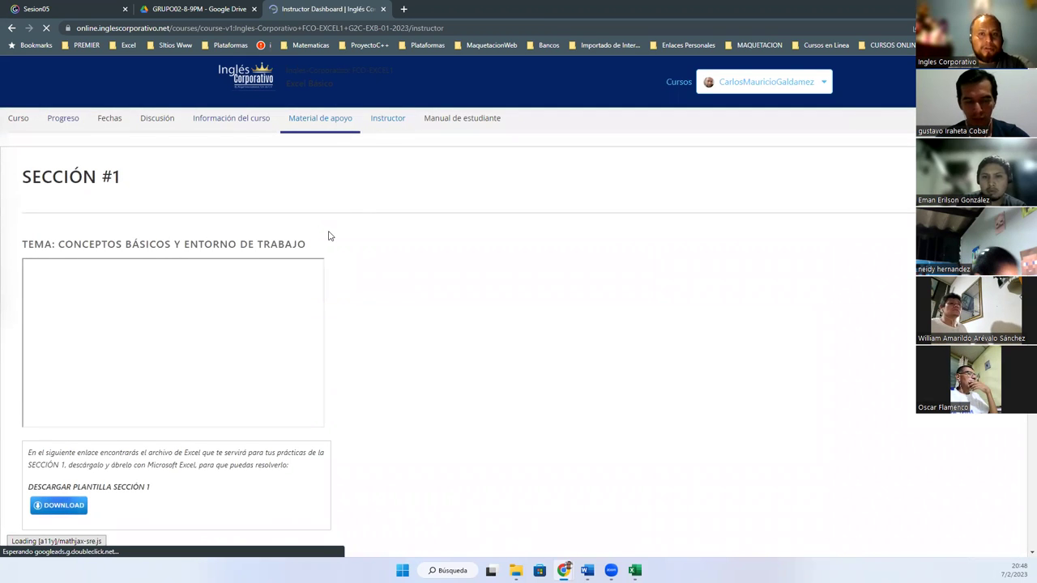
pyautogui.click(267, 205)
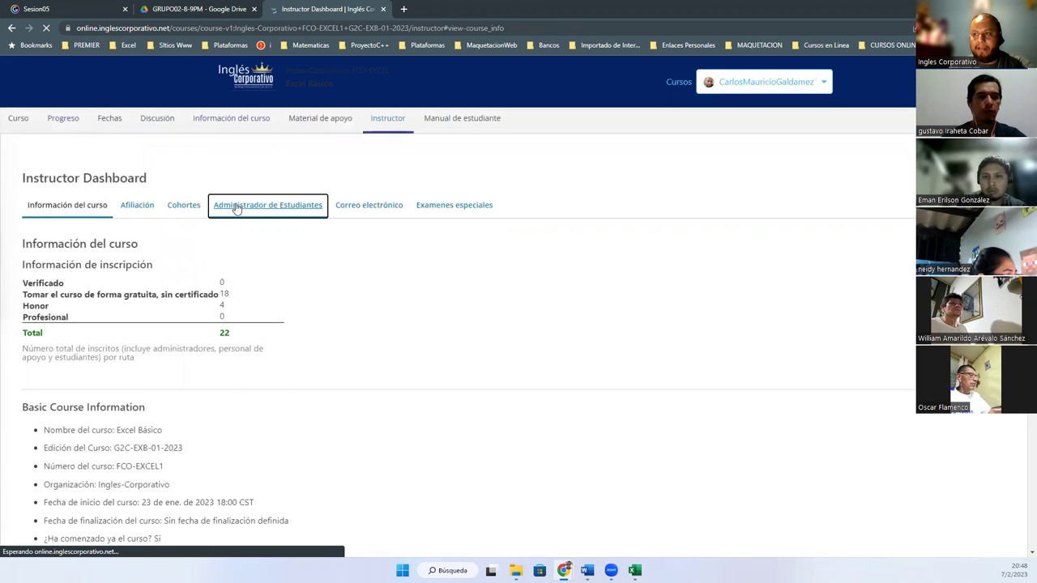
pyautogui.click(51, 336)
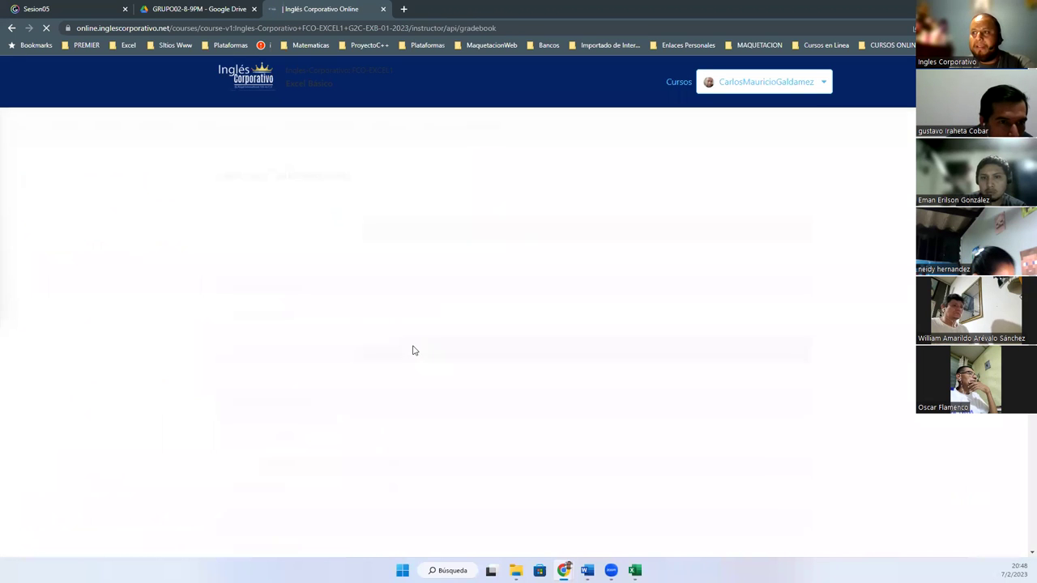
# Examine the participants' scores in the Libro de Calificaciones, including the HW 01, HW Promedio and Midterm columns.
pyautogui.scroll(-1, 509, 348)
pyautogui.scroll(-2, 509, 348)
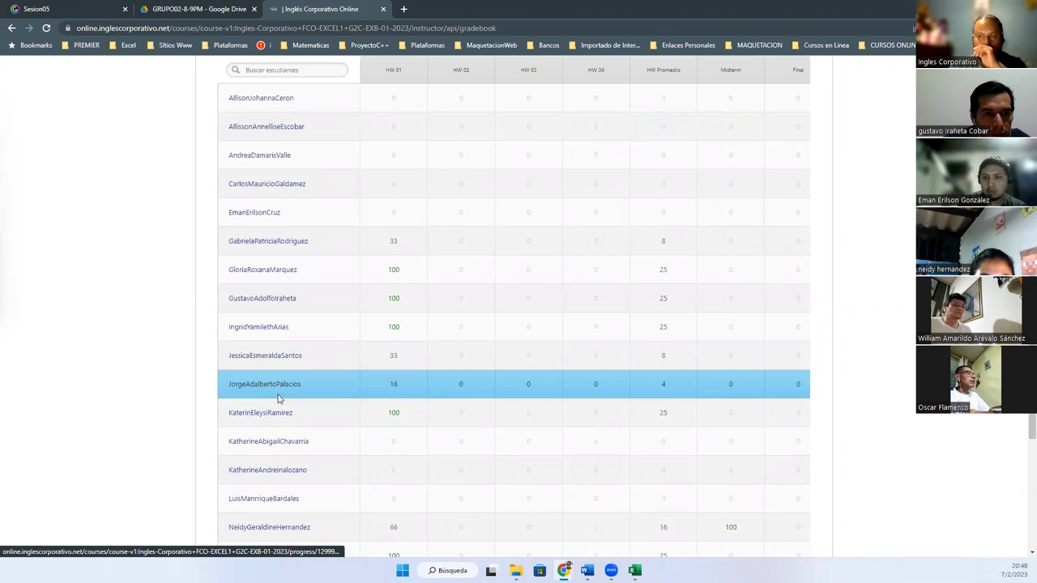
pyautogui.scroll(-2, 269, 429)
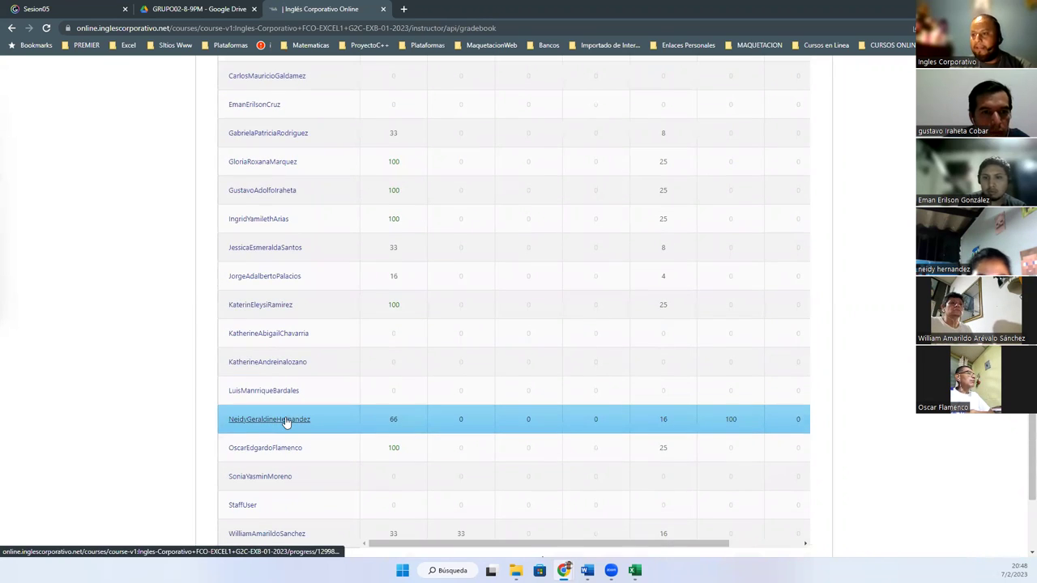
pyautogui.scroll(-1, 280, 458)
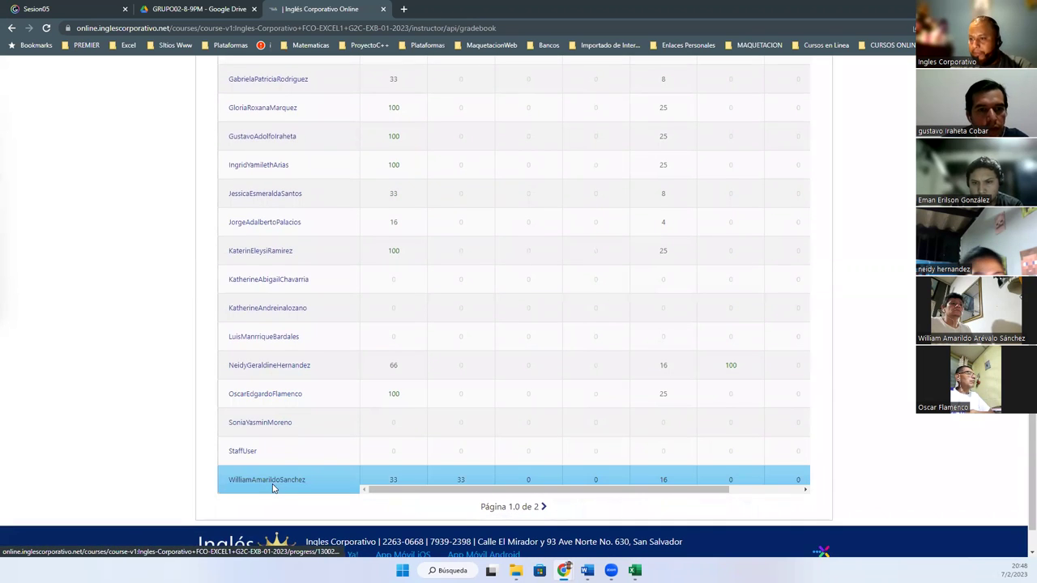
pyautogui.scroll(5, 349, 441)
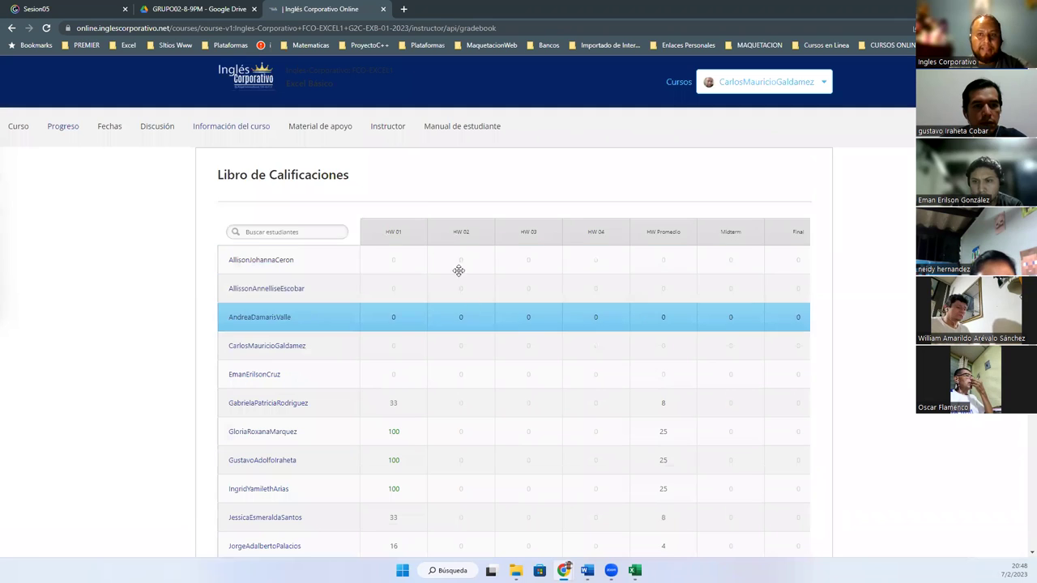
pyautogui.moveTo(409, 287)
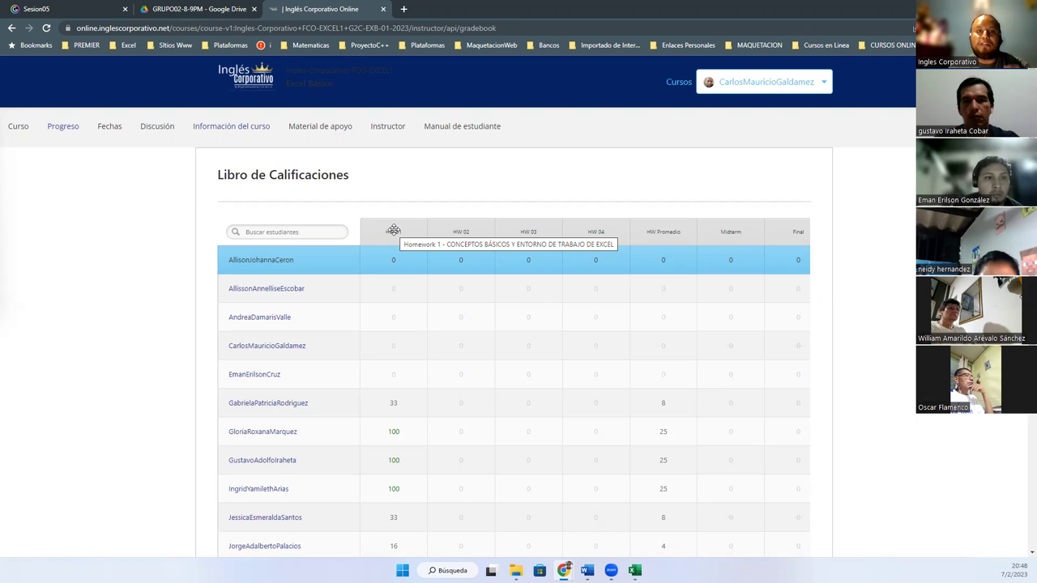
pyautogui.click(380, 287)
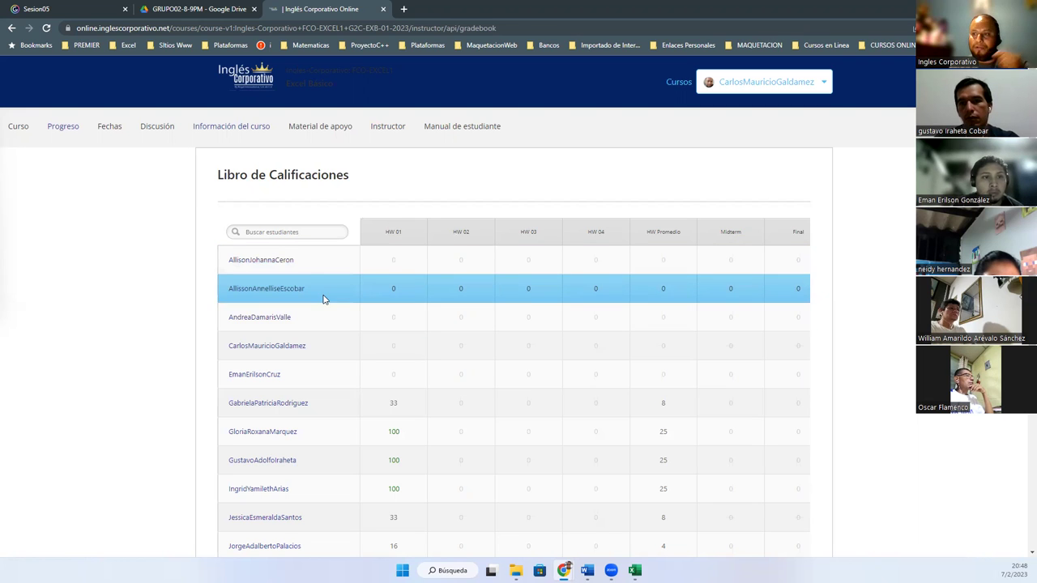
pyautogui.scroll(-2, 328, 389)
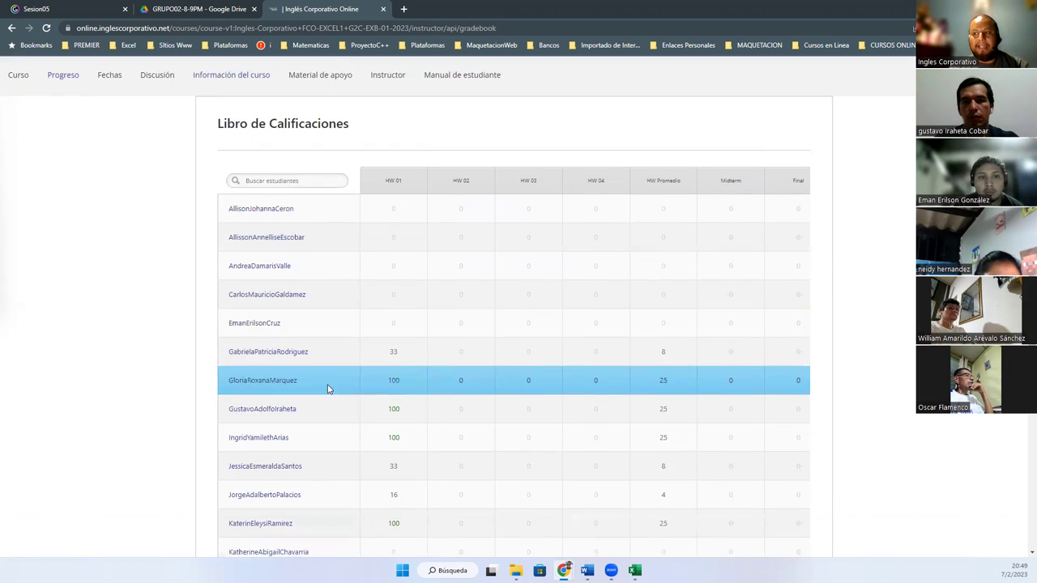
pyautogui.scroll(-1, 337, 382)
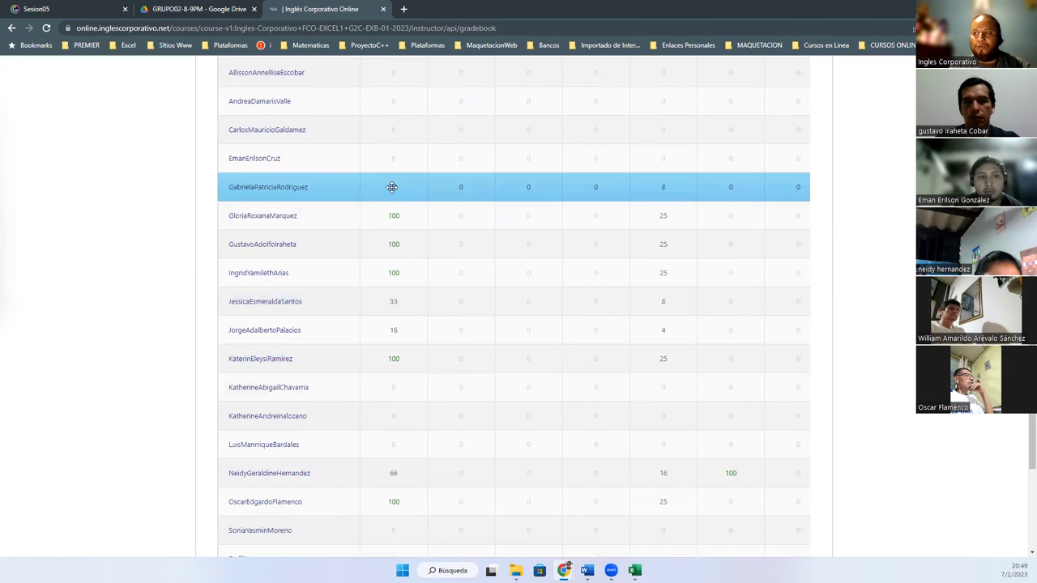
pyautogui.moveTo(392, 187)
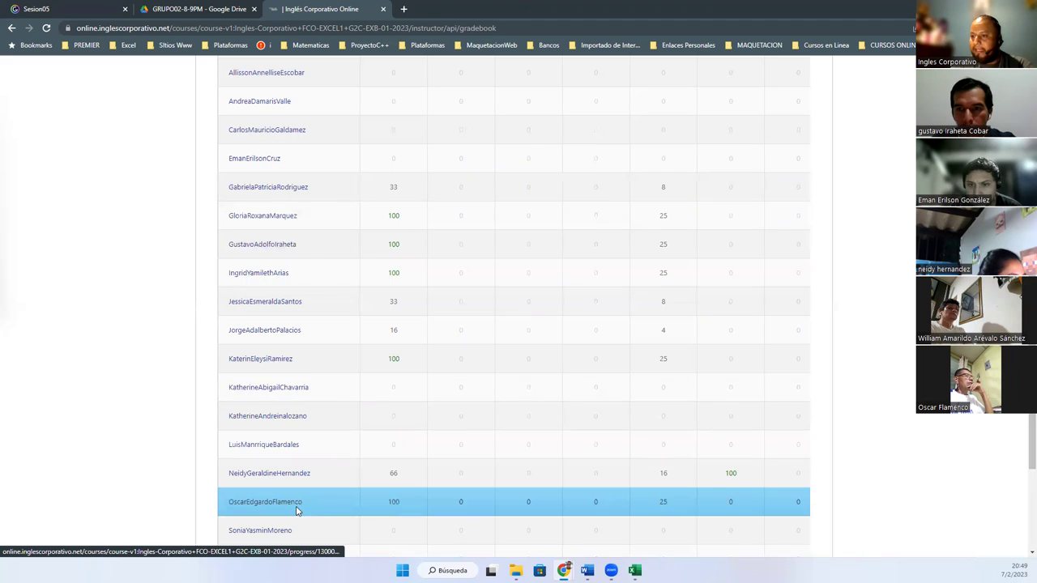
pyautogui.scroll(-2, 318, 438)
pyautogui.scroll(3, 324, 476)
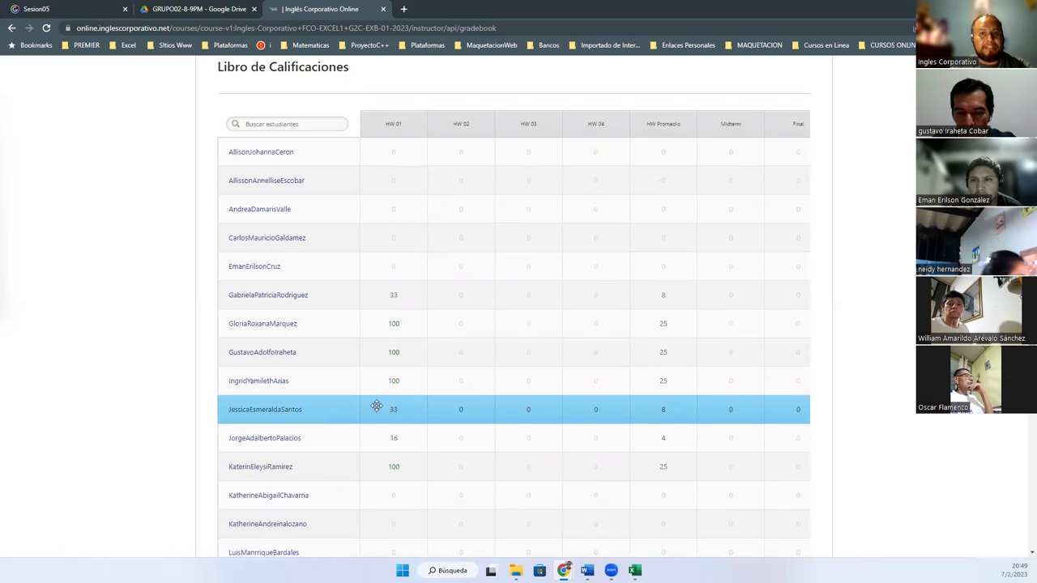
pyautogui.scroll(2, 405, 162)
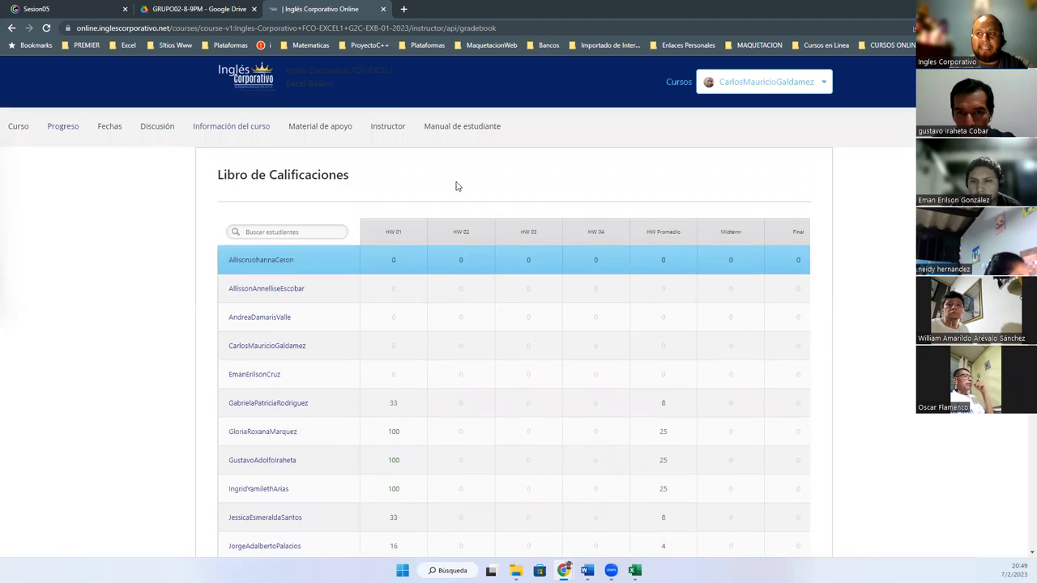
# From the course outline, open Sección 1's CONCEPTOS BÁSICOS Y ENTORNO DE TRABAJO DE EXCEL lesson and review the 1.4 Laboratorio 1 questions.
pyautogui.click(24, 130)
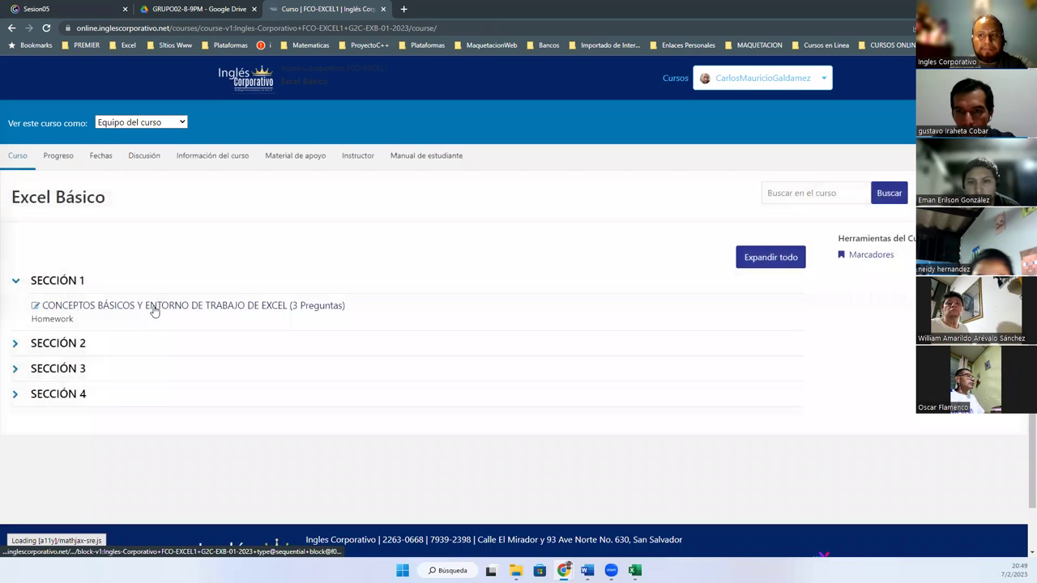
pyautogui.click(290, 312)
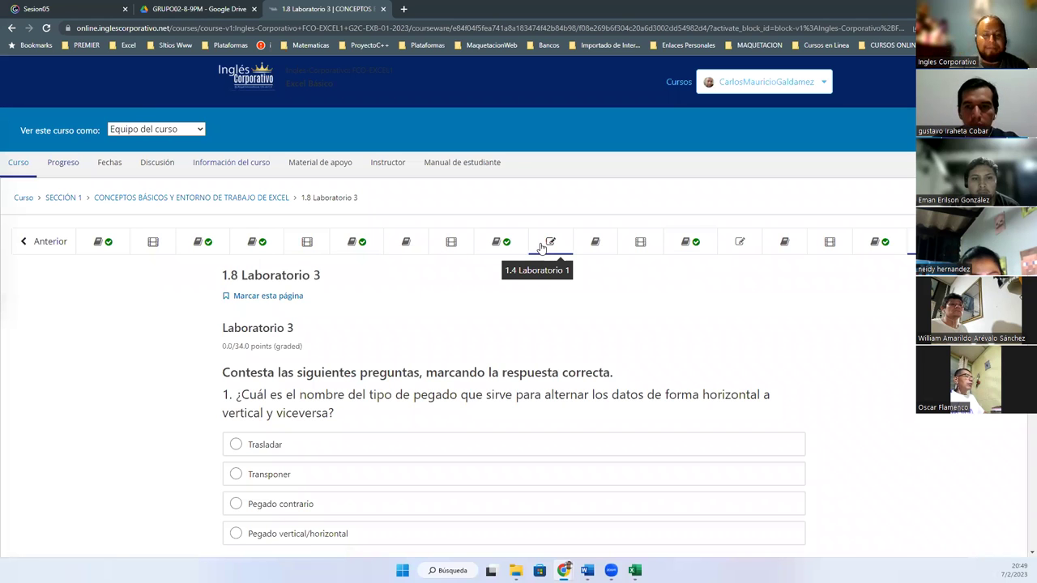
pyautogui.click(550, 242)
pyautogui.scroll(-1, 545, 332)
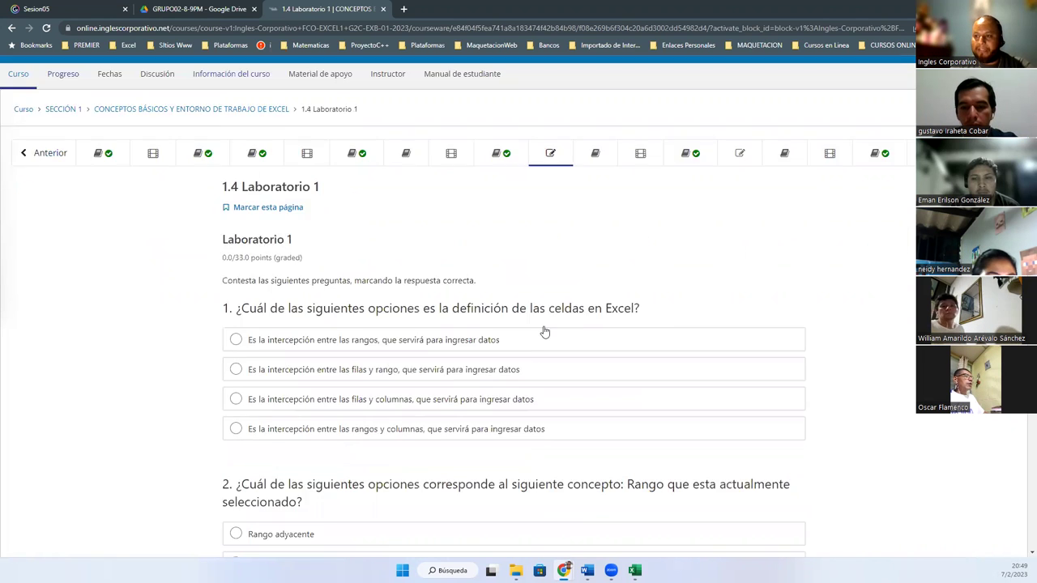
pyautogui.scroll(-15, 545, 332)
pyautogui.scroll(-4, 689, 372)
pyautogui.scroll(20, 694, 370)
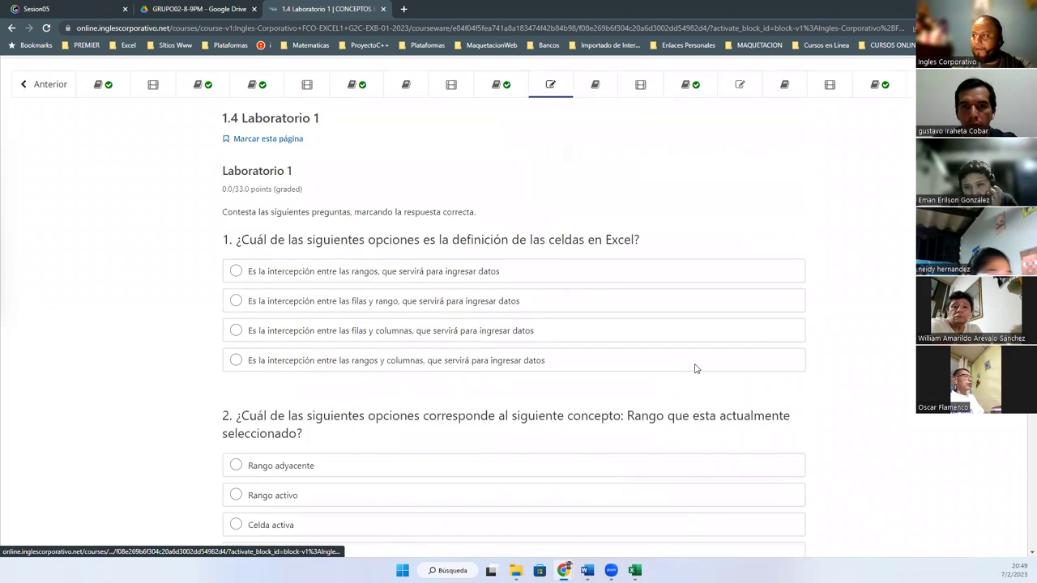
# Review the questions of 1.6 Laboratorio 2 and 1.8 Laboratorio 3 in the same lesson.
pyautogui.scroll(2, 694, 368)
pyautogui.click(738, 239)
pyautogui.scroll(-1, 703, 298)
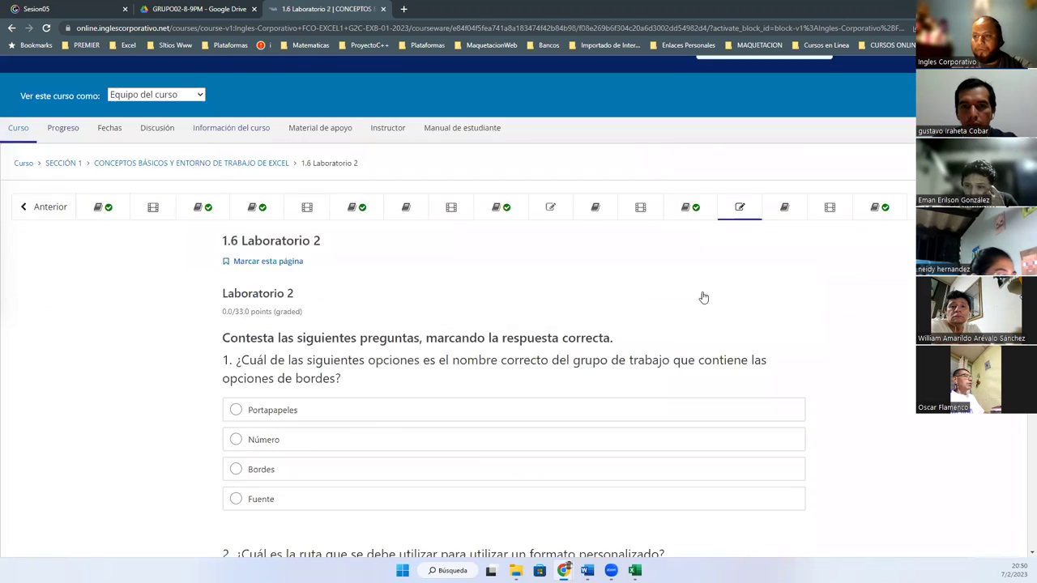
pyautogui.scroll(-10, 687, 352)
pyautogui.scroll(11, 783, 362)
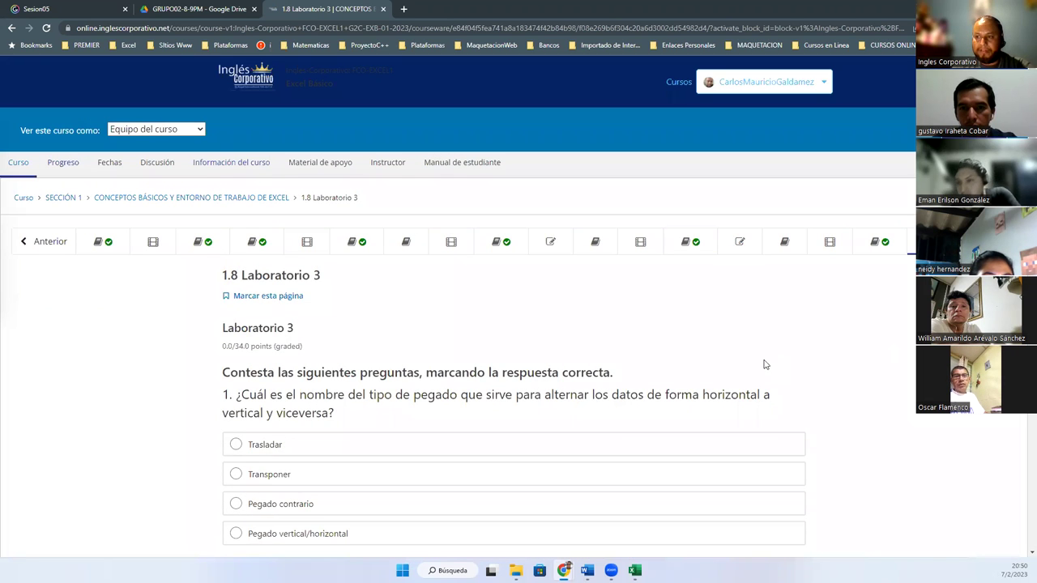
pyautogui.scroll(-9, 745, 372)
pyautogui.scroll(3, 472, 419)
pyautogui.scroll(6, 452, 401)
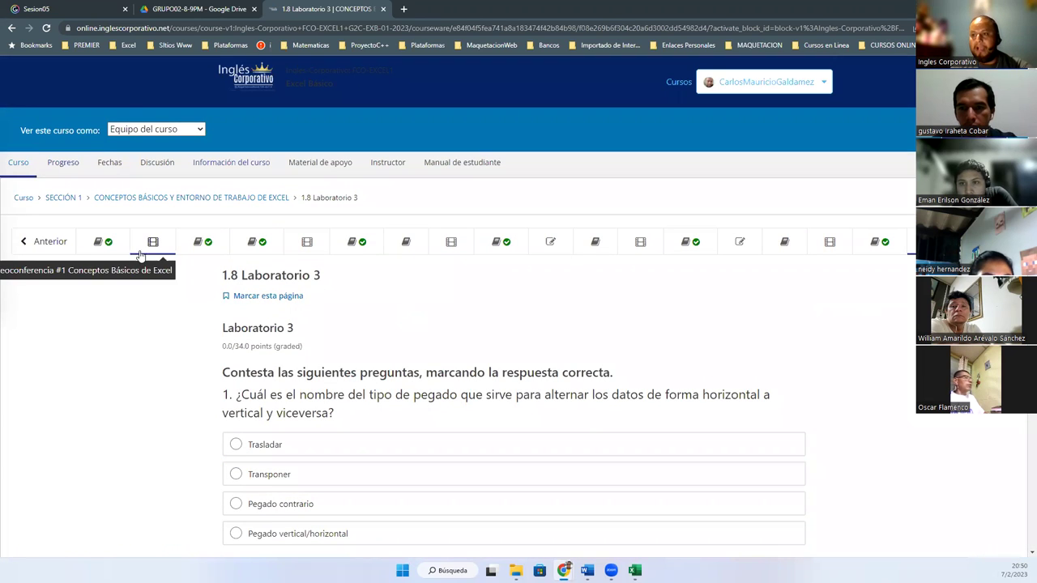
# Open the class #1 discussion forum and point out its title, topic line and the evaluated Foro post.
pyautogui.click(209, 245)
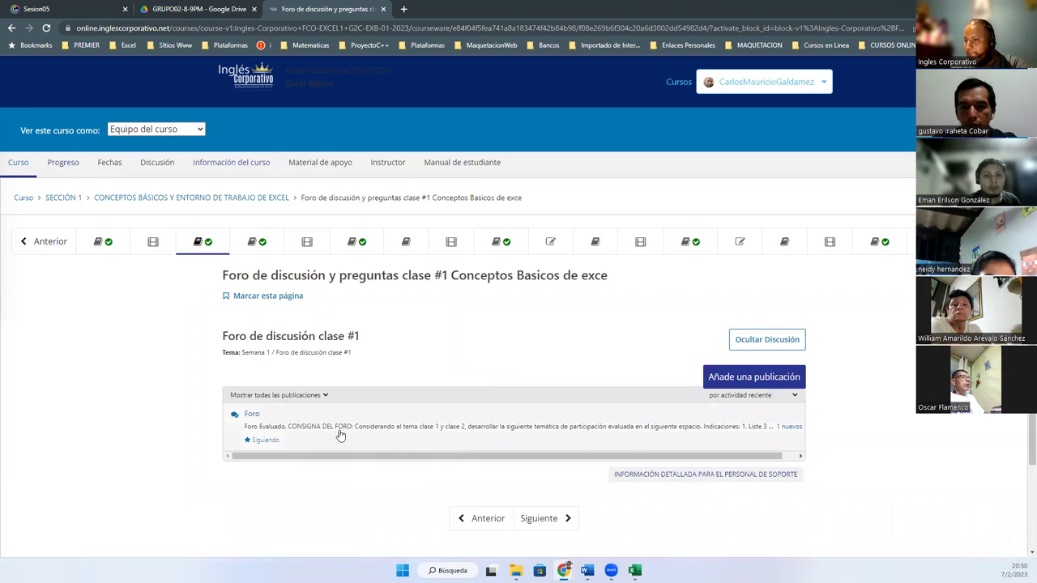
pyautogui.click(789, 455)
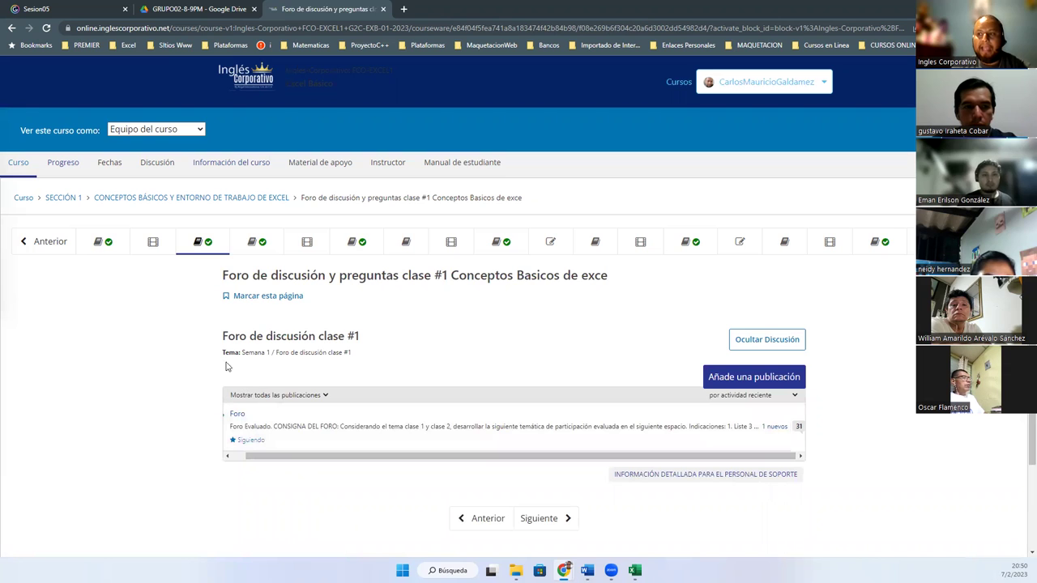
pyautogui.moveTo(243, 351); pyautogui.dragTo(375, 359)
pyautogui.click(375, 361)
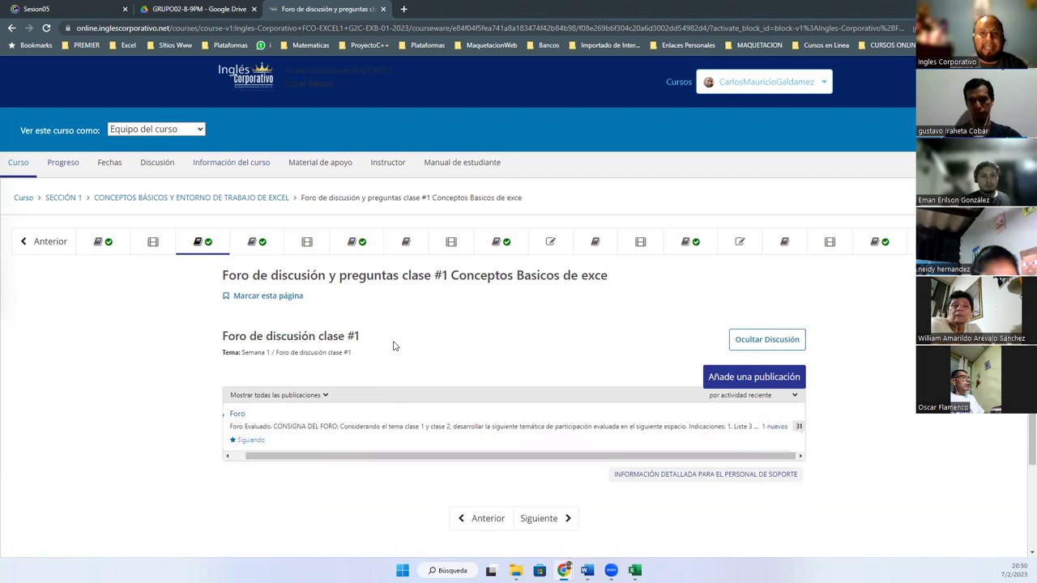
pyautogui.moveTo(225, 334); pyautogui.dragTo(361, 343)
pyautogui.click(367, 347)
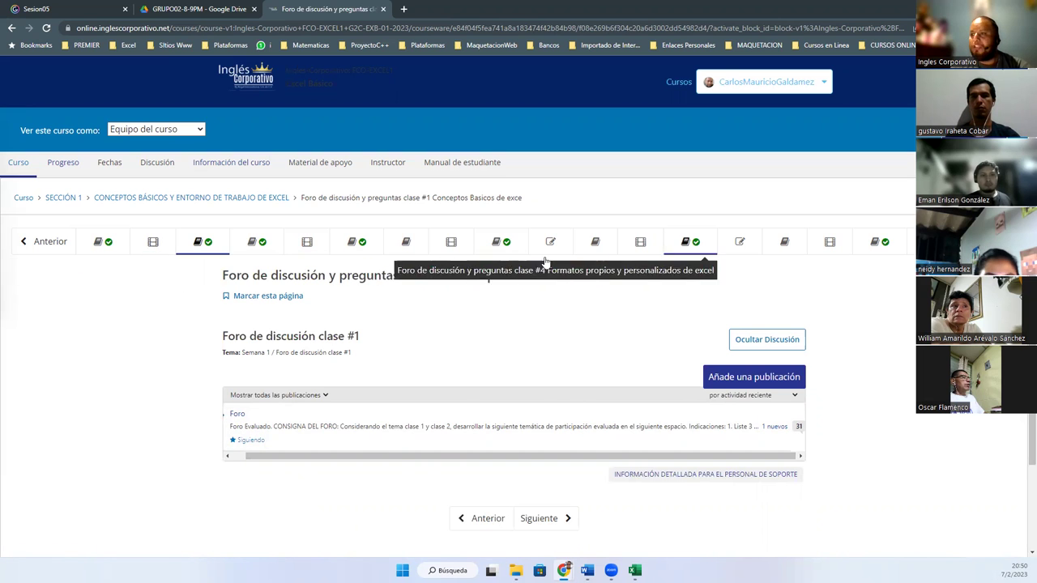
# Show the class recording pages in the Sección 1 lesson, from Videoconferencia #1 Conceptos Básicos de Excel through #5 Portapapeles.
pyautogui.click(164, 243)
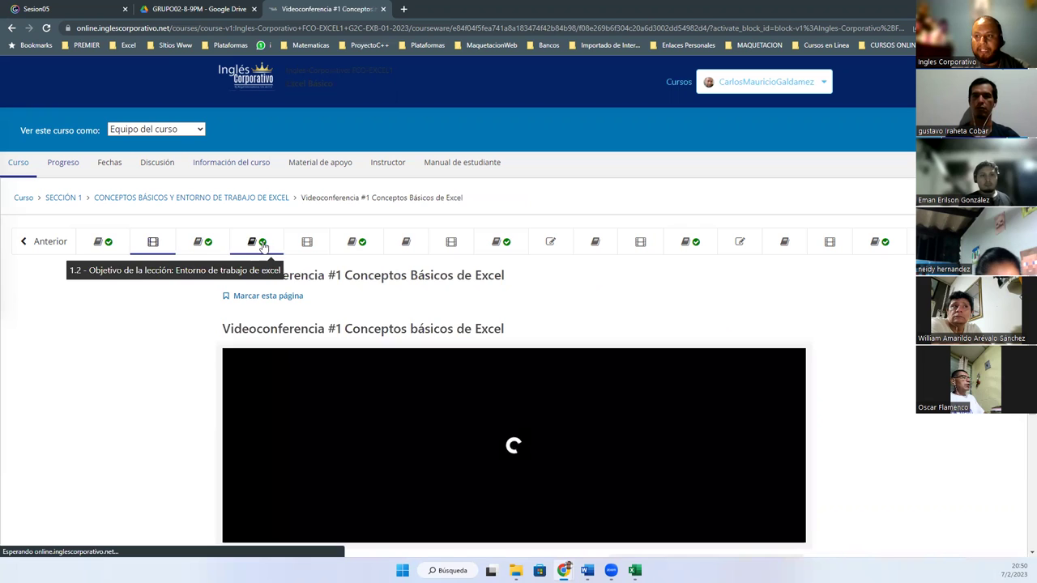
pyautogui.click(307, 243)
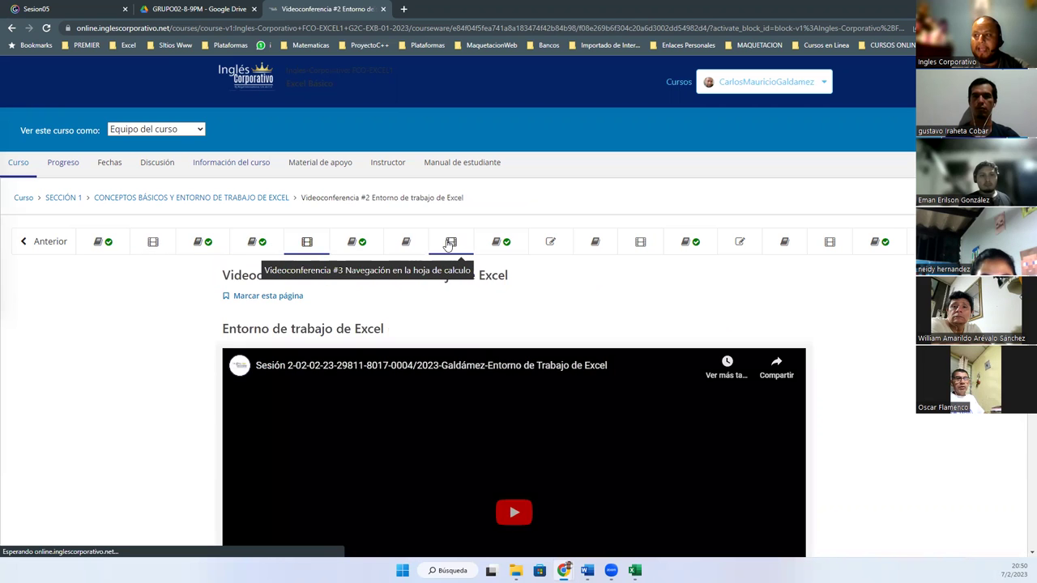
pyautogui.click(451, 243)
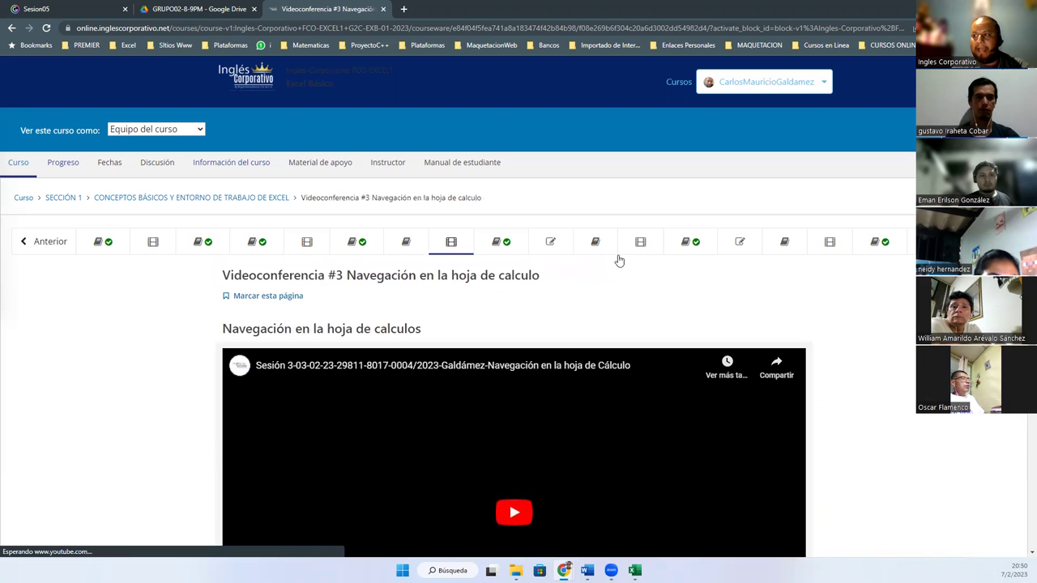
pyautogui.scroll(-1, 642, 249)
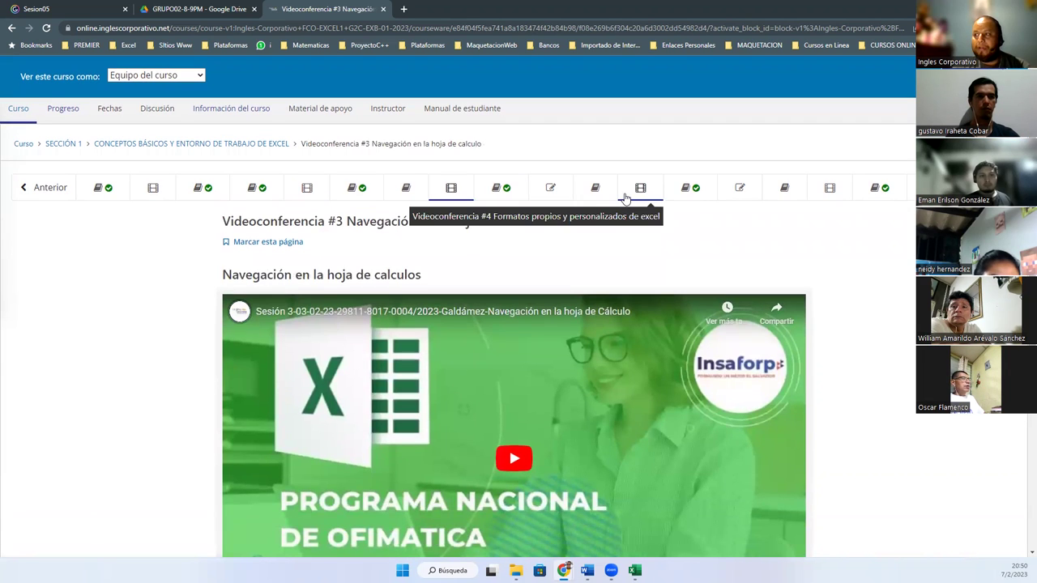
pyautogui.click(624, 198)
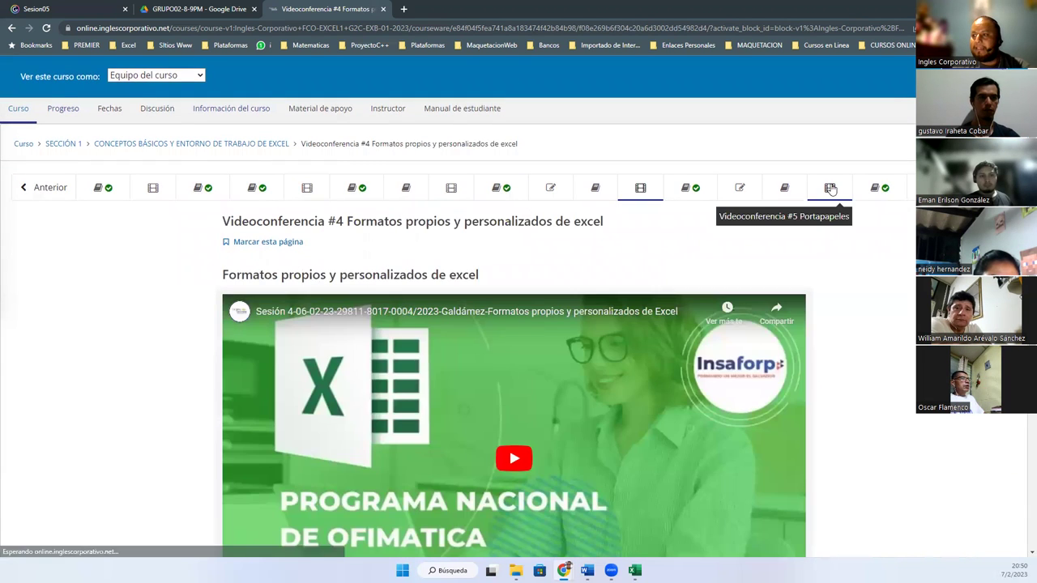
pyautogui.click(830, 188)
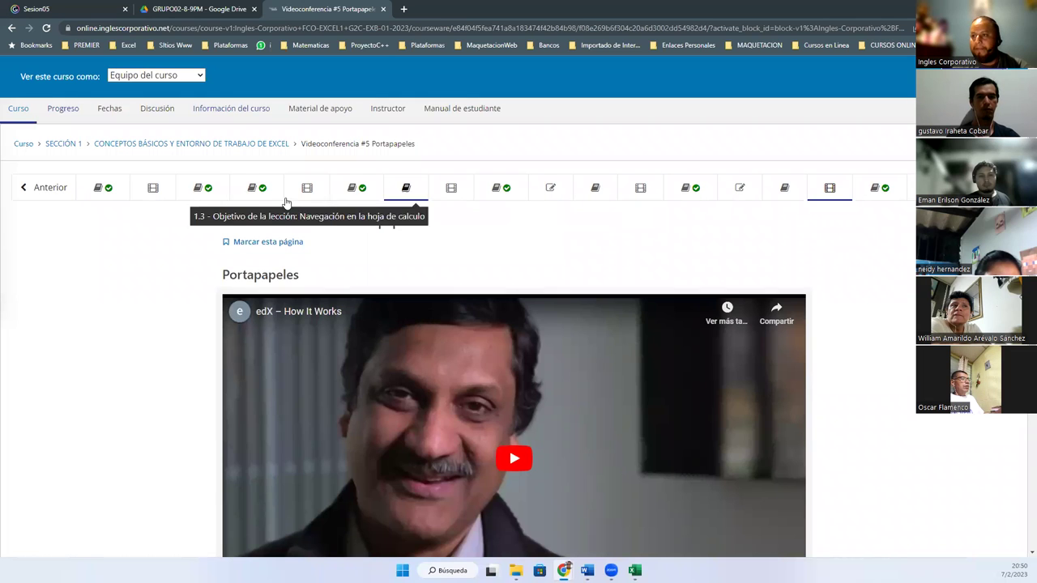
# Go over the recordings again from Videoconferencia #1 to #4 Formatos propios y personalizados de excel.
pyautogui.click(153, 189)
pyautogui.click(305, 195)
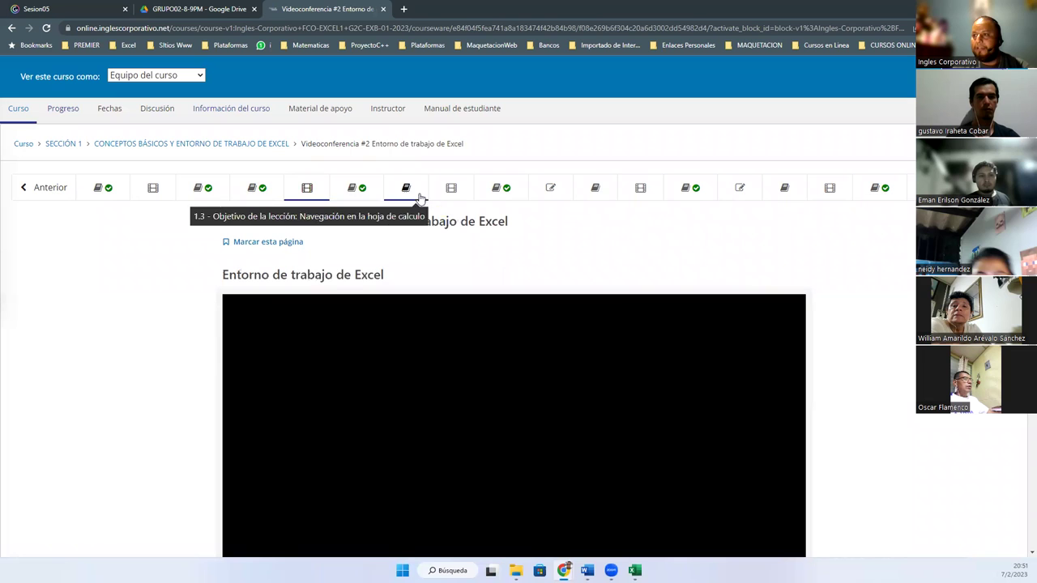
pyautogui.click(451, 190)
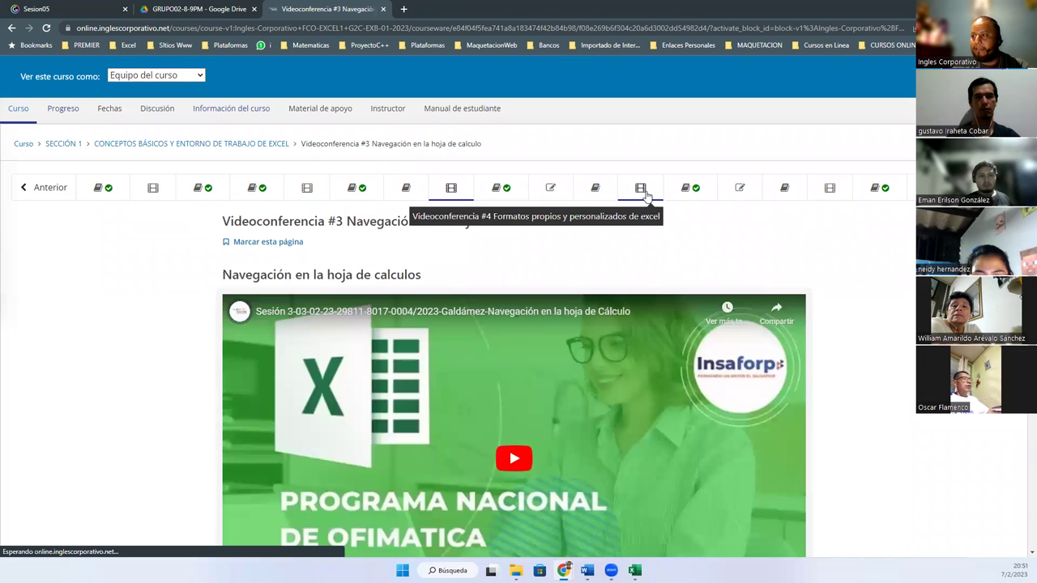
pyautogui.click(646, 195)
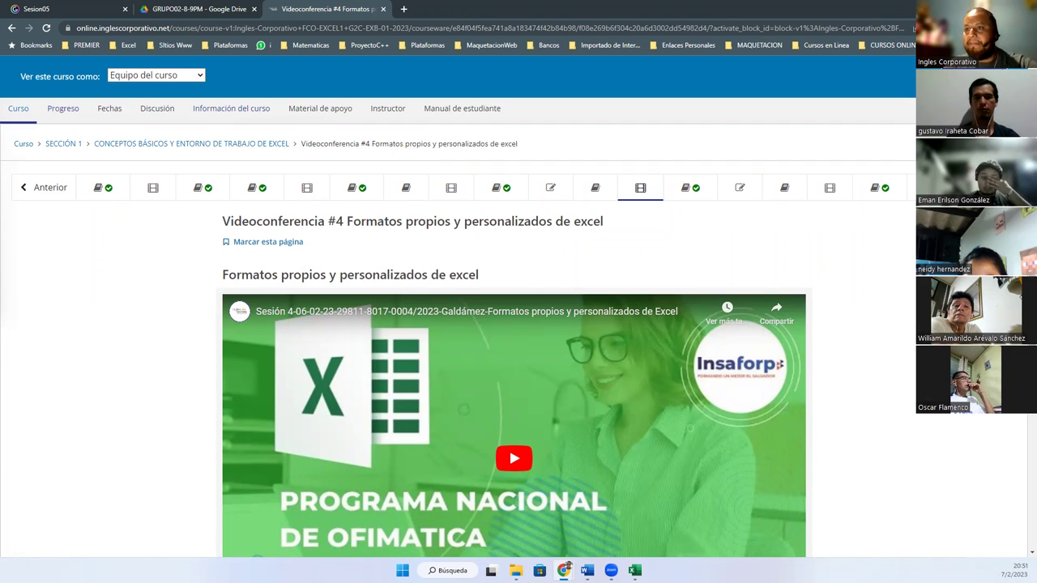
# Open the course's Progreso page and review its grade chart and section scores.
pyautogui.click(65, 107)
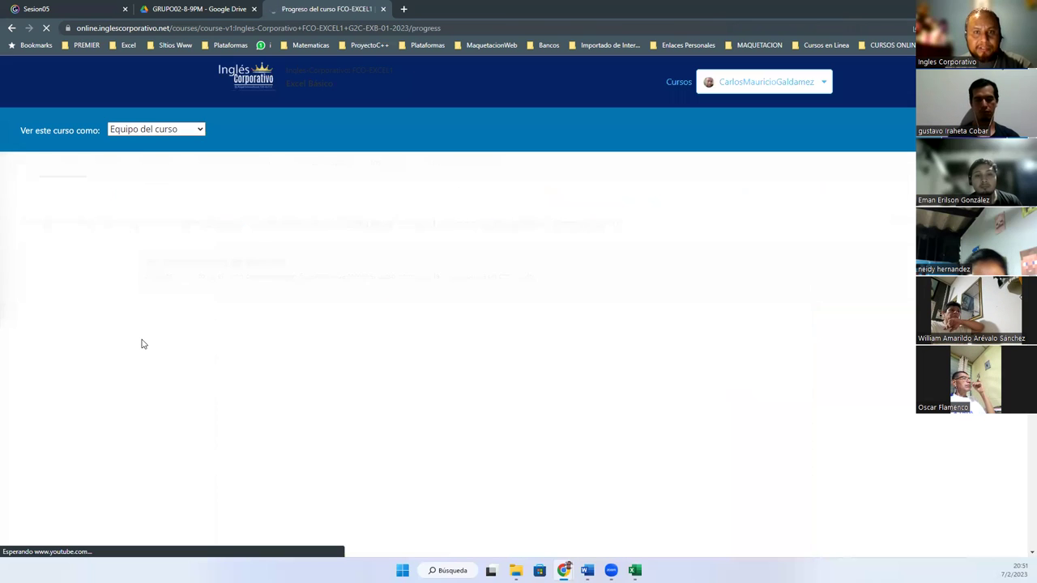
pyautogui.scroll(-2, 721, 365)
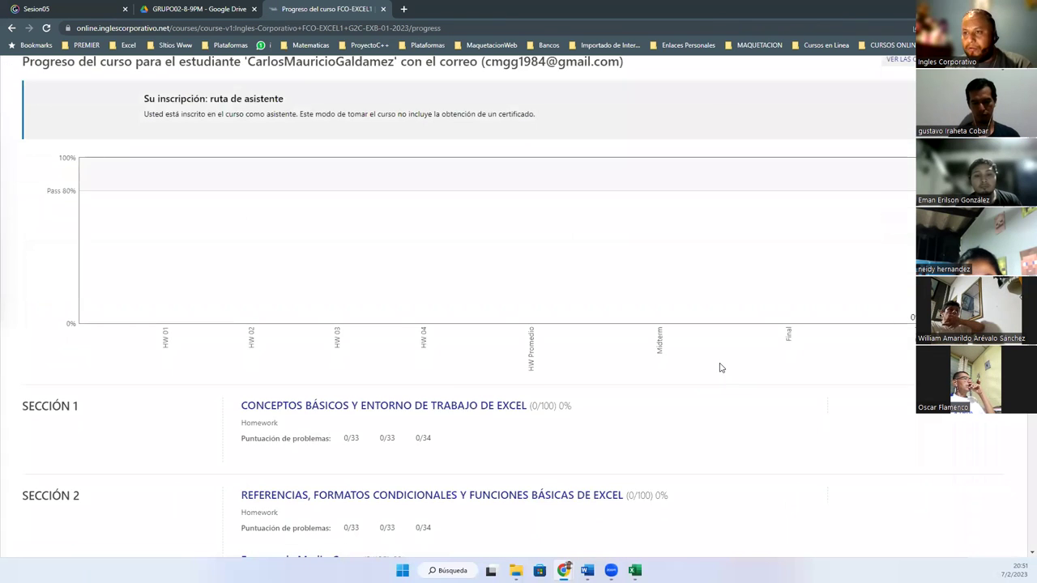
pyautogui.scroll(1, 720, 367)
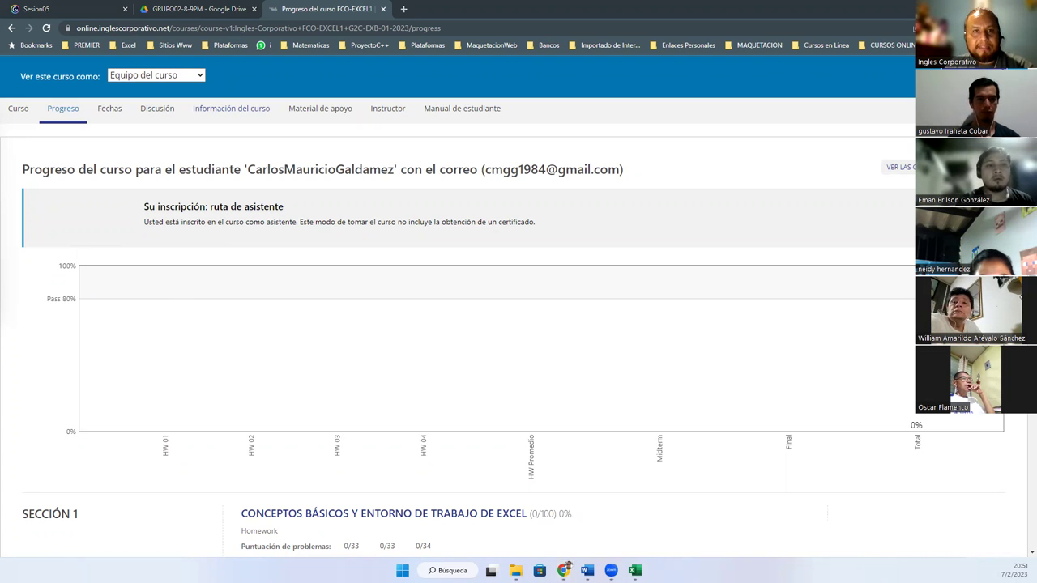
# Outline the HW 01 bar at the 80% and 100% levels, the Total value and the HW Promedio column on the progress chart.
pyautogui.moveTo(146, 298); pyautogui.dragTo(187, 433)
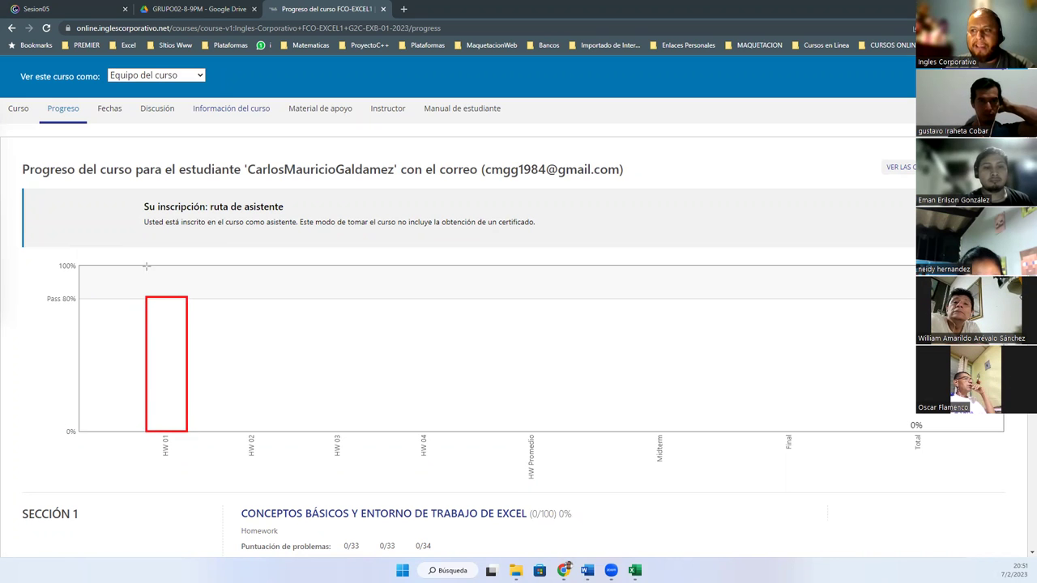
pyautogui.moveTo(146, 265); pyautogui.dragTo(187, 432)
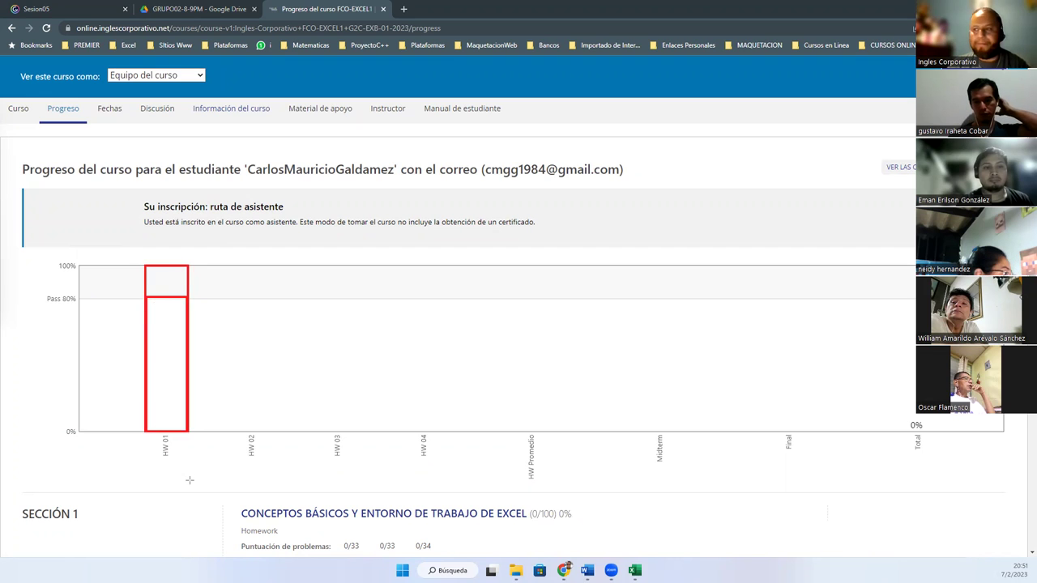
pyautogui.moveTo(902, 388)
pyautogui.mouseDown()
pyautogui.moveTo(919, 434)
pyautogui.moveTo(903, 410)
pyautogui.mouseUp()
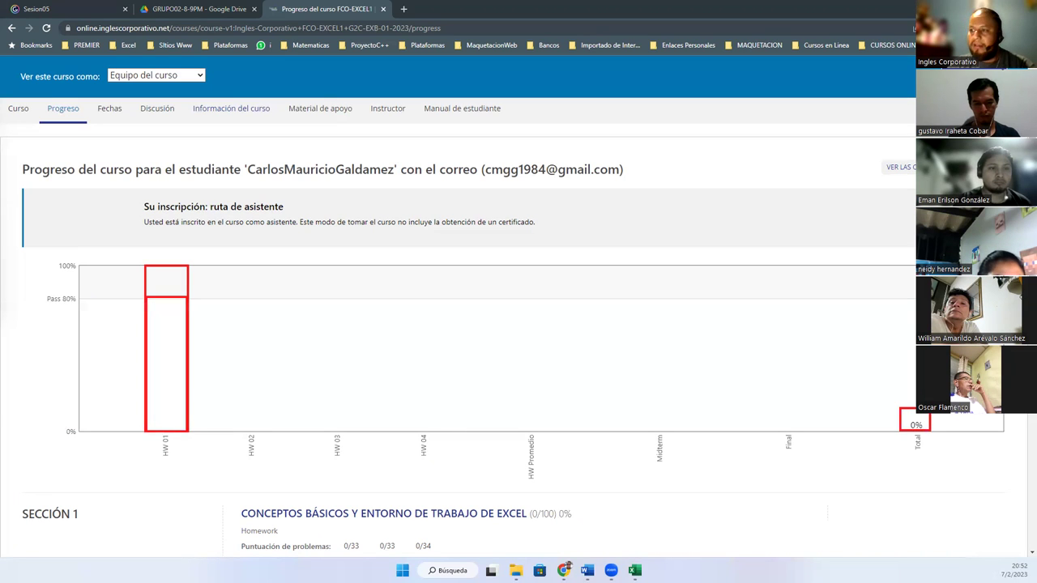
pyautogui.moveTo(517, 395); pyautogui.dragTo(543, 431)
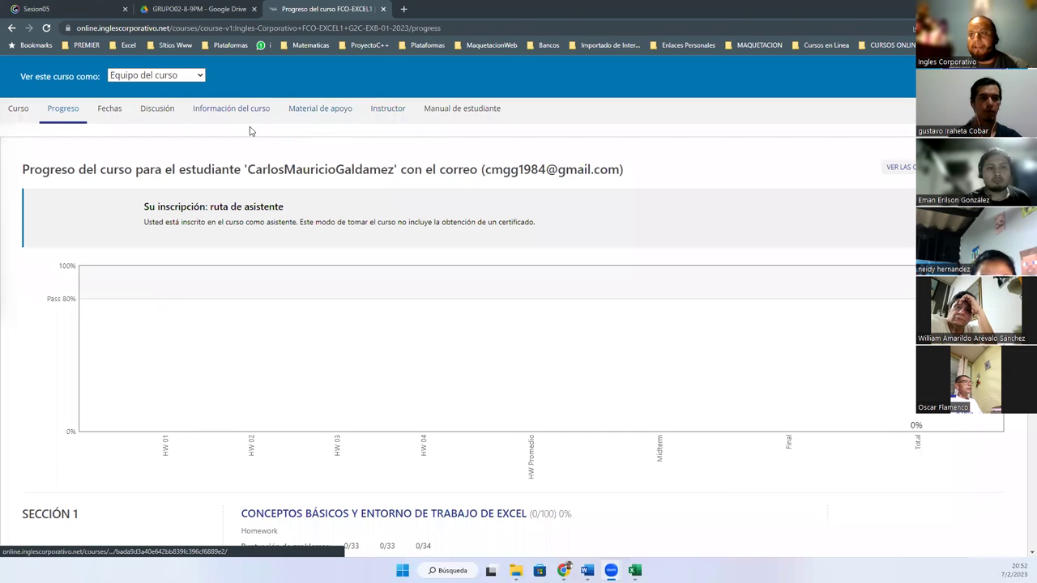
# Open the Libro de Calificaciones from the instructor's student administration and review the scores of all enrolled participants.
pyautogui.click(388, 113)
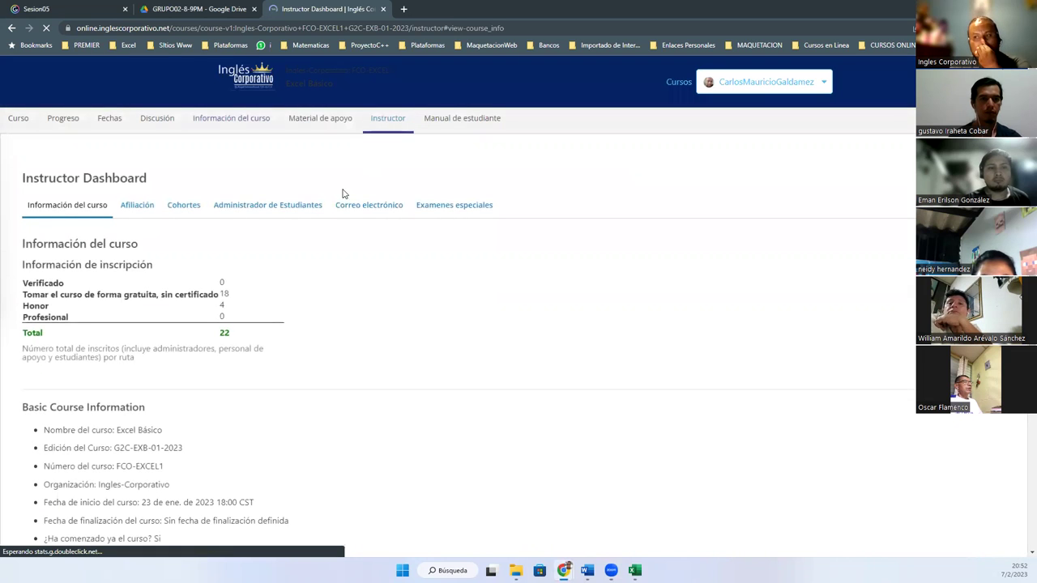
pyautogui.click(230, 207)
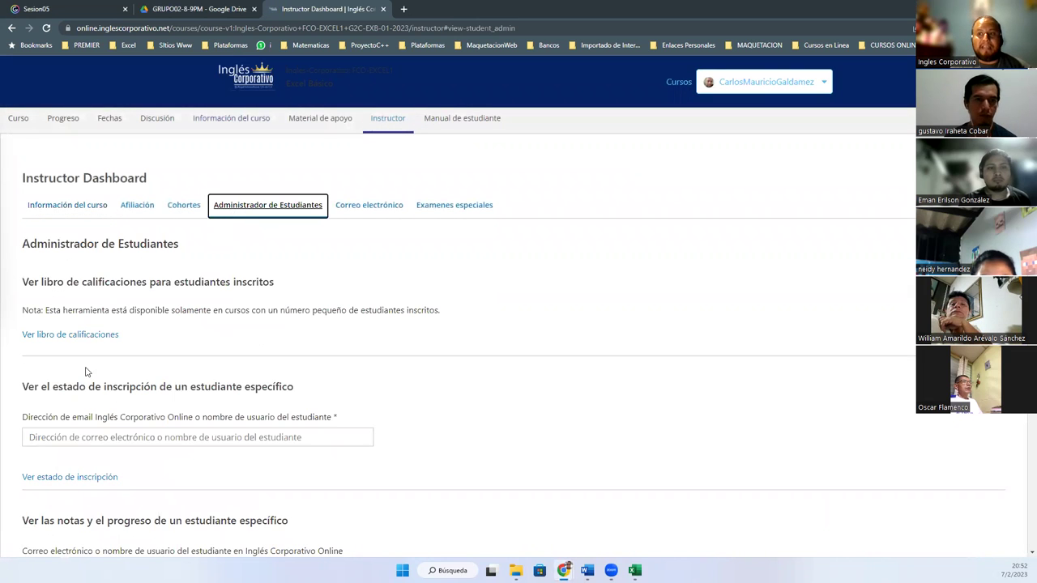
pyautogui.click(77, 339)
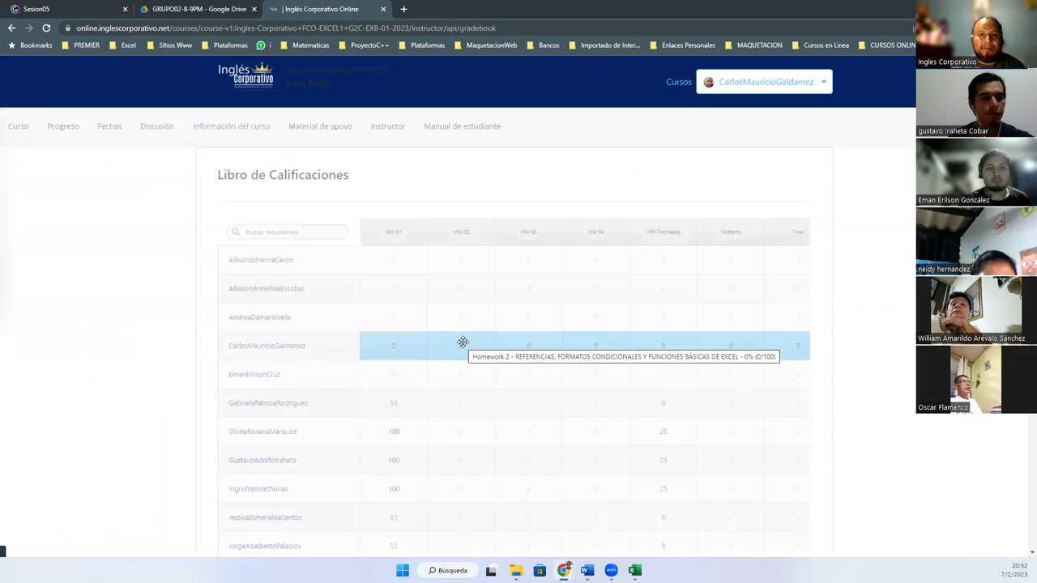
pyautogui.scroll(-5, 478, 356)
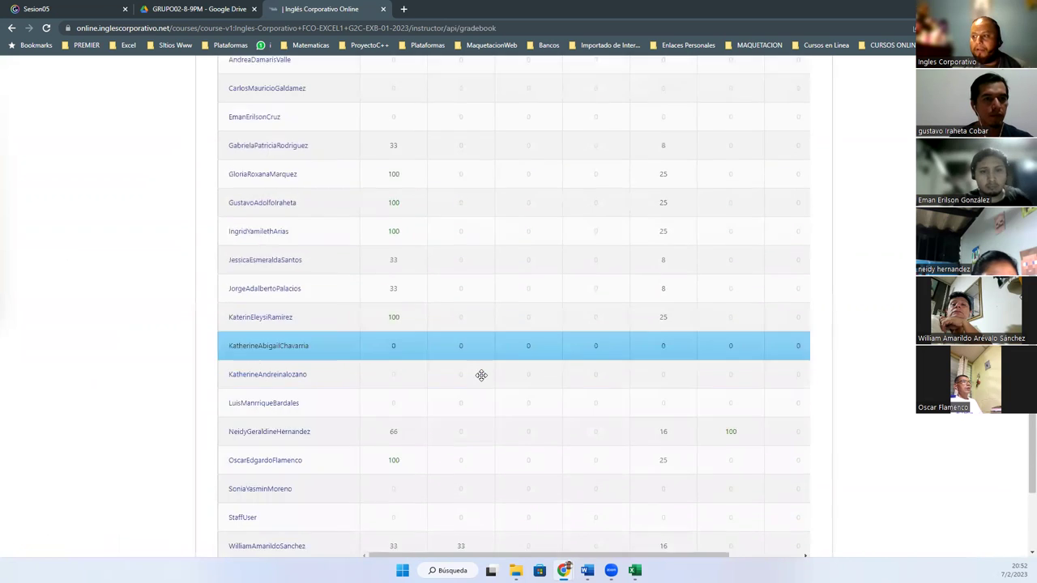
pyautogui.scroll(-2, 478, 380)
pyautogui.scroll(5, 366, 385)
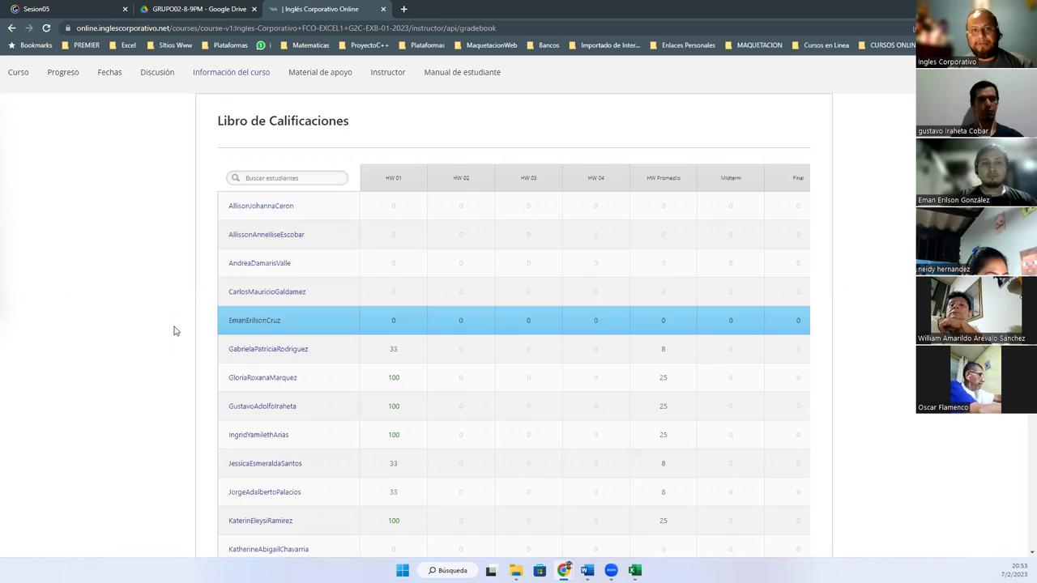
pyautogui.scroll(1, 324, 174)
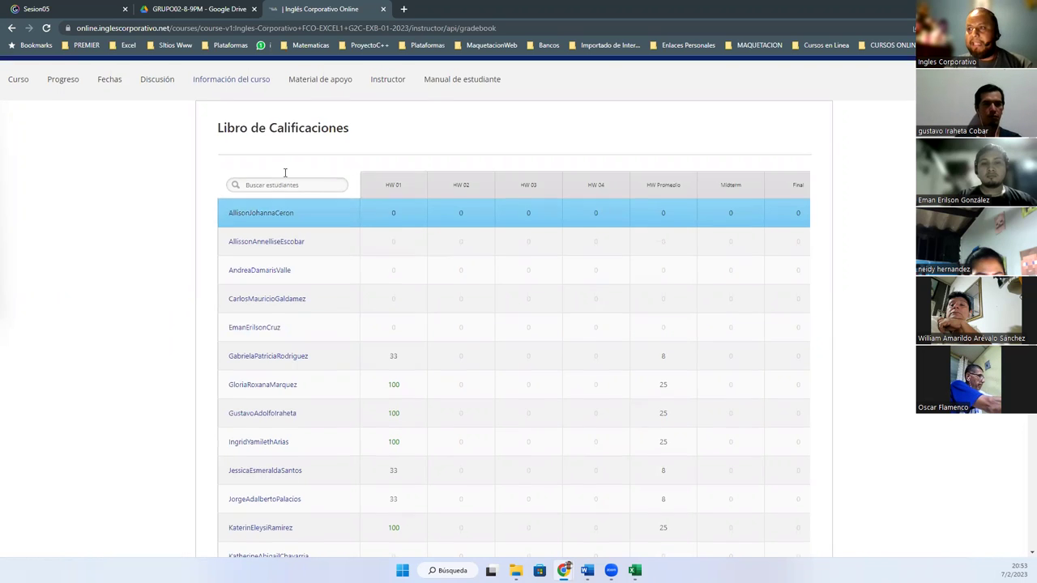
# View the Manual de estudiante, and in Material de apoyo highlight the SECCIÓN #1 title and its CONCEPTOS BÁSICOS Y ENTORNO DE TRABAJO topic.
pyautogui.click(327, 136)
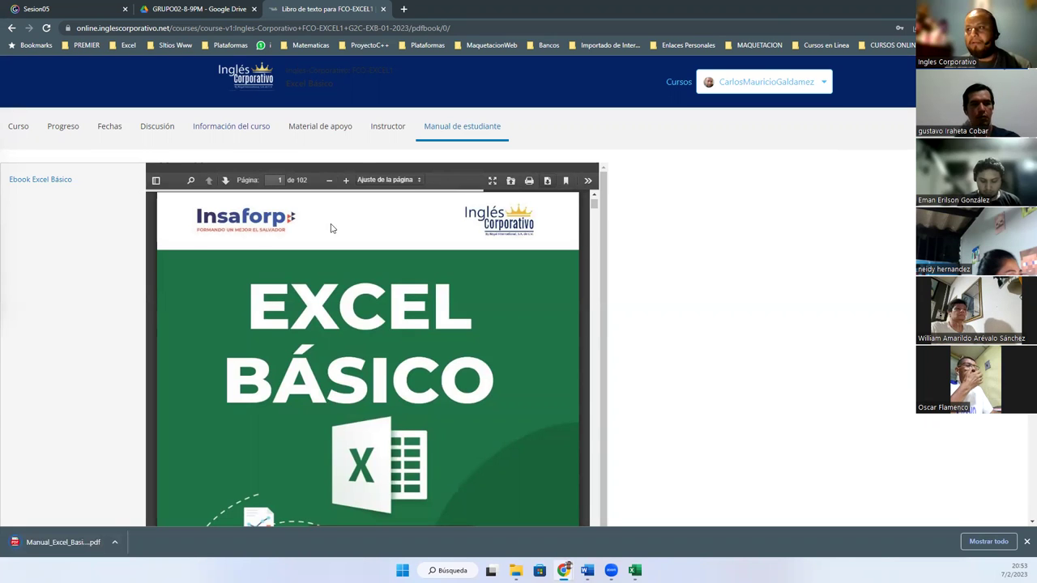
pyautogui.click(301, 135)
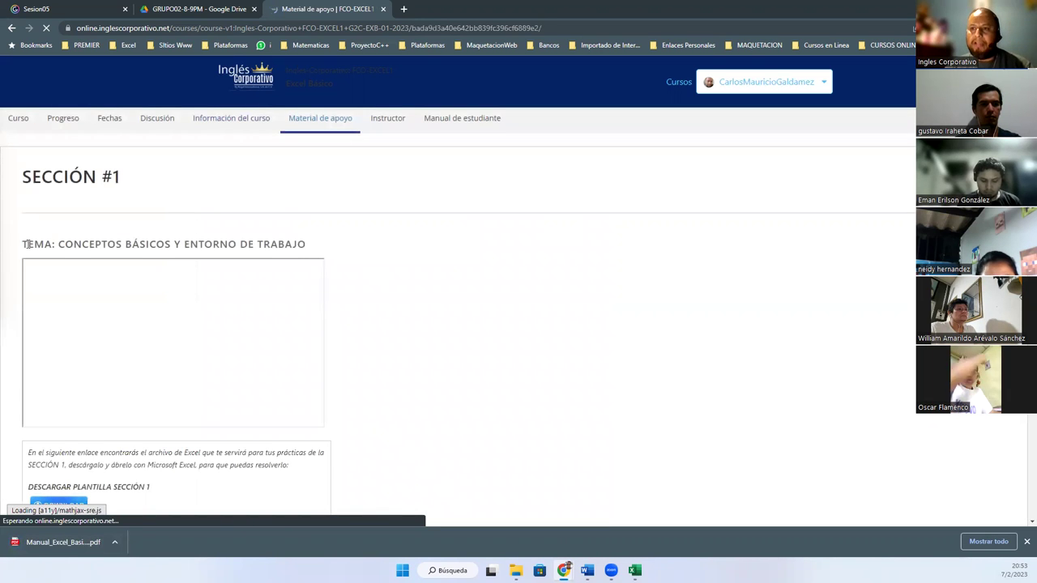
pyautogui.moveTo(22, 178); pyautogui.dragTo(160, 219)
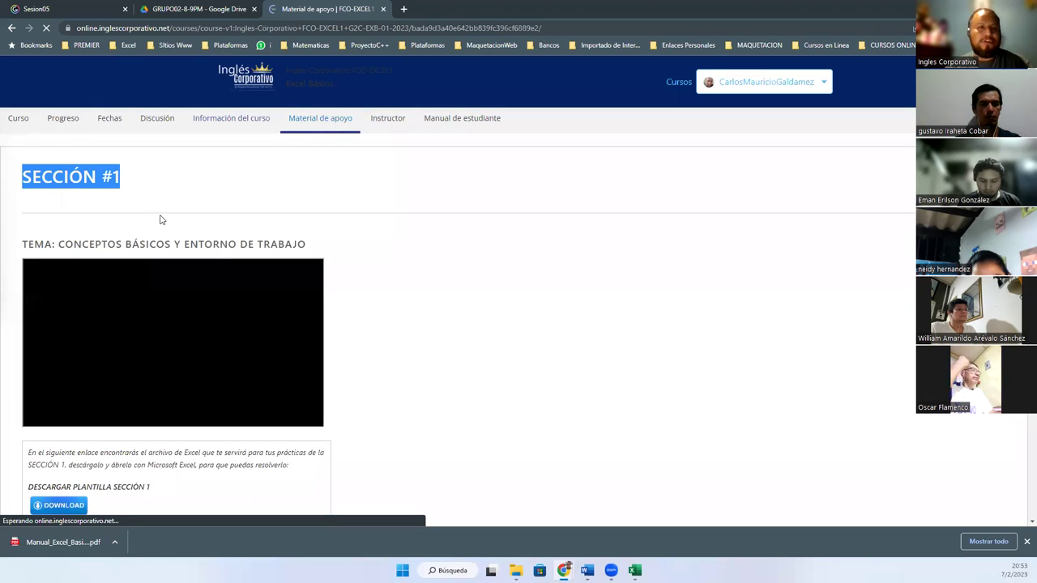
pyautogui.scroll(-1, 278, 302)
pyautogui.moveTo(22, 191); pyautogui.dragTo(184, 210)
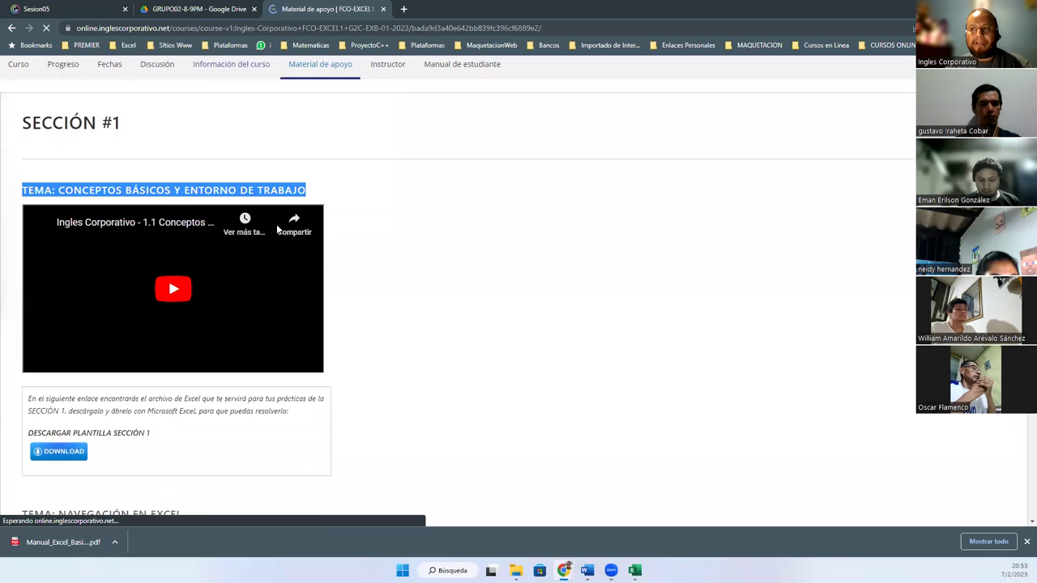
# Point out the NAVEGACIÓN EN EXCEL, FORMATOS PROPIOS Y PERSONALIZADOS and PORTAPAPELES topics with their videos and templates by highlighting the headings.
pyautogui.scroll(-4, 278, 243)
pyautogui.moveTo(58, 192); pyautogui.dragTo(209, 251)
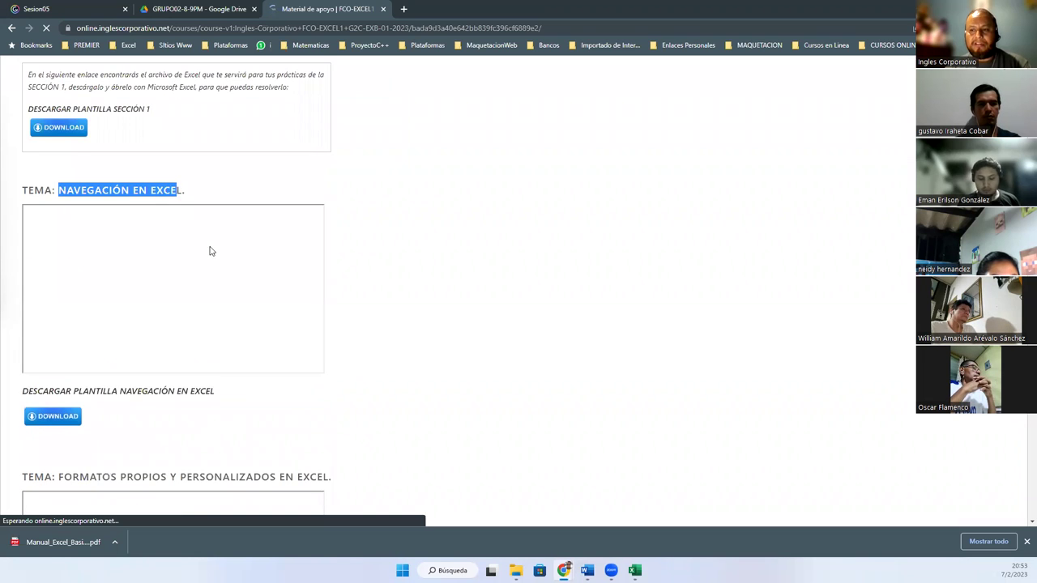
pyautogui.scroll(-3, 209, 251)
pyautogui.moveTo(64, 260); pyautogui.dragTo(316, 313)
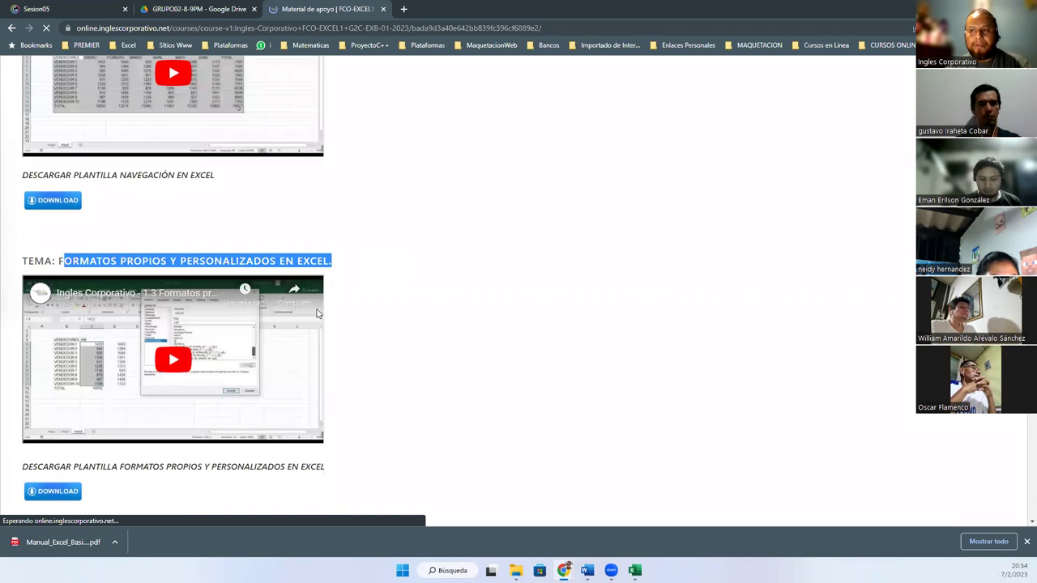
pyautogui.scroll(-3, 317, 313)
pyautogui.moveTo(22, 282); pyautogui.dragTo(236, 287)
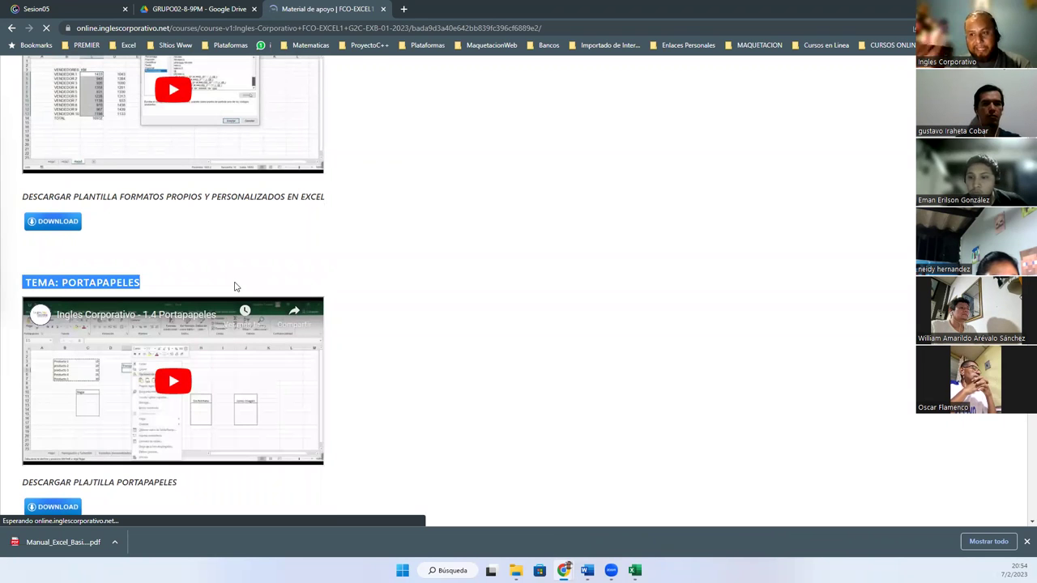
pyautogui.scroll(-1, 236, 287)
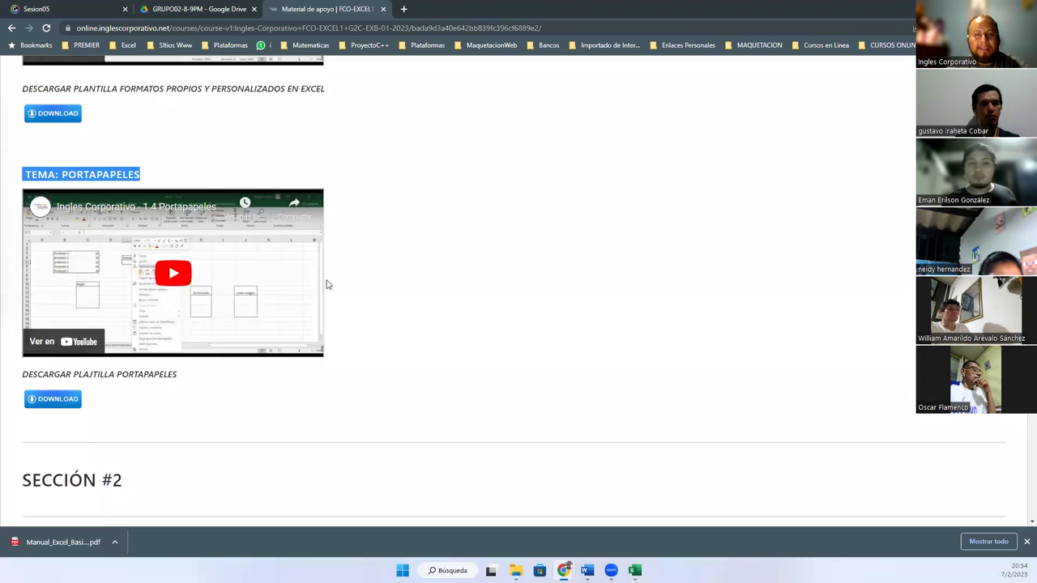
pyautogui.scroll(10, 497, 309)
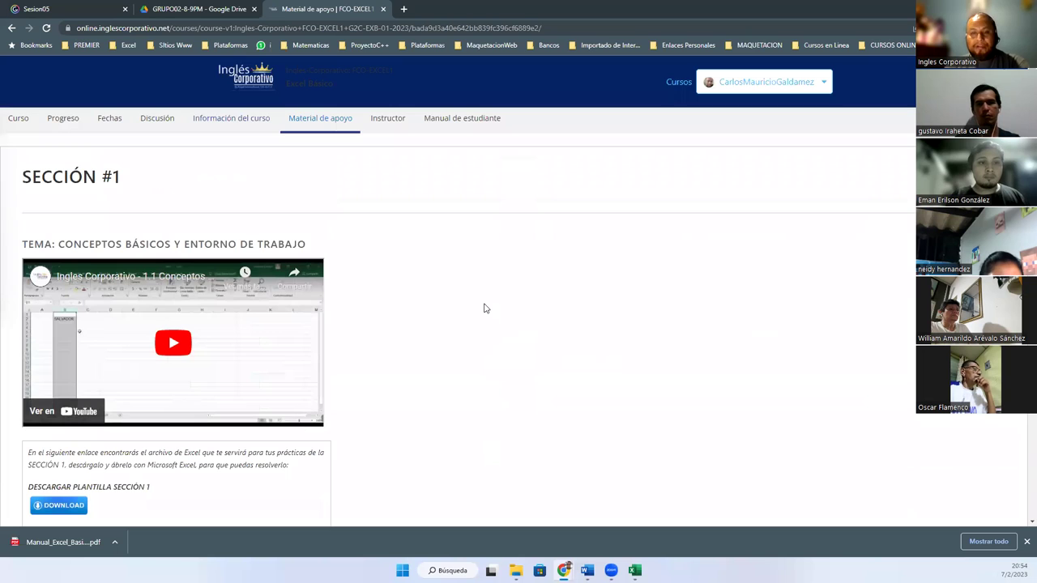
# Show the GRUPO02-8-9PM Drive folder, switch to the 1.4 Portapapeles workbook in Excel, look through its sheets and return to Hoja1.
pyautogui.click(239, 10)
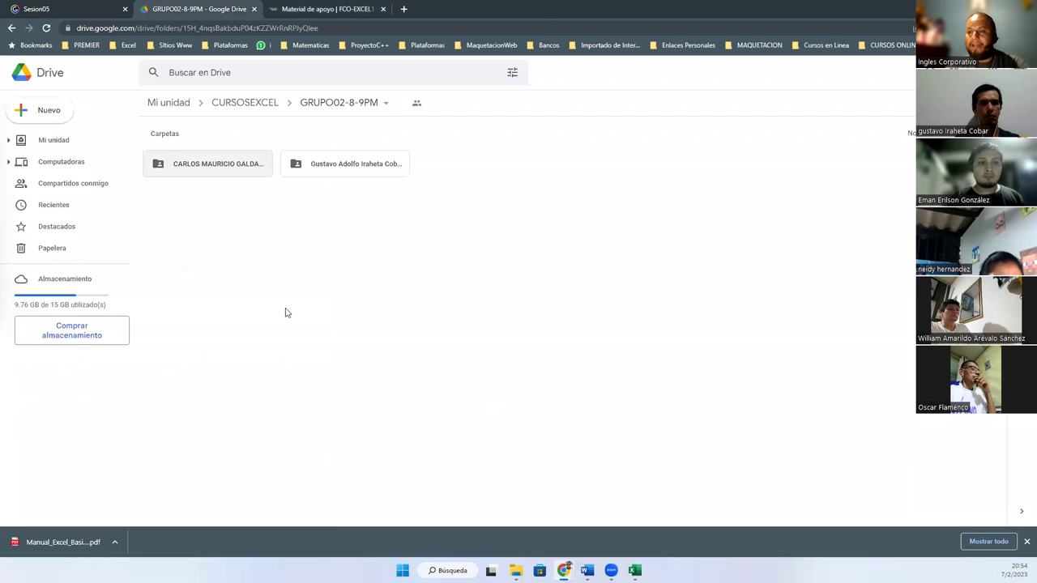
pyautogui.click(634, 570)
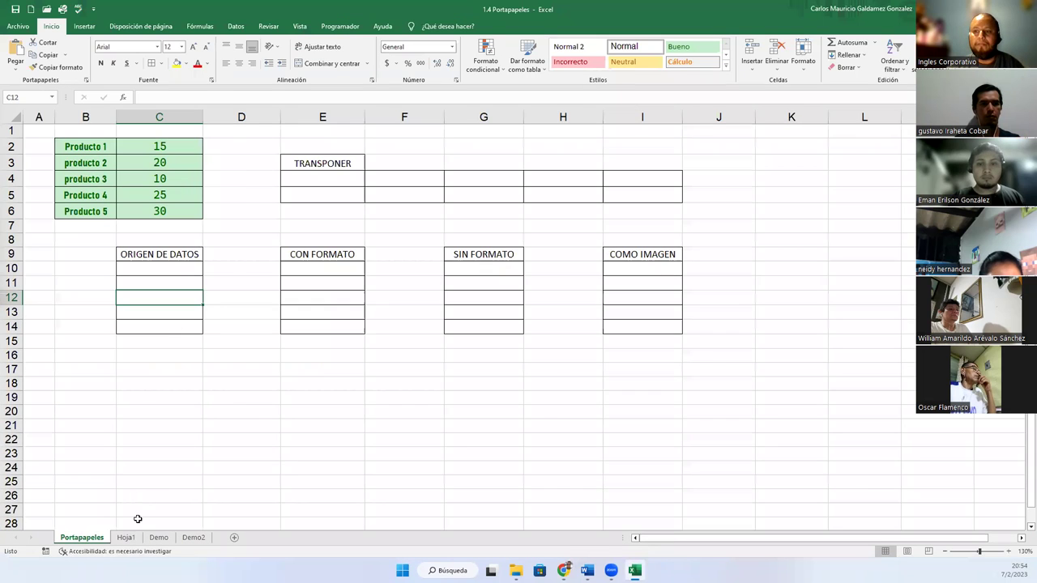
pyautogui.click(125, 537)
pyautogui.click(158, 538)
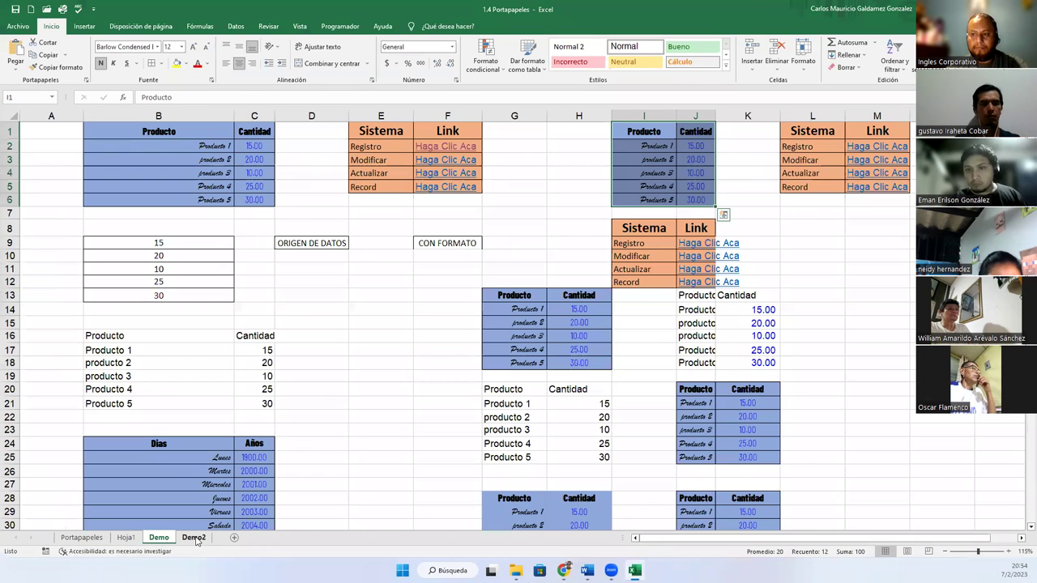
pyautogui.hotkey('ctrl', 'pageup')
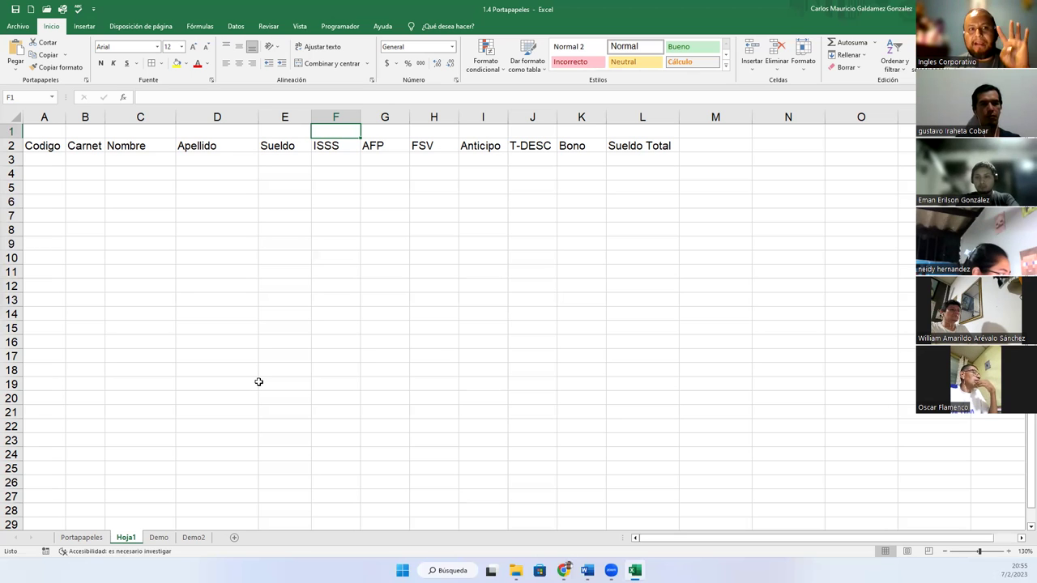
# Rename the Portapapeles sheet as Ejercicio1 and the Hoja1 sheet as Ejercicio2.
pyautogui.click(75, 538)
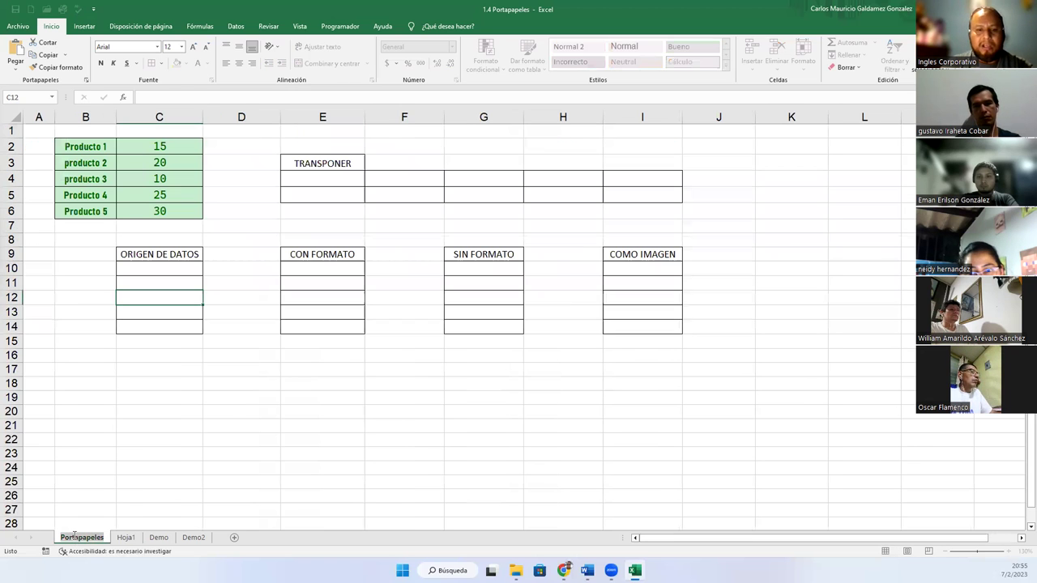
pyautogui.write('Ejercicio1')
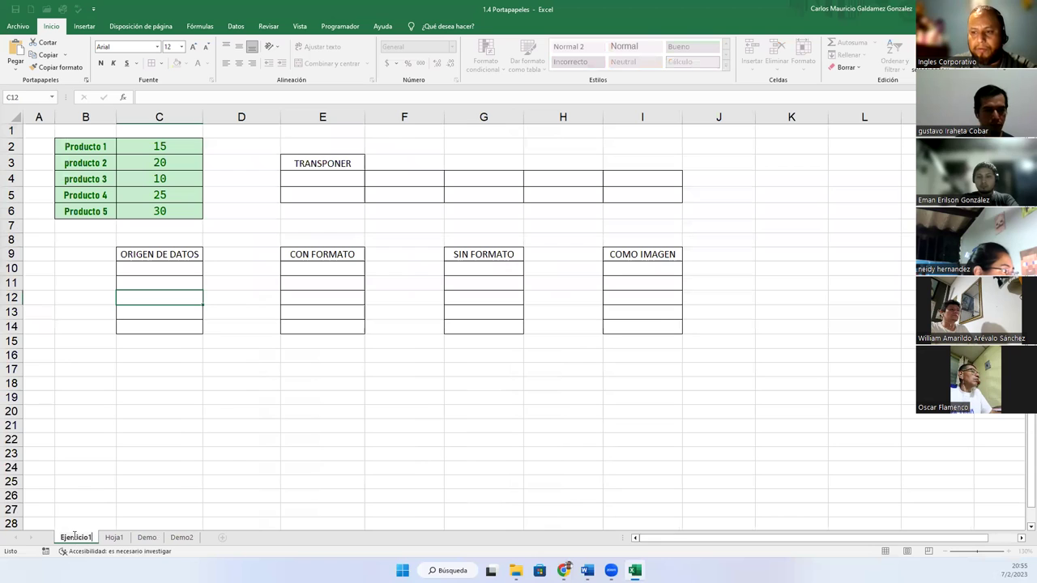
pyautogui.press('Return')
pyautogui.click(110, 537)
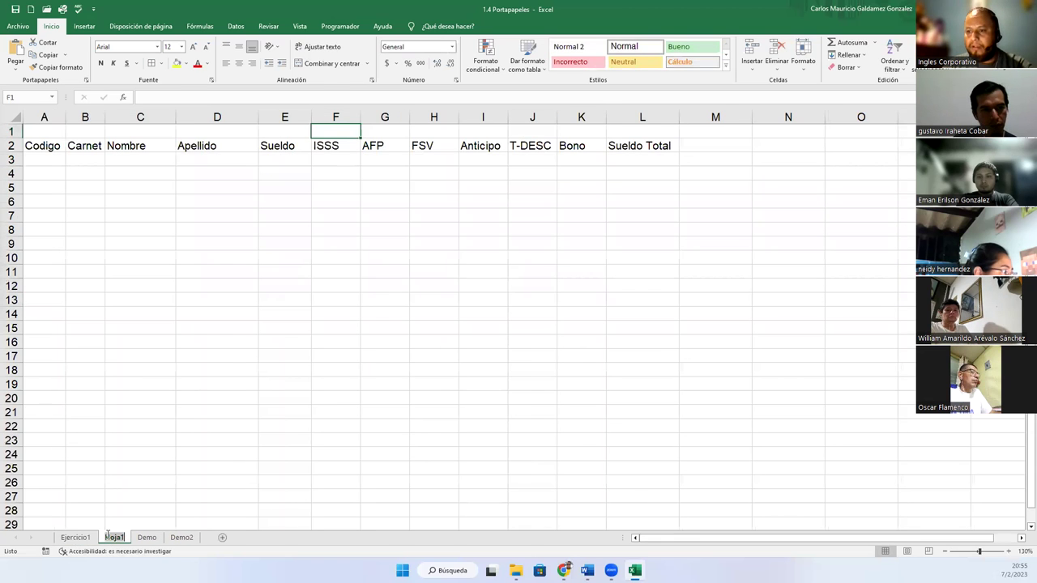
pyautogui.write('Ejercicio2')
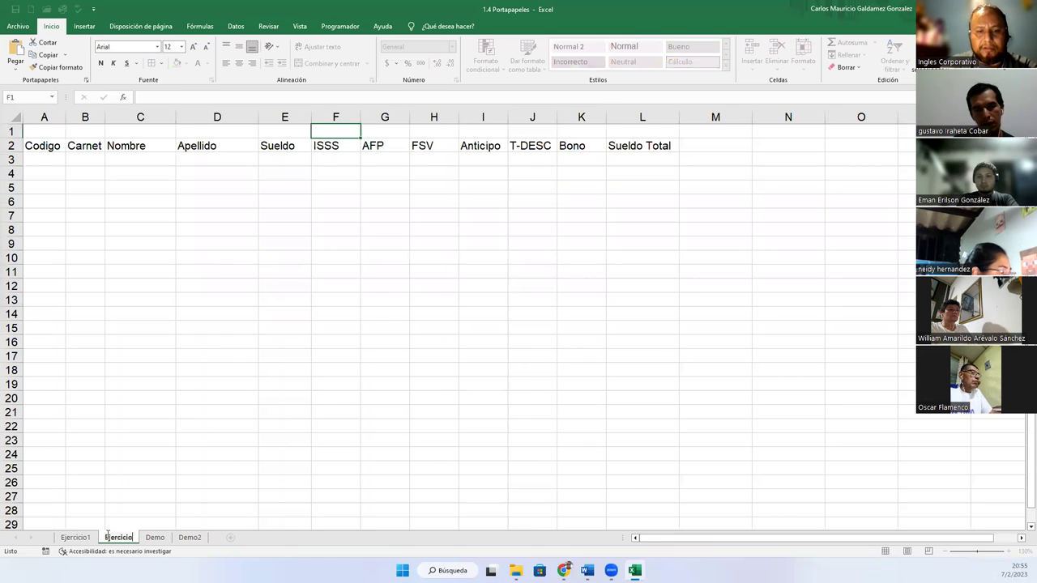
pyautogui.press('Return')
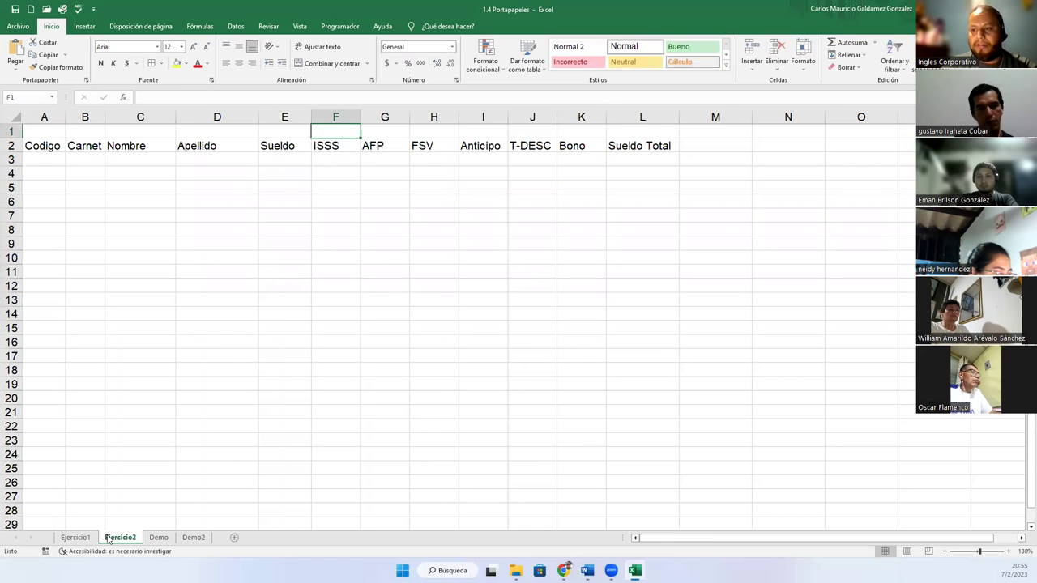
# Rename the Demo sheet as Ejercicio4.
pyautogui.doubleClick(158, 538)
pyautogui.write('Eje')
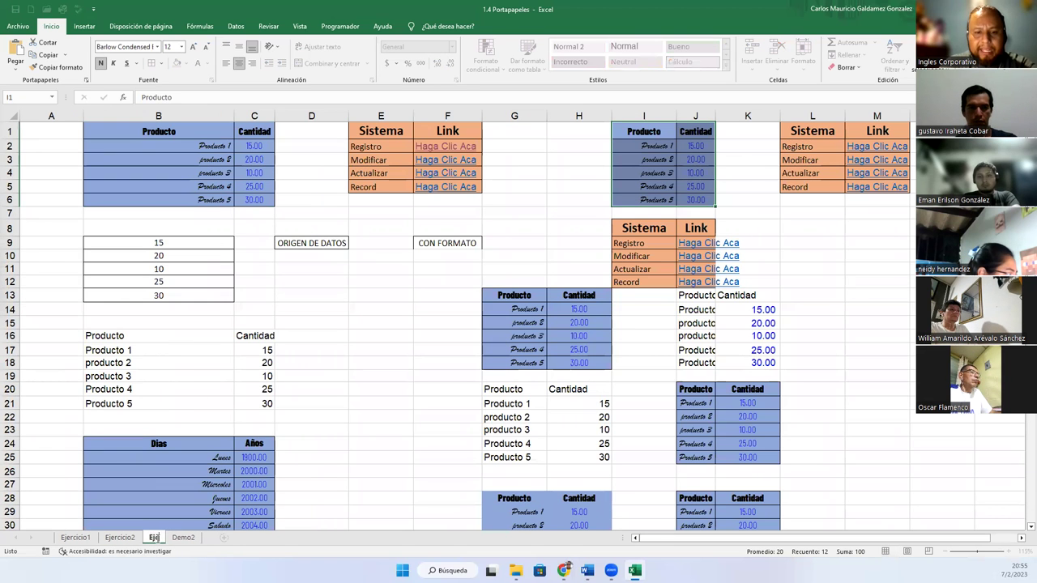
pyautogui.write('rcicio4')
pyautogui.press('Return')
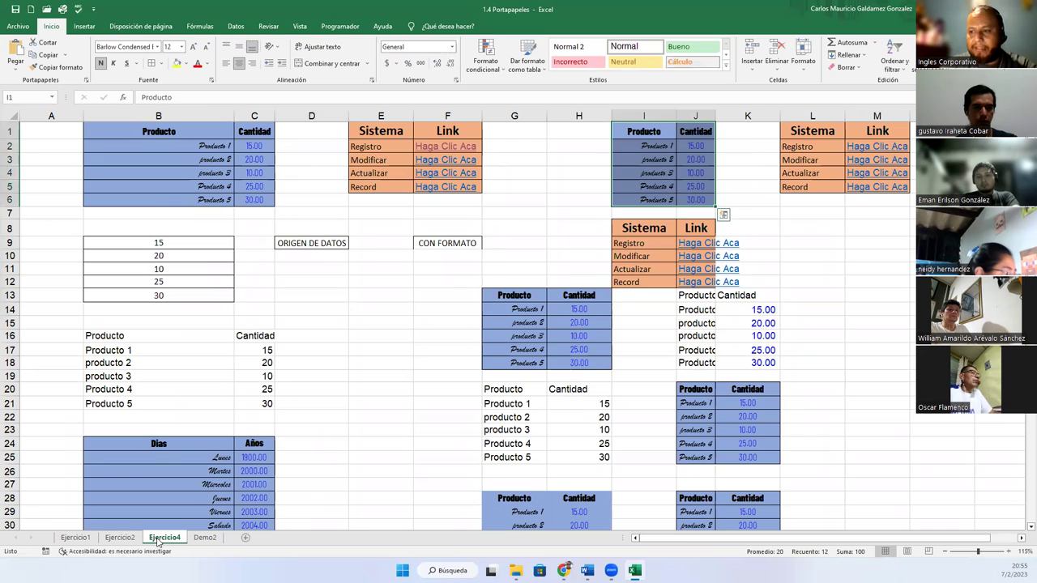
# Rename the Demo2 sheet as Ejercicio3, place it before Ejercicio4 and save the workbook.
pyautogui.doubleClick(206, 538)
pyautogui.write('Ejercicio3')
pyautogui.press('Return')
pyautogui.moveTo(217, 542); pyautogui.dragTo(153, 541)
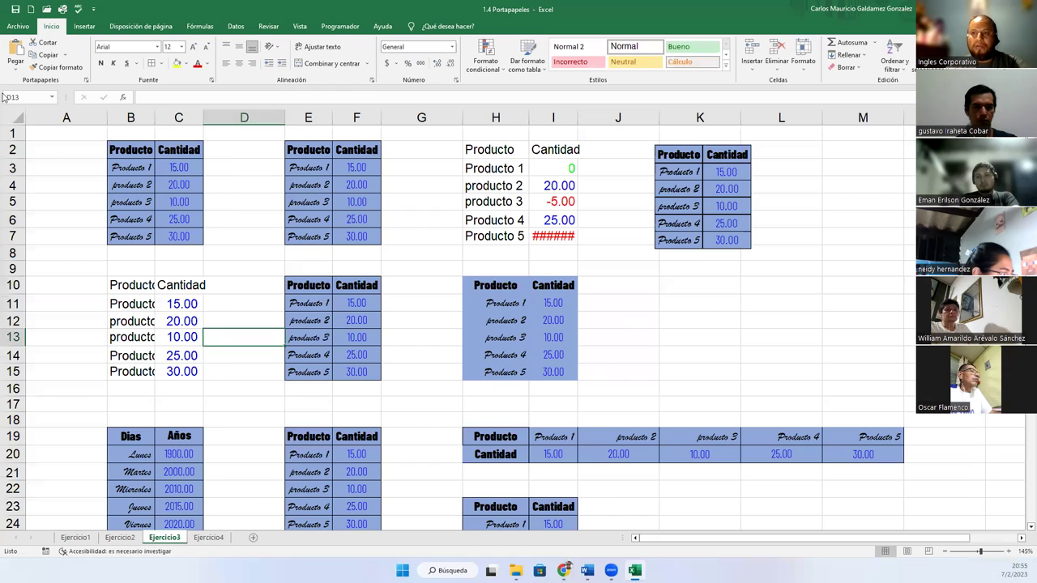
pyautogui.click(14, 10)
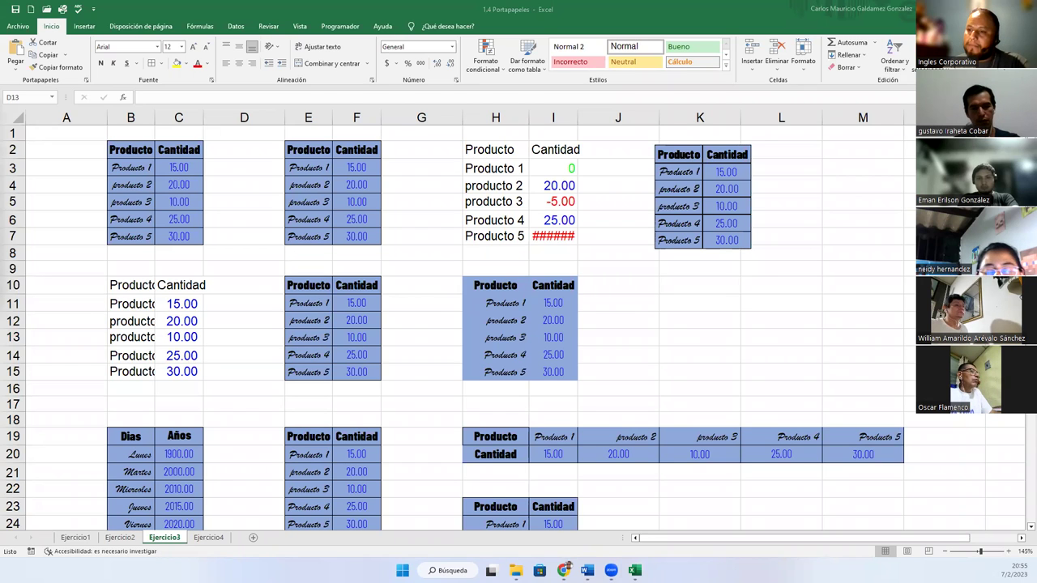
# On Ejercicio4, copy the Producto/Cantidad table in B1:C6 and paste only its values starting at cell M10.
pyautogui.click(207, 538)
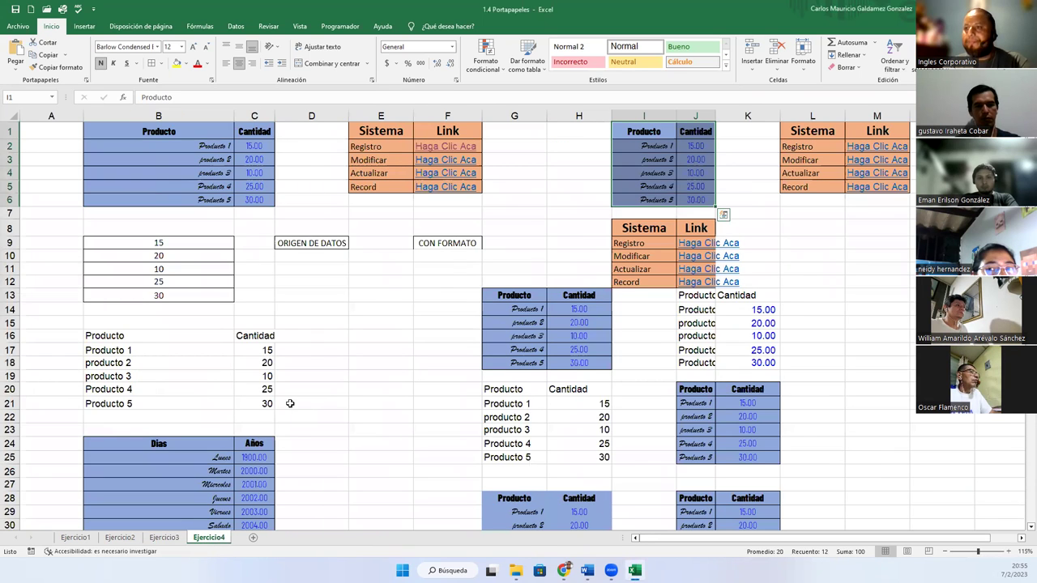
pyautogui.moveTo(168, 132); pyautogui.dragTo(263, 203)
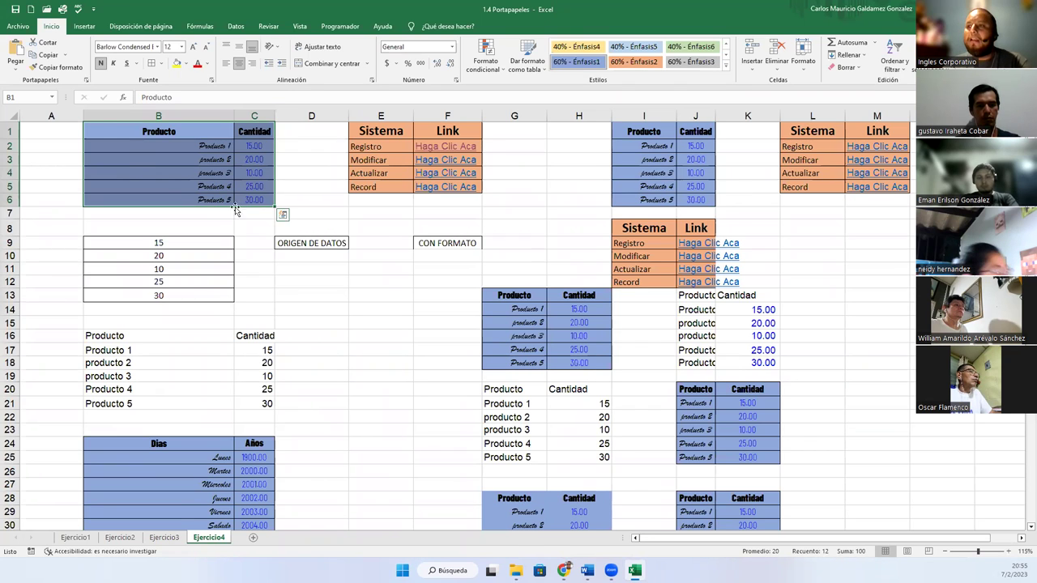
pyautogui.click(44, 57)
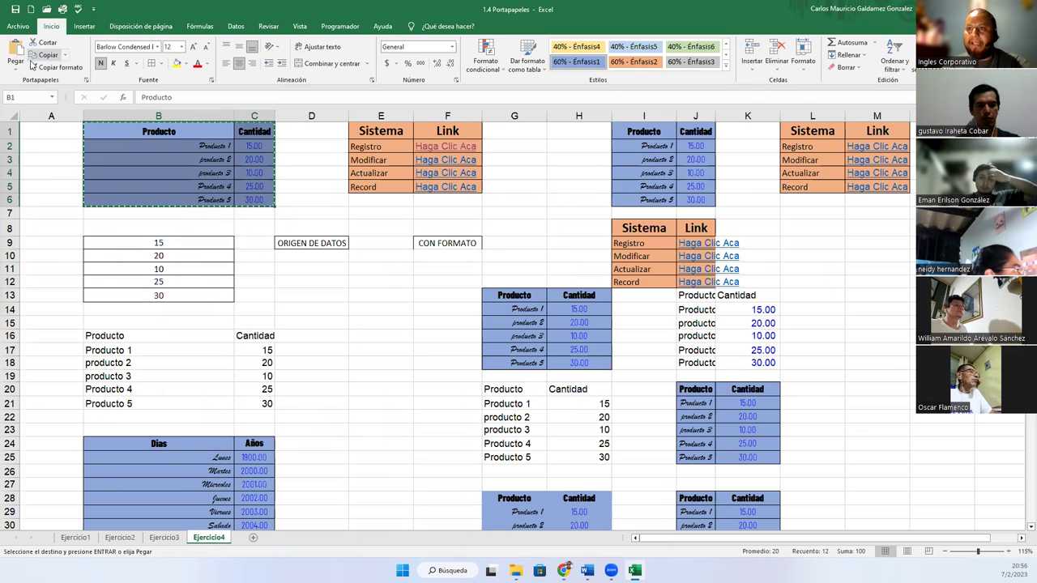
pyautogui.click(854, 258)
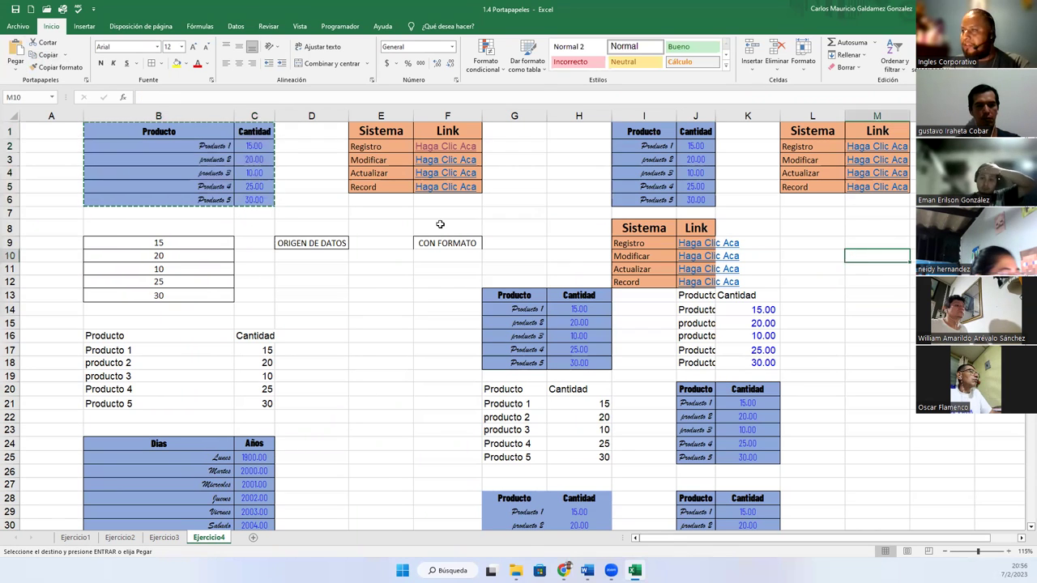
pyautogui.click(16, 65)
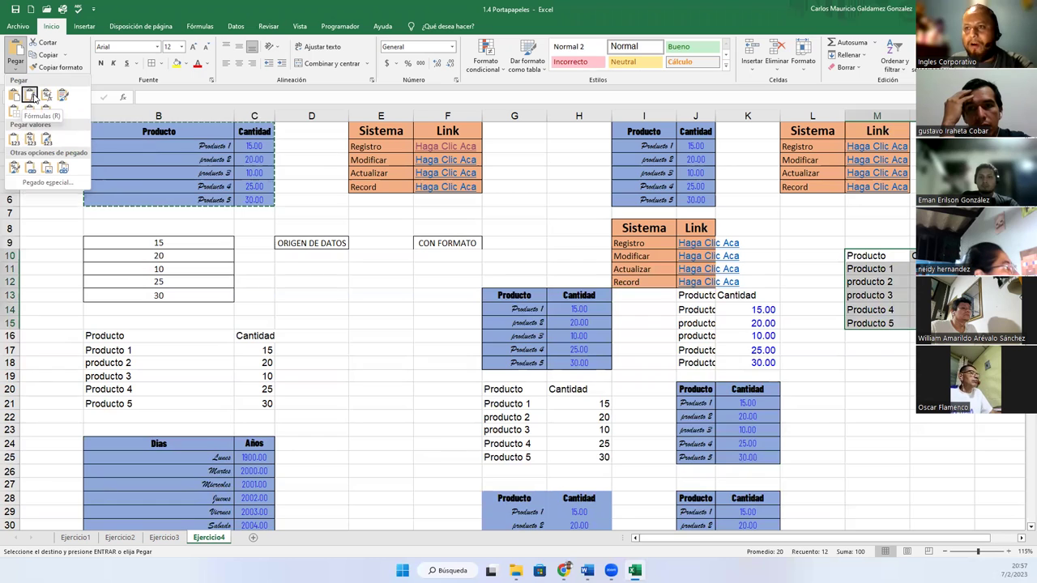
pyautogui.click(14, 140)
pyautogui.click(869, 296)
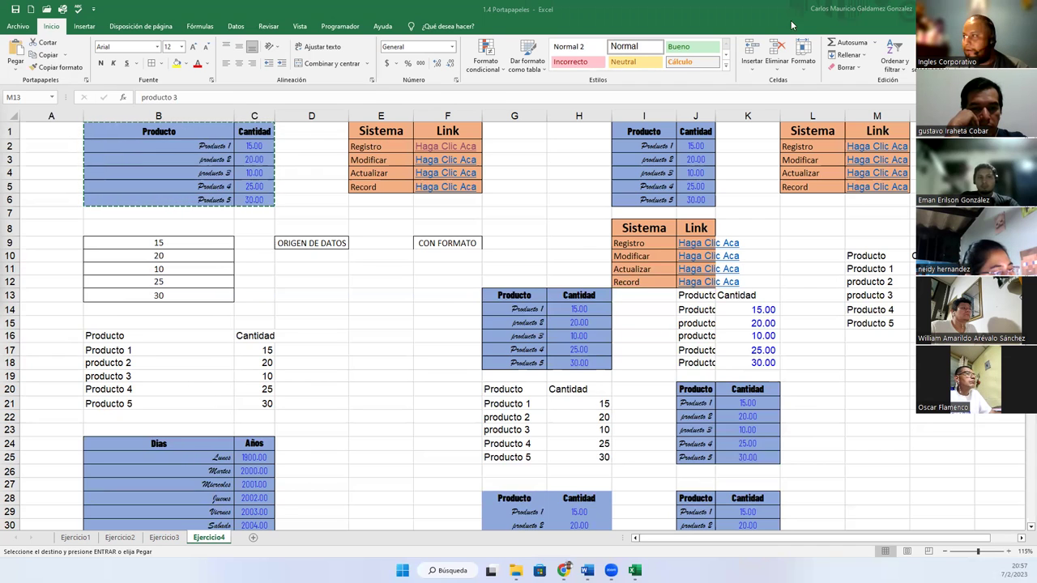
# Switch to the course platform in Chrome and open the Libro de Calificaciones from the instructor's Administrador de Estudiantes.
pyautogui.hotkey('alt', 'Tab')
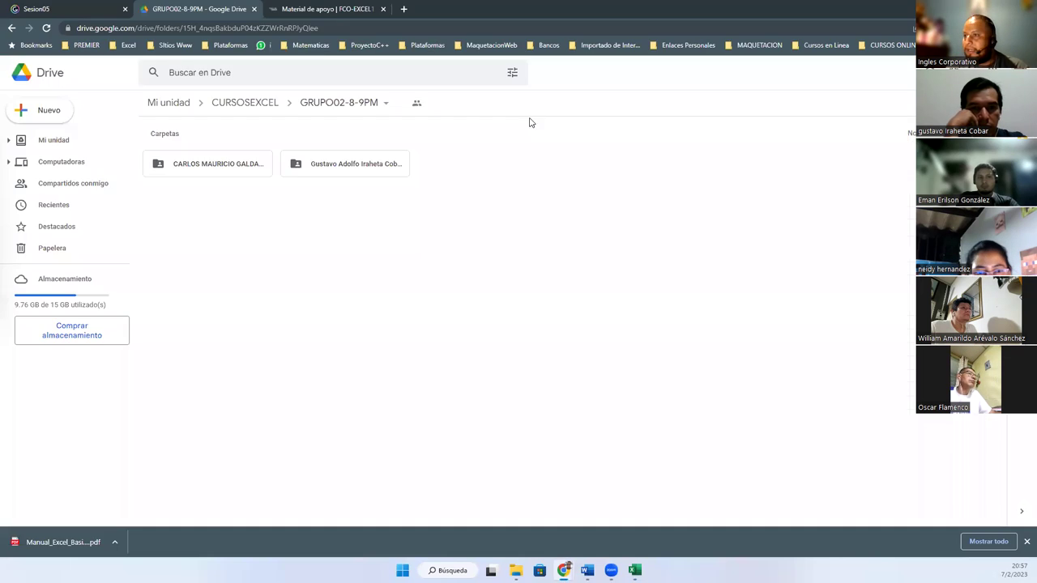
pyautogui.click(297, 9)
pyautogui.click(440, 122)
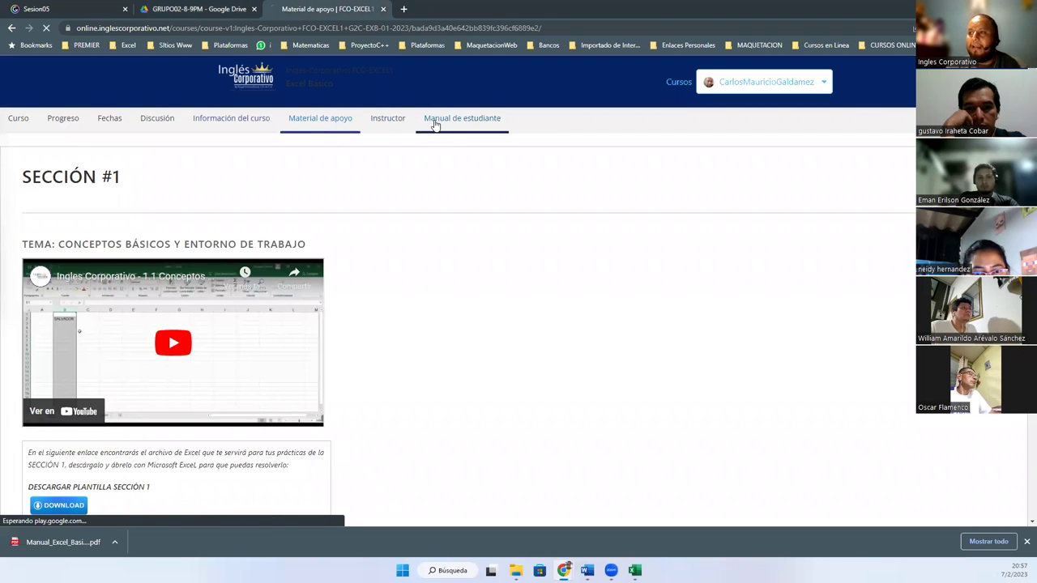
pyautogui.click(387, 126)
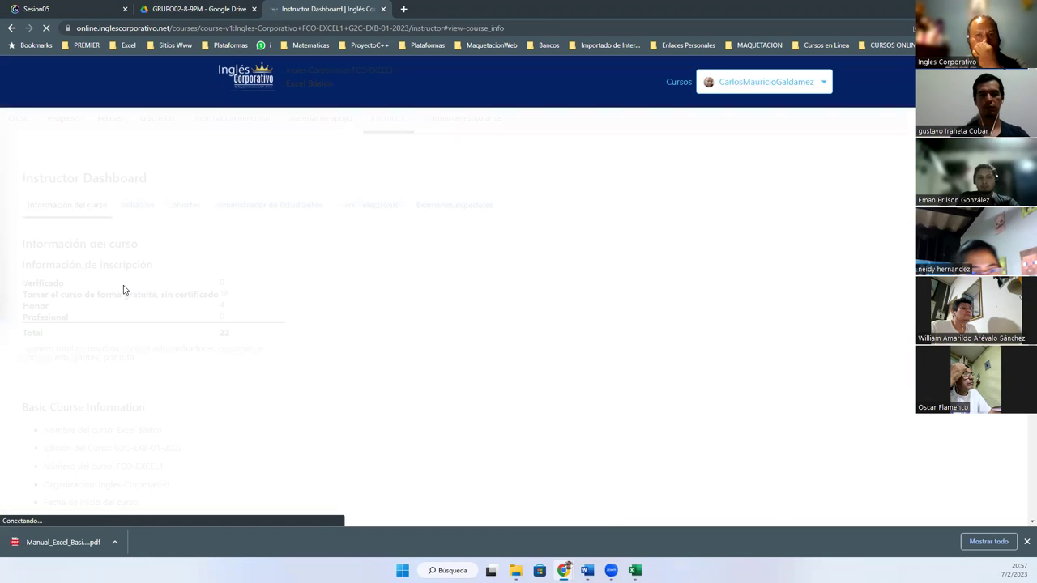
pyautogui.click(231, 207)
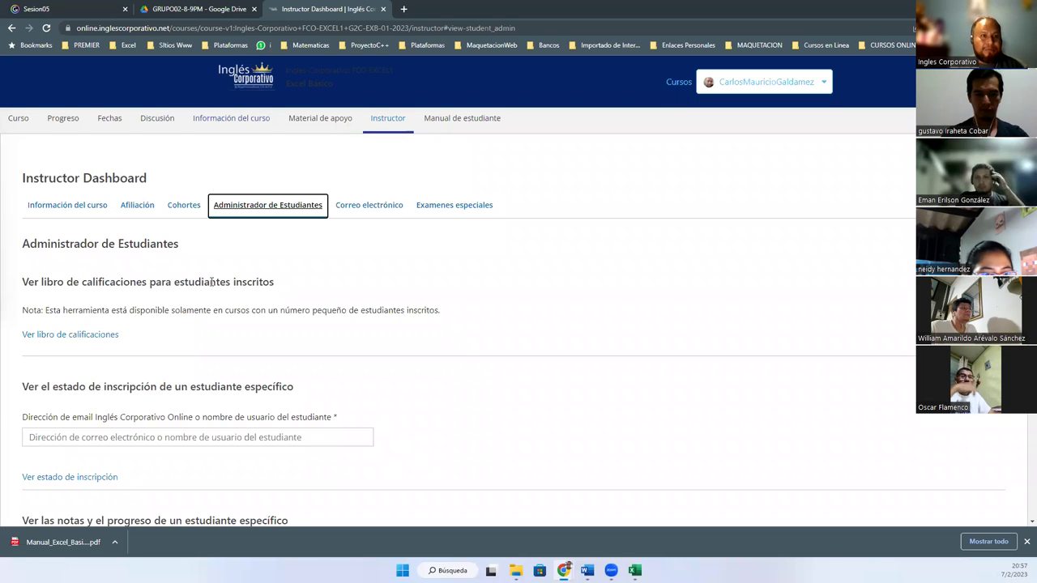
pyautogui.click(71, 341)
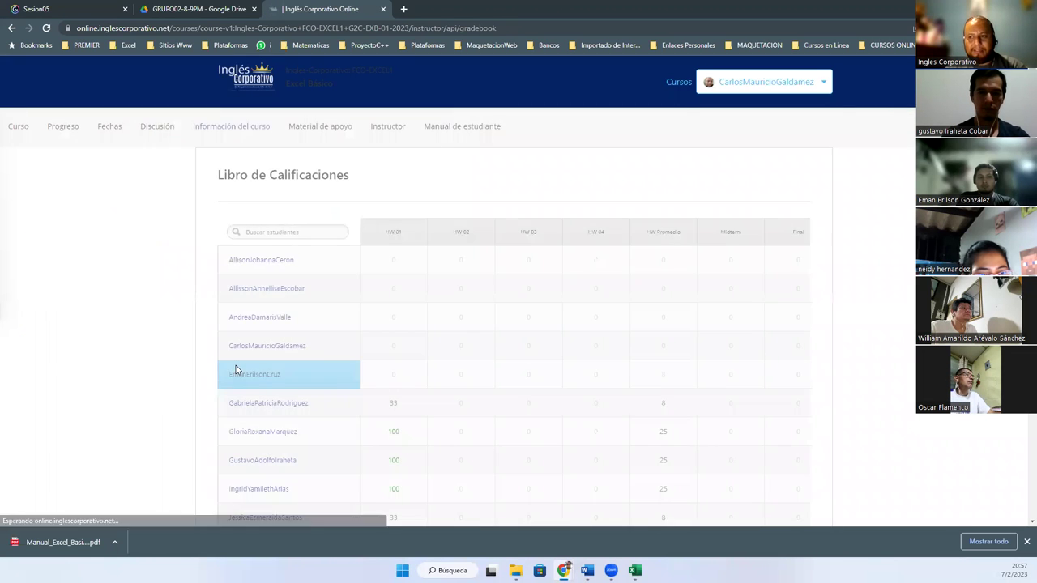
# Open one participant's progress page from the gradebook and examine the HW 01 and HW Promedio bars in its chart.
pyautogui.scroll(-1, 280, 385)
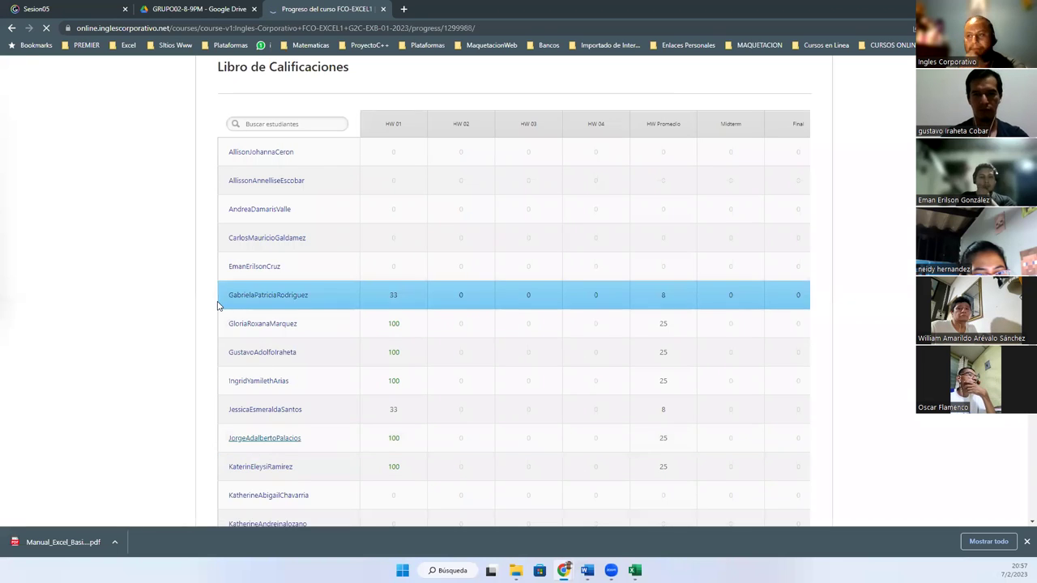
pyautogui.scroll(-1, 340, 365)
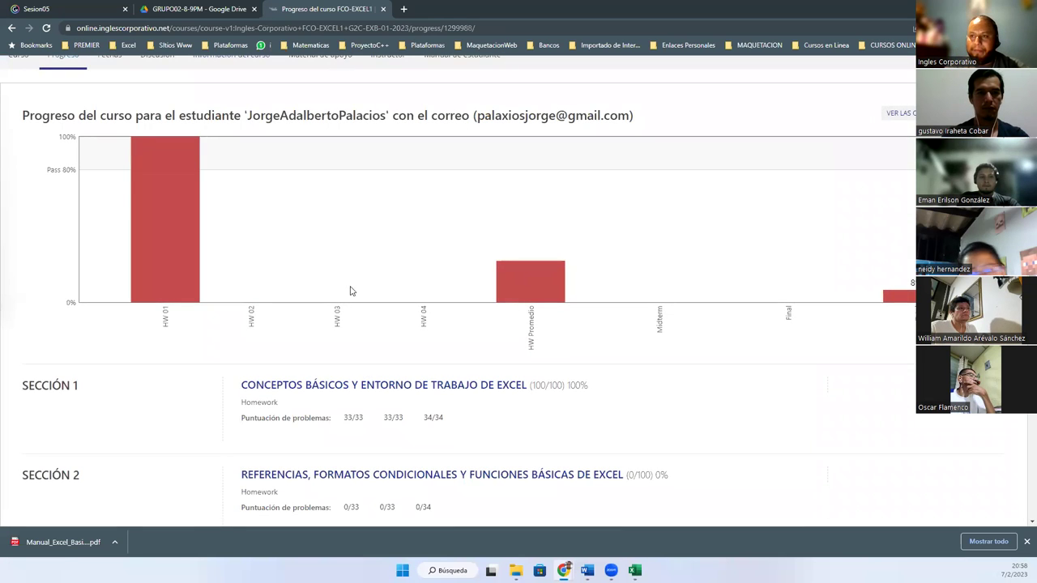
pyautogui.moveTo(138, 177)
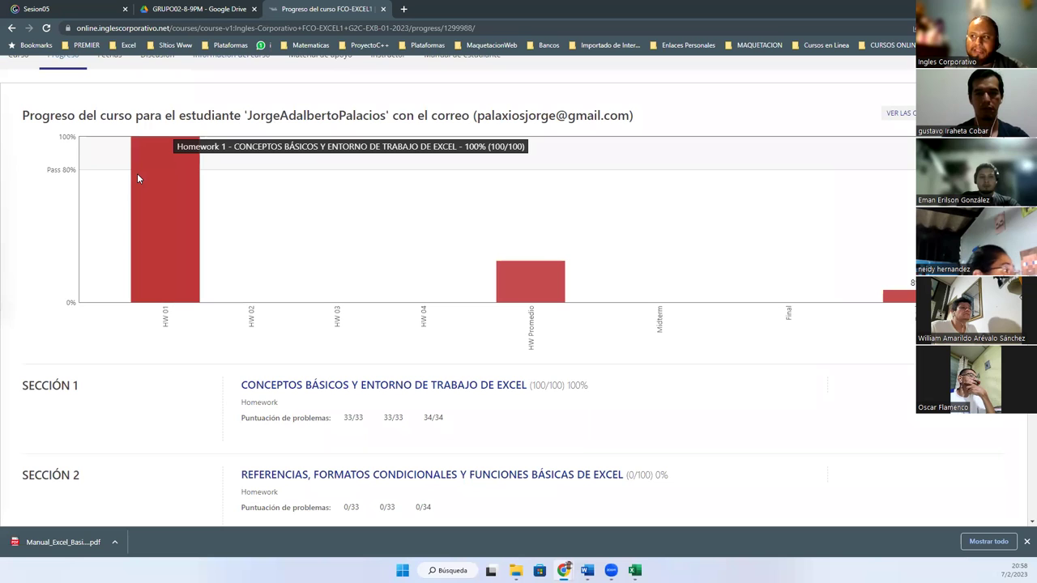
pyautogui.moveTo(526, 284)
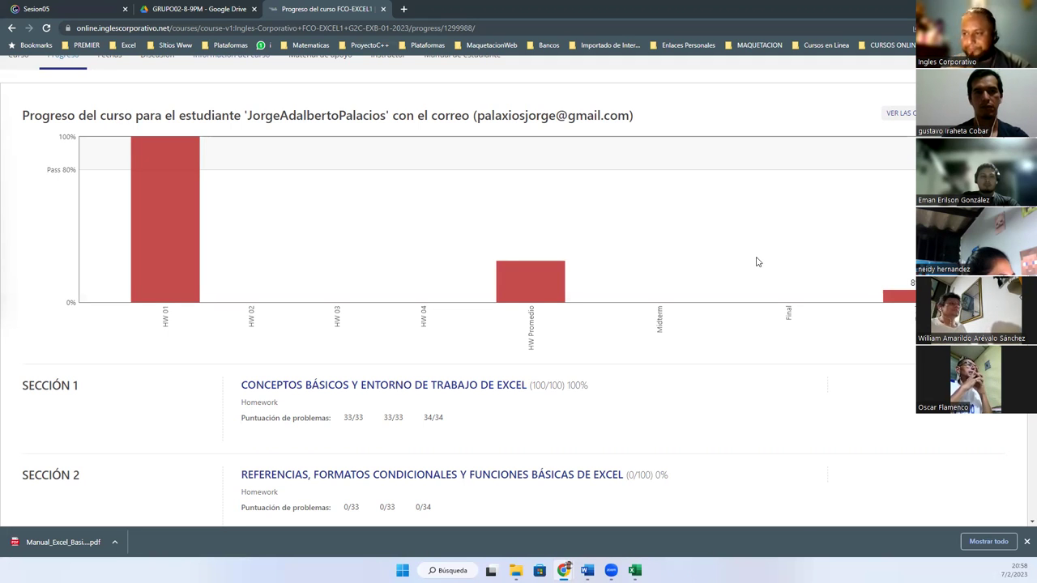
# Review the participant's homework scores for Secciones 1 to 4, along with the Examen de Medio Curso and Examen Final scores.
pyautogui.scroll(-2, 623, 329)
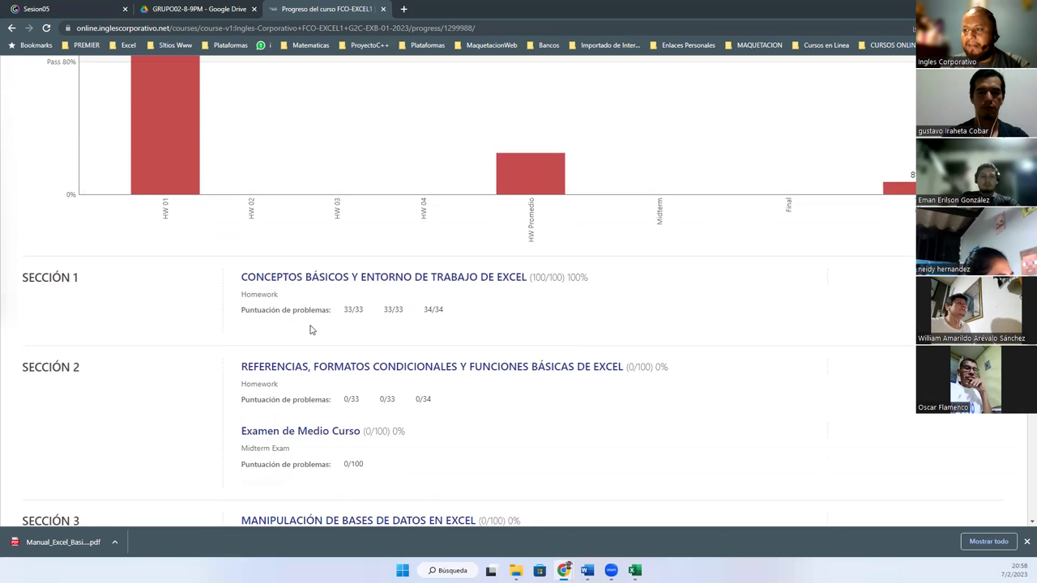
pyautogui.scroll(-1, 309, 329)
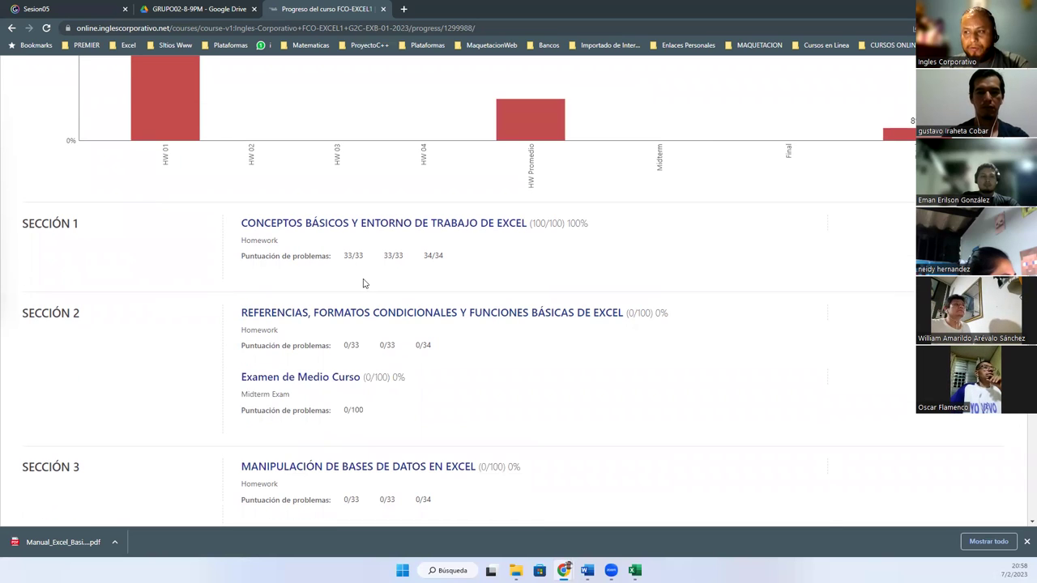
pyautogui.scroll(-3, 424, 348)
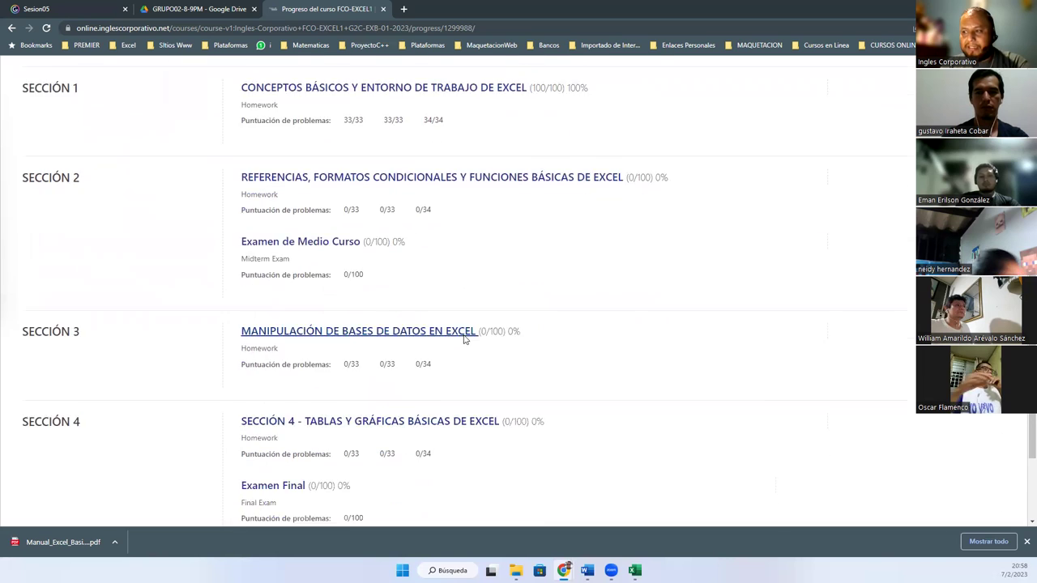
pyautogui.scroll(-1, 437, 340)
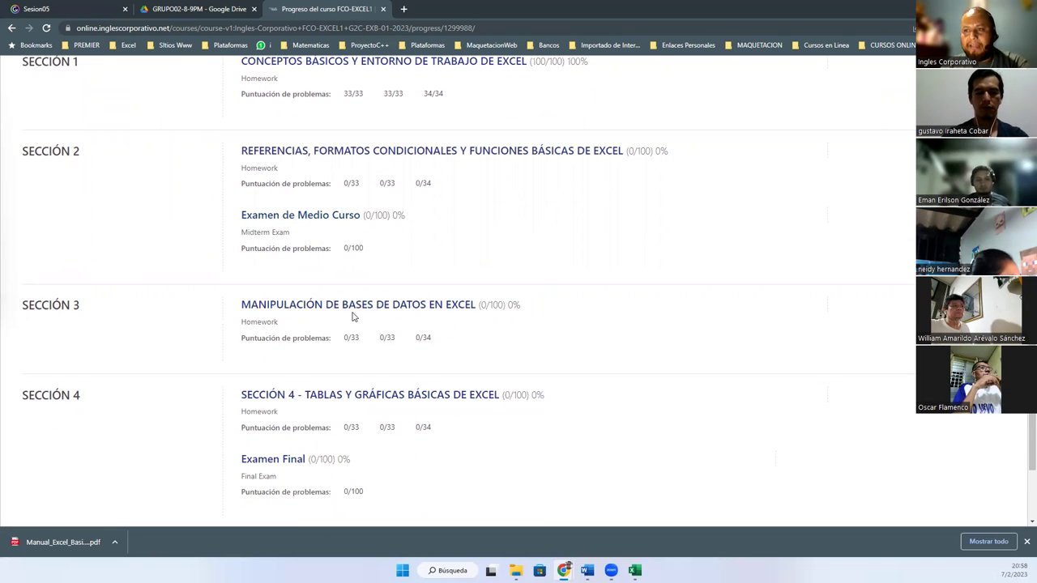
pyautogui.scroll(-2, 418, 409)
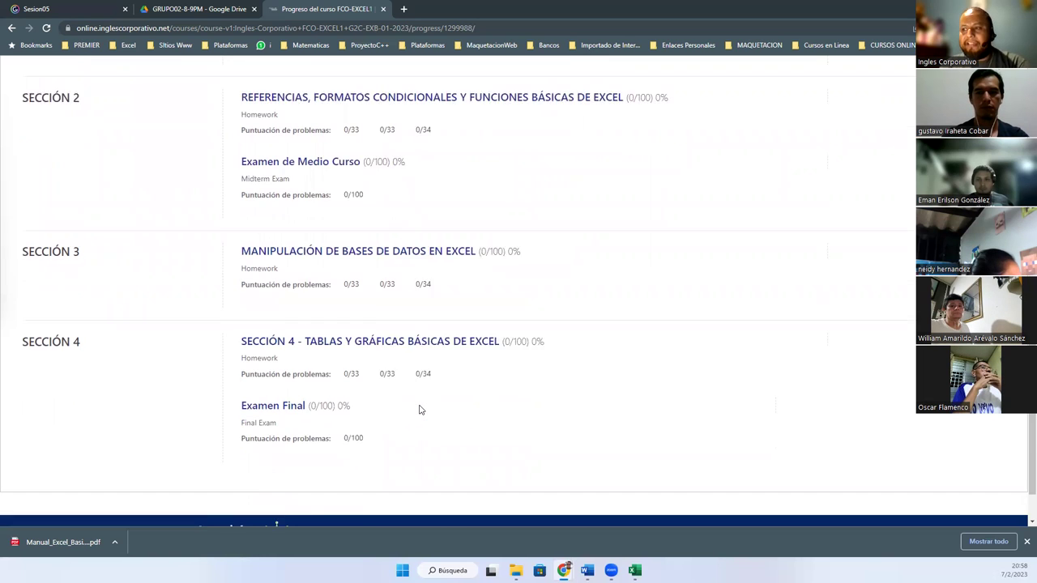
pyautogui.scroll(-2, 419, 410)
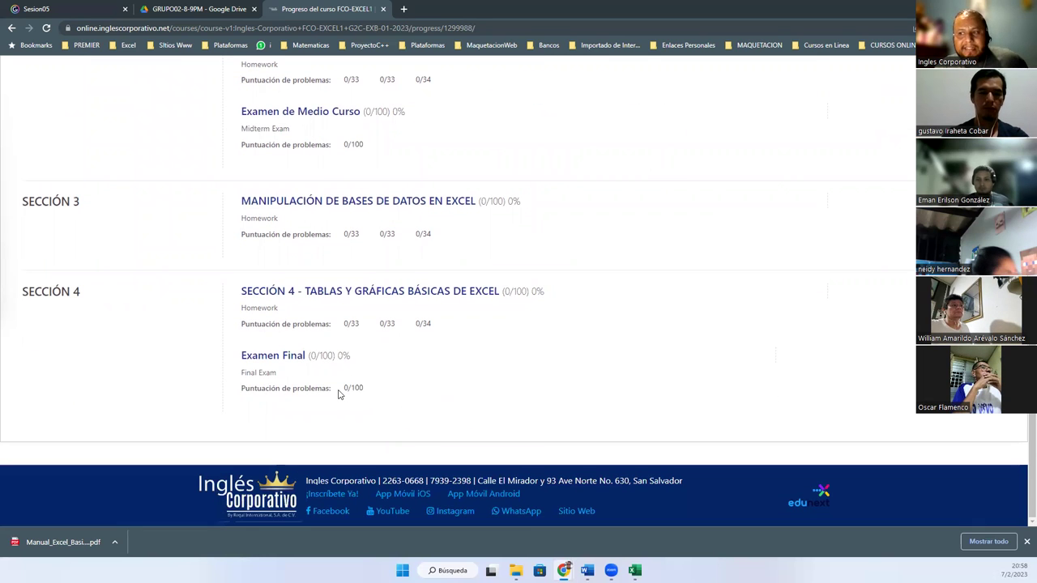
pyautogui.scroll(8, 520, 419)
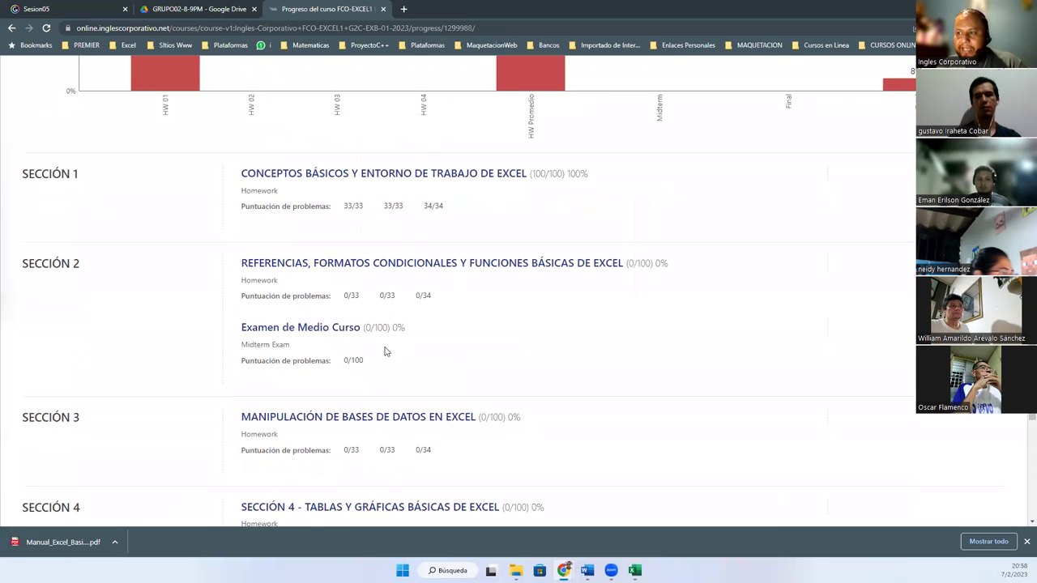
pyautogui.scroll(-4, 372, 364)
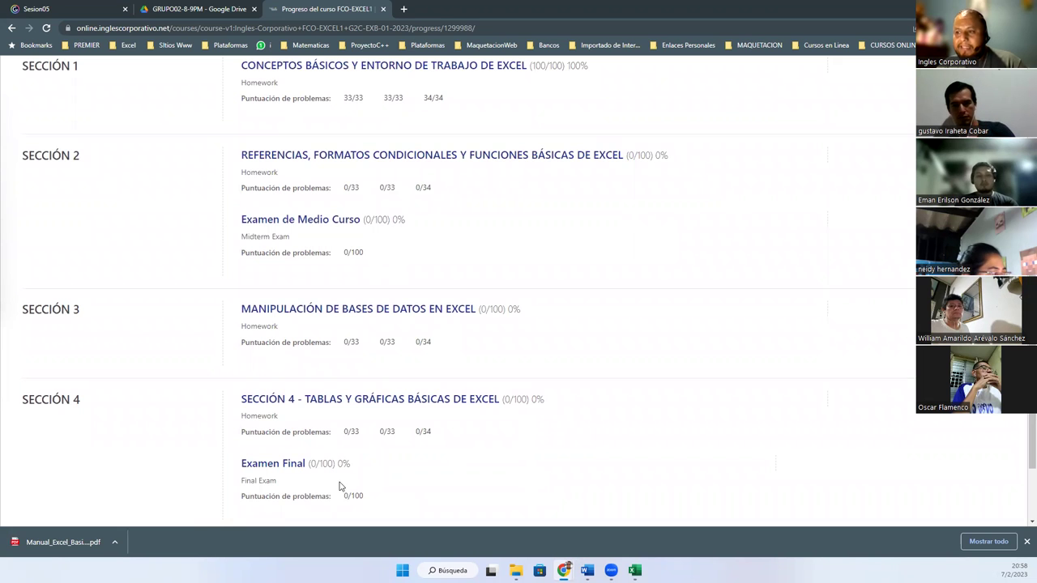
pyautogui.scroll(-4, 340, 486)
pyautogui.scroll(4, 599, 390)
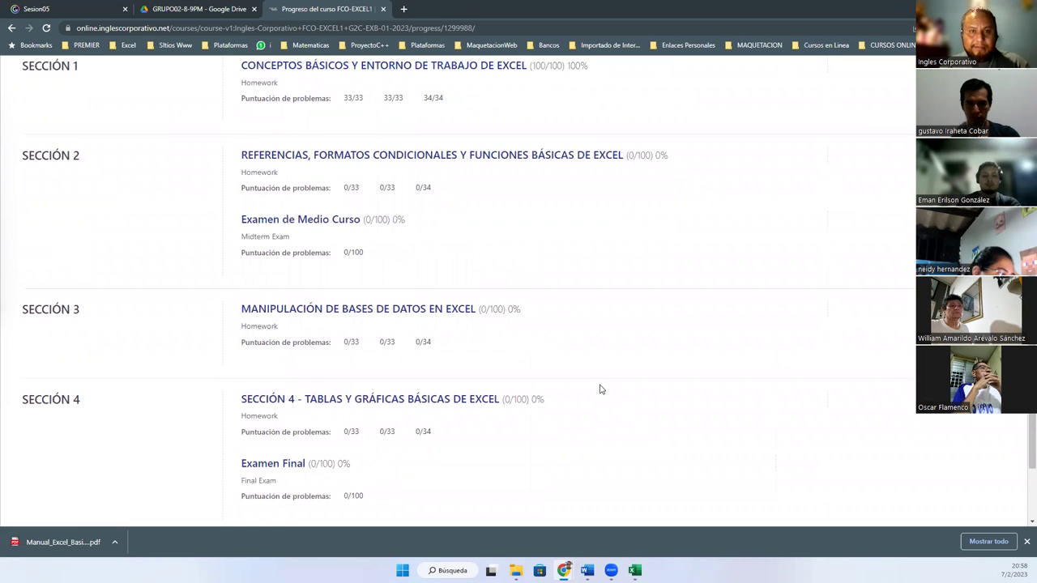
# Follow the link beside the title of the participant's progress page.
pyautogui.scroll(15, 599, 389)
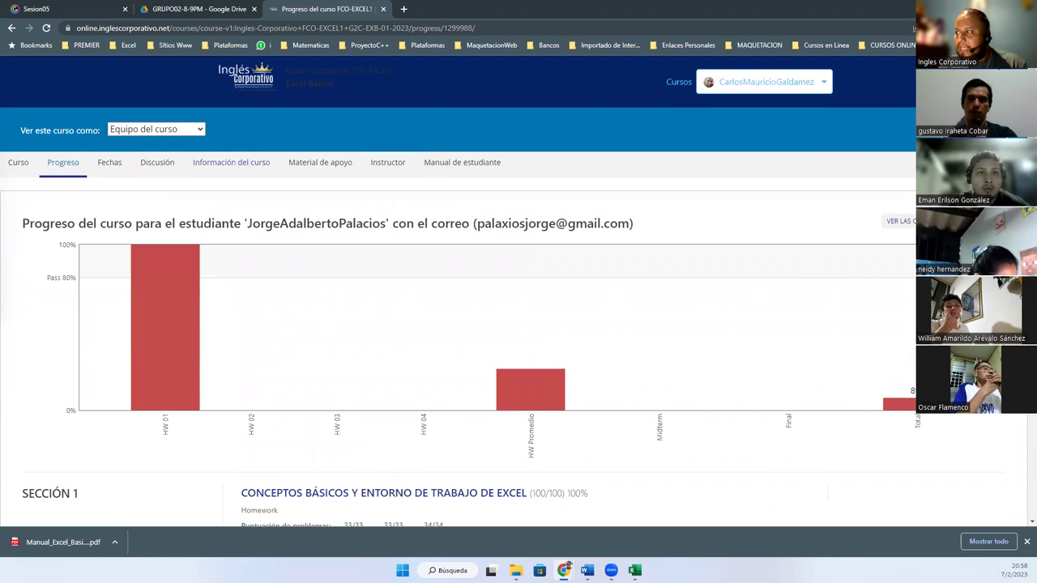
pyautogui.click(899, 221)
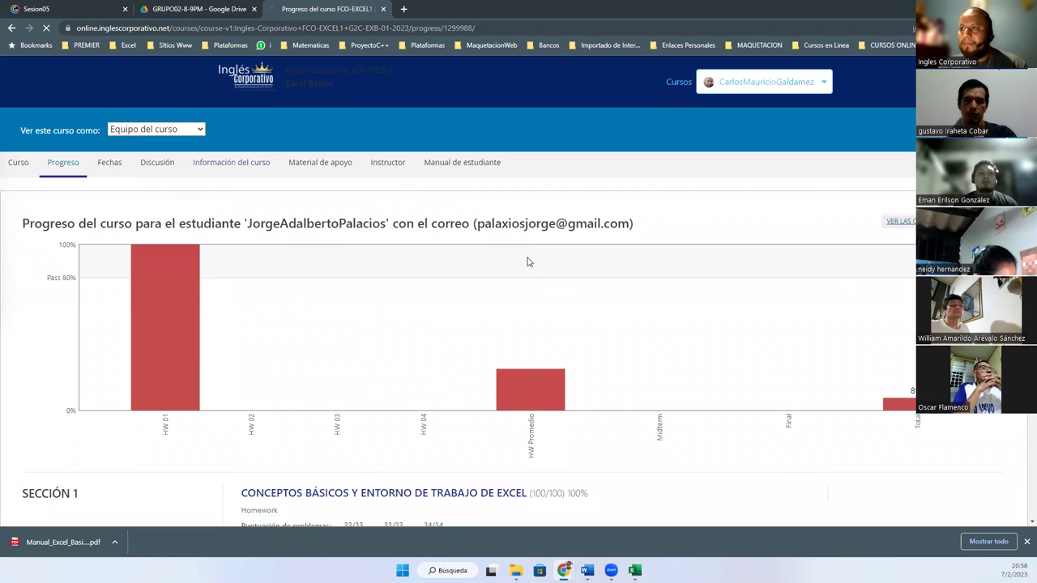